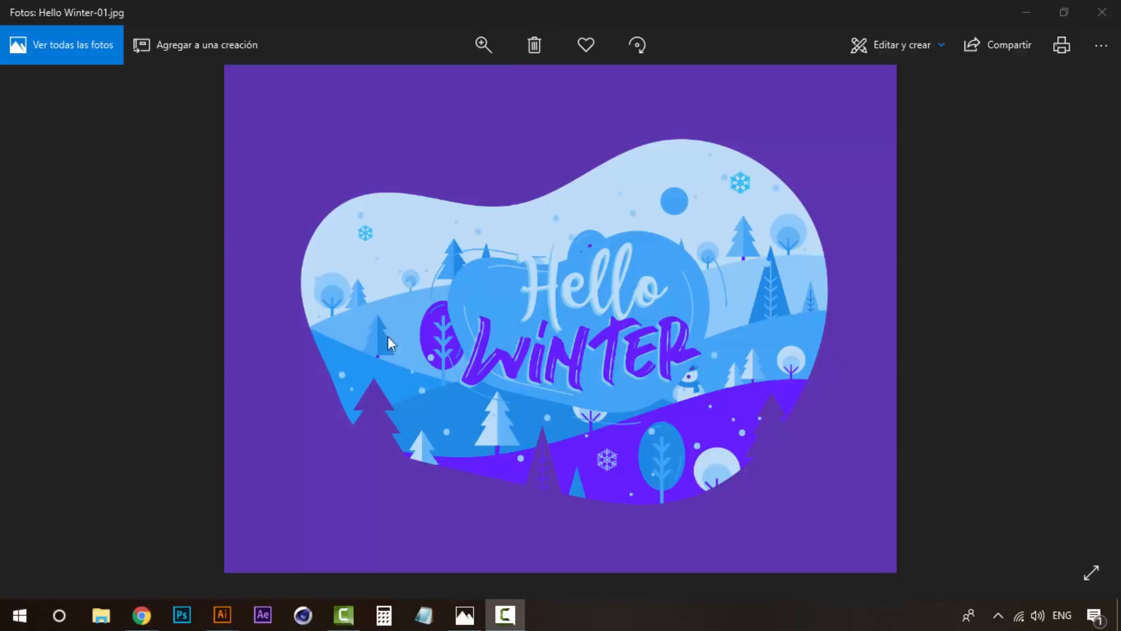
- Examine the finished Hello Winter poster reference and compare it with the blank artboard and colour palette in the Illustrator document
{"action": "left_click", "coordinate": [465, 615]}
{"action": "key", "text": "space"}
{"action": "left_click_drag", "start_coordinate": [455, 317], "coordinate": [556, 297]}
{"action": "left_click_drag", "start_coordinate": [638, 324], "coordinate": [514, 317]}
{"action": "left_click_drag", "start_coordinate": [779, 213], "coordinate": [676, 462]}
{"action": "left_click_drag", "start_coordinate": [724, 235], "coordinate": [690, 233]}
{"action": "left_click", "coordinate": [631, 379]}
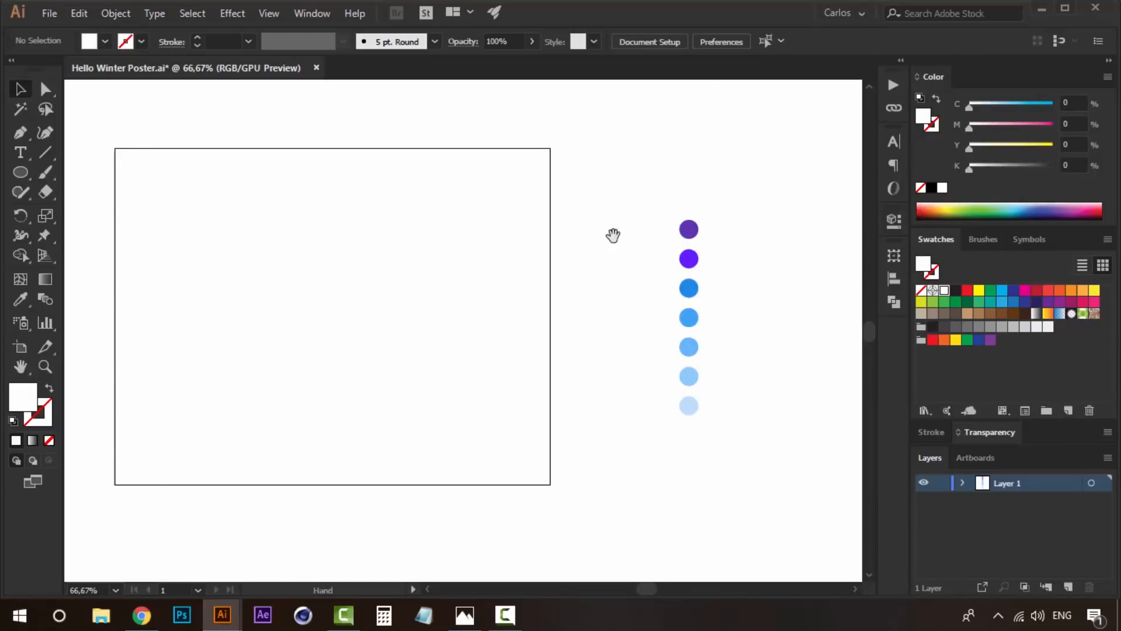
{"action": "key", "text": "space"}
{"action": "left_click_drag", "start_coordinate": [589, 229], "coordinate": [650, 246]}
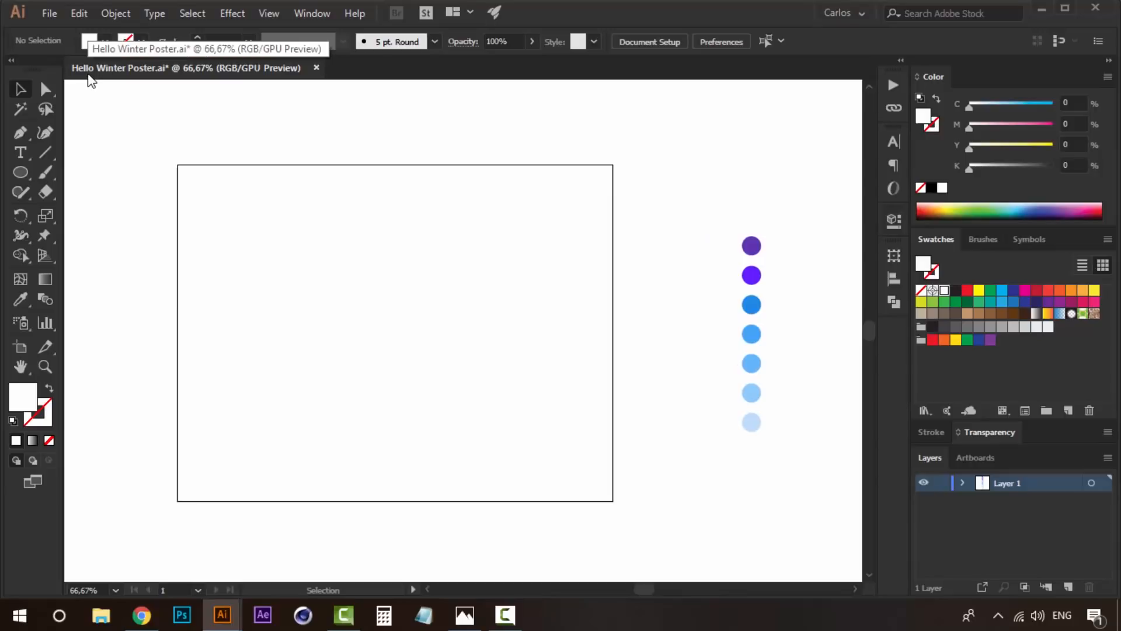
{"action": "key", "text": "space"}
{"action": "left_click_drag", "start_coordinate": [381, 235], "coordinate": [434, 220]}
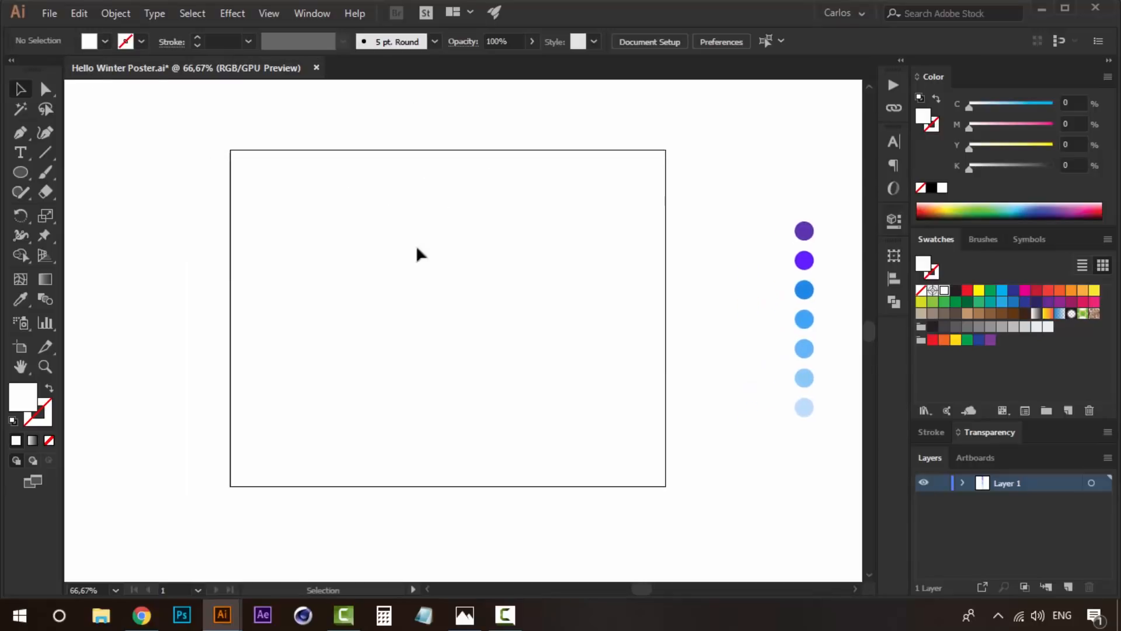
{"action": "left_click", "coordinate": [26, 173]}
{"action": "left_click", "coordinate": [23, 95]}
{"action": "left_click", "coordinate": [465, 615]}
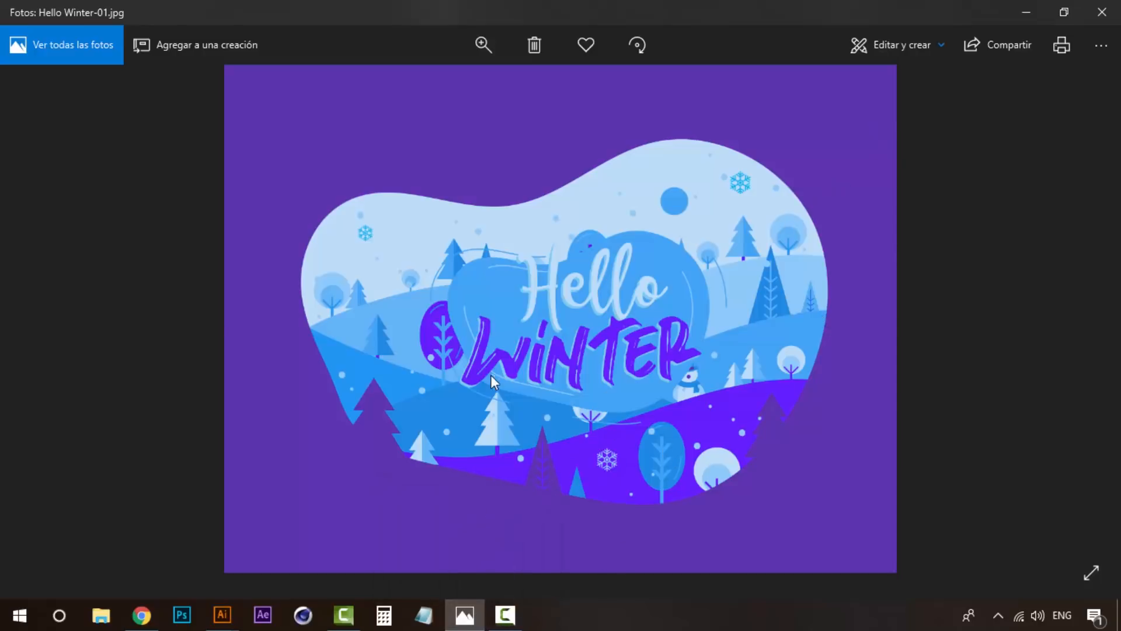
{"action": "key", "text": "alt+Tab"}
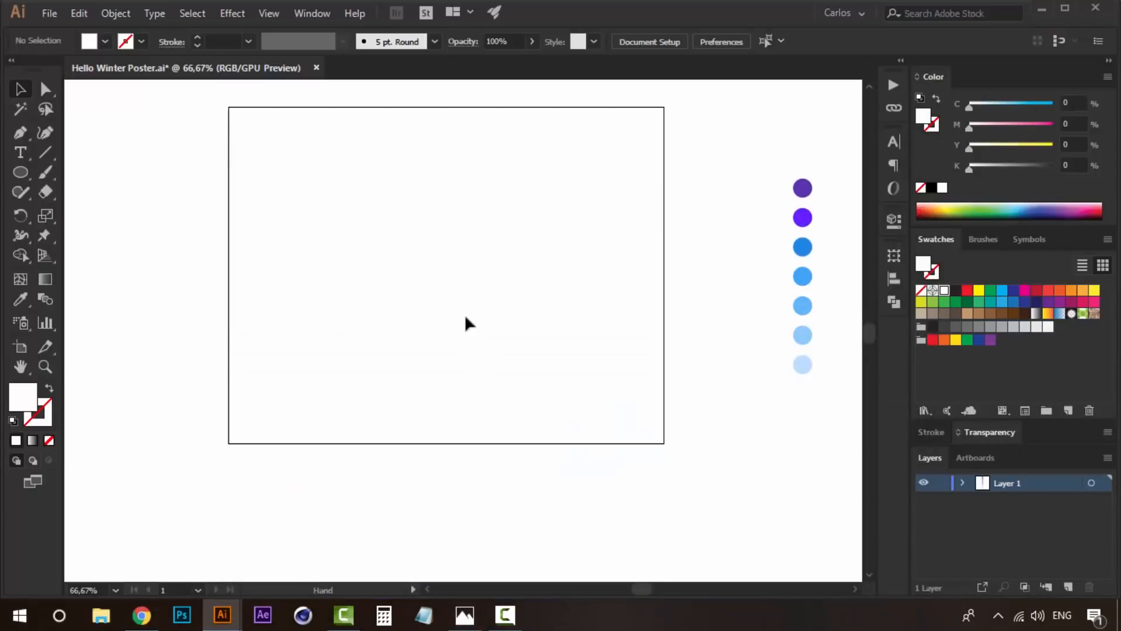
- Draw a short vertical line in a blank area of the canvas as the tree trunk
{"action": "key", "text": "z"}
{"action": "left_click", "coordinate": [458, 333]}
{"action": "left_click_drag", "start_coordinate": [483, 420], "coordinate": [557, 324]}
{"action": "left_click", "coordinate": [418, 350]}
{"action": "key", "text": "v"}
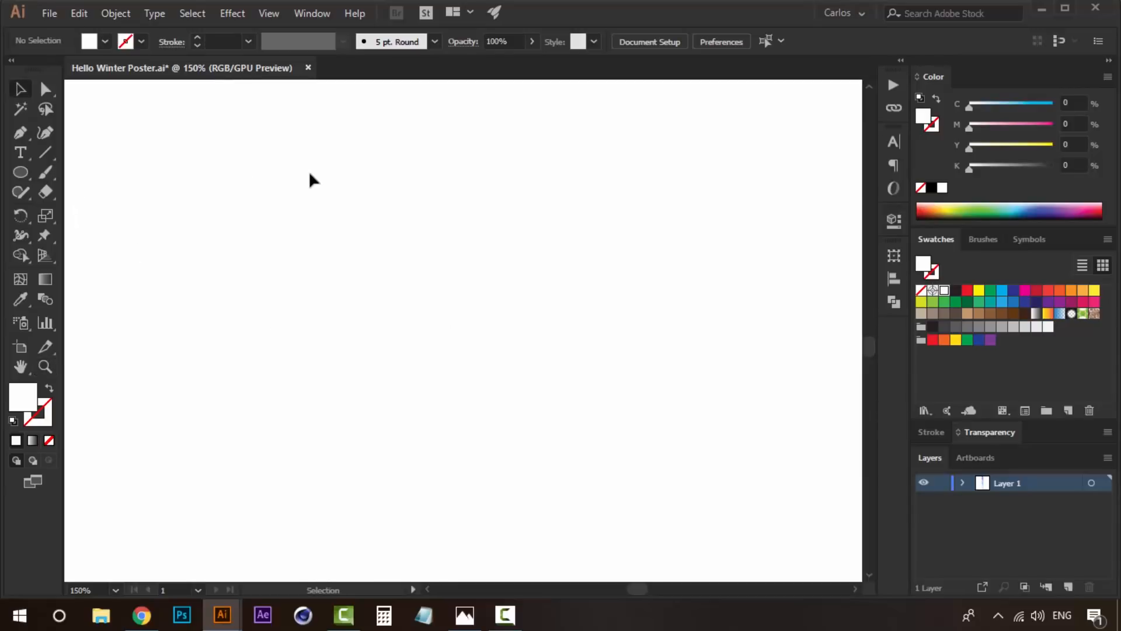
{"action": "left_click", "coordinate": [45, 151]}
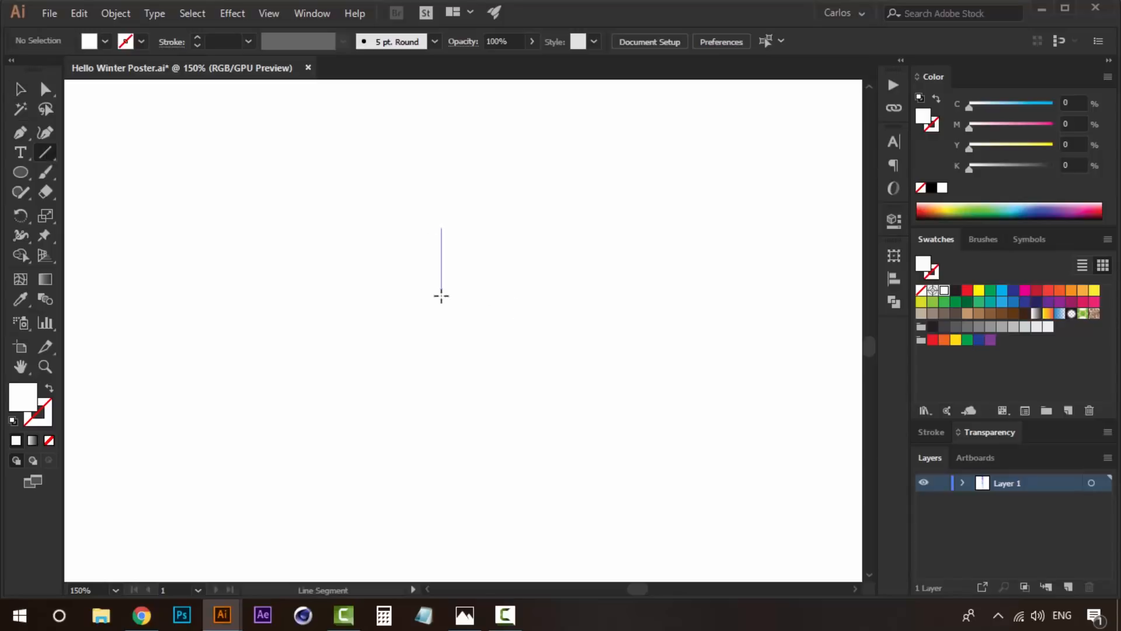
{"action": "left_click_drag", "start_coordinate": [441, 341], "coordinate": [441, 340]}
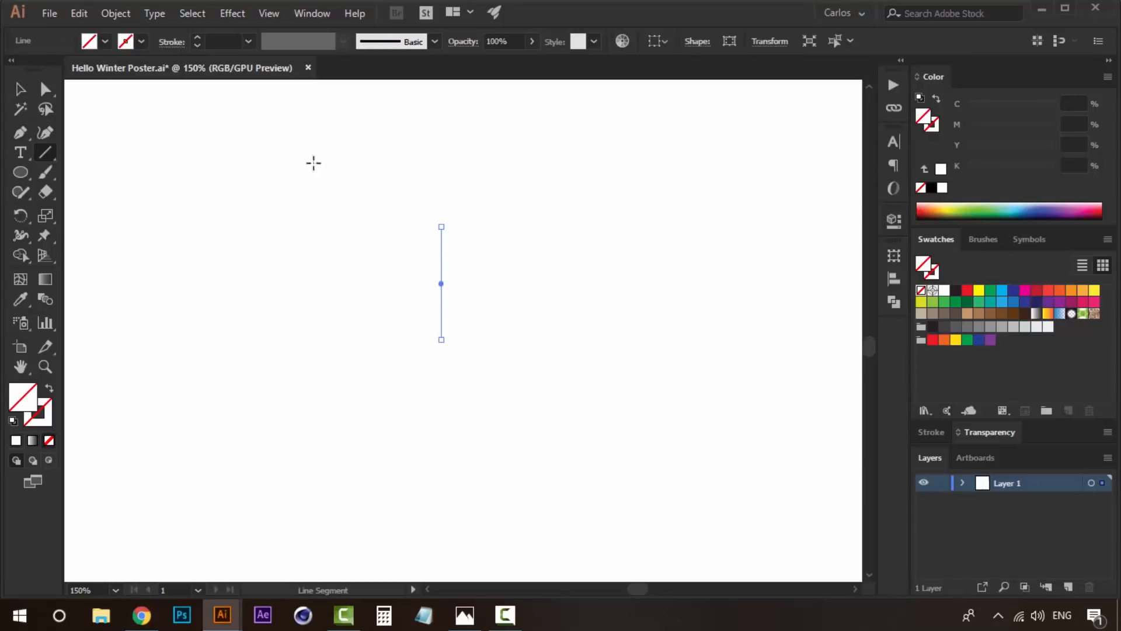
- Give the vertical trunk line a black stroke with no fill
{"action": "key", "text": "v"}
{"action": "key", "text": "z"}
{"action": "left_click", "coordinate": [461, 298]}
{"action": "key", "text": "v"}
{"action": "key", "text": "space"}
{"action": "left_click_drag", "start_coordinate": [501, 359], "coordinate": [431, 320]}
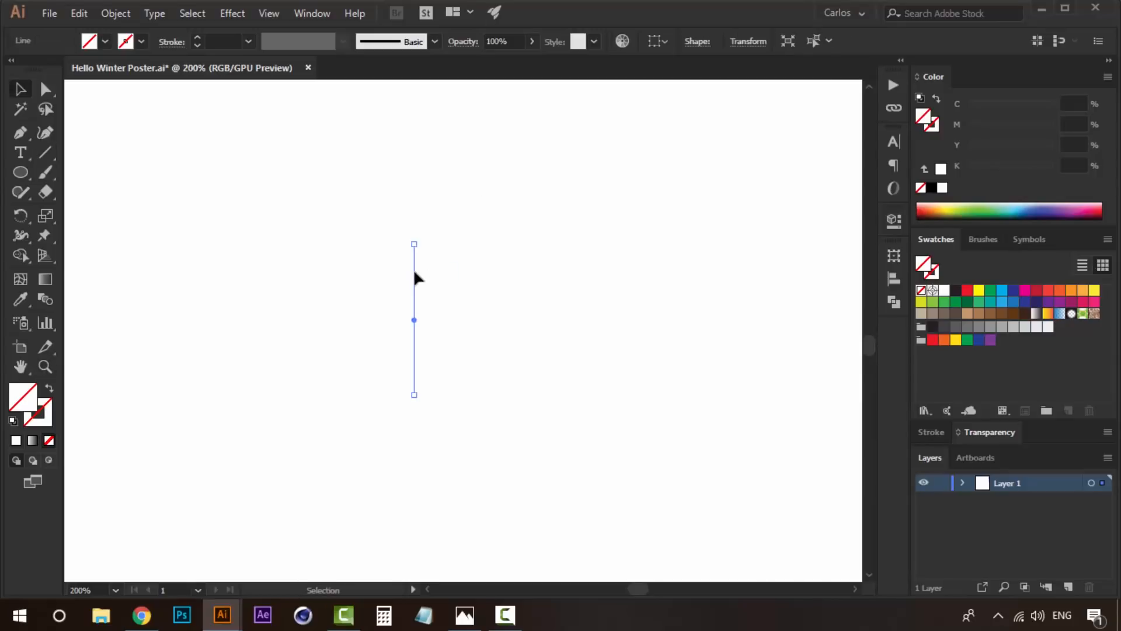
{"action": "left_click", "coordinate": [931, 188]}
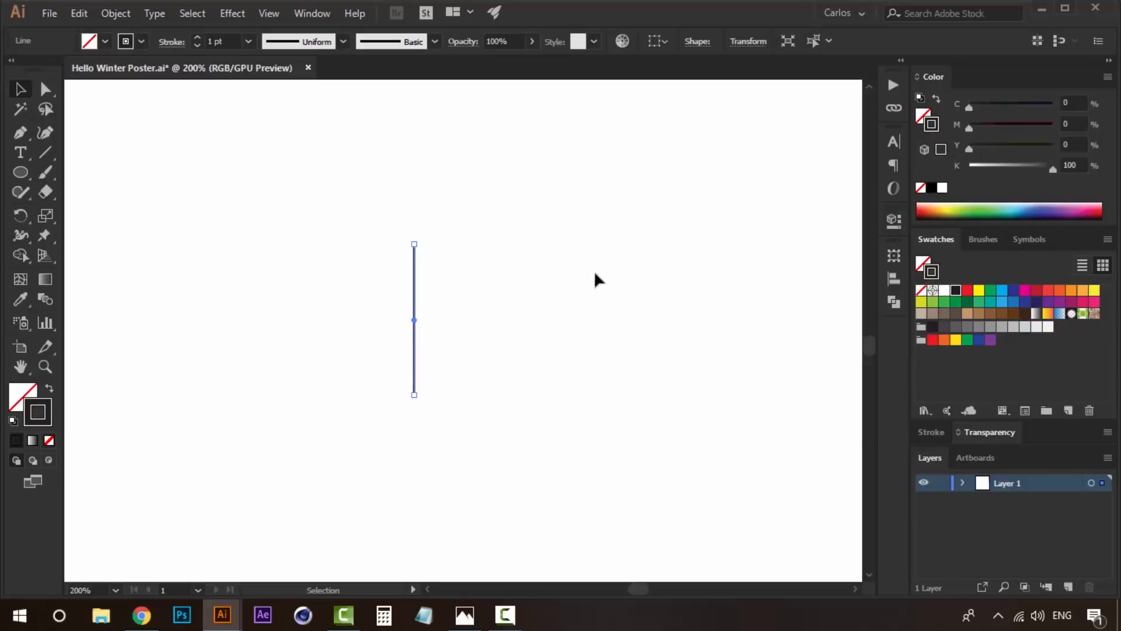
{"action": "left_click", "coordinate": [458, 284]}
{"action": "left_click", "coordinate": [414, 279]}
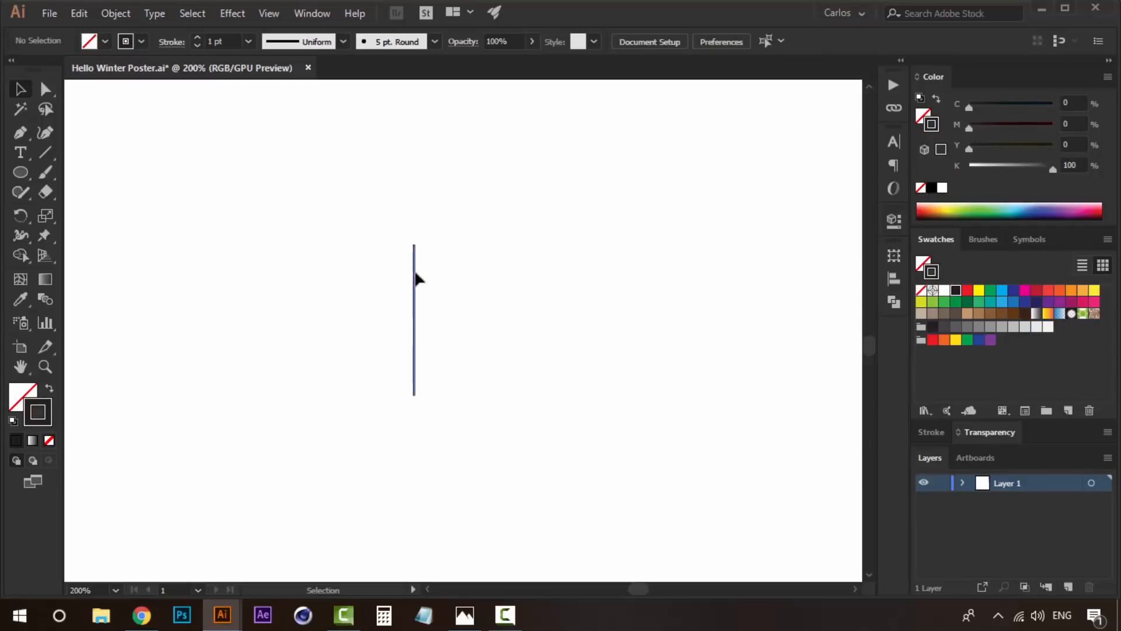
- Set the trunk line's stroke weight to 6 pt and give it round caps
{"action": "left_click", "coordinate": [932, 433]}
{"action": "left_click", "coordinate": [972, 318]}
{"action": "left_click", "coordinate": [972, 318]}
{"action": "left_click", "coordinate": [972, 318]}
{"action": "left_click", "coordinate": [972, 319]}
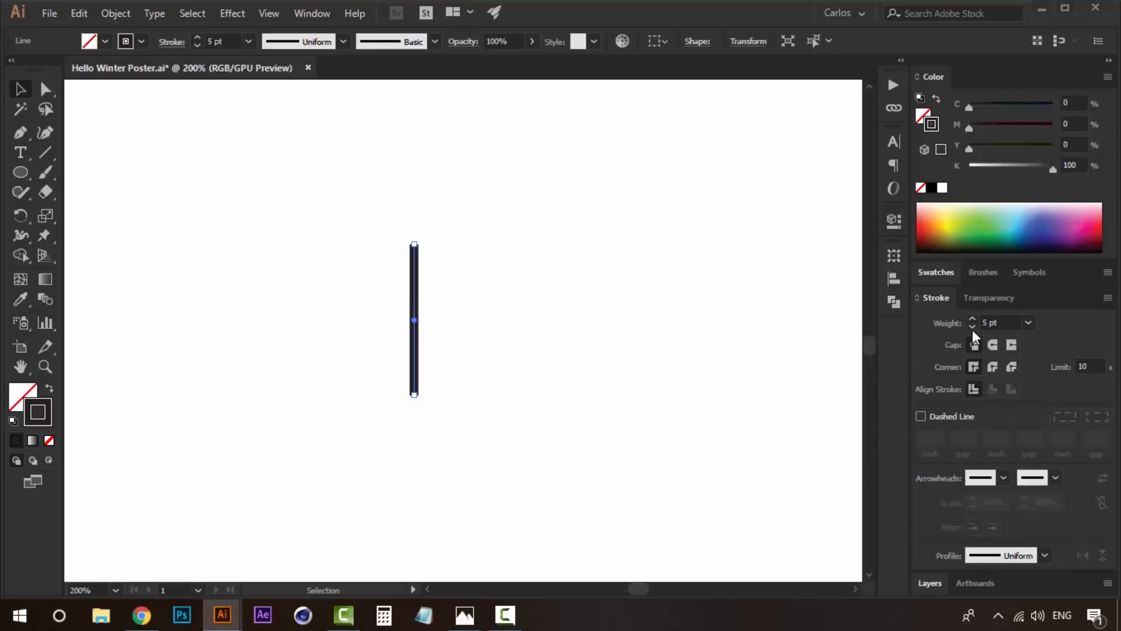
{"action": "left_click", "coordinate": [972, 318]}
{"action": "left_click", "coordinate": [503, 305]}
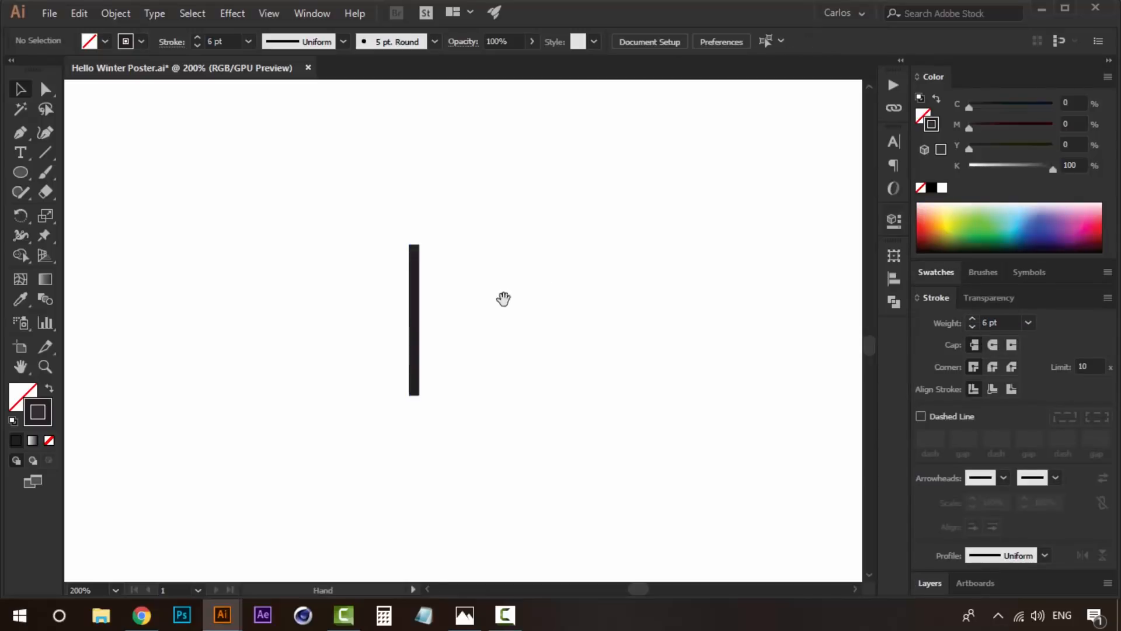
{"action": "left_click_drag", "start_coordinate": [432, 305], "coordinate": [479, 338]}
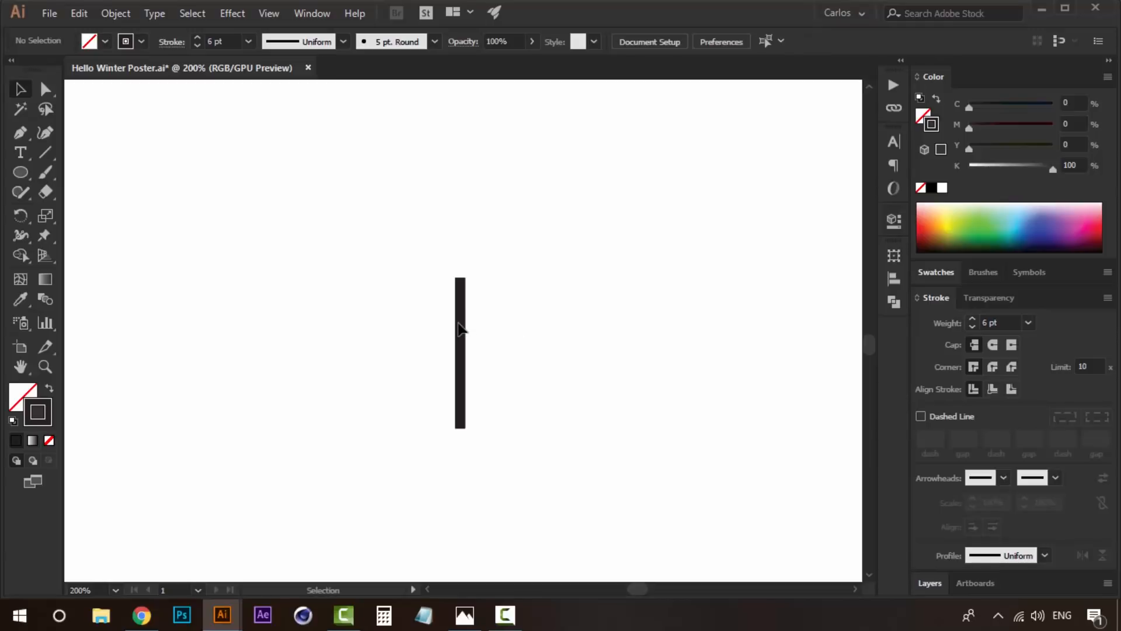
{"action": "left_click", "coordinate": [460, 332]}
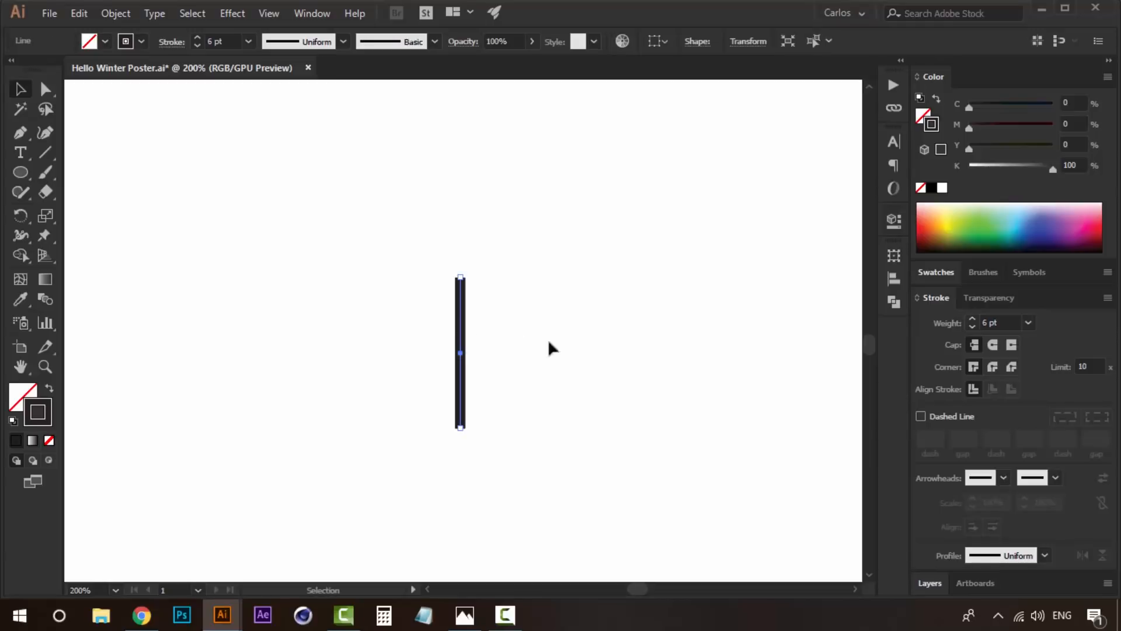
{"action": "left_click", "coordinate": [994, 344]}
{"action": "left_click", "coordinate": [415, 360]}
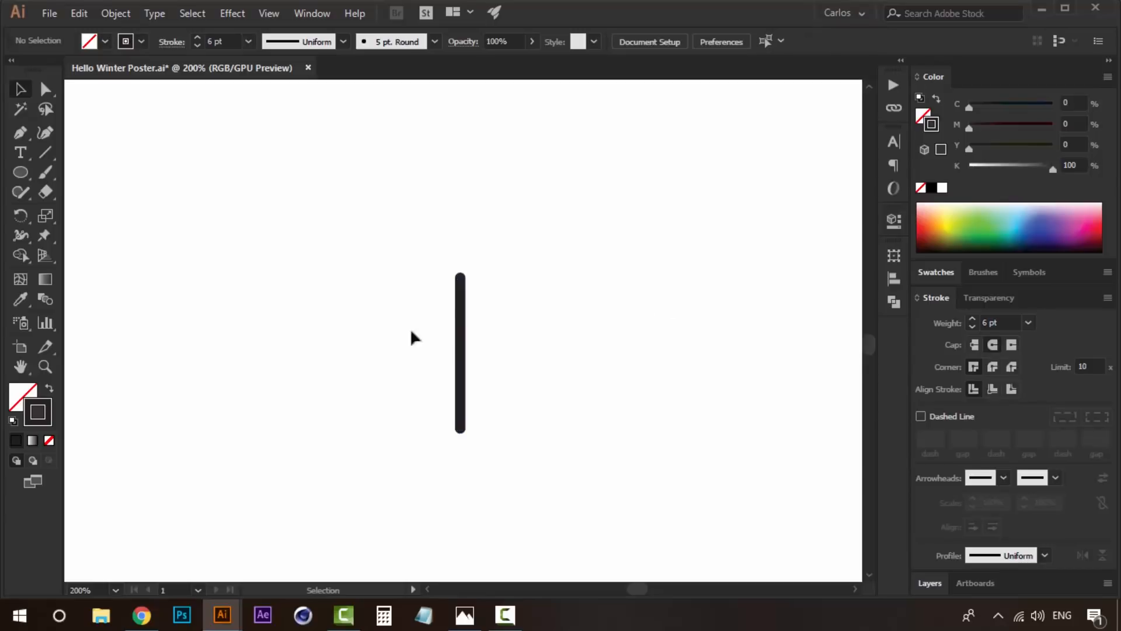
- Lengthen the trunk line by moving only its lower anchor point straight down
{"action": "key", "text": "a"}
{"action": "left_click_drag", "start_coordinate": [462, 432], "coordinate": [462, 456]}
{"action": "left_click", "coordinate": [557, 379]}
{"action": "key", "text": "v"}
{"action": "key", "text": "a"}
{"action": "left_click_drag", "start_coordinate": [460, 456], "coordinate": [497, 433]}
{"action": "left_click", "coordinate": [563, 438]}
{"action": "key", "text": "space"}
{"action": "key", "text": "space"}
{"action": "left_click_drag", "start_coordinate": [505, 249], "coordinate": [451, 307]}
{"action": "key", "text": "space"}
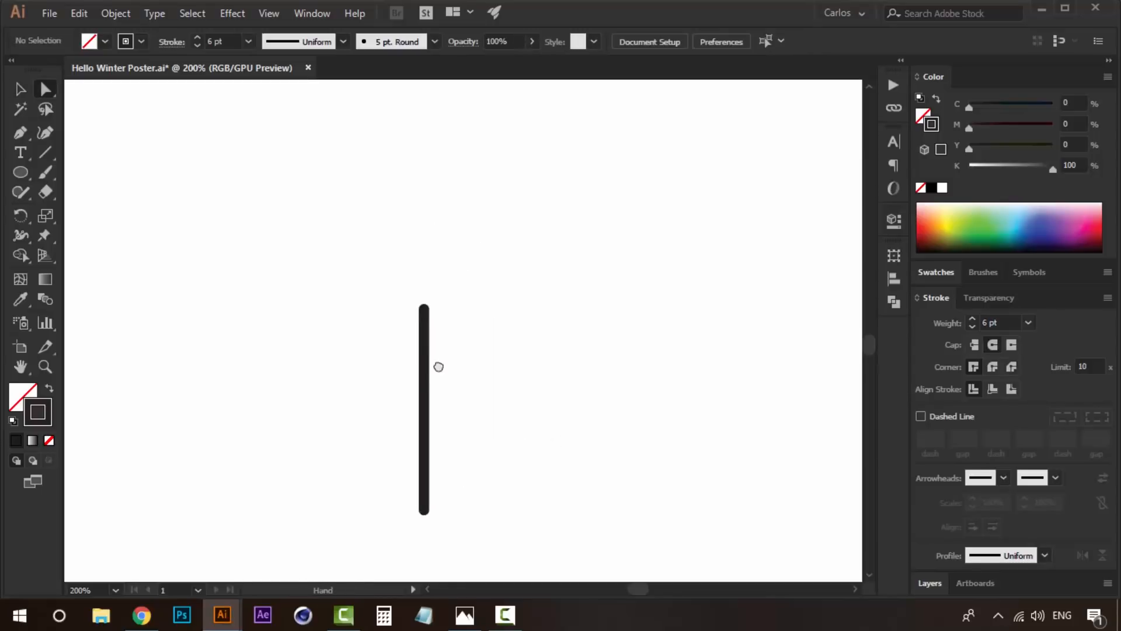
{"action": "left_click_drag", "start_coordinate": [435, 370], "coordinate": [440, 348]}
- Draw a small square beside the trunk and rotate it 45 degrees into a diamond
{"action": "left_click", "coordinate": [20, 135]}
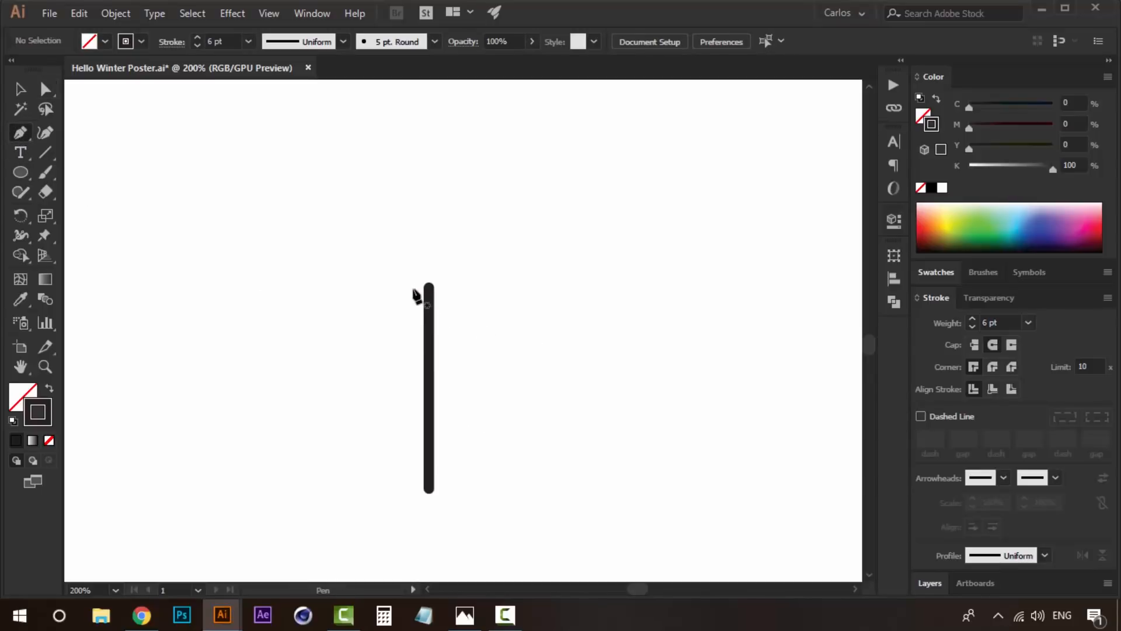
{"action": "left_click_drag", "start_coordinate": [20, 172], "coordinate": [124, 180]}
{"action": "left_click_drag", "start_coordinate": [525, 300], "coordinate": [584, 331]}
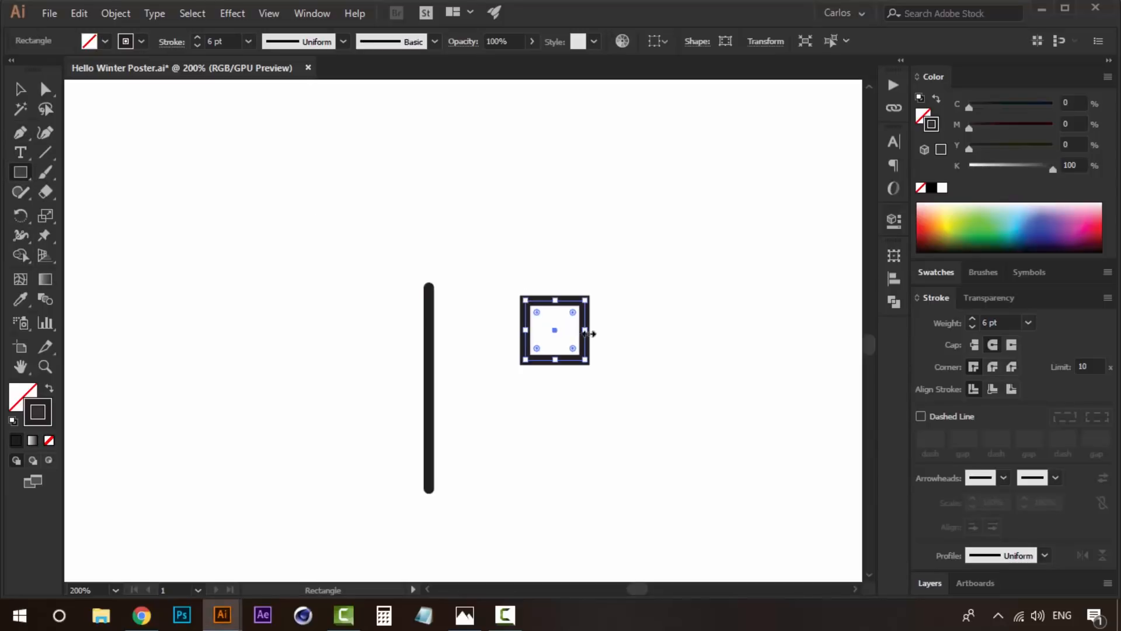
{"action": "key", "text": "v"}
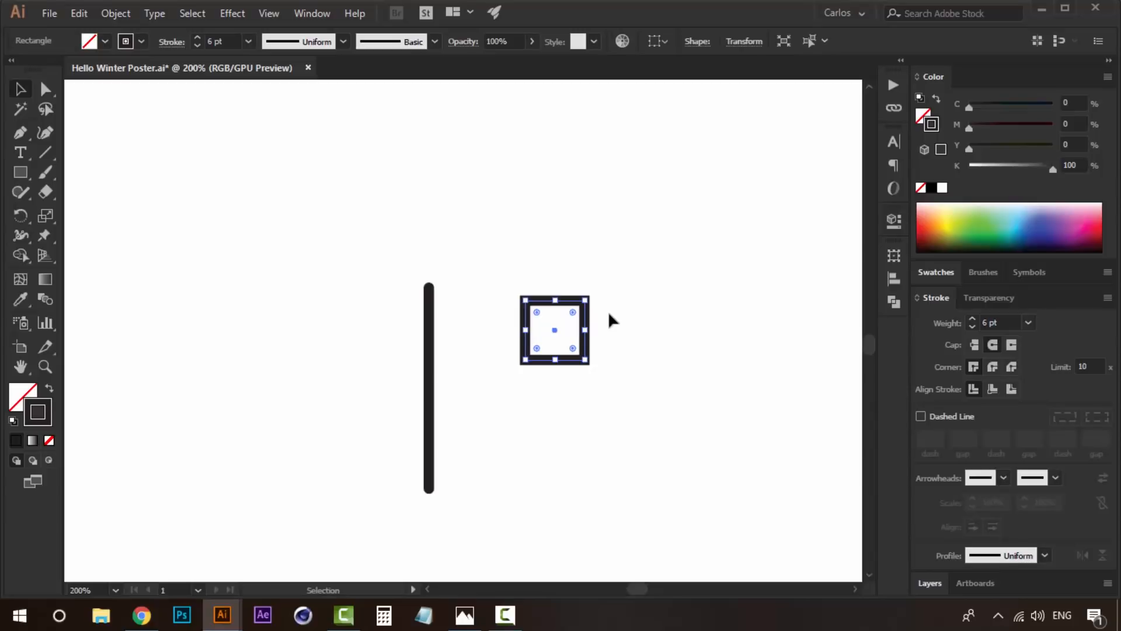
{"action": "left_click_drag", "start_coordinate": [591, 325], "coordinate": [586, 307]}
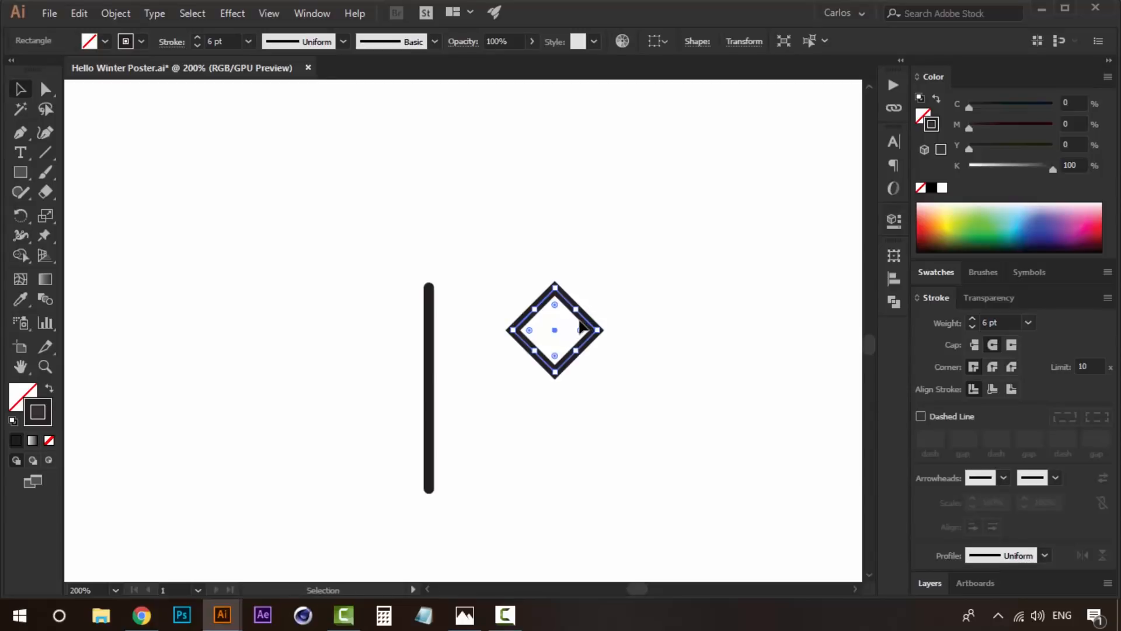
- Centre the diamond on the upper part of the trunk and scale it down to branch size
{"action": "left_click_drag", "start_coordinate": [588, 319], "coordinate": [469, 295]}
{"action": "left_click", "coordinate": [520, 293]}
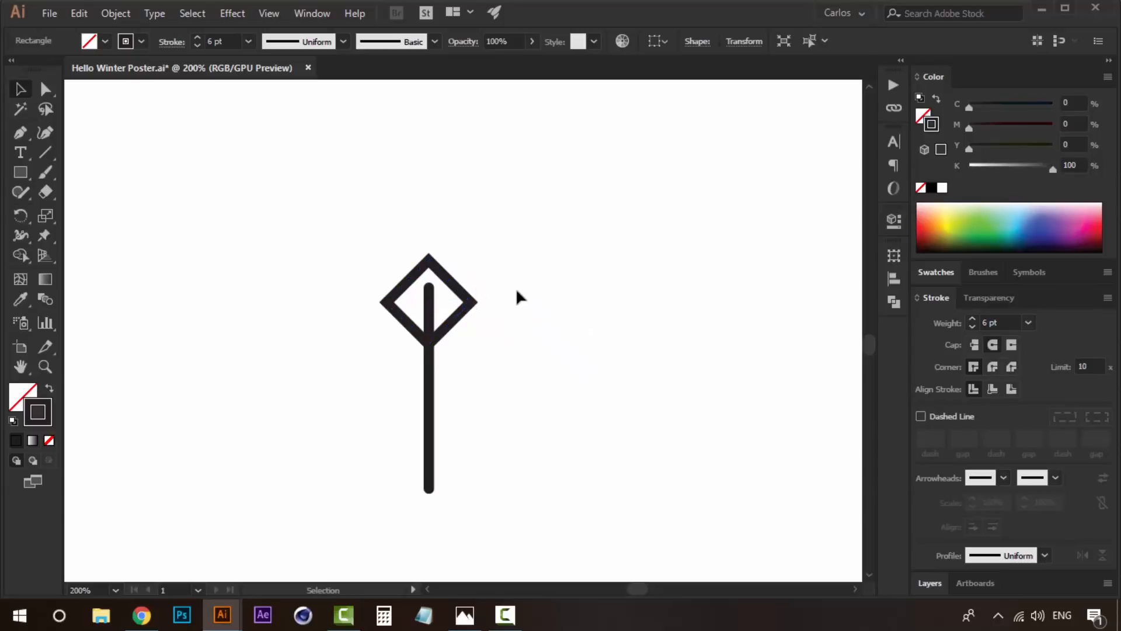
{"action": "left_click", "coordinate": [463, 293]}
{"action": "left_click_drag", "start_coordinate": [428, 253], "coordinate": [451, 341]}
{"action": "left_click", "coordinate": [506, 300]}
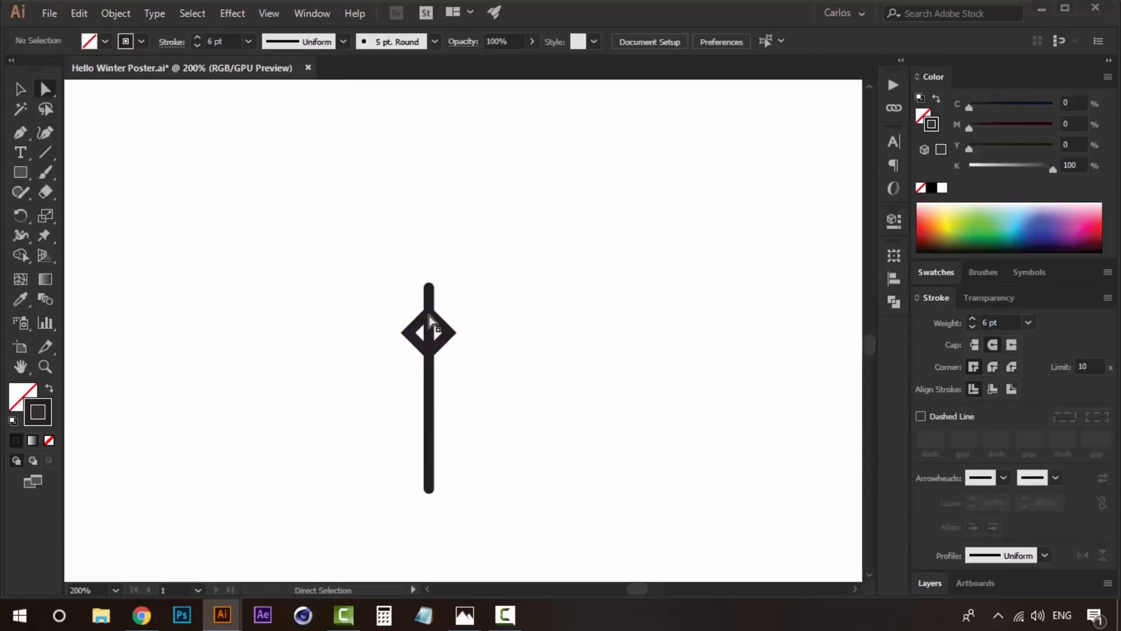
- Delete the diamond's top anchor point to leave a V-shaped pair of branches
{"action": "key", "text": "a"}
{"action": "left_click", "coordinate": [430, 315]}
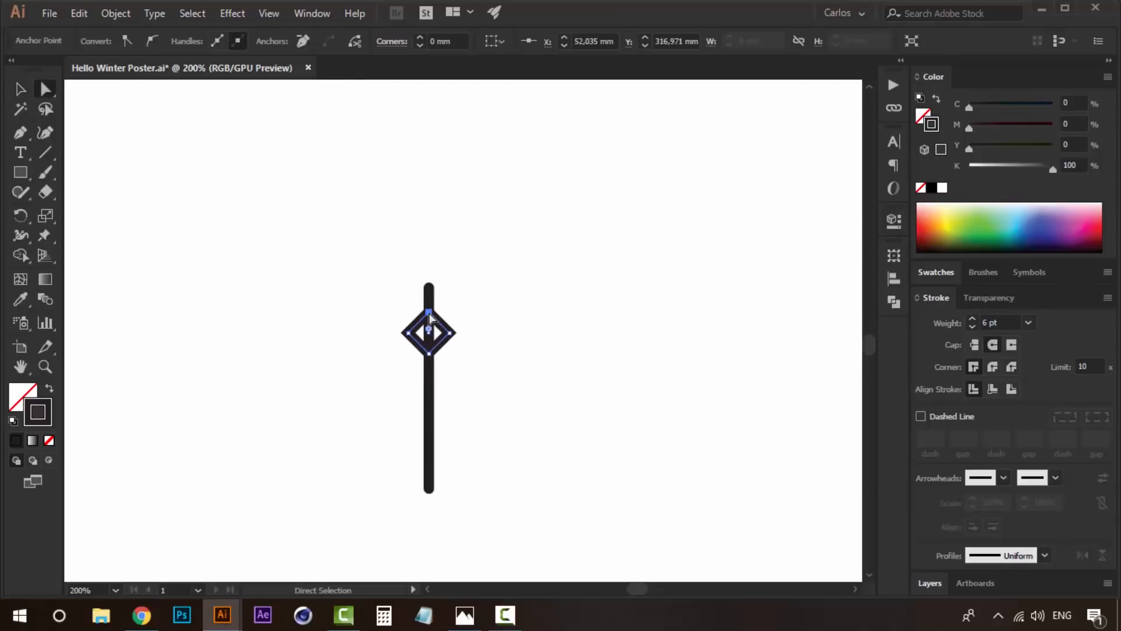
{"action": "key", "text": "Delete"}
{"action": "left_click", "coordinate": [523, 293]}
{"action": "key", "text": "v"}
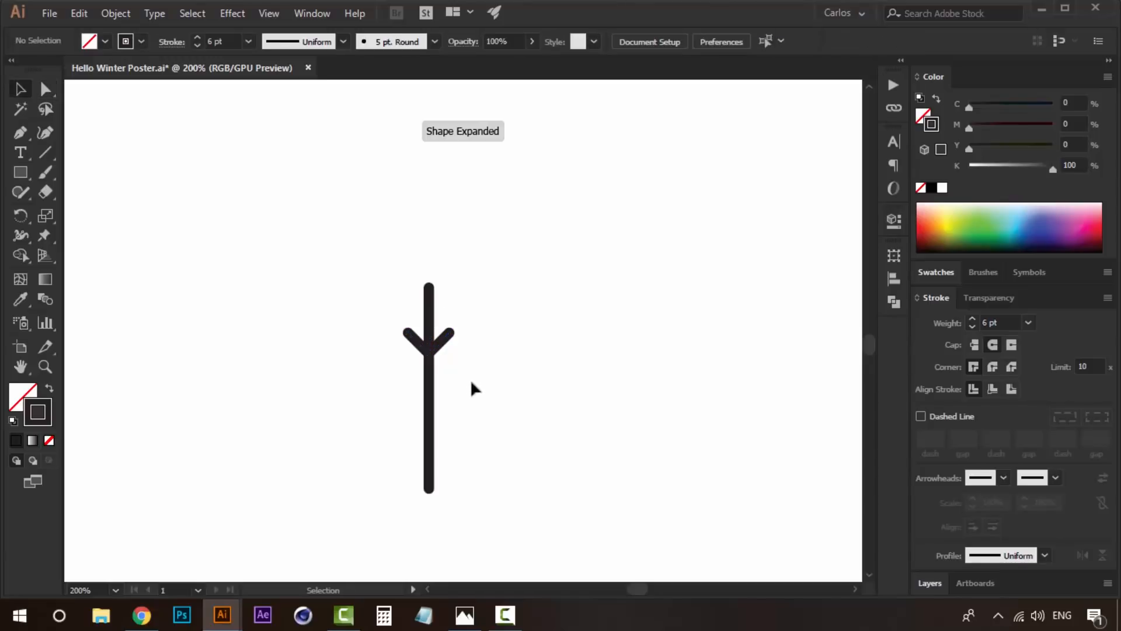
- Move the V-shaped branches slightly higher on the trunk
{"action": "left_click", "coordinate": [451, 339]}
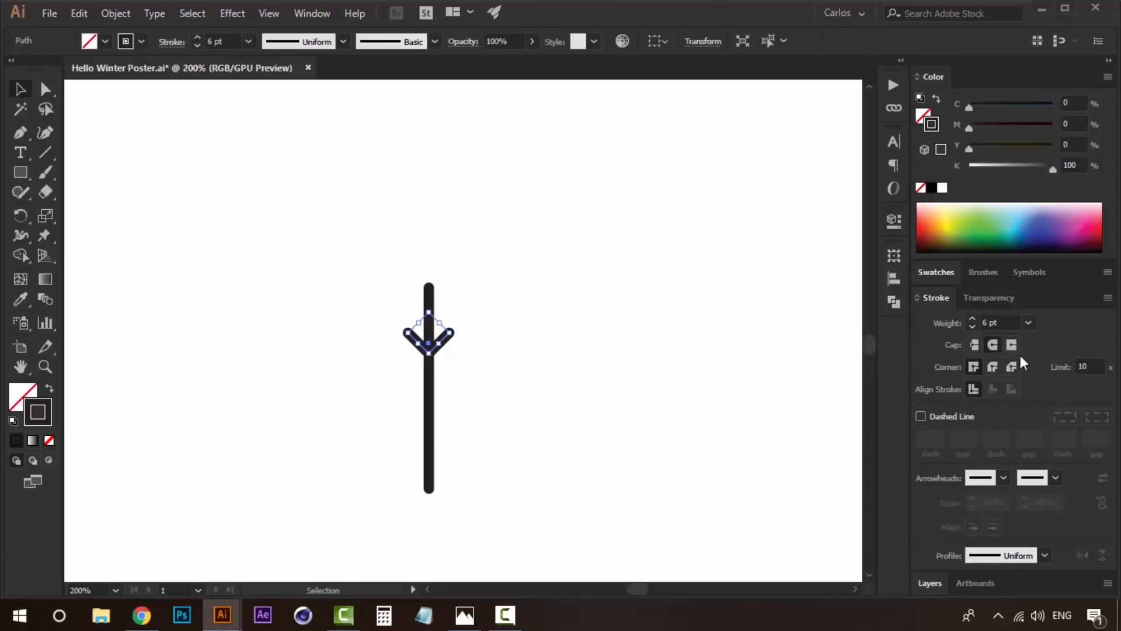
{"action": "left_click", "coordinate": [419, 332]}
{"action": "left_click_drag", "start_coordinate": [441, 341], "coordinate": [441, 331]}
{"action": "left_click", "coordinate": [533, 324]}
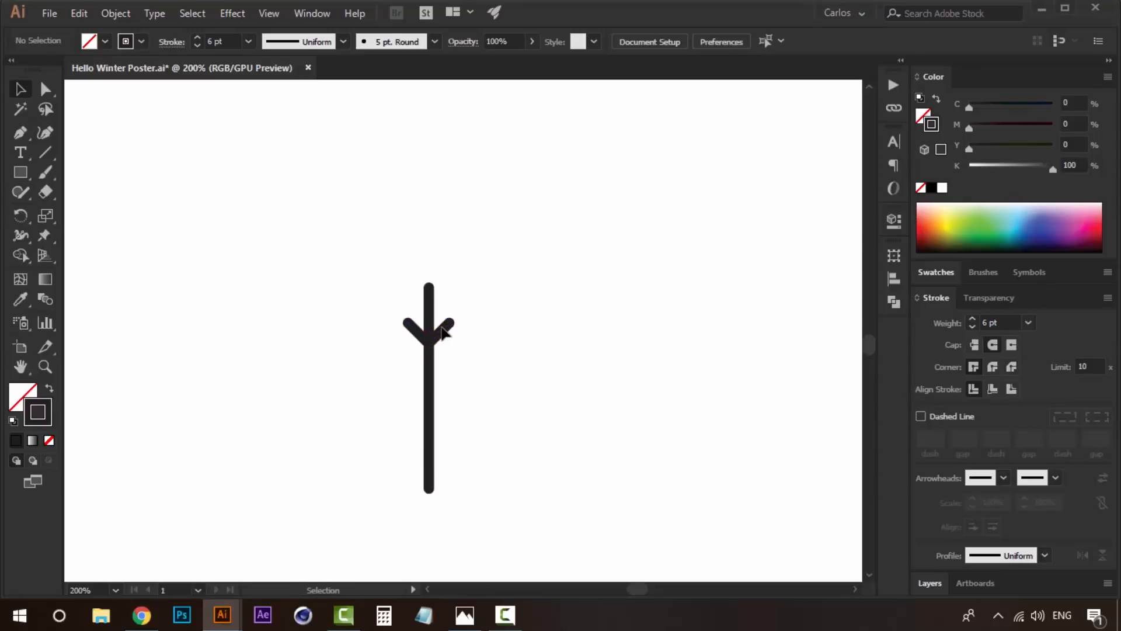
{"action": "left_click", "coordinate": [449, 339]}
{"action": "left_click", "coordinate": [531, 328]}
- Duplicate the V-shaped branches straight down the trunk and repeat the copy to make three evenly spaced pairs
{"action": "left_click_drag", "start_coordinate": [446, 328], "coordinate": [444, 368]}
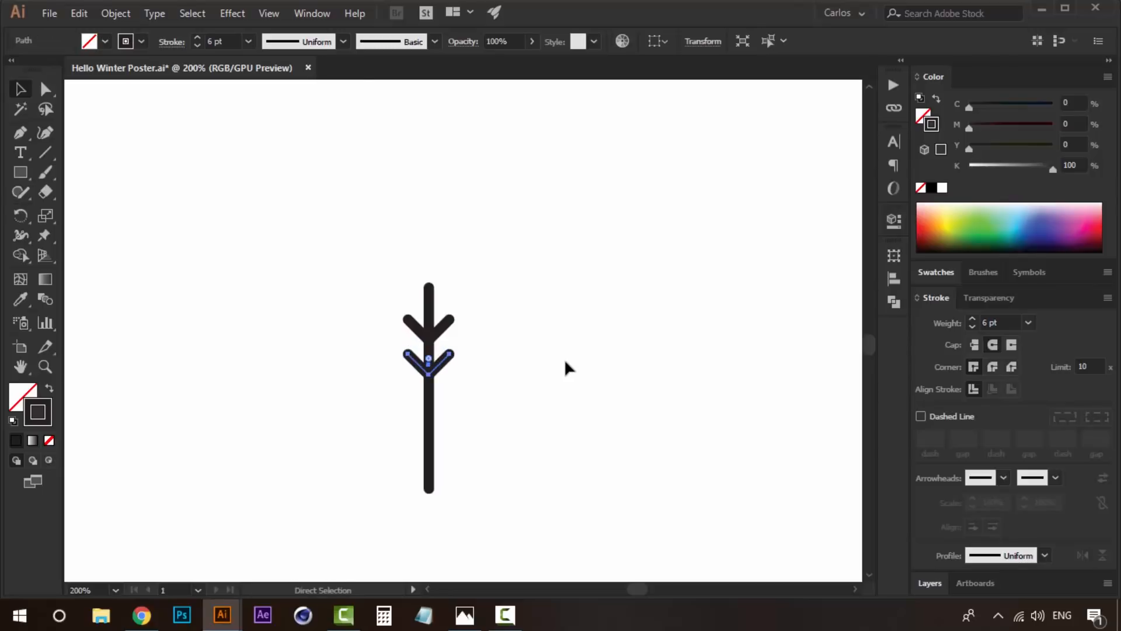
{"action": "key", "text": "ctrl+d"}
{"action": "left_click", "coordinate": [565, 368]}
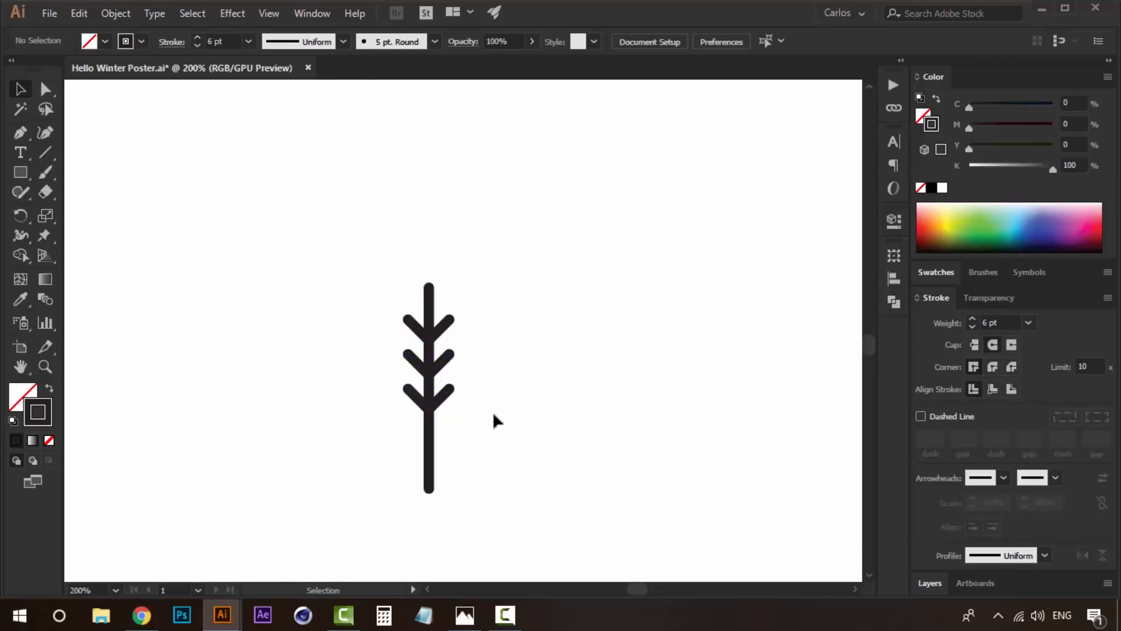
- Draw a tall ellipse about 24.7 by 39.5 mm around the branches as the tree crown, leaving the trunk's base outside
{"action": "left_click_drag", "start_coordinate": [501, 415], "coordinate": [542, 408]}
{"action": "left_click_drag", "start_coordinate": [461, 320], "coordinate": [405, 319]}
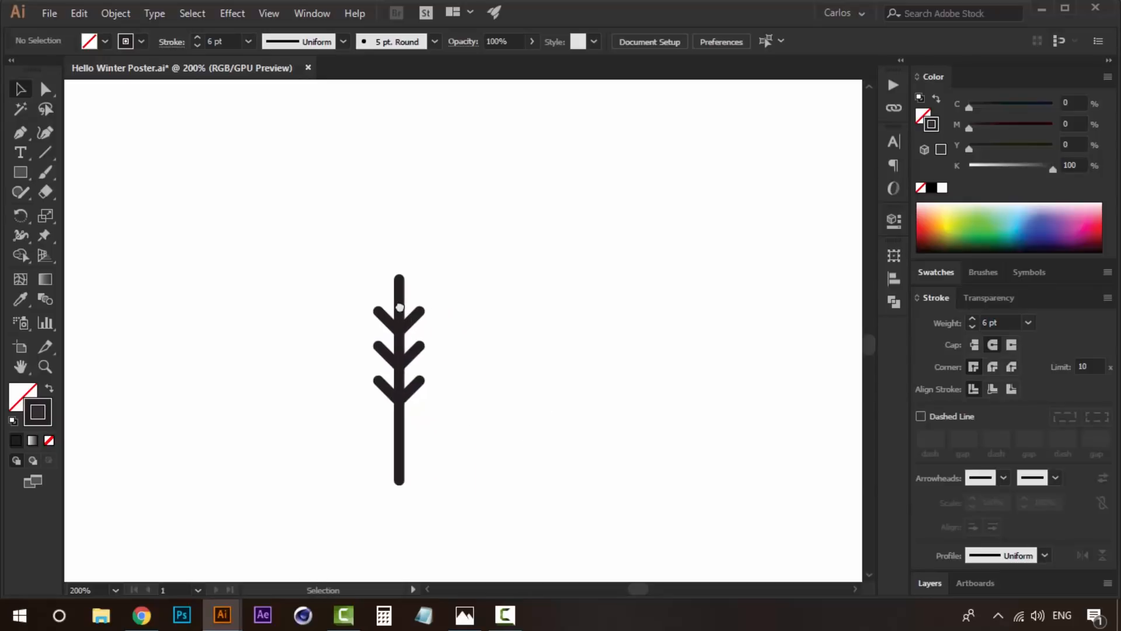
{"action": "left_click_drag", "start_coordinate": [20, 172], "coordinate": [143, 213]}
{"action": "left_click_drag", "start_coordinate": [399, 351], "coordinate": [342, 258]}
{"action": "key", "text": "v"}
{"action": "left_click_drag", "start_coordinate": [437, 279], "coordinate": [436, 269]}
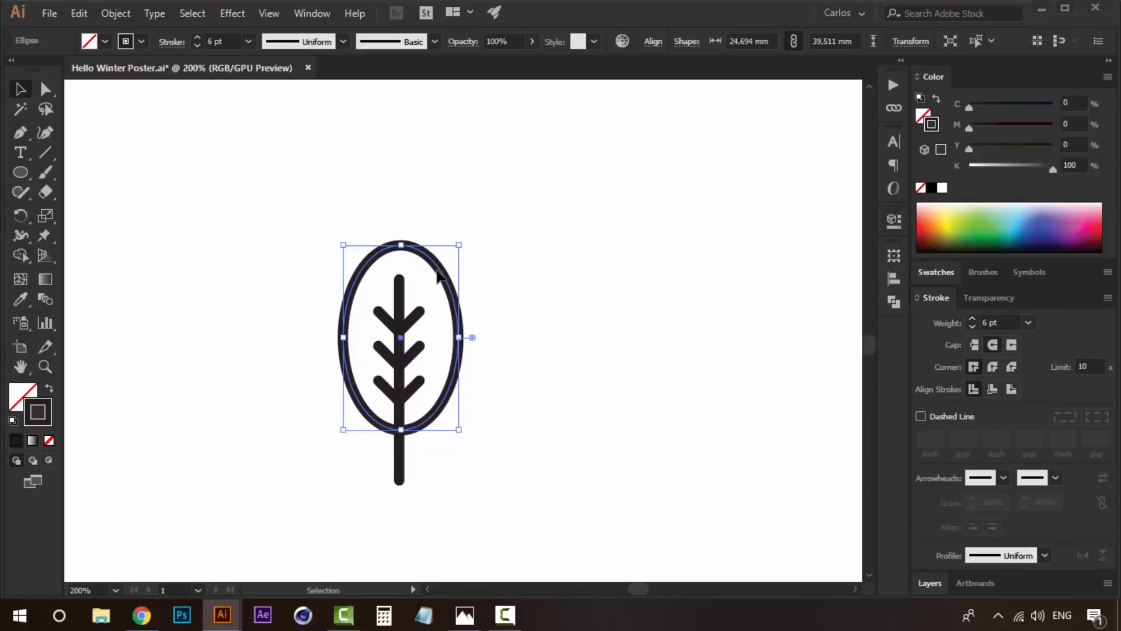
{"action": "left_click", "coordinate": [637, 320]}
- Draw a curved highlight with the Pen tool inside the crown's upper-left edge and select the finished curve
{"action": "key", "text": "z"}
{"action": "left_click", "coordinate": [432, 320]}
{"action": "key", "text": "v"}
{"action": "left_click", "coordinate": [21, 134]}
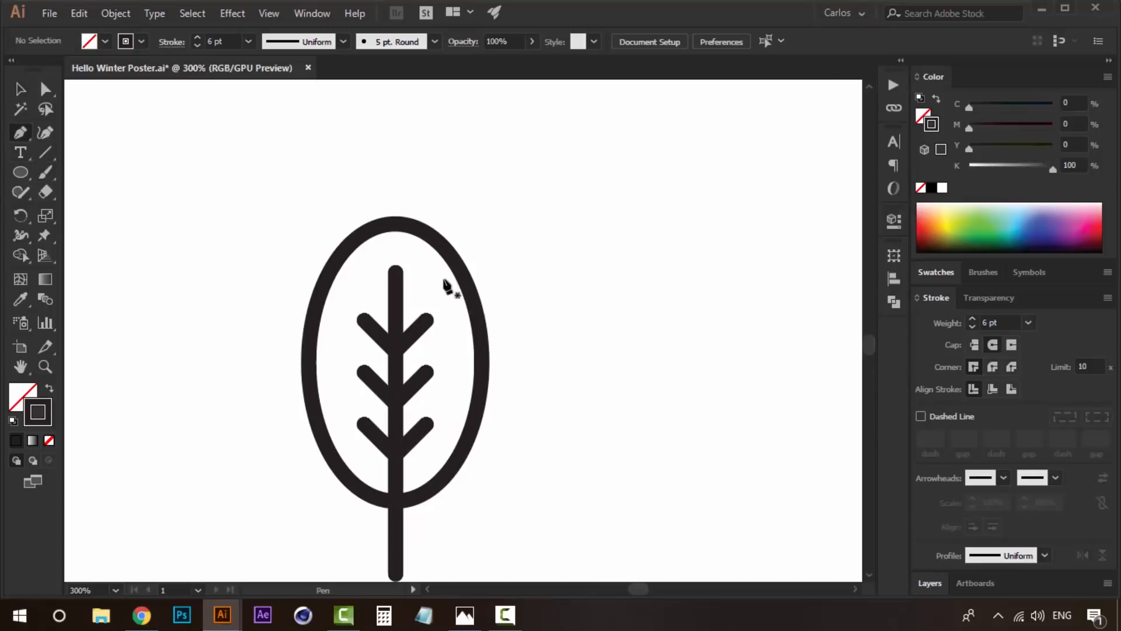
{"action": "left_click", "coordinate": [333, 322]}
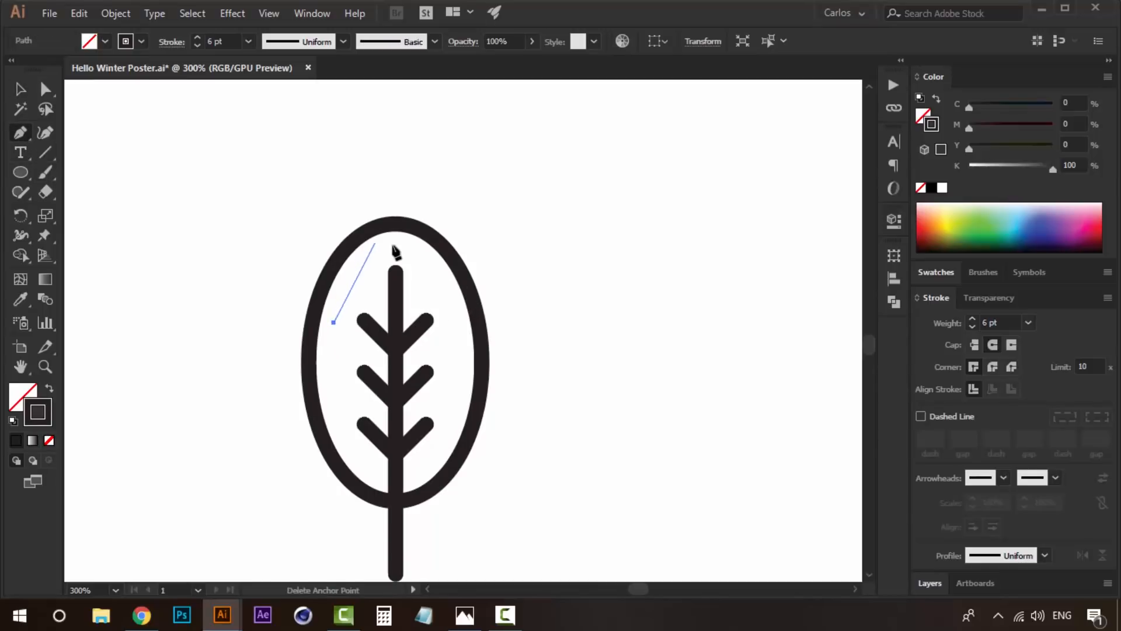
{"action": "mouse_move", "coordinate": [391, 244]}
{"action": "left_mouse_down"}
{"action": "mouse_move", "coordinate": [458, 235]}
{"action": "mouse_move", "coordinate": [439, 224]}
{"action": "left_mouse_up"}
{"action": "key", "text": "v"}
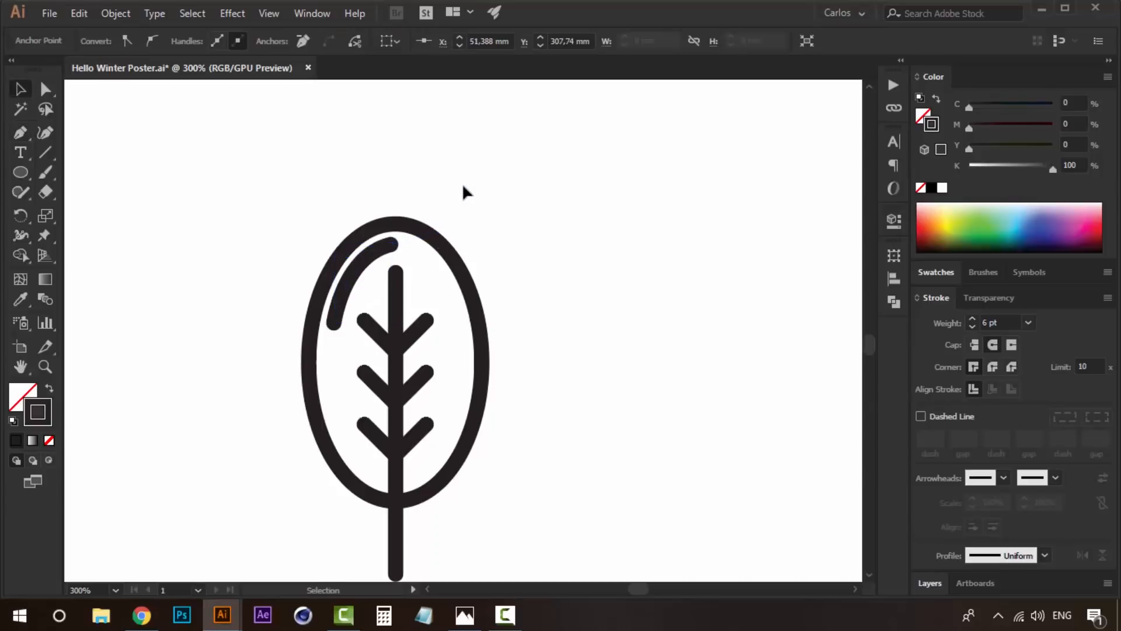
{"action": "left_click", "coordinate": [464, 192]}
{"action": "left_click", "coordinate": [387, 249]}
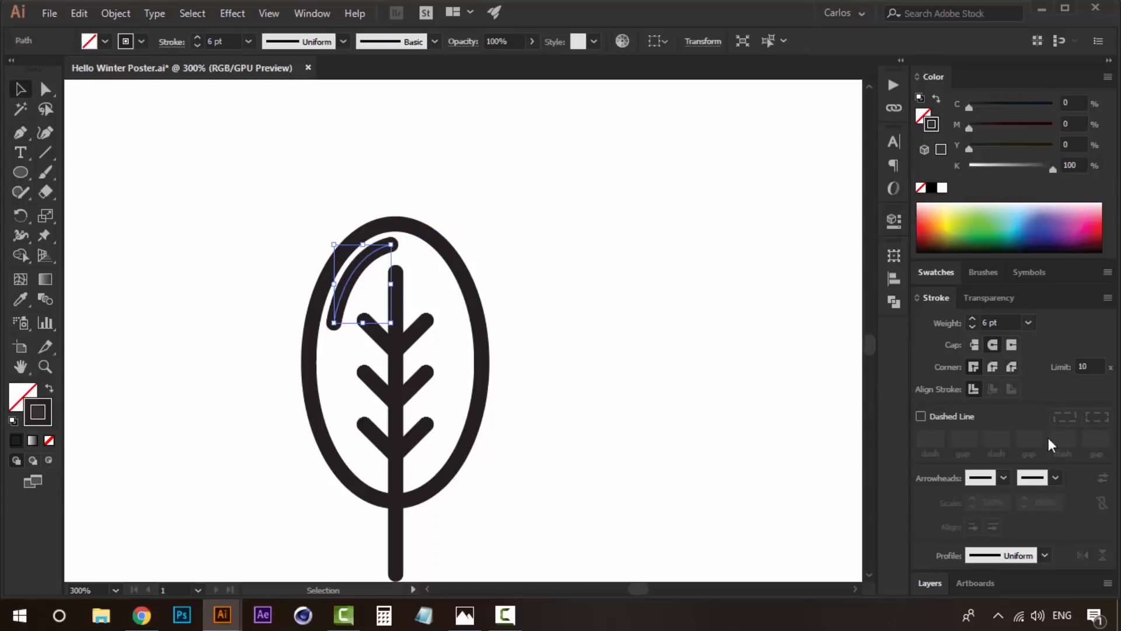
- Reduce the curved highlight's stroke weight to 3 pt and deselect it
{"action": "left_click", "coordinate": [972, 327]}
{"action": "left_click", "coordinate": [972, 327]}
{"action": "left_click", "coordinate": [972, 327]}
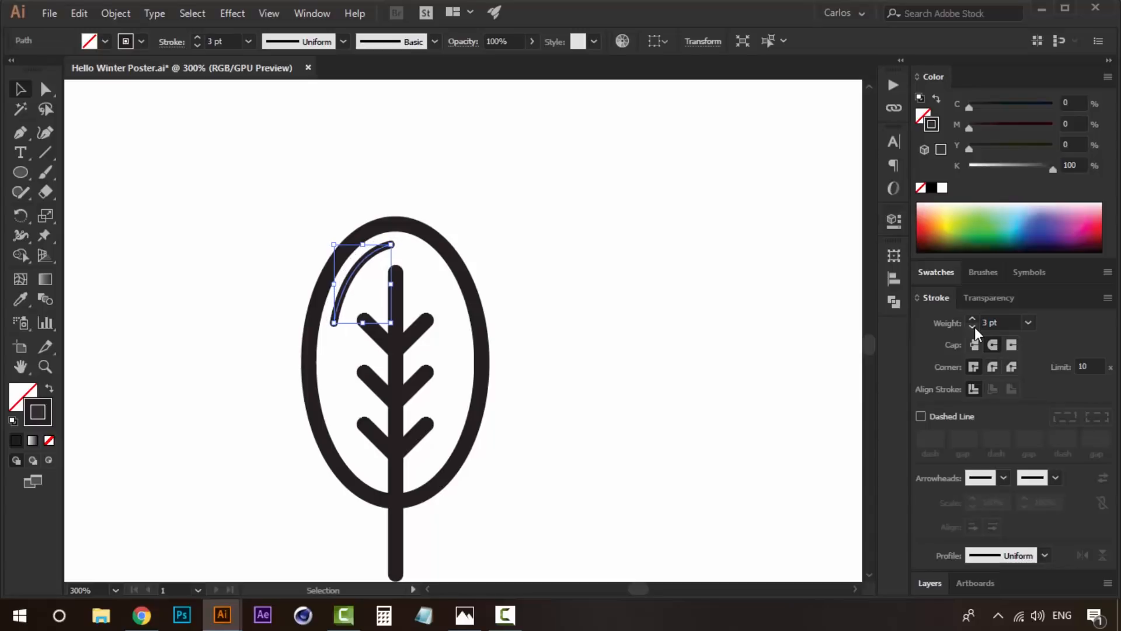
{"action": "left_click", "coordinate": [248, 183]}
- Draw a second curved highlight with the Pen tool inside the crown's lower-right edge
{"action": "left_click", "coordinate": [20, 134]}
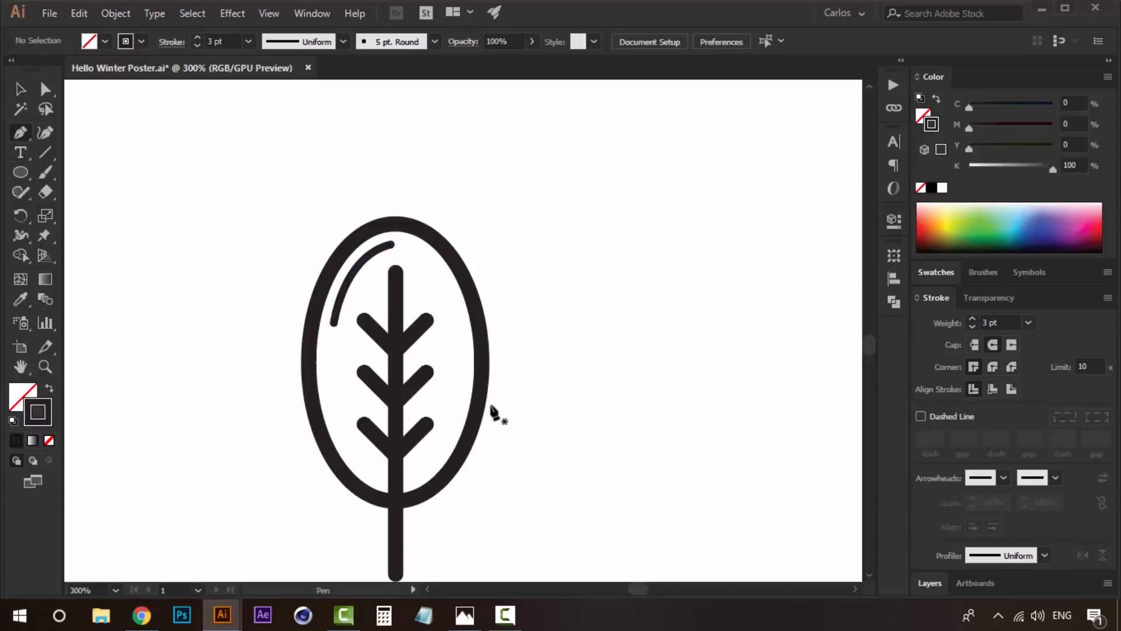
{"action": "left_click", "coordinate": [457, 391]}
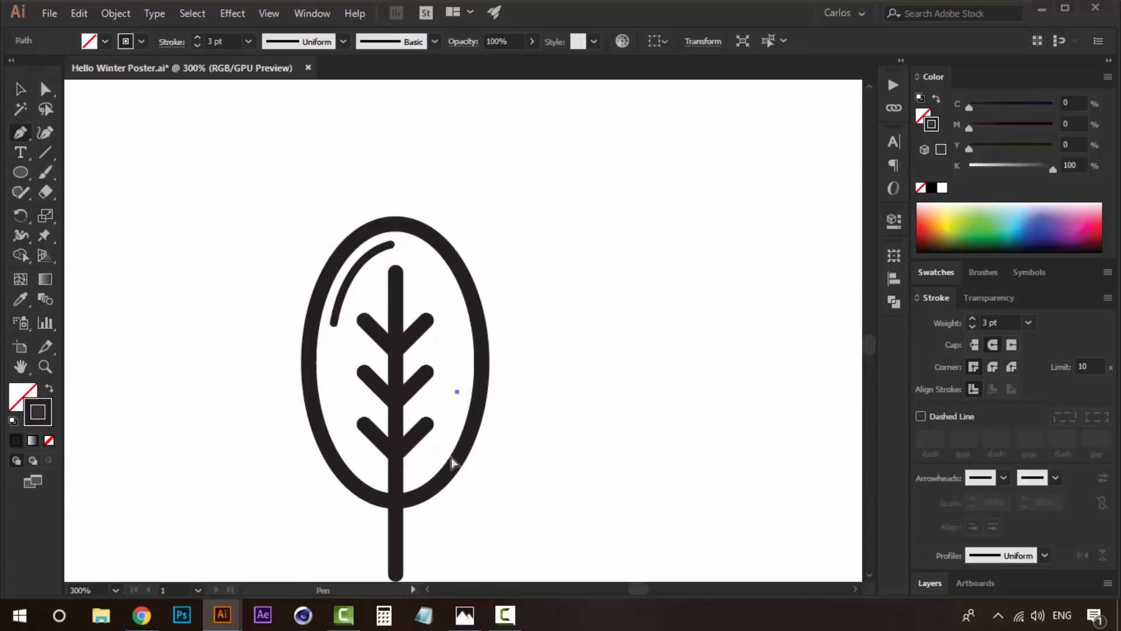
{"action": "key", "text": "ctrl+z"}
{"action": "left_click", "coordinate": [461, 397]}
{"action": "left_click_drag", "start_coordinate": [421, 471], "coordinate": [387, 495]}
{"action": "key", "text": "v"}
{"action": "left_click", "coordinate": [637, 382]}
- Examine up close how the second highlight sits inside the crown's lower-right edge
{"action": "key", "text": "z"}
{"action": "left_click", "coordinate": [469, 369], "text": "alt"}
{"action": "left_click", "coordinate": [468, 368], "text": "alt"}
{"action": "left_click", "coordinate": [468, 368], "text": "alt"}
{"action": "left_click_drag", "start_coordinate": [528, 315], "coordinate": [488, 392]}
{"action": "left_click_drag", "start_coordinate": [524, 353], "coordinate": [495, 418]}
{"action": "left_click", "coordinate": [499, 345], "text": "alt"}
{"action": "key", "text": "v"}
{"action": "left_click_drag", "start_coordinate": [404, 392], "coordinate": [259, 512]}
{"action": "left_click_drag", "start_coordinate": [330, 441], "coordinate": [327, 427]}
{"action": "left_click", "coordinate": [550, 347]}
{"action": "key", "text": "z"}
{"action": "left_click", "coordinate": [451, 458]}
{"action": "left_click", "coordinate": [451, 460]}
{"action": "key", "text": "v"}
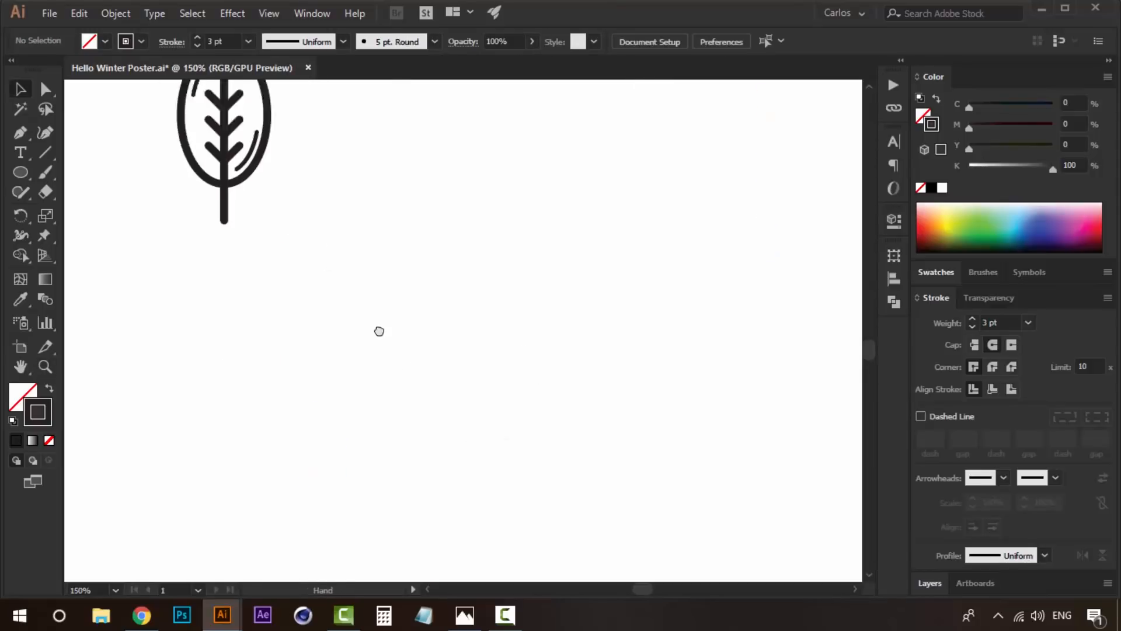
- Select the crown ellipse and check the tree's colours in the Hello Winter-01.jpg reference in Photos, returning to Illustrator
{"action": "left_click_drag", "start_coordinate": [347, 285], "coordinate": [437, 408]}
{"action": "left_click", "coordinate": [401, 269]}
{"action": "key", "text": "z"}
{"action": "left_click", "coordinate": [571, 255], "text": "alt"}
{"action": "left_click", "coordinate": [568, 257], "text": "alt"}
{"action": "left_click", "coordinate": [563, 284], "text": "alt"}
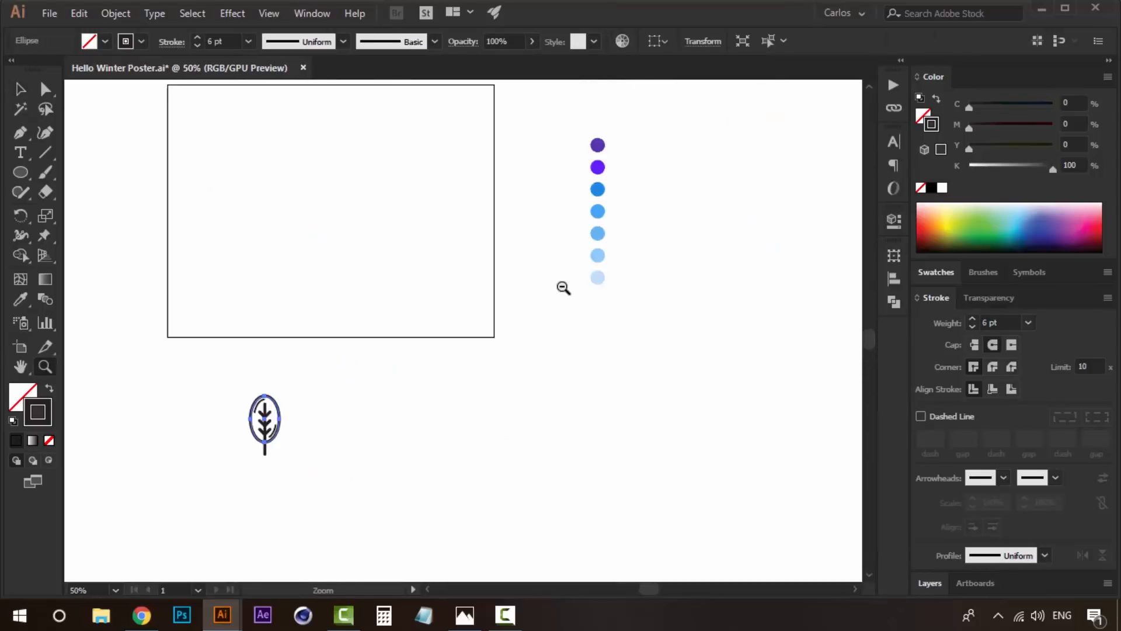
{"action": "left_click", "coordinate": [562, 286]}
{"action": "key", "text": "i"}
{"action": "left_click_drag", "start_coordinate": [461, 296], "coordinate": [583, 295]}
{"action": "key", "text": "v"}
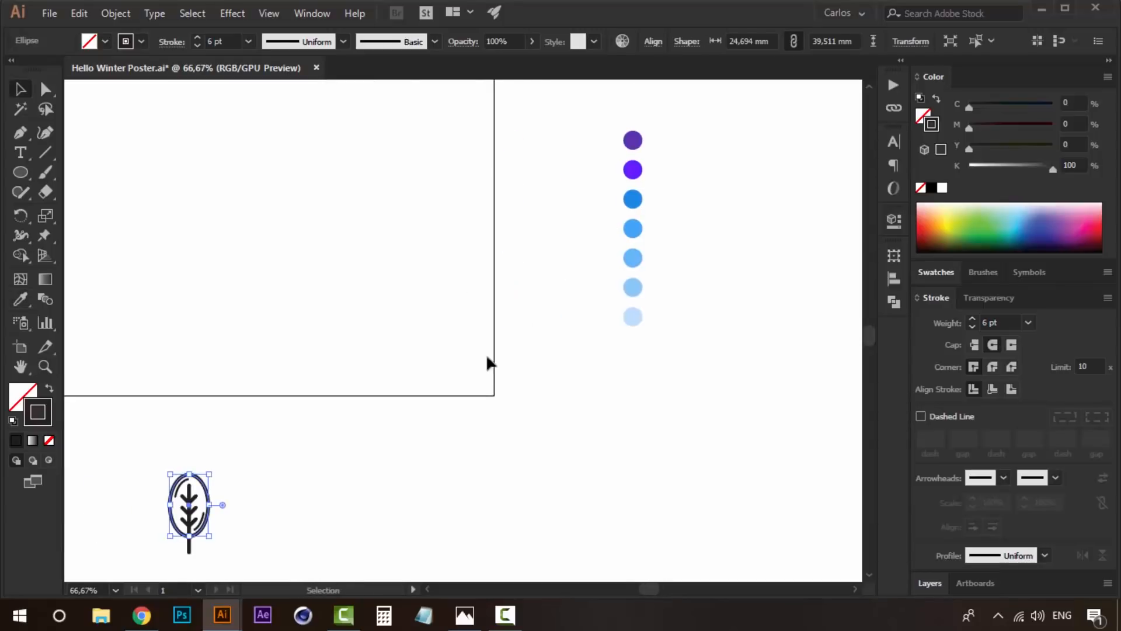
{"action": "left_click_drag", "start_coordinate": [436, 394], "coordinate": [493, 395]}
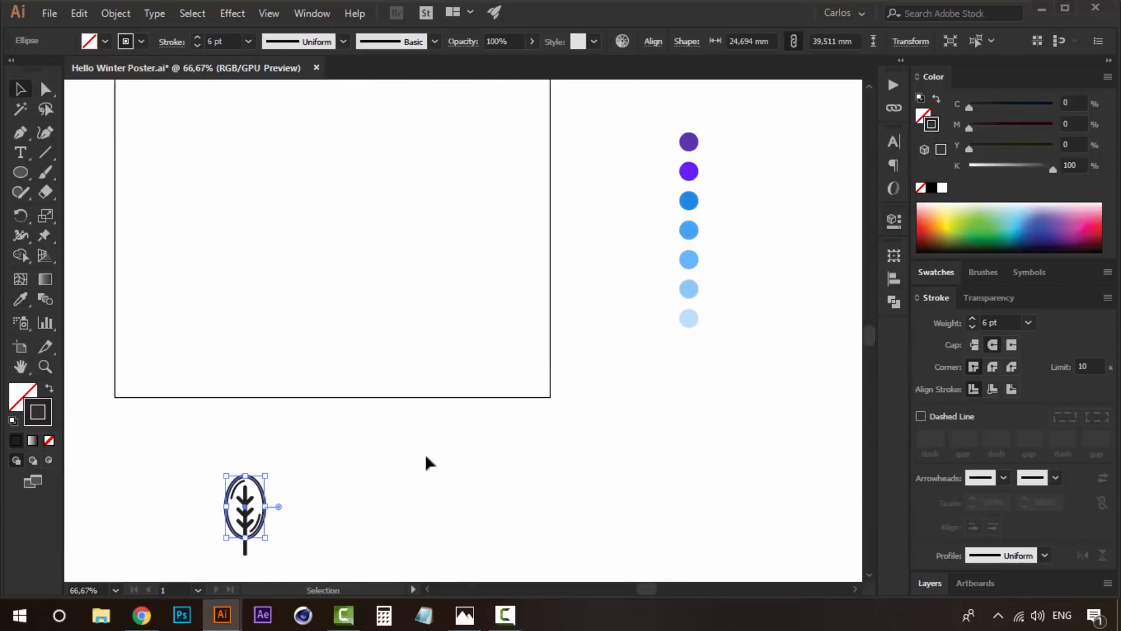
{"action": "left_click", "coordinate": [464, 615]}
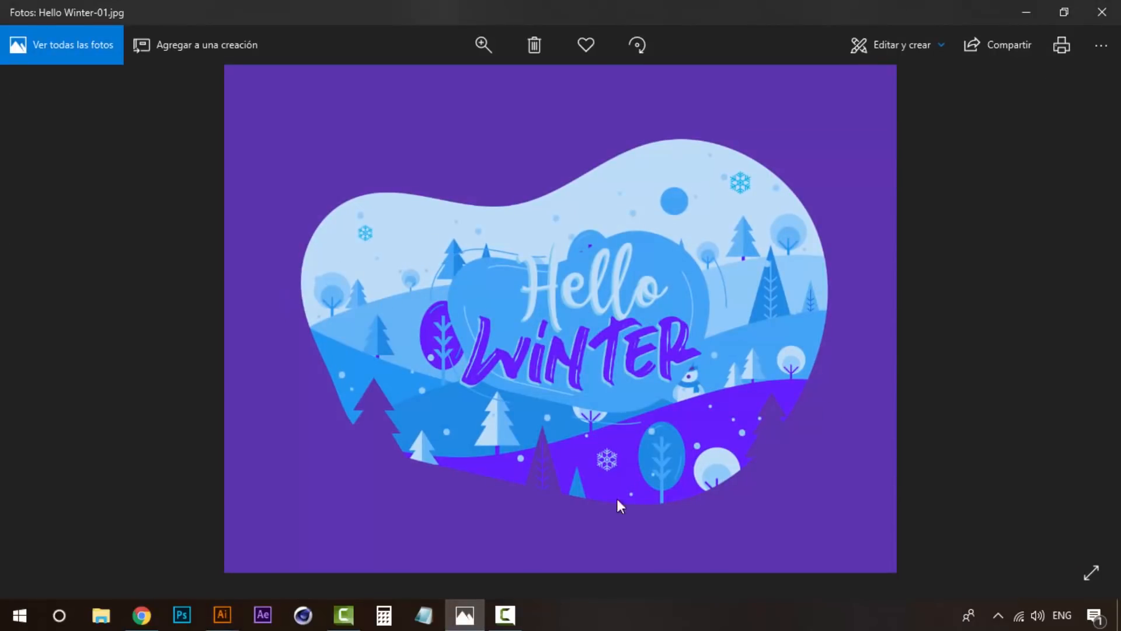
{"action": "left_click", "coordinate": [1023, 9]}
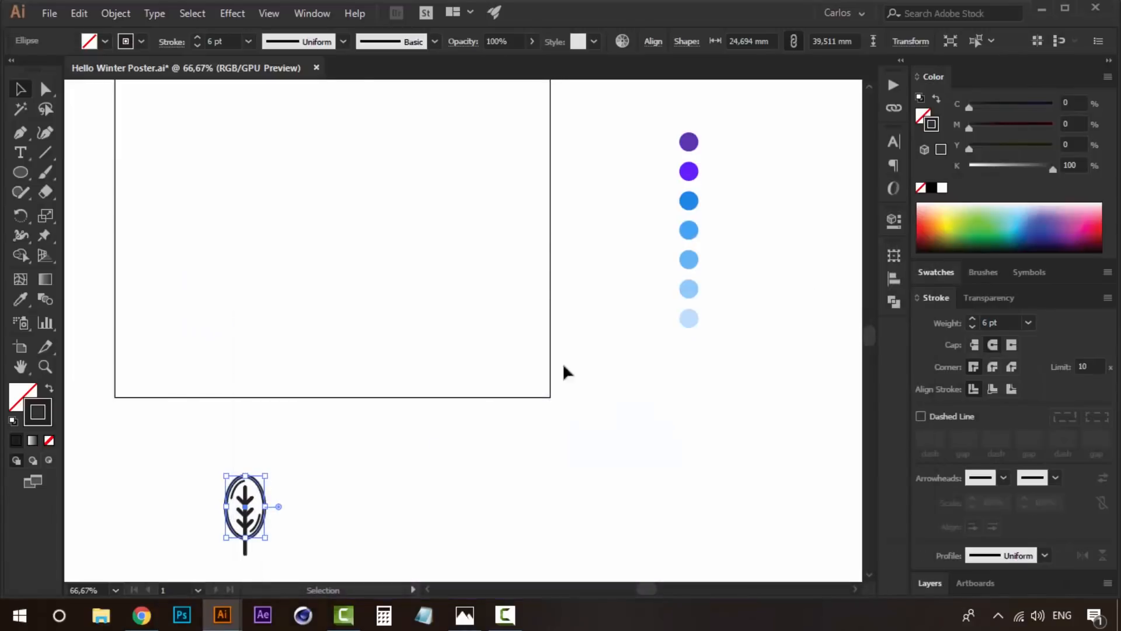
- Recolour the crown ellipse with the bright purple of the second palette circle using the Eyedropper
{"action": "key", "text": "i"}
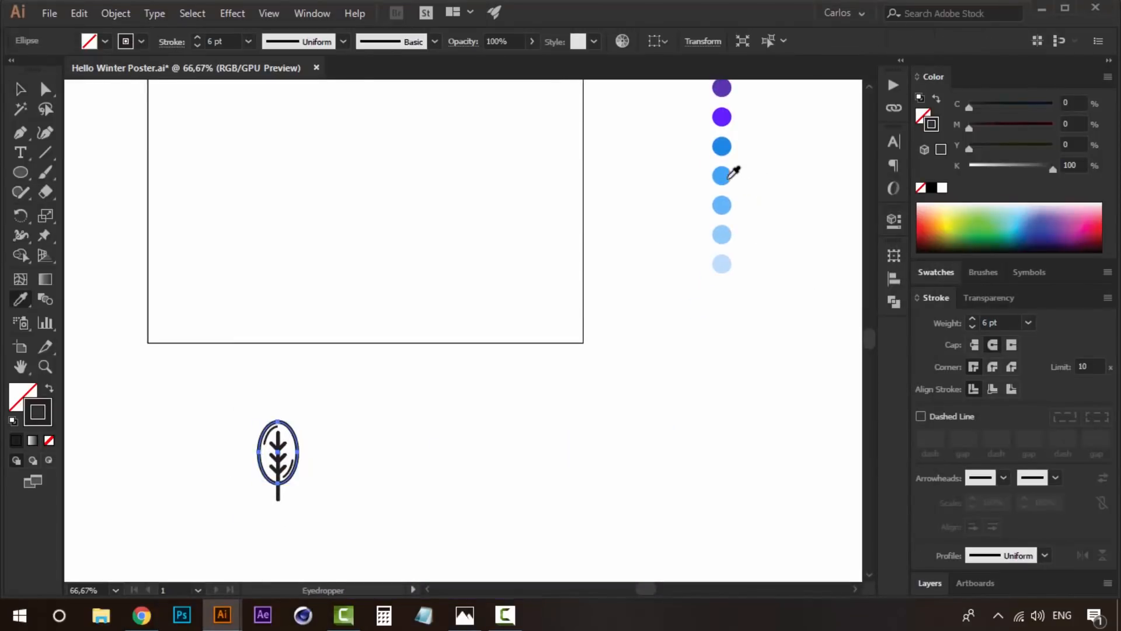
{"action": "left_click", "coordinate": [724, 174]}
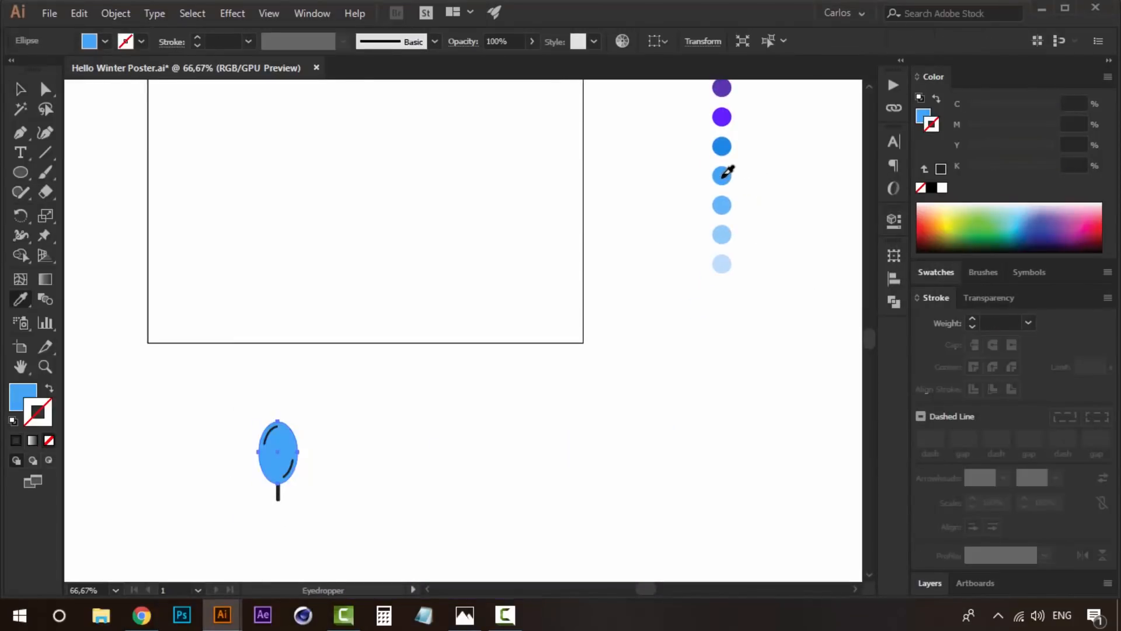
{"action": "left_click", "coordinate": [731, 116]}
{"action": "key", "text": "v"}
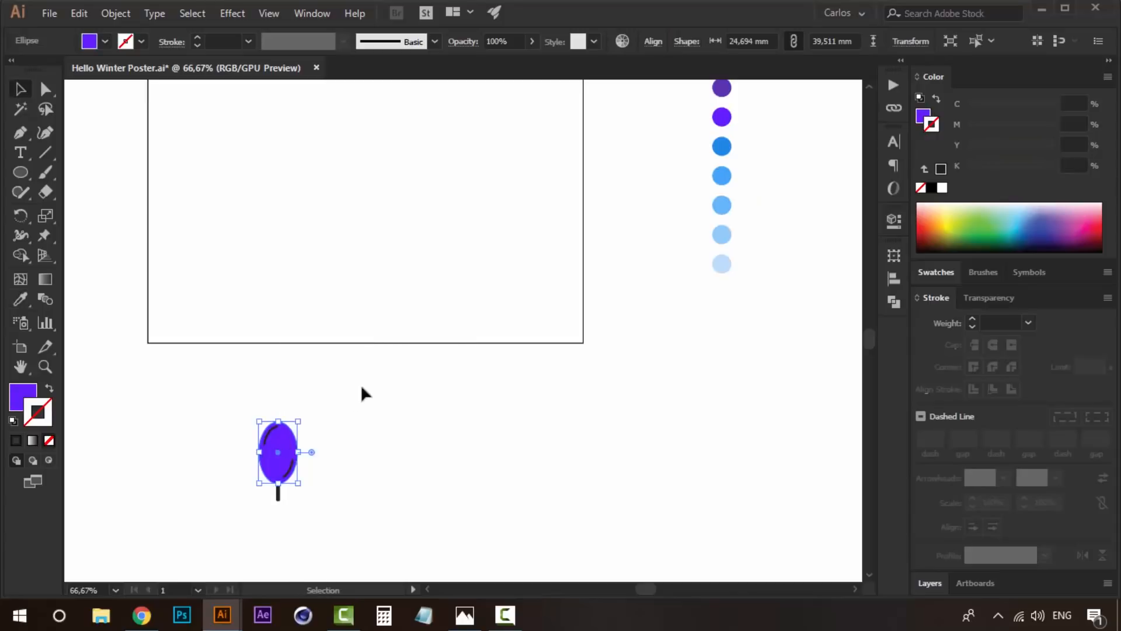
- Send the purple crown to the back, behind the trunk, branches and highlights
{"action": "right_click", "coordinate": [281, 429]}
{"action": "mouse_move", "coordinate": [415, 341]}
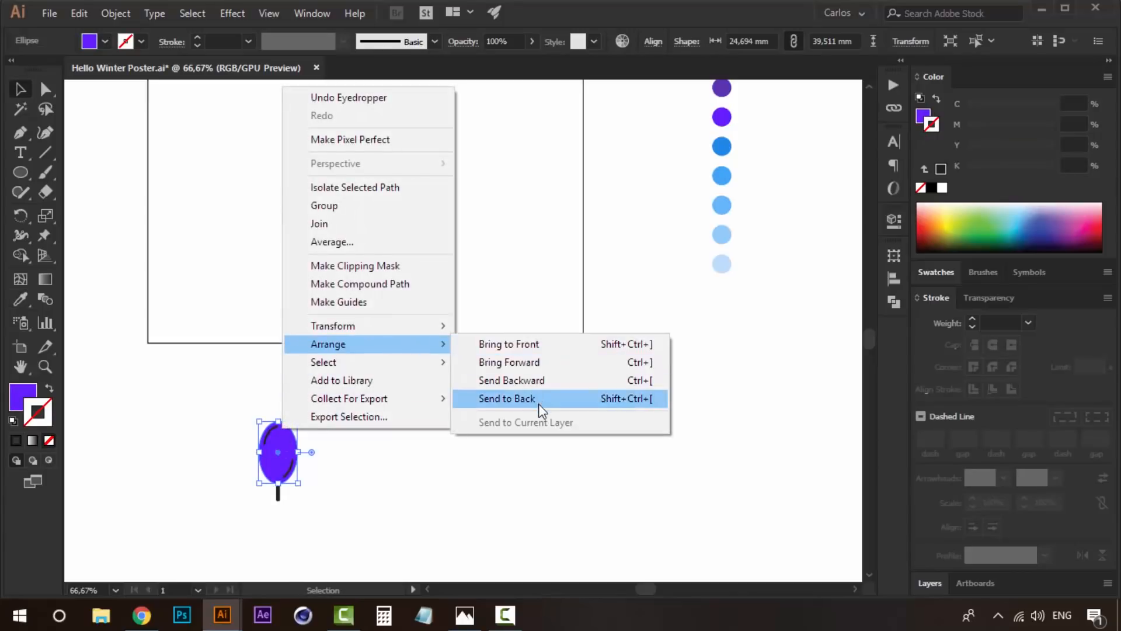
{"action": "left_click", "coordinate": [536, 399]}
{"action": "left_click", "coordinate": [342, 425]}
{"action": "left_click_drag", "start_coordinate": [331, 436], "coordinate": [394, 419]}
{"action": "key", "text": "z"}
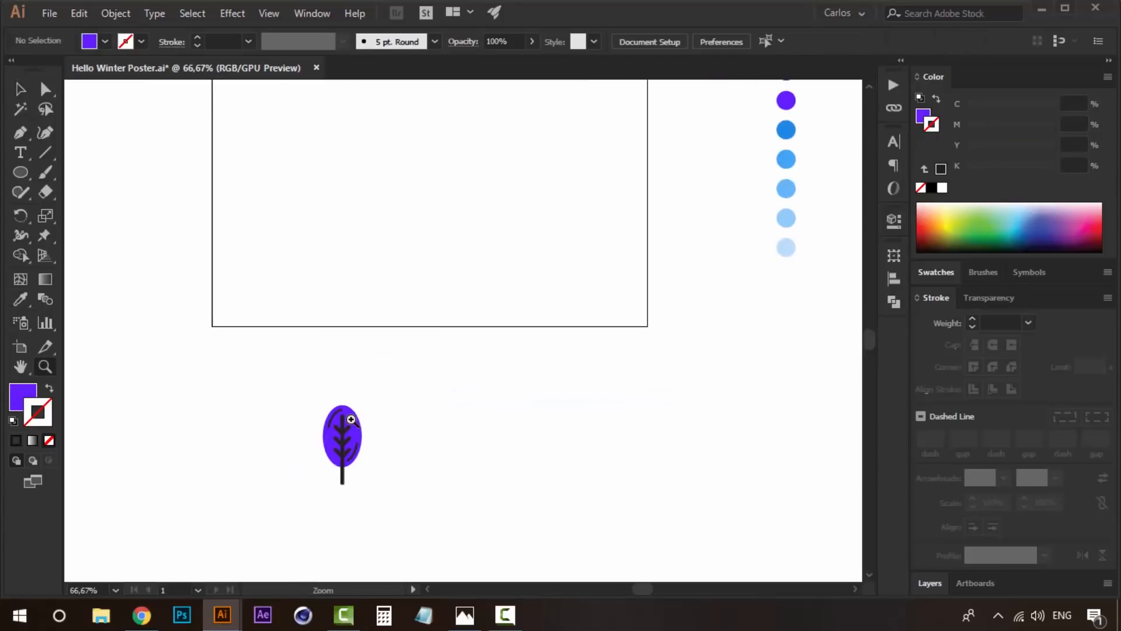
{"action": "double_click", "coordinate": [357, 421]}
{"action": "key", "text": "v"}
{"action": "left_click", "coordinate": [571, 173]}
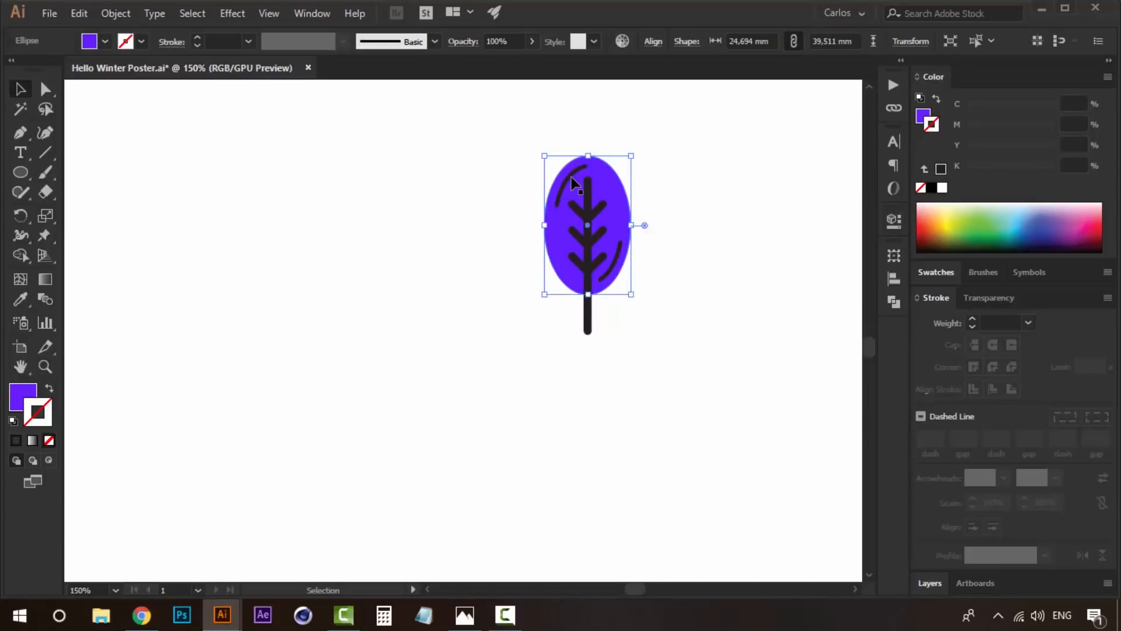
{"action": "left_click", "coordinate": [567, 178]}
{"action": "left_click", "coordinate": [615, 261], "text": "shift"}
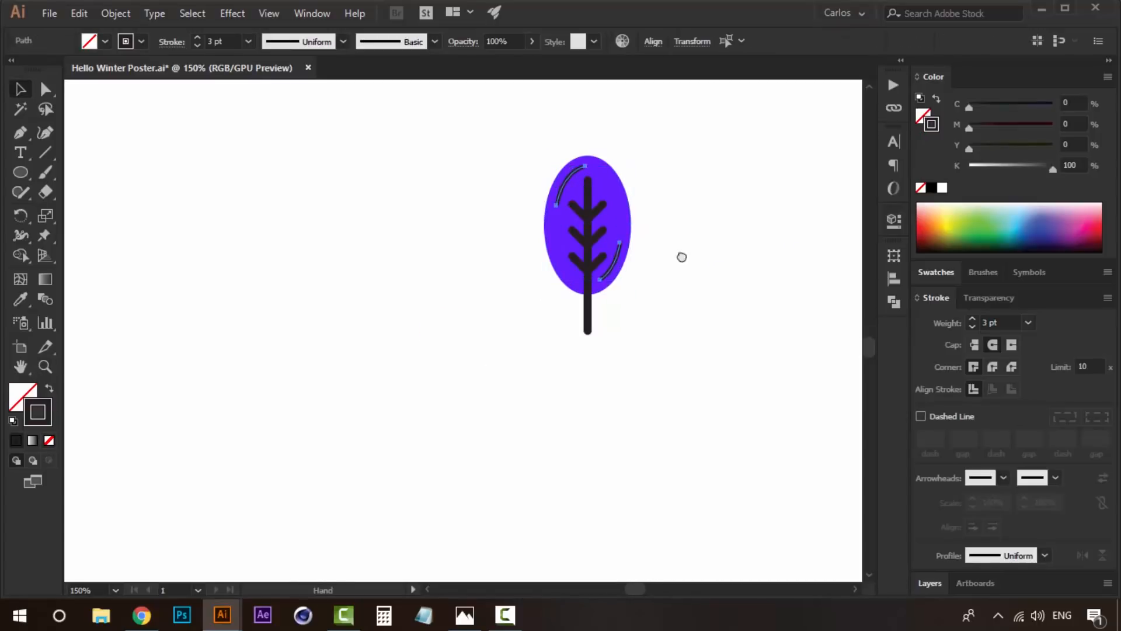
{"action": "left_click_drag", "start_coordinate": [733, 202], "coordinate": [603, 318]}
{"action": "left_click", "coordinate": [572, 361]}
- Select the whole tree and convert its strokes to filled shapes with Outline Stroke
{"action": "left_click_drag", "start_coordinate": [561, 261], "coordinate": [398, 487]}
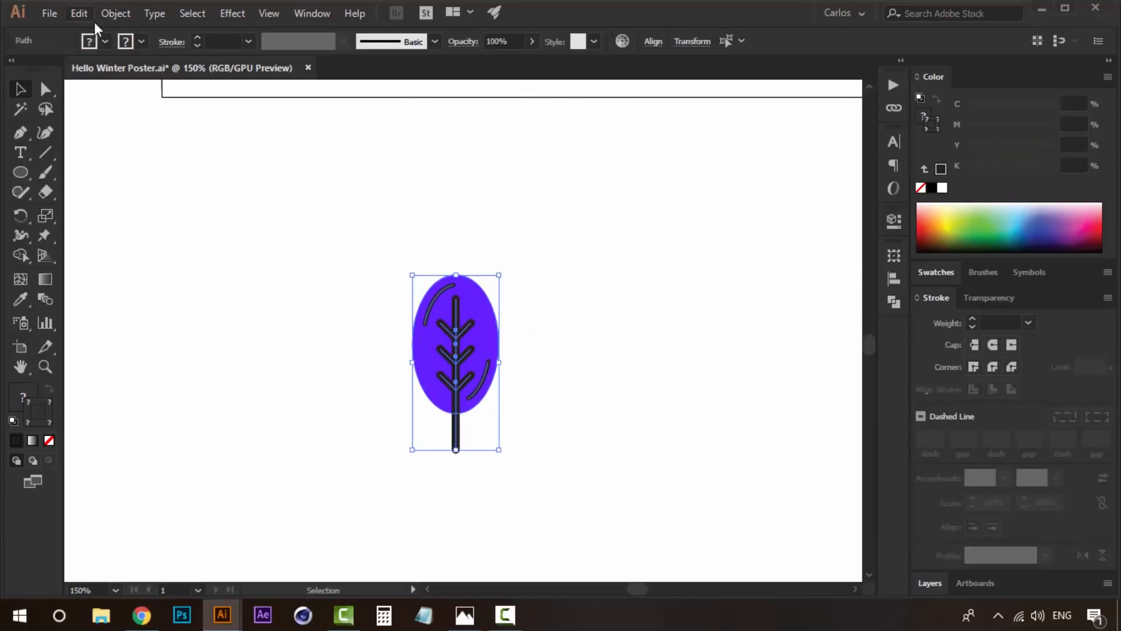
{"action": "left_click", "coordinate": [127, 16]}
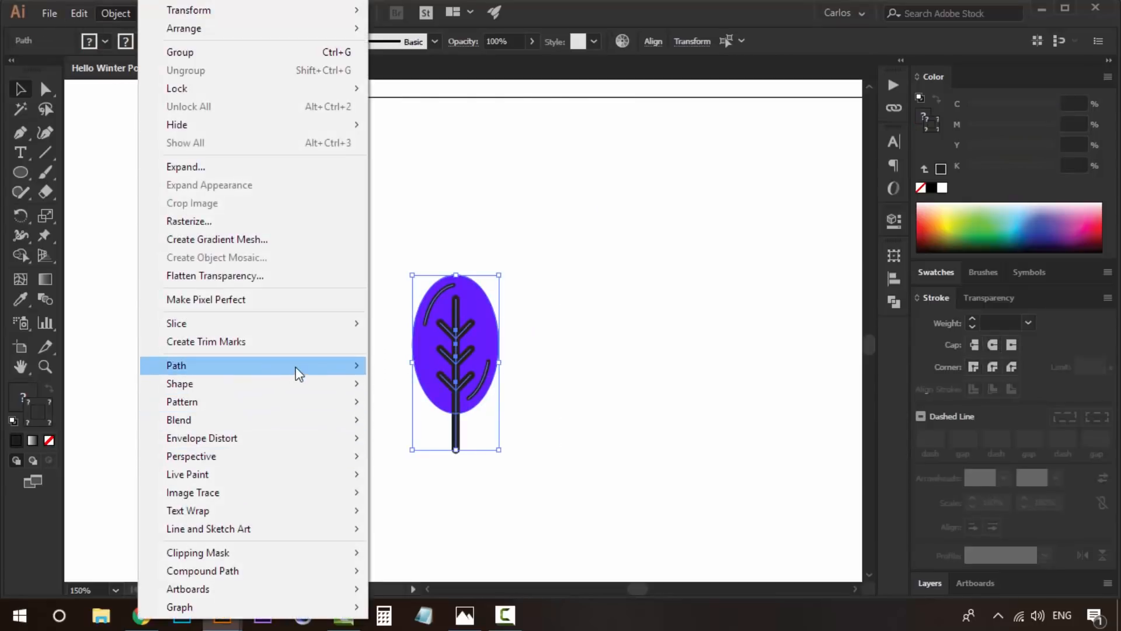
{"action": "mouse_move", "coordinate": [295, 367]}
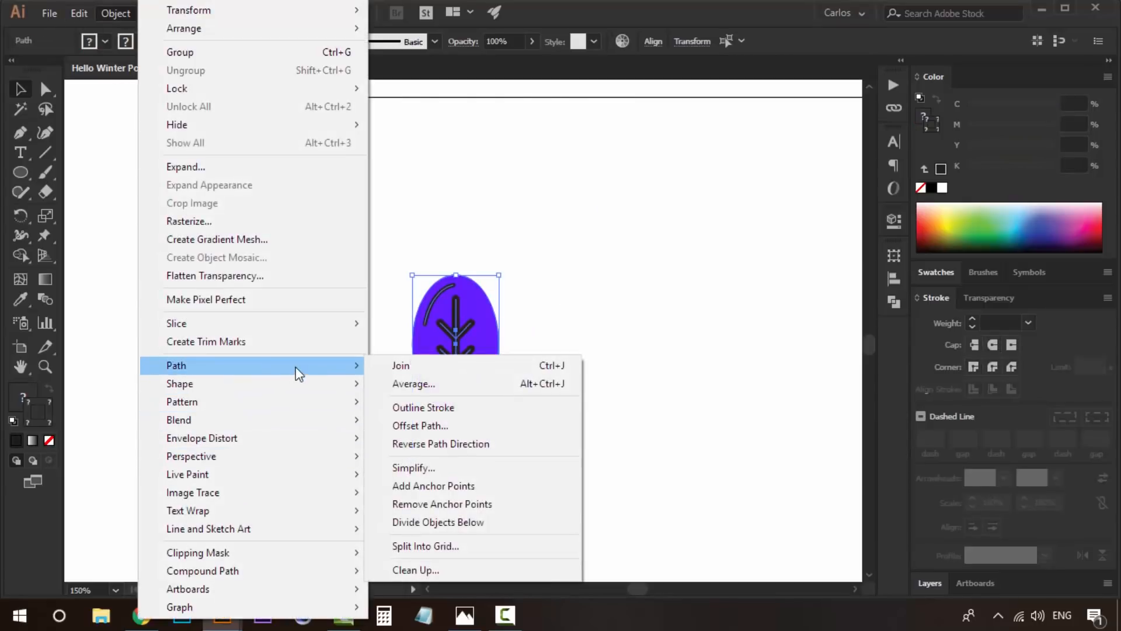
{"action": "left_click", "coordinate": [446, 408]}
{"action": "left_click", "coordinate": [607, 335]}
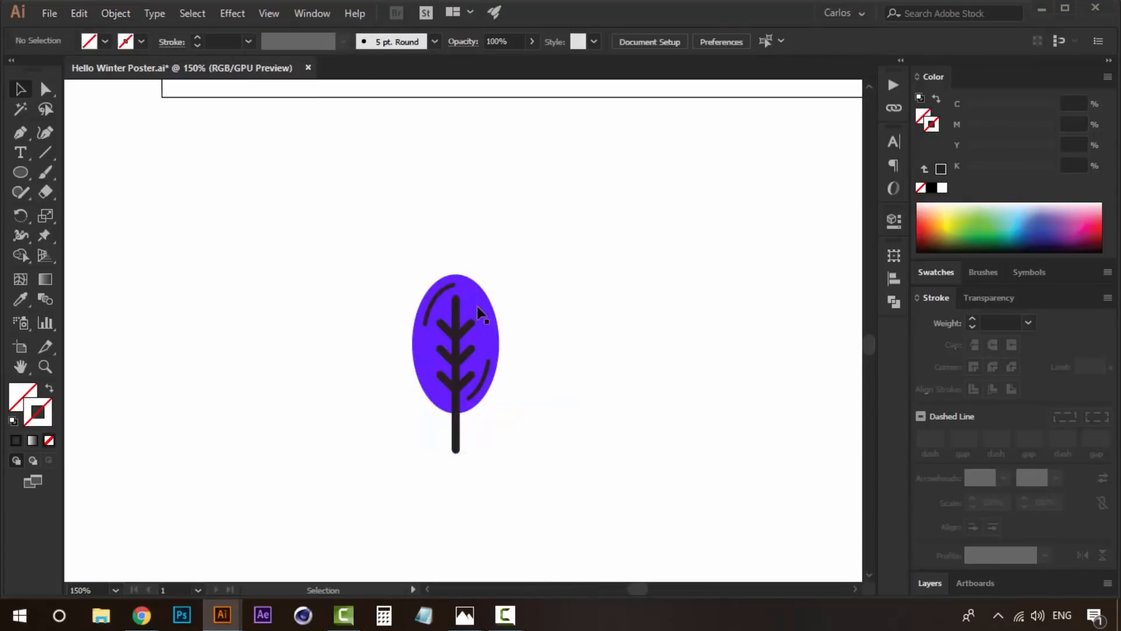
- Recolour both curved highlights with the darker blue of the third palette circle using the Eyedropper
{"action": "left_click", "coordinate": [442, 297]}
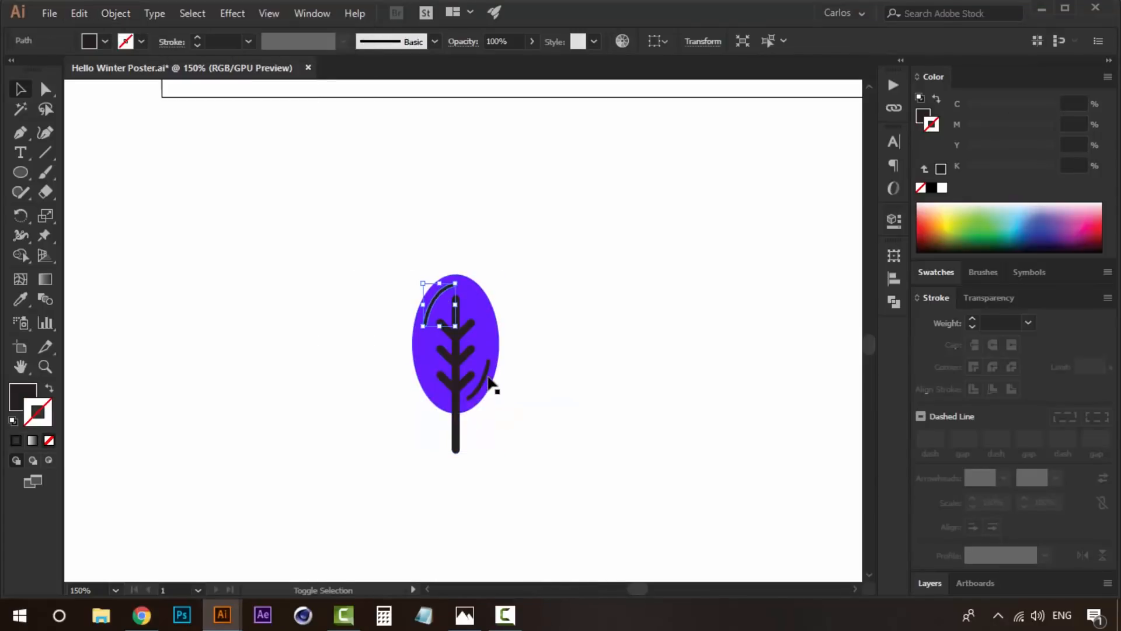
{"action": "left_click", "coordinate": [486, 371], "text": "shift"}
{"action": "key", "text": "z"}
{"action": "left_click", "coordinate": [610, 235], "text": "alt"}
{"action": "left_click_drag", "start_coordinate": [617, 285], "coordinate": [354, 478]}
{"action": "key", "text": "i"}
{"action": "left_click_drag", "start_coordinate": [694, 256], "coordinate": [666, 340]}
{"action": "left_click", "coordinate": [733, 222]}
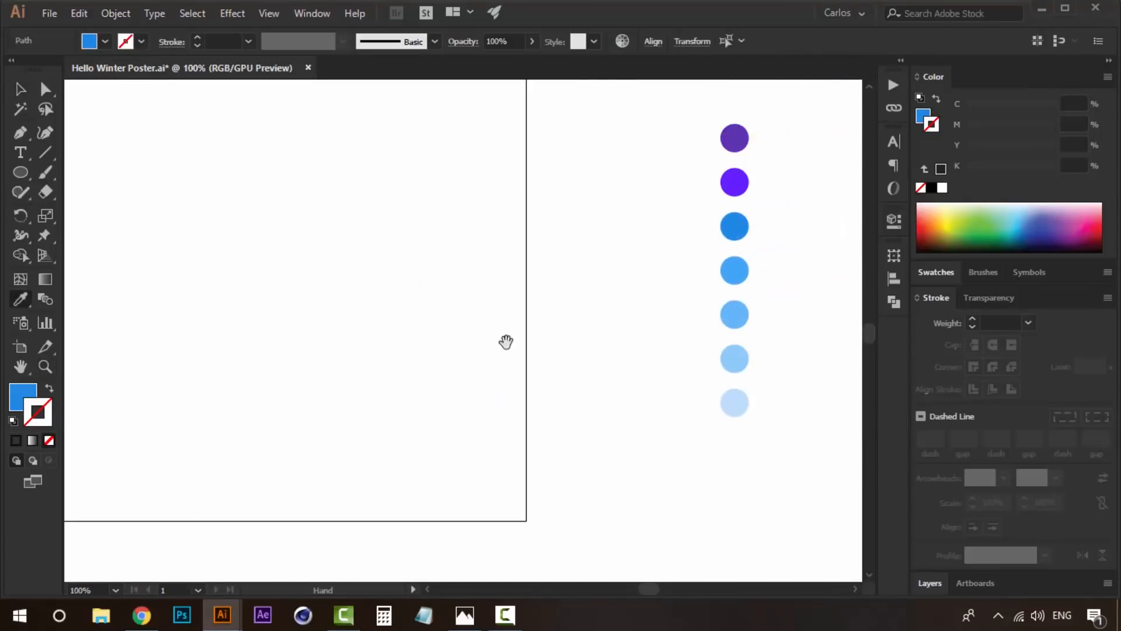
{"action": "left_click_drag", "start_coordinate": [369, 421], "coordinate": [646, 155]}
{"action": "left_click_drag", "start_coordinate": [438, 391], "coordinate": [492, 333]}
{"action": "key", "text": "v"}
{"action": "left_click", "coordinate": [465, 367]}
- Select the trunk and all three pairs of branches and unite them into one shape with Pathfinder
{"action": "left_click", "coordinate": [399, 376]}
{"action": "key", "text": "z"}
{"action": "left_click", "coordinate": [401, 379]}
{"action": "left_click", "coordinate": [402, 381]}
{"action": "key", "text": "v"}
{"action": "left_click_drag", "start_coordinate": [558, 299], "coordinate": [508, 369]}
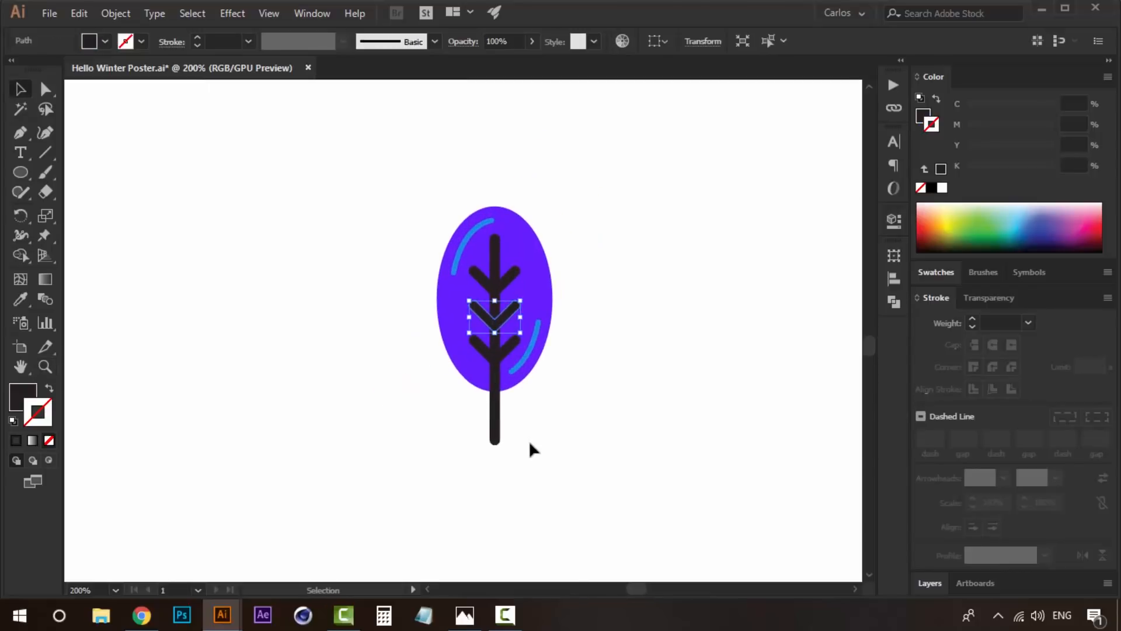
{"action": "left_click_drag", "start_coordinate": [514, 461], "coordinate": [508, 437]}
{"action": "left_click_drag", "start_coordinate": [475, 250], "coordinate": [476, 250]}
{"action": "left_click", "coordinate": [523, 250], "text": "shift"}
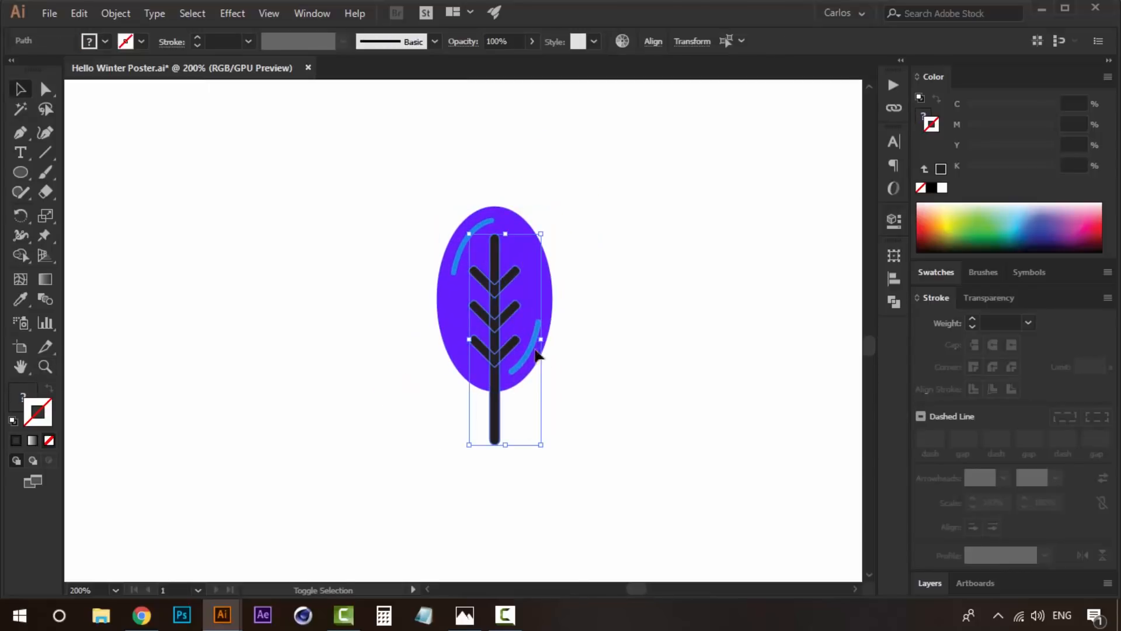
{"action": "left_click", "coordinate": [531, 346], "text": "shift"}
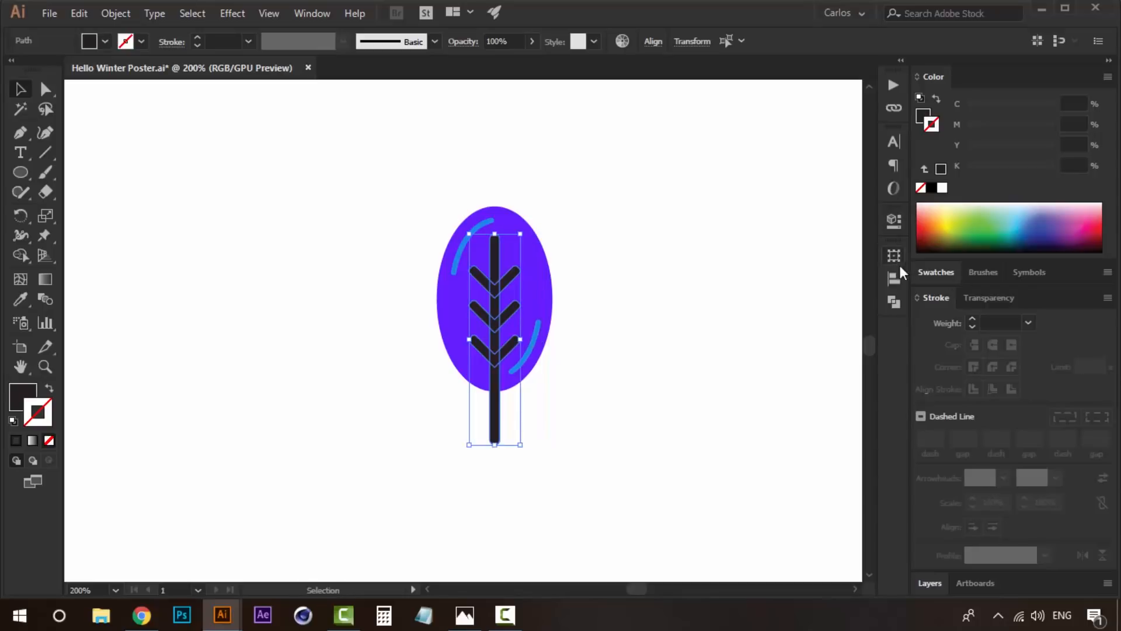
{"action": "left_click", "coordinate": [894, 302]}
{"action": "left_click", "coordinate": [702, 290]}
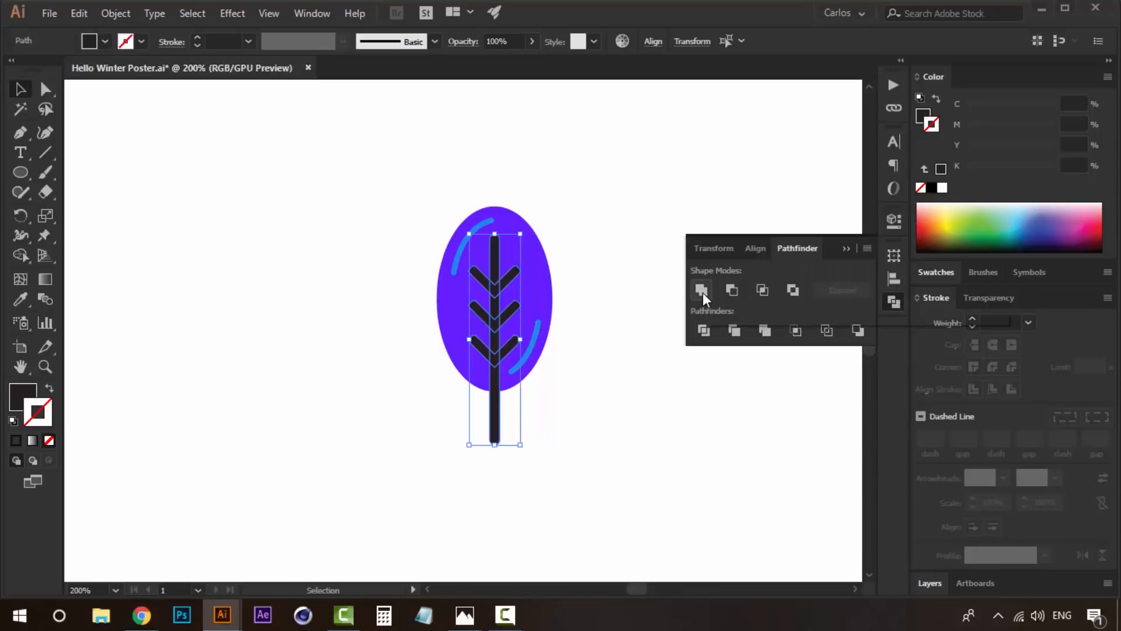
{"action": "left_click", "coordinate": [636, 278]}
{"action": "left_click", "coordinate": [495, 285]}
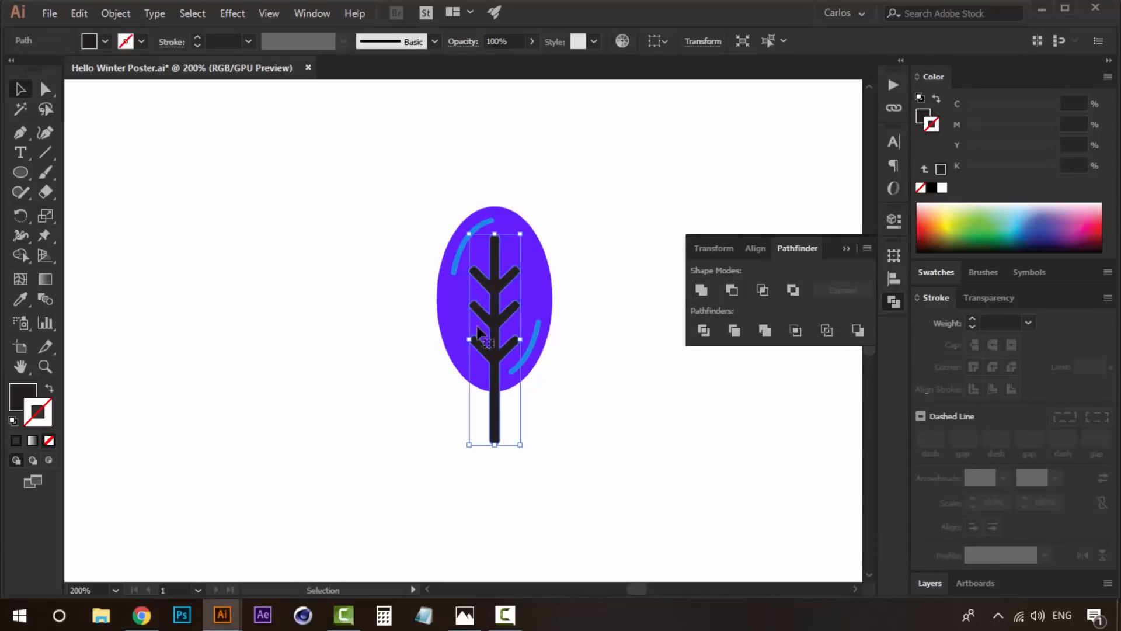
{"action": "left_click", "coordinate": [848, 246]}
- Recolour the united trunk and branches with the blue of the fourth palette circle, then deselect the shape
{"action": "key", "text": "z"}
{"action": "left_click", "coordinate": [596, 257], "text": "alt"}
{"action": "left_click", "coordinate": [597, 257], "text": "alt"}
{"action": "left_click", "coordinate": [597, 257], "text": "alt"}
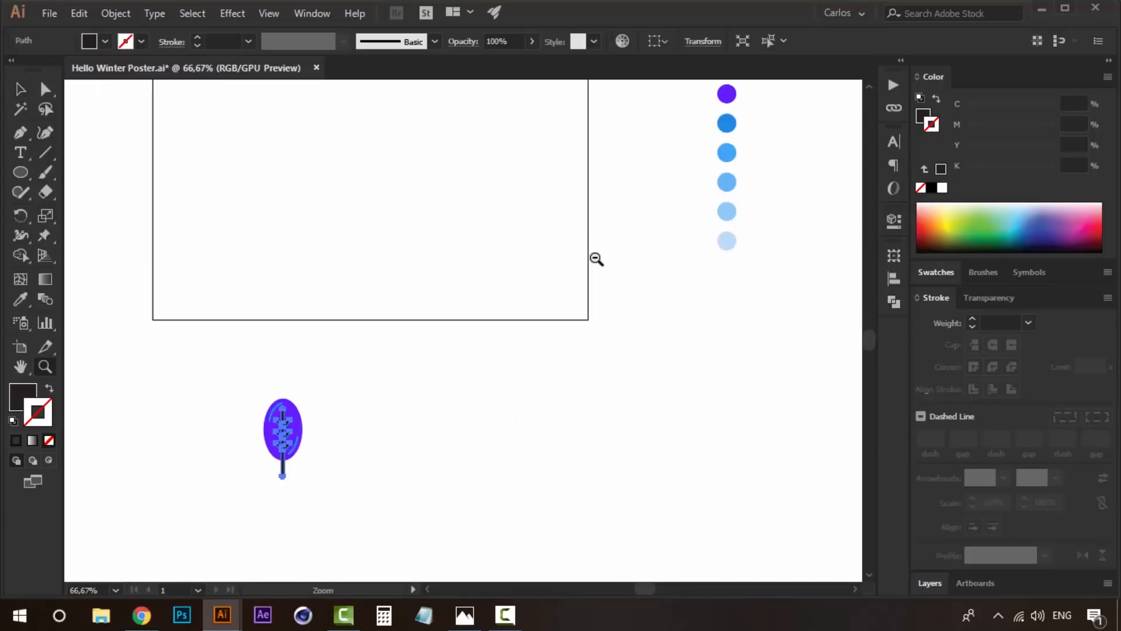
{"action": "left_click", "coordinate": [597, 257], "text": "alt"}
{"action": "key", "text": "i"}
{"action": "left_click", "coordinate": [564, 251]}
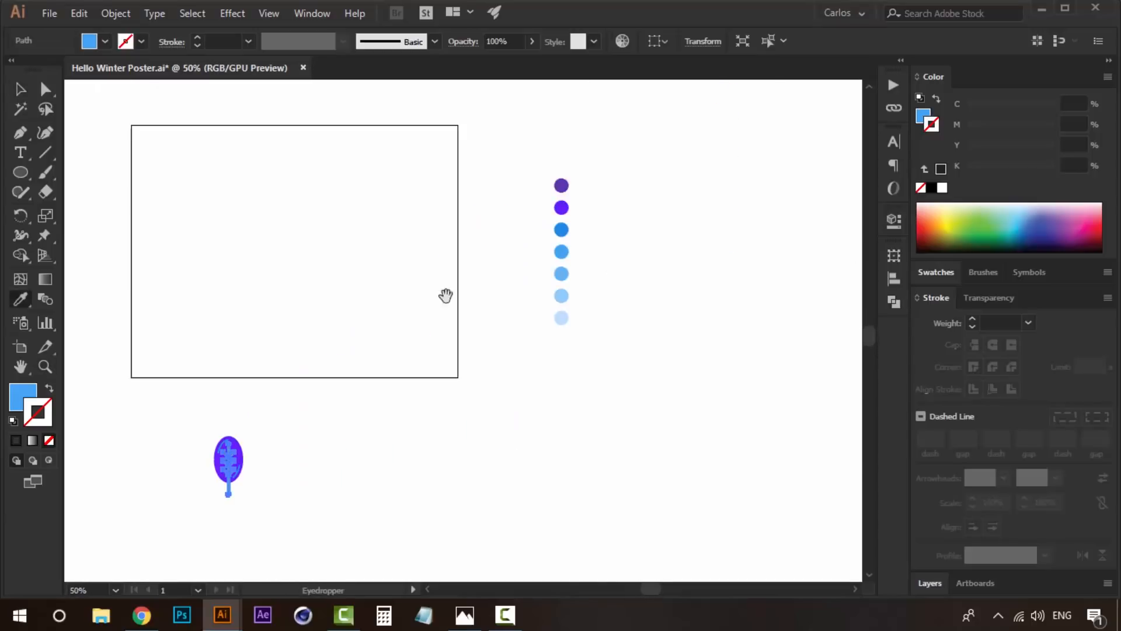
{"action": "key", "text": "space"}
{"action": "left_click_drag", "start_coordinate": [372, 415], "coordinate": [488, 353]}
{"action": "key", "text": "v"}
{"action": "left_click", "coordinate": [456, 396]}
{"action": "key", "text": "z"}
{"action": "left_click", "coordinate": [367, 395]}
{"action": "left_click", "coordinate": [368, 395]}
{"action": "key", "text": "space"}
{"action": "left_click_drag", "start_coordinate": [548, 303], "coordinate": [526, 436]}
{"action": "left_click", "coordinate": [509, 403], "text": "alt"}
{"action": "key", "text": "space"}
{"action": "left_click", "coordinate": [488, 373]}
{"action": "key", "text": "a"}
{"action": "key", "text": "space"}
{"action": "left_click_drag", "start_coordinate": [491, 328], "coordinate": [519, 394]}
{"action": "key", "text": "v"}
{"action": "left_click_drag", "start_coordinate": [459, 255], "coordinate": [364, 335]}
{"action": "left_click_drag", "start_coordinate": [430, 256], "coordinate": [326, 399]}
{"action": "left_click", "coordinate": [488, 359]}
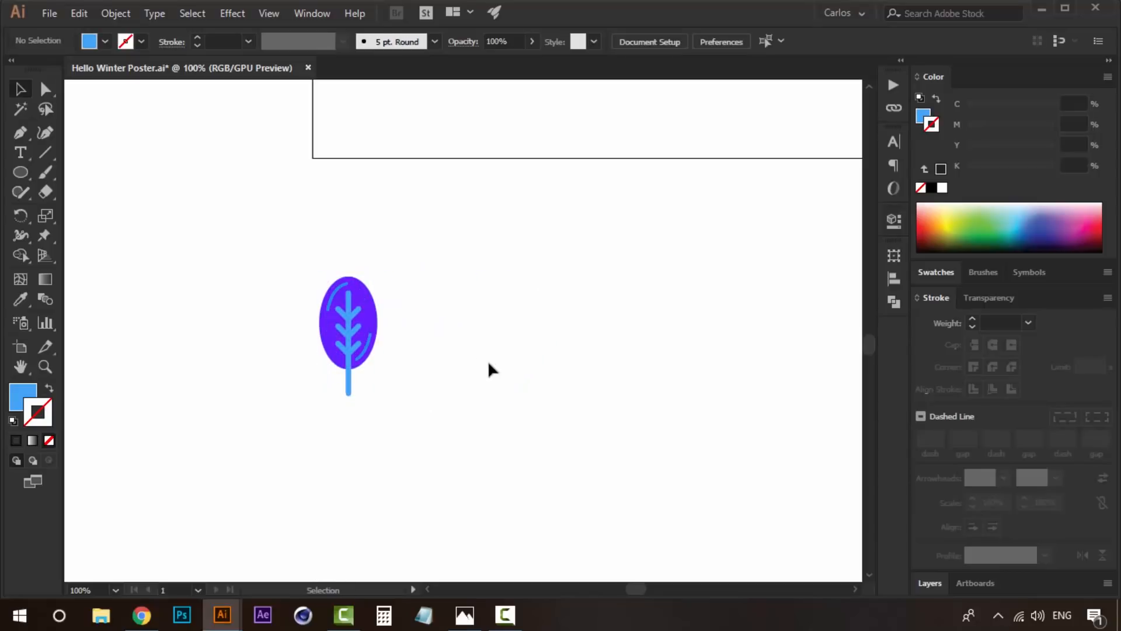
- Draw a long vertical line in the empty area beside the finished oval tree, extending above and below the tree's height
{"action": "key", "text": "z"}
{"action": "left_click", "coordinate": [479, 361]}
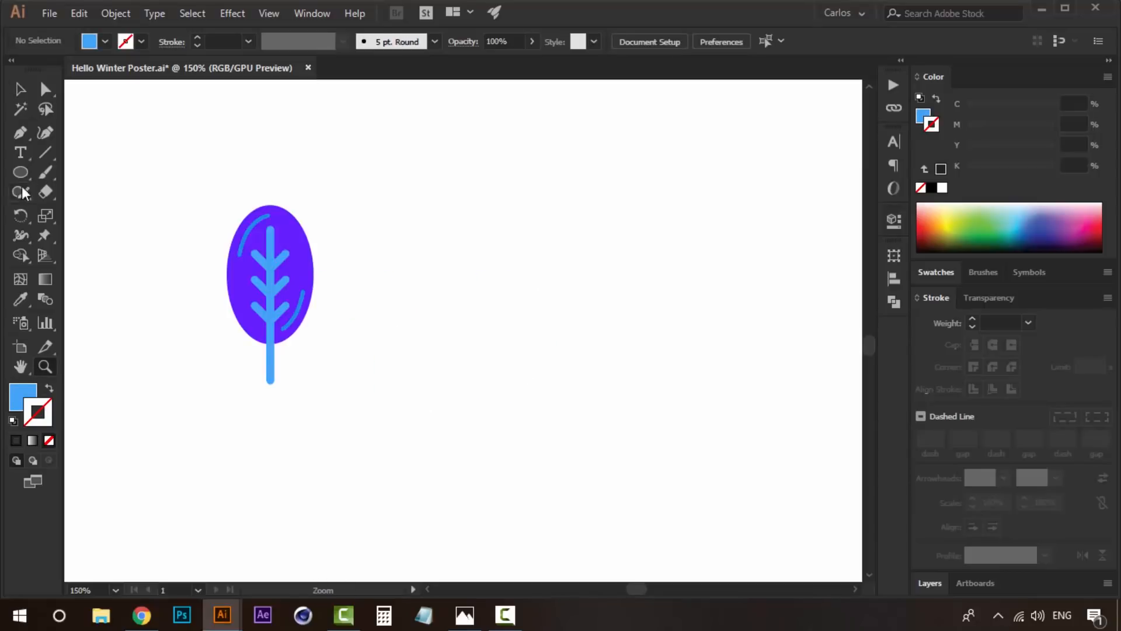
{"action": "left_click", "coordinate": [38, 150]}
{"action": "left_click_drag", "start_coordinate": [623, 278], "coordinate": [567, 282]}
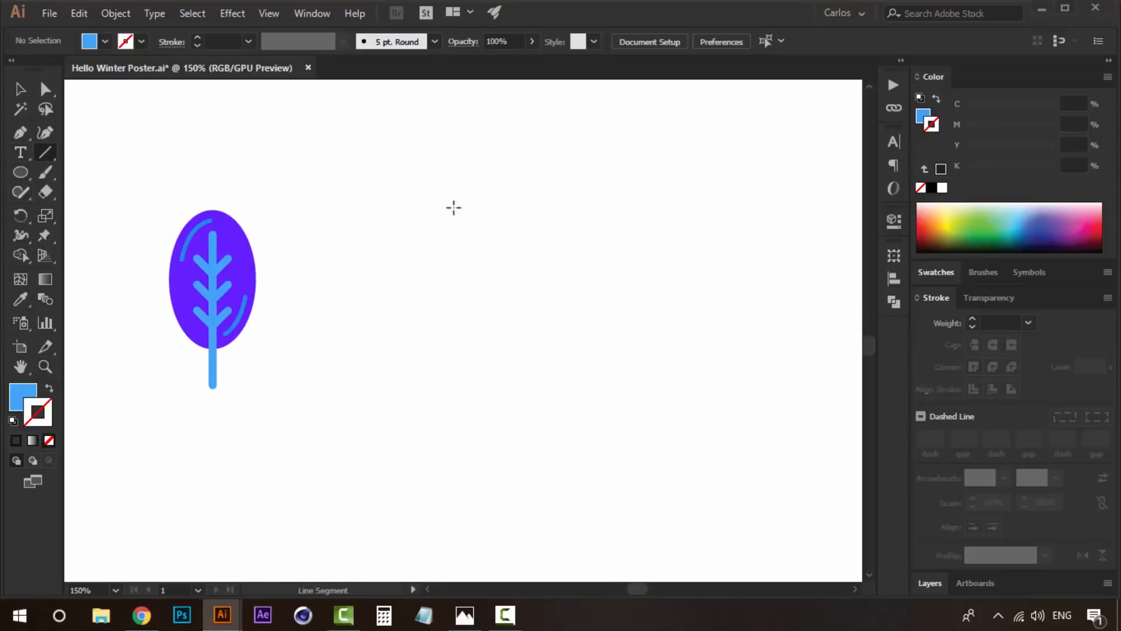
{"action": "left_click_drag", "start_coordinate": [398, 166], "coordinate": [413, 424]}
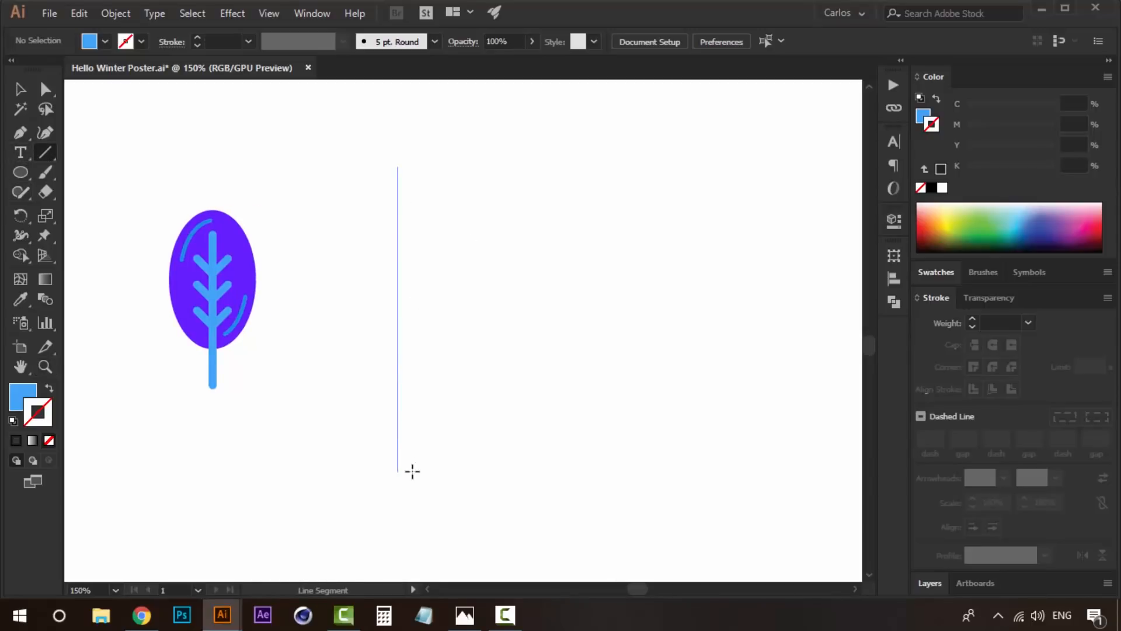
{"action": "left_click_drag", "start_coordinate": [413, 471], "coordinate": [412, 471]}
{"action": "key", "text": "v"}
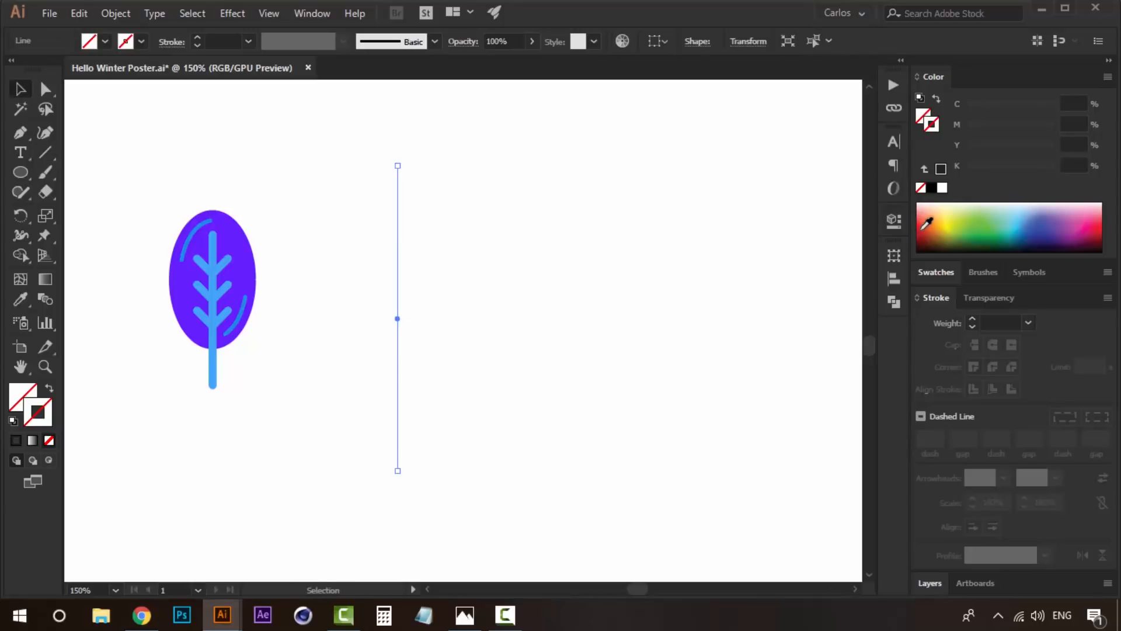
- Give the new vertical line a black stroke with a weight of 6 pt
{"action": "left_click", "coordinate": [947, 169]}
{"action": "left_click", "coordinate": [972, 318]}
{"action": "left_click", "coordinate": [972, 318]}
{"action": "left_click", "coordinate": [972, 319]}
{"action": "left_click", "coordinate": [972, 318]}
{"action": "left_click", "coordinate": [973, 319]}
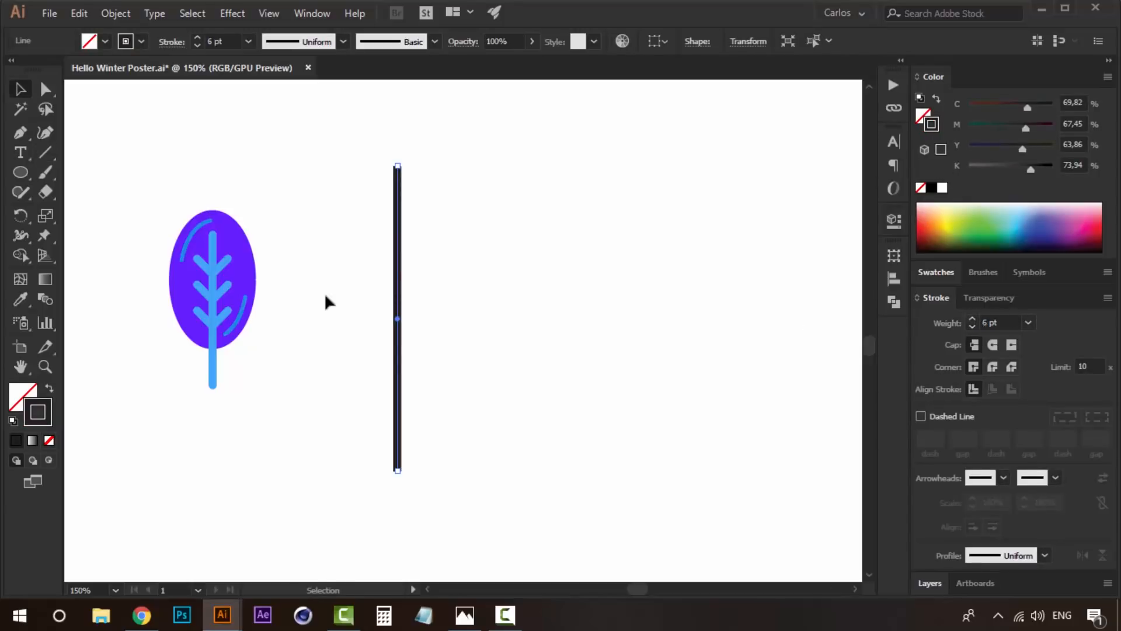
- Give the vertical line round end caps and draw a small square beside its upper end
{"action": "left_click_drag", "start_coordinate": [400, 259], "coordinate": [526, 295]}
{"action": "key", "text": "space"}
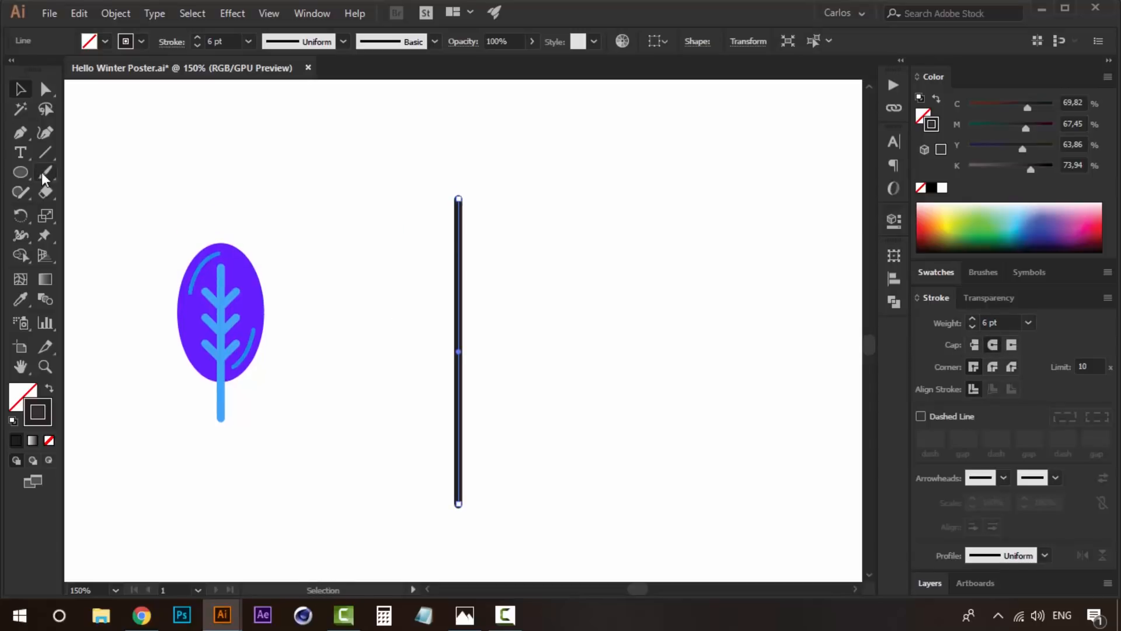
{"action": "left_click", "coordinate": [23, 171]}
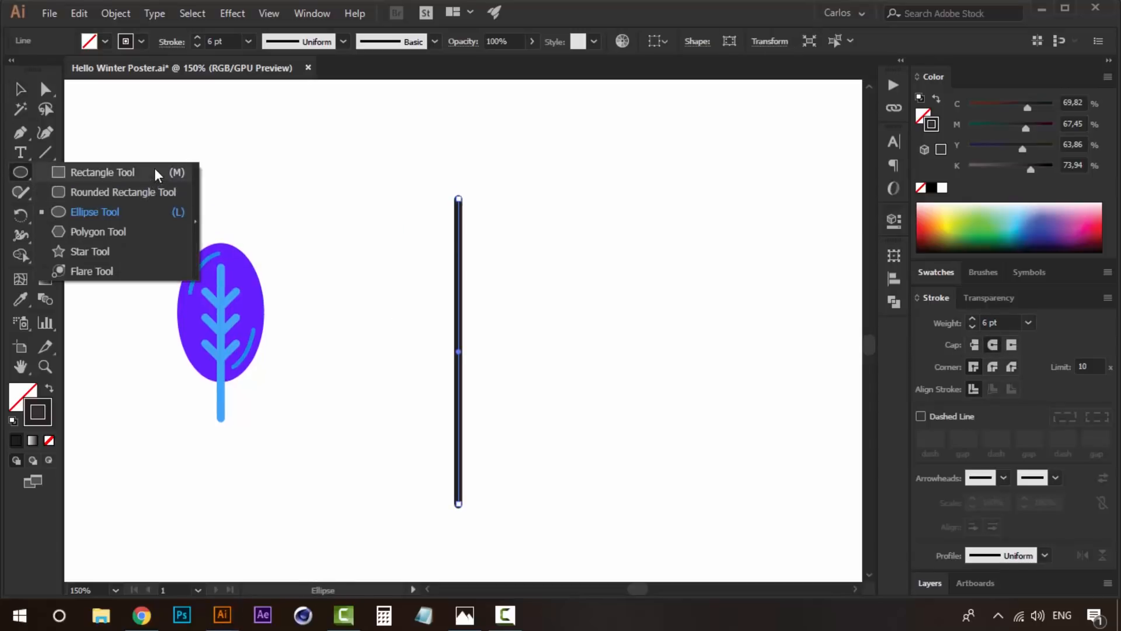
{"action": "left_click", "coordinate": [153, 172]}
{"action": "left_click_drag", "start_coordinate": [522, 219], "coordinate": [560, 257]}
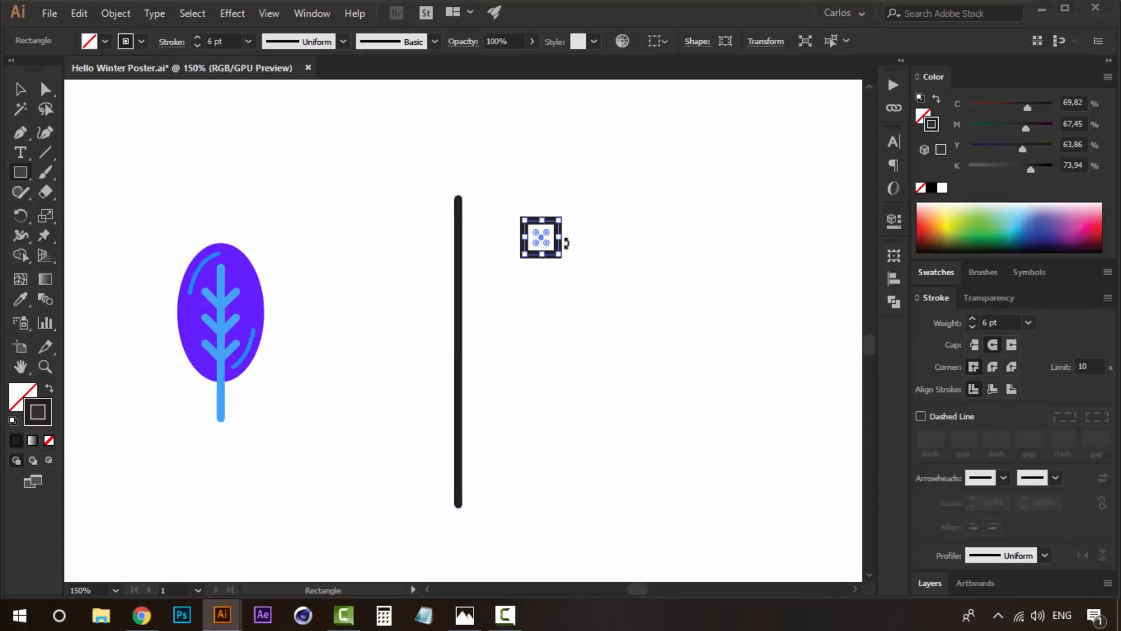
- Rotate the square 45 degrees onto the line's upper end and delete its top anchor, leaving a V-shaped pair of branches
{"action": "left_click_drag", "start_coordinate": [561, 210], "coordinate": [478, 220]}
{"action": "key", "text": "v"}
{"action": "left_click", "coordinate": [548, 248]}
{"action": "left_click", "coordinate": [544, 244]}
{"action": "key", "text": "a"}
{"action": "left_click", "coordinate": [459, 192]}
{"action": "key", "text": "Delete"}
{"action": "key", "text": "v"}
{"action": "left_click", "coordinate": [474, 230]}
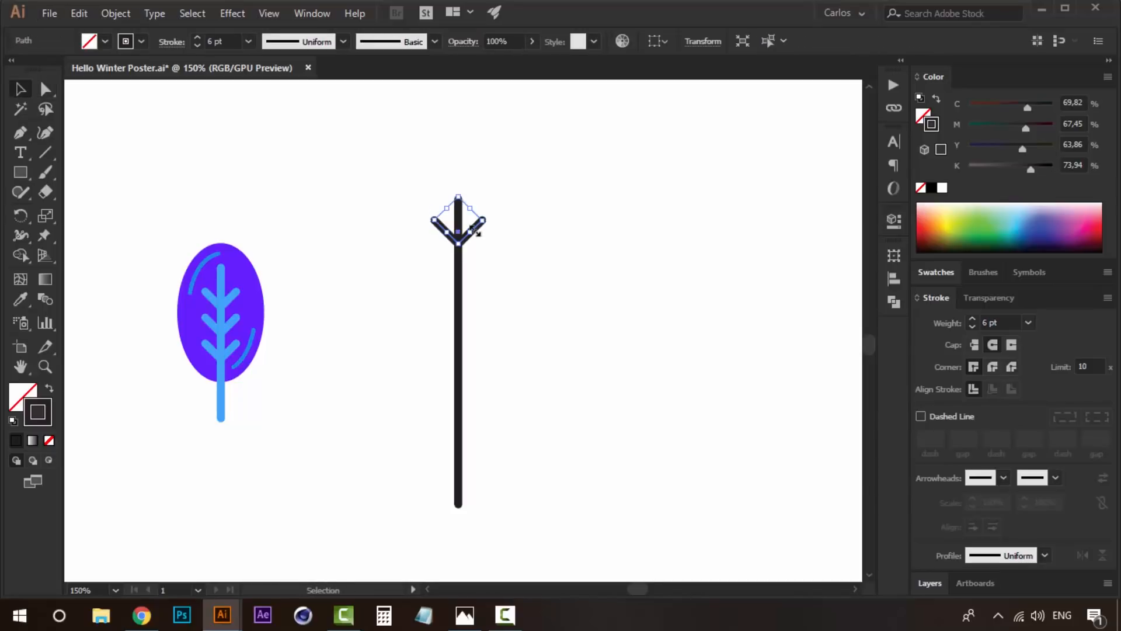
- Duplicate the V-shaped branches down the trunk at equal spacing until there are seven pairs
{"action": "key", "text": "ctrl+plus"}
{"action": "left_click", "coordinate": [533, 337]}
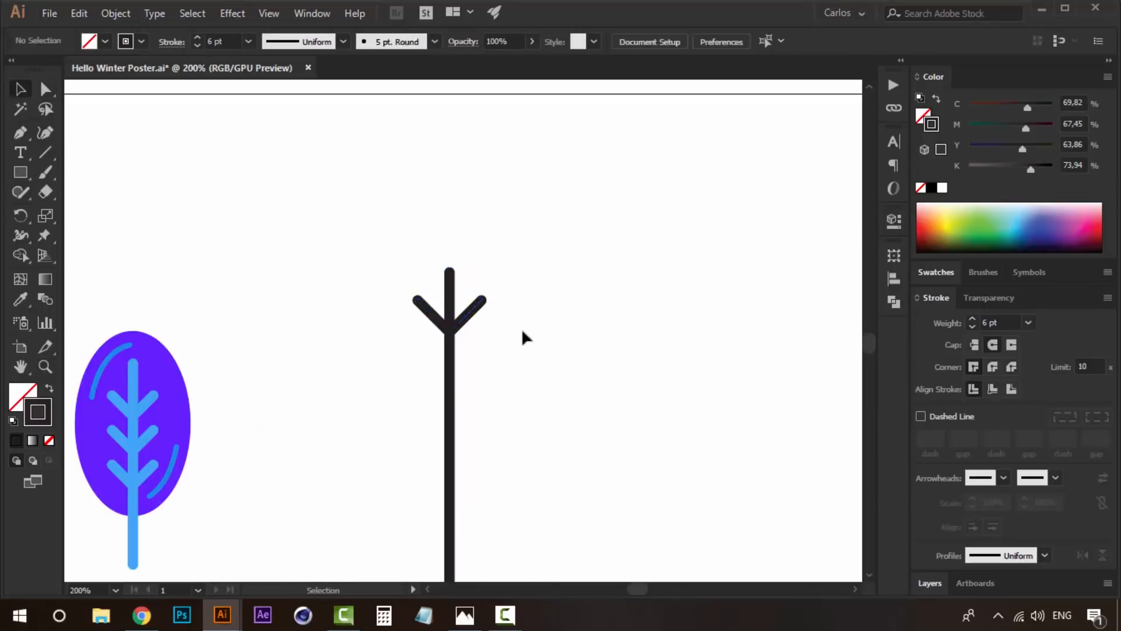
{"action": "left_click_drag", "start_coordinate": [474, 310], "coordinate": [474, 348]}
{"action": "key", "text": "ctrl+d"}
{"action": "key", "text": "ctrl+d"}
{"action": "key", "text": "ctrl+d"}
{"action": "key", "text": "ctrl+d"}
{"action": "key", "text": "ctrl+d"}
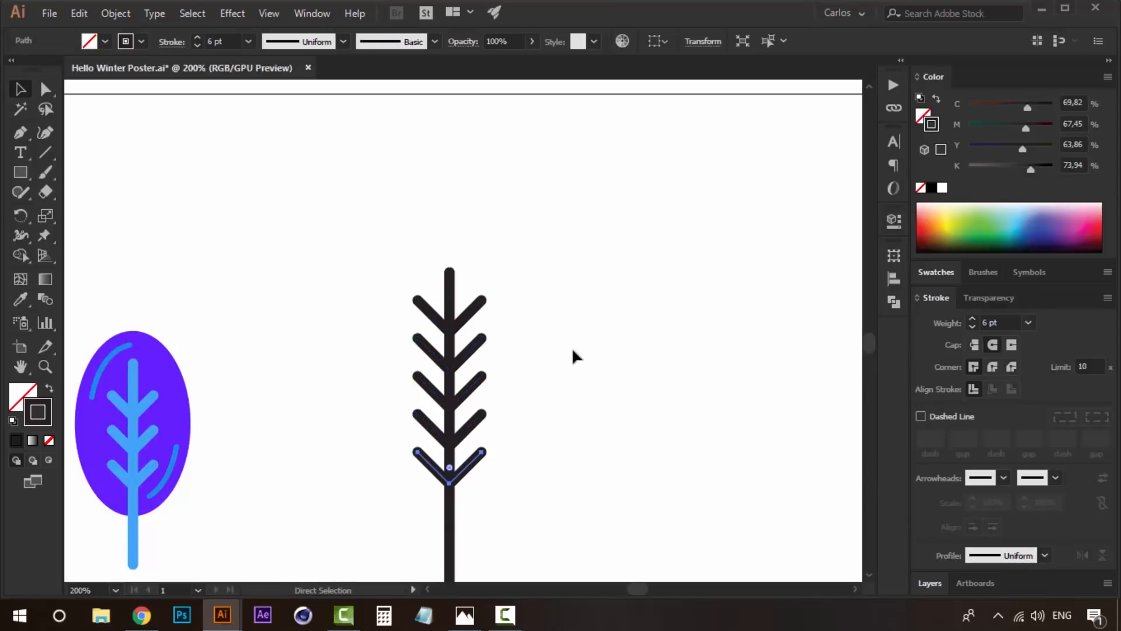
{"action": "scroll", "coordinate": [572, 350], "scroll_direction": "down", "scroll_amount": 5}
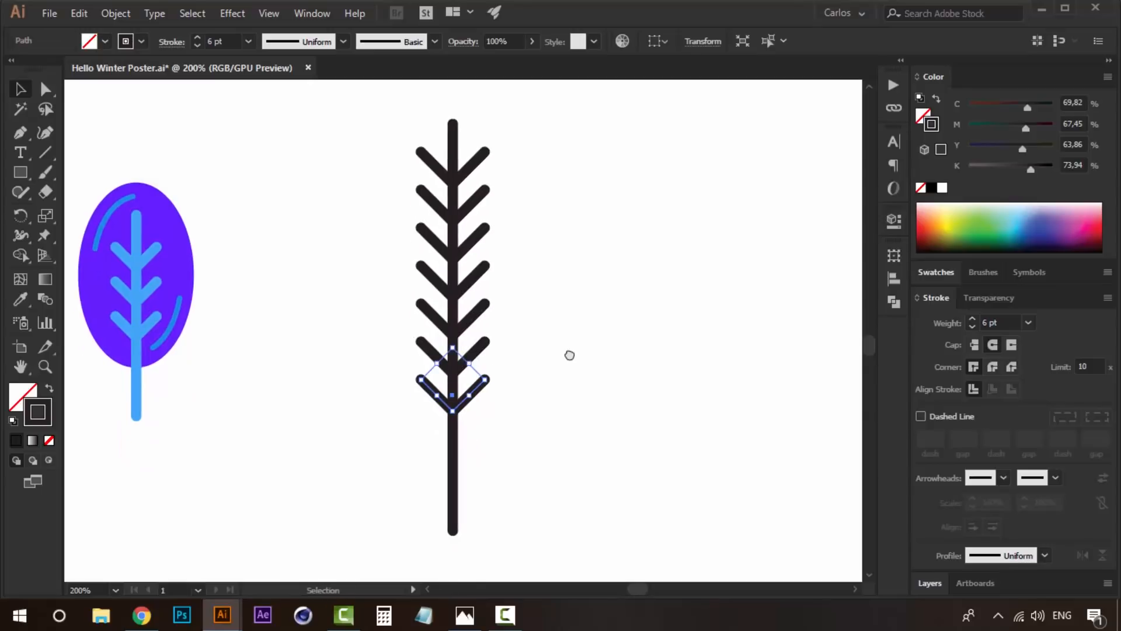
{"action": "left_click", "coordinate": [571, 390]}
- Draw an upright triangle with the Polygon tool over the trunk and branches
{"action": "left_click", "coordinate": [23, 171]}
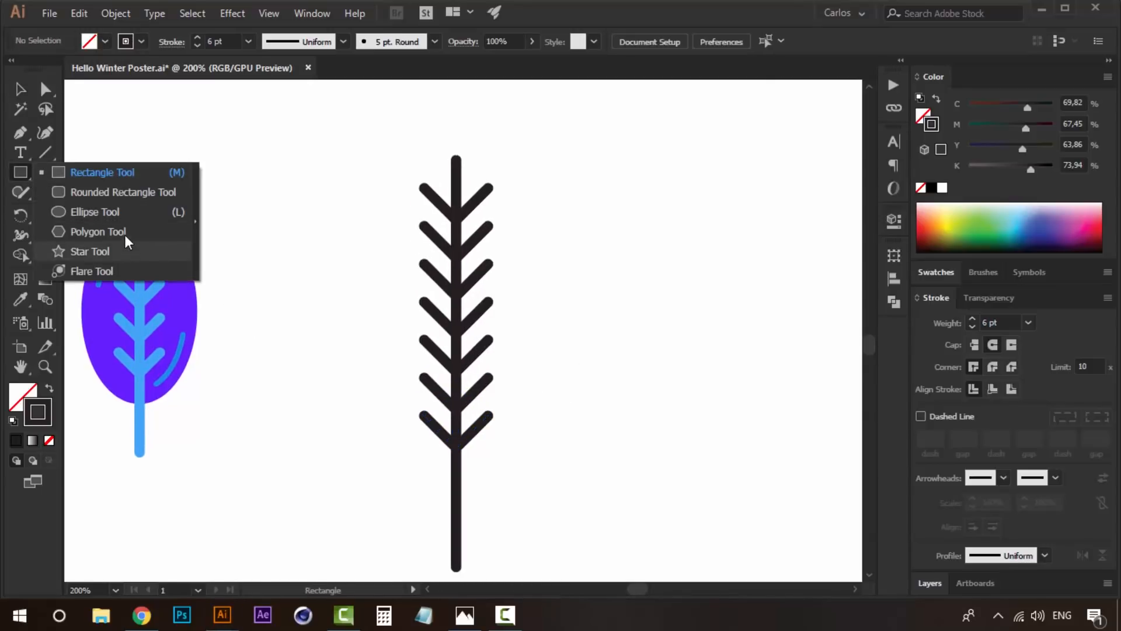
{"action": "left_click", "coordinate": [125, 232]}
{"action": "left_click_drag", "start_coordinate": [417, 351], "coordinate": [495, 412]}
{"action": "key", "text": "Down"}
{"action": "key", "text": "Down"}
{"action": "key", "text": "Down"}
{"action": "key", "text": "v"}
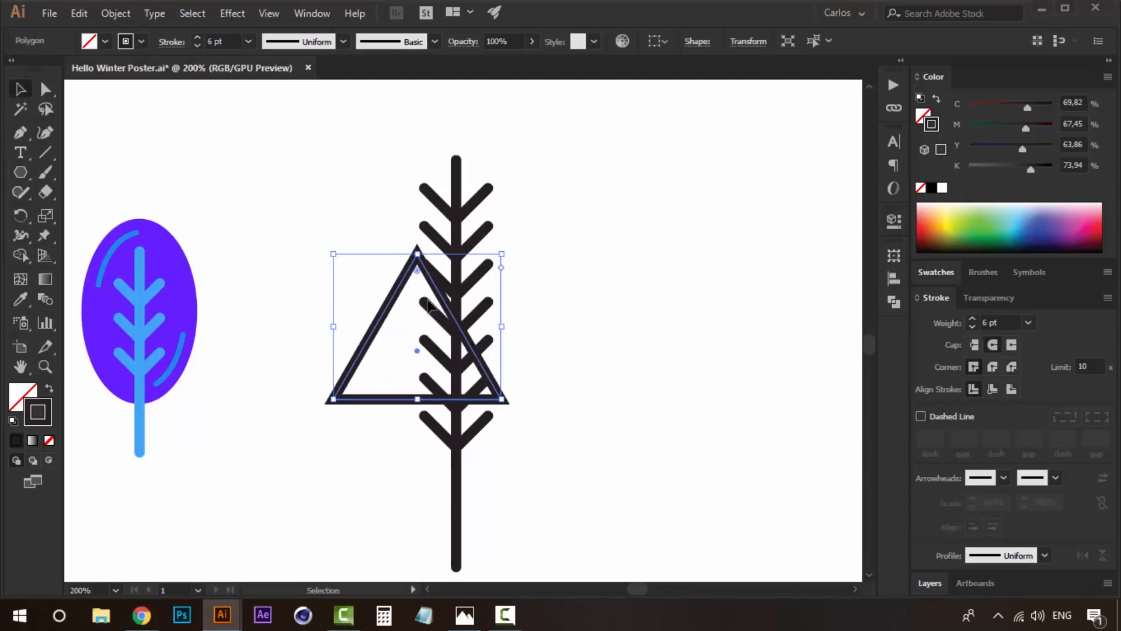
- Centre the triangle on the trunk and enlarge it to enclose all the branches, leaving the trunk's lower end outside
{"action": "left_click_drag", "start_coordinate": [417, 255], "coordinate": [460, 105]}
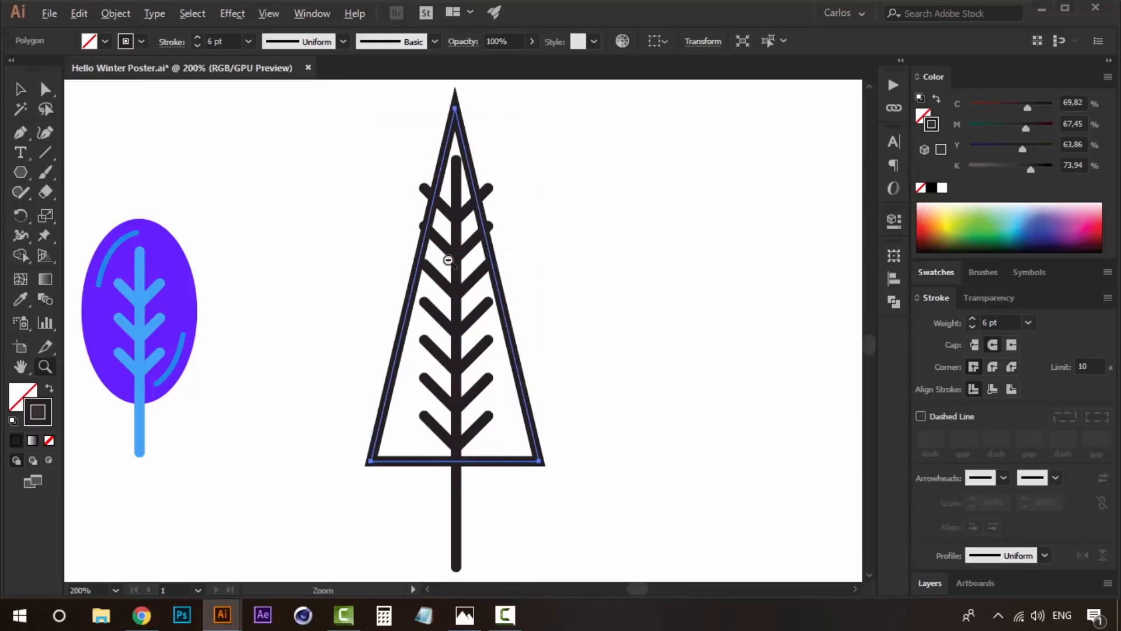
{"action": "key", "text": "z"}
{"action": "left_click", "coordinate": [473, 294], "text": "alt"}
{"action": "left_click", "coordinate": [473, 293], "text": "alt"}
{"action": "key", "text": "v"}
{"action": "left_click_drag", "start_coordinate": [506, 369], "coordinate": [528, 368]}
{"action": "left_click_drag", "start_coordinate": [493, 326], "coordinate": [497, 364]}
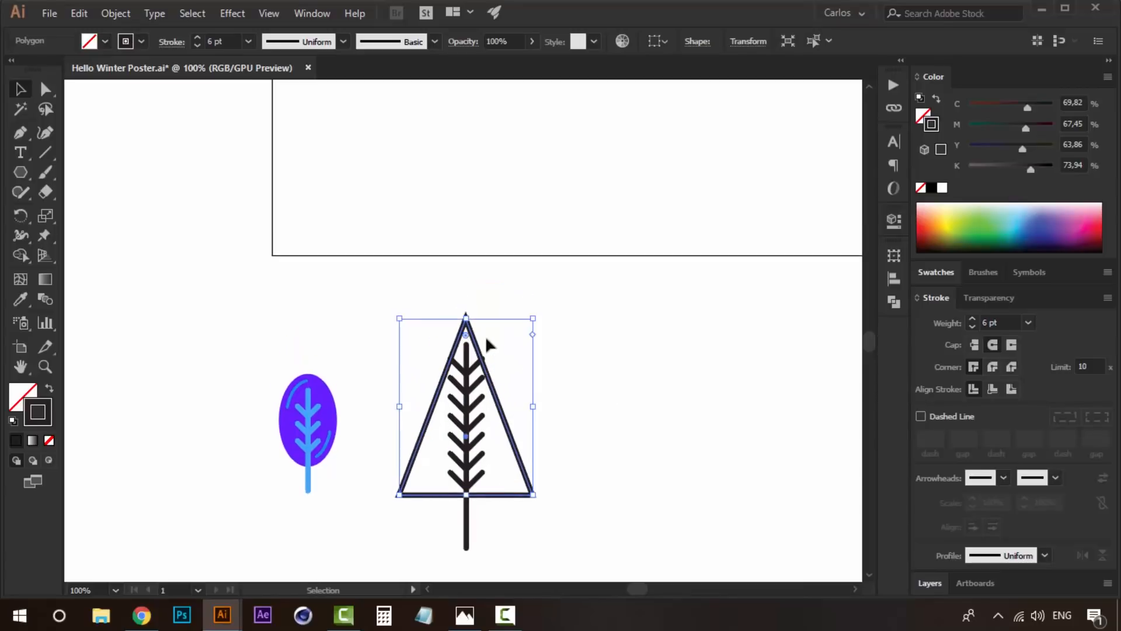
{"action": "left_click_drag", "start_coordinate": [533, 319], "coordinate": [546, 295]}
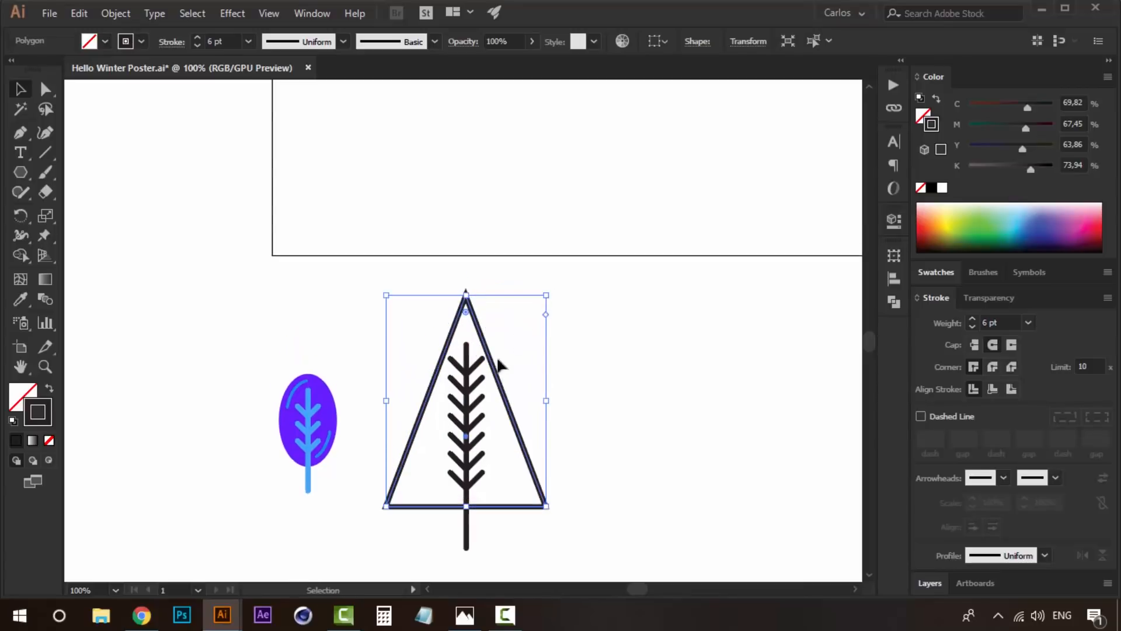
{"action": "left_click", "coordinate": [551, 511]}
- Delete the topmost pair of branches from the trunk inside the triangle
{"action": "key", "text": "a"}
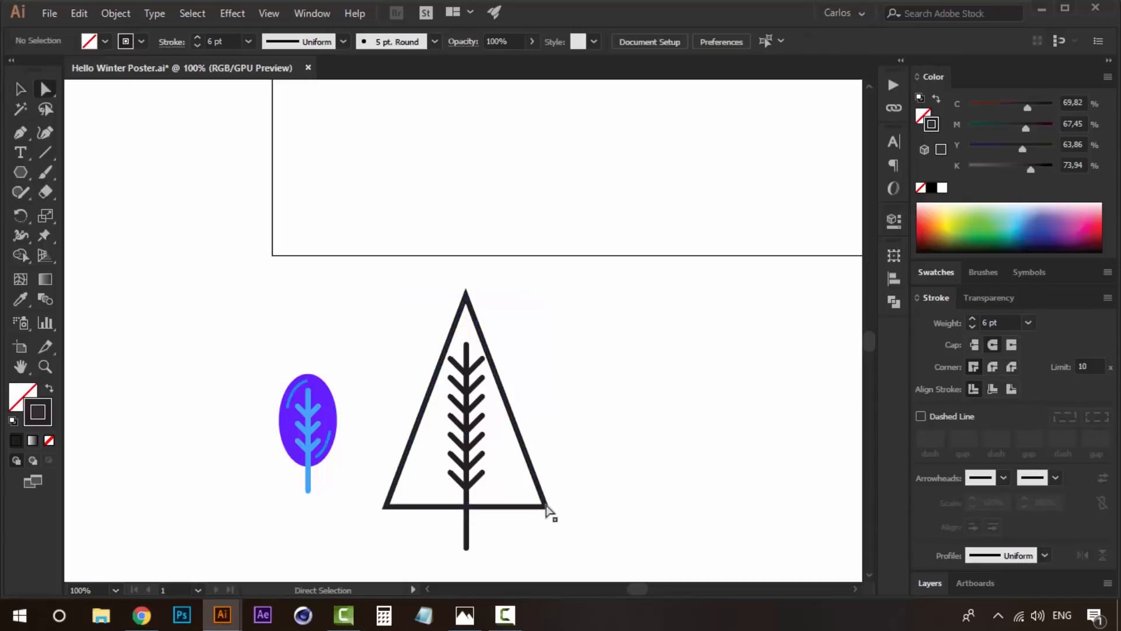
{"action": "left_click", "coordinate": [471, 366]}
{"action": "key", "text": "Delete"}
{"action": "key", "text": "v"}
- Narrow the triangle symmetrically around the trunk, keeping its height
{"action": "left_click", "coordinate": [493, 362]}
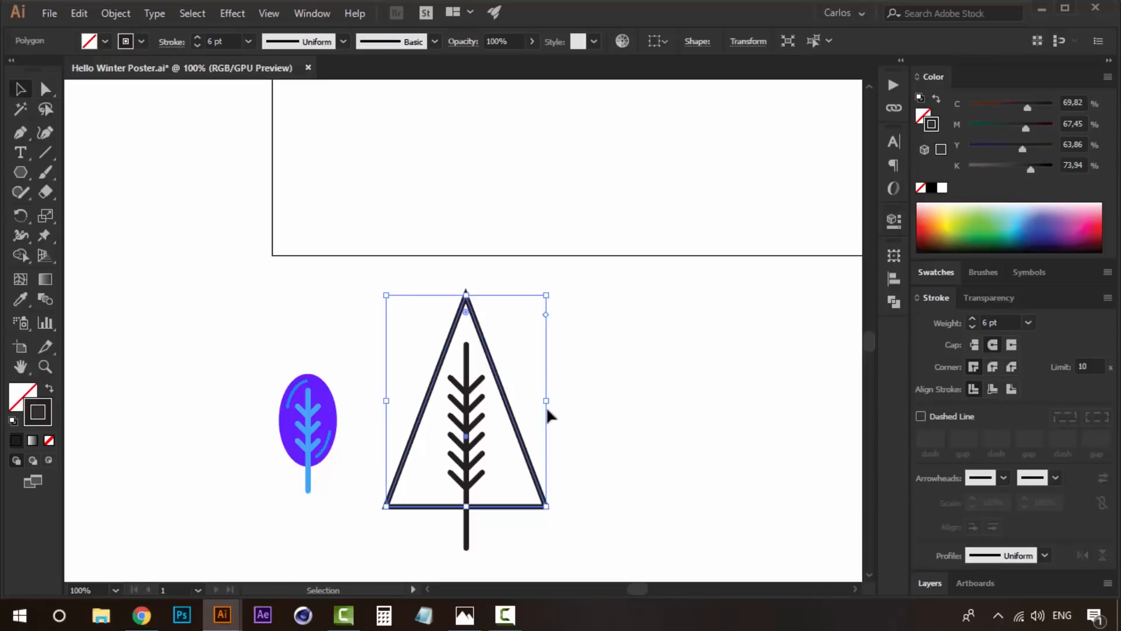
{"action": "left_click_drag", "start_coordinate": [547, 401], "coordinate": [536, 401]}
{"action": "left_click", "coordinate": [605, 428]}
{"action": "left_click_drag", "start_coordinate": [574, 464], "coordinate": [522, 449]}
{"action": "left_click", "coordinate": [497, 477]}
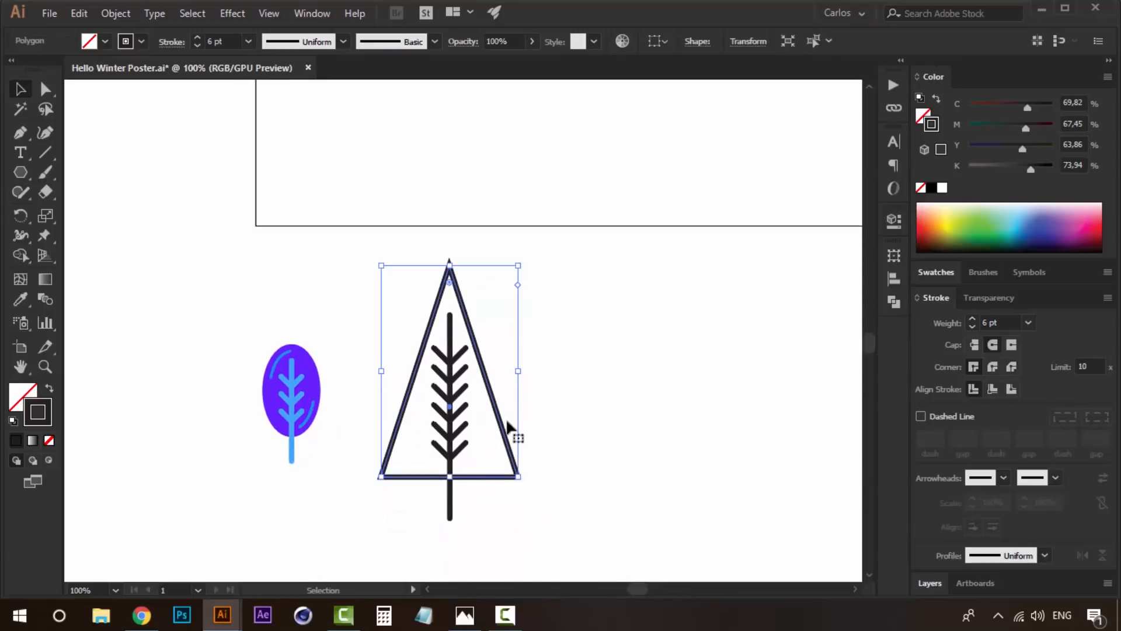
{"action": "left_click_drag", "start_coordinate": [520, 371], "coordinate": [515, 371]}
{"action": "left_click", "coordinate": [528, 373]}
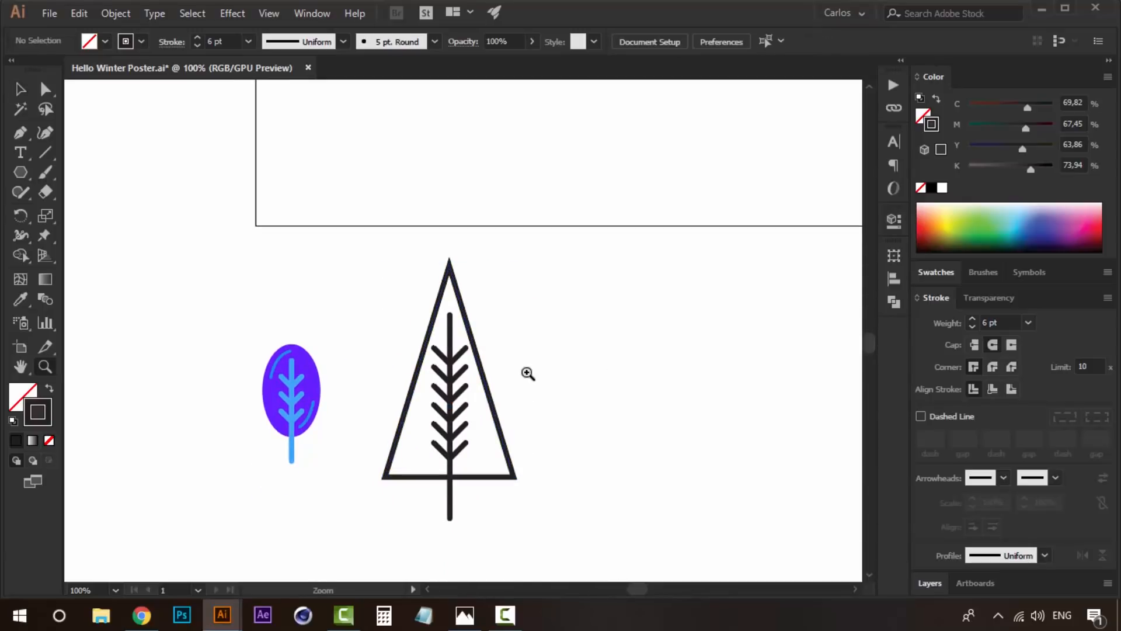
- Fill the triangle with the purple of the second palette circle and remove its stroke
{"action": "left_click", "coordinate": [526, 371], "text": "ctrl+alt"}
{"action": "key", "text": "v"}
{"action": "left_click", "coordinate": [426, 300]}
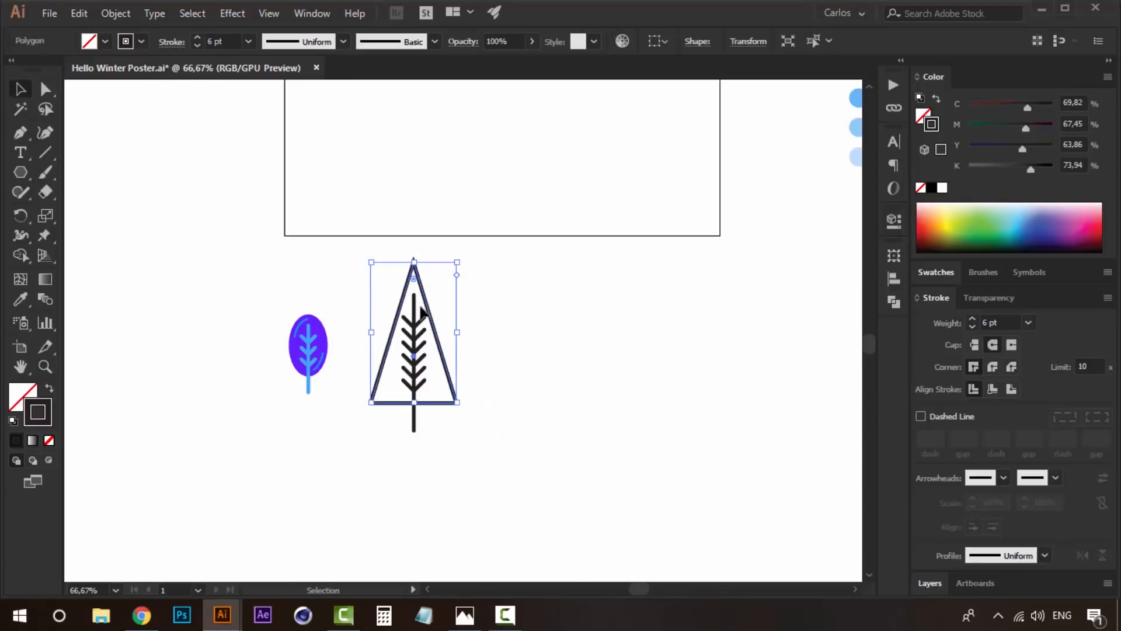
{"action": "key", "text": "a"}
{"action": "left_click", "coordinate": [414, 299]}
{"action": "left_click", "coordinate": [620, 340]}
{"action": "key", "text": "v"}
{"action": "left_click", "coordinate": [420, 282]}
{"action": "key", "text": "space"}
{"action": "left_click_drag", "start_coordinate": [680, 333], "coordinate": [604, 449]}
{"action": "key", "text": "o"}
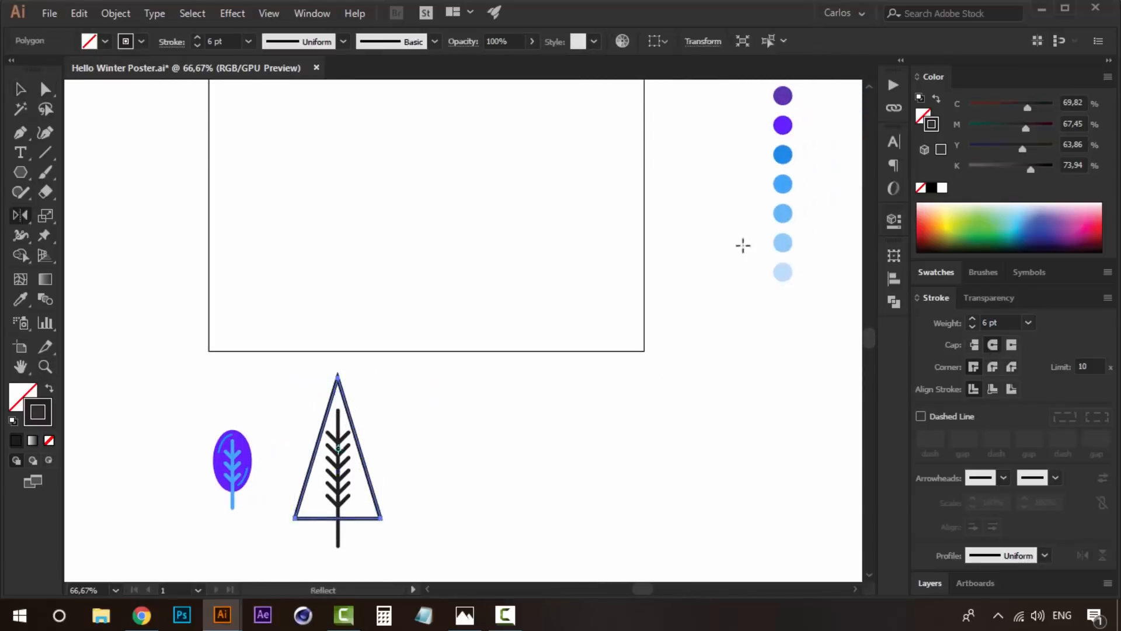
{"action": "key", "text": "i"}
{"action": "left_click", "coordinate": [783, 125]}
{"action": "key", "text": "space"}
{"action": "left_click_drag", "start_coordinate": [425, 393], "coordinate": [458, 353]}
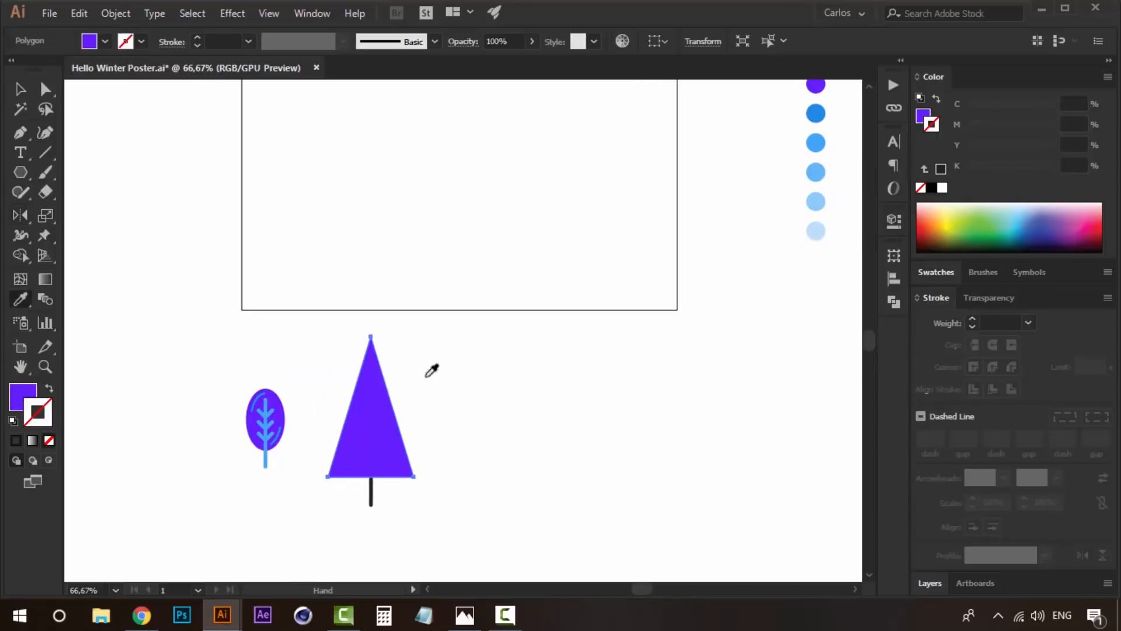
- Send the purple triangle to the back, behind the trunk and branches
{"action": "key", "text": "v"}
{"action": "right_click", "coordinate": [365, 394]}
{"action": "mouse_move", "coordinate": [530, 310]}
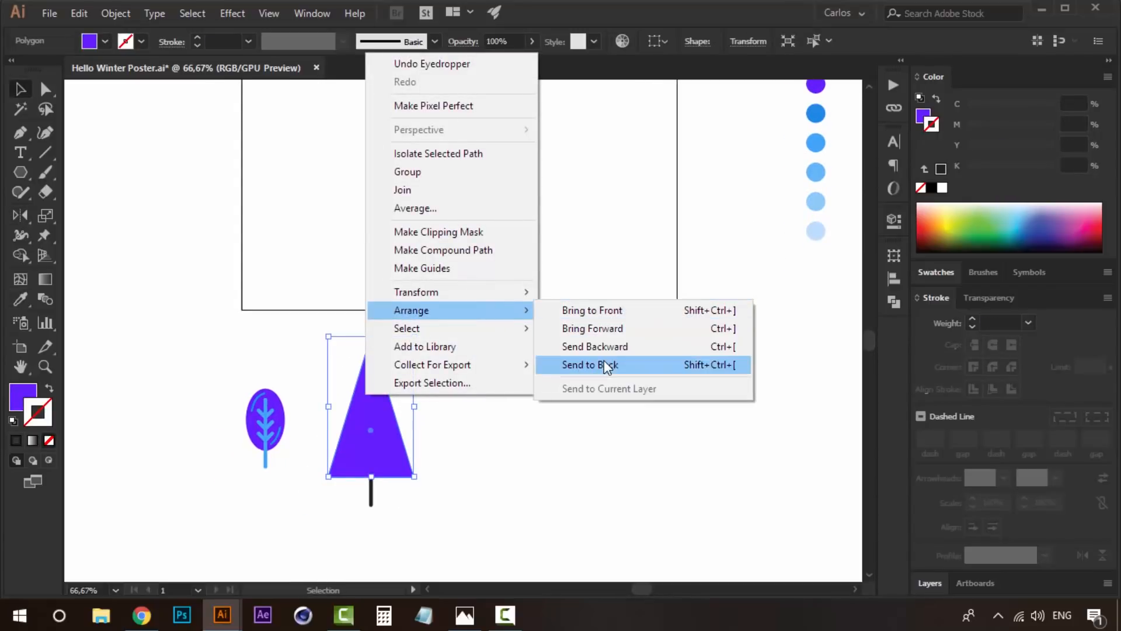
{"action": "left_click", "coordinate": [604, 362]}
{"action": "left_click", "coordinate": [582, 414]}
- Select the triangular tree's trunk and branches, outline their strokes and unite them into one shape with Pathfinder
{"action": "key", "text": "z"}
{"action": "left_click", "coordinate": [456, 434]}
{"action": "key", "text": "v"}
{"action": "left_click_drag", "start_coordinate": [388, 446], "coordinate": [296, 226]}
{"action": "left_click", "coordinate": [351, 235], "text": "shift"}
{"action": "left_click", "coordinate": [113, 8]}
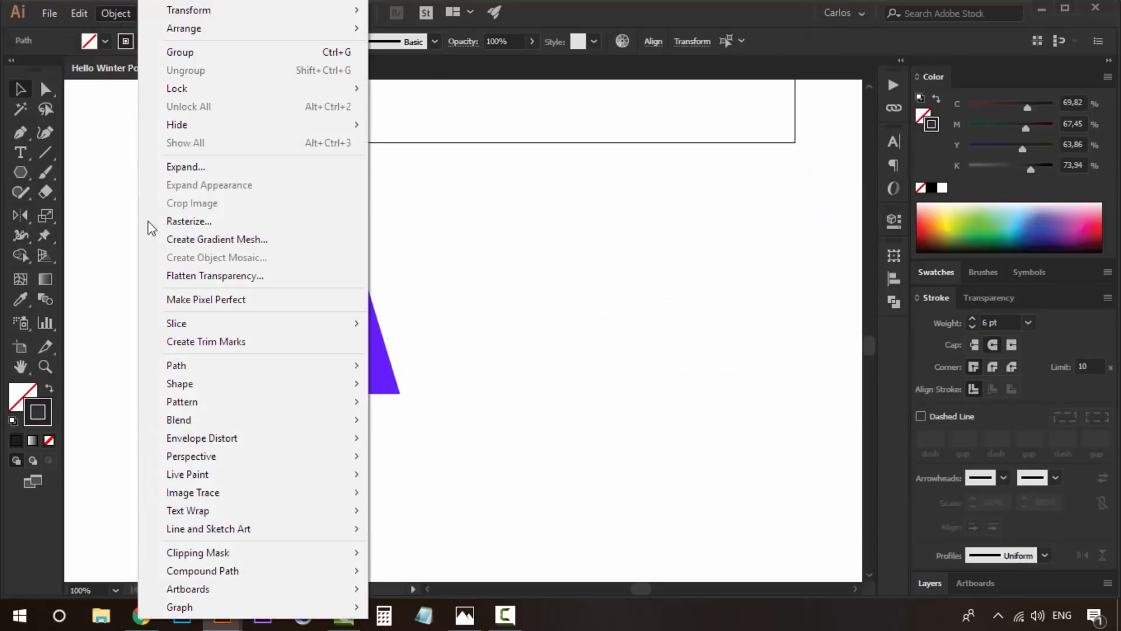
{"action": "mouse_move", "coordinate": [350, 365]}
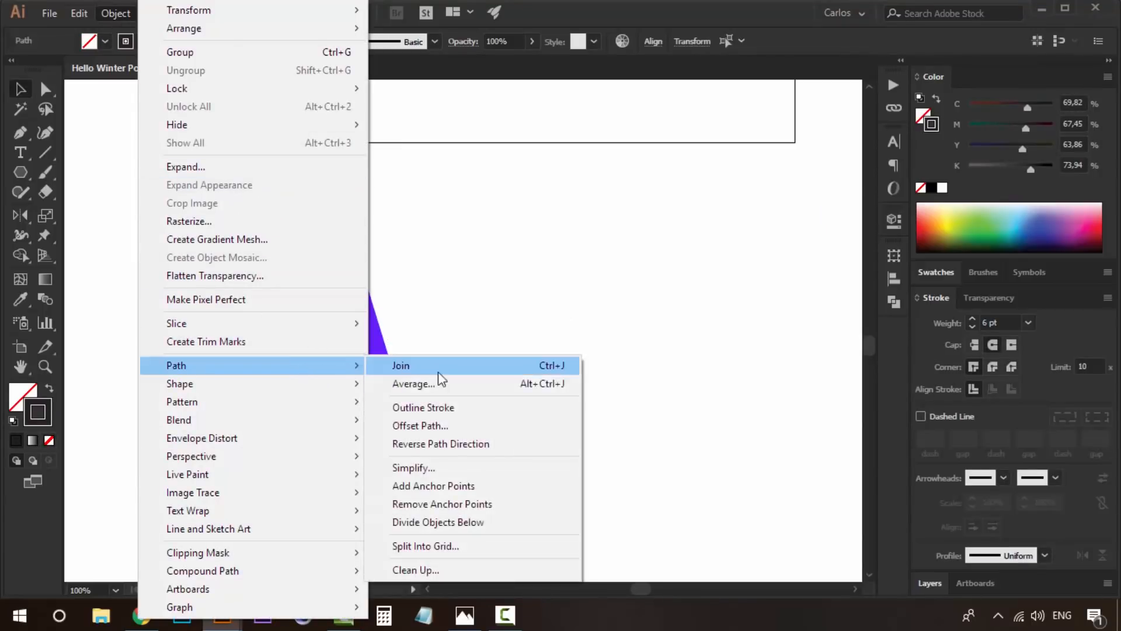
{"action": "left_click", "coordinate": [502, 403]}
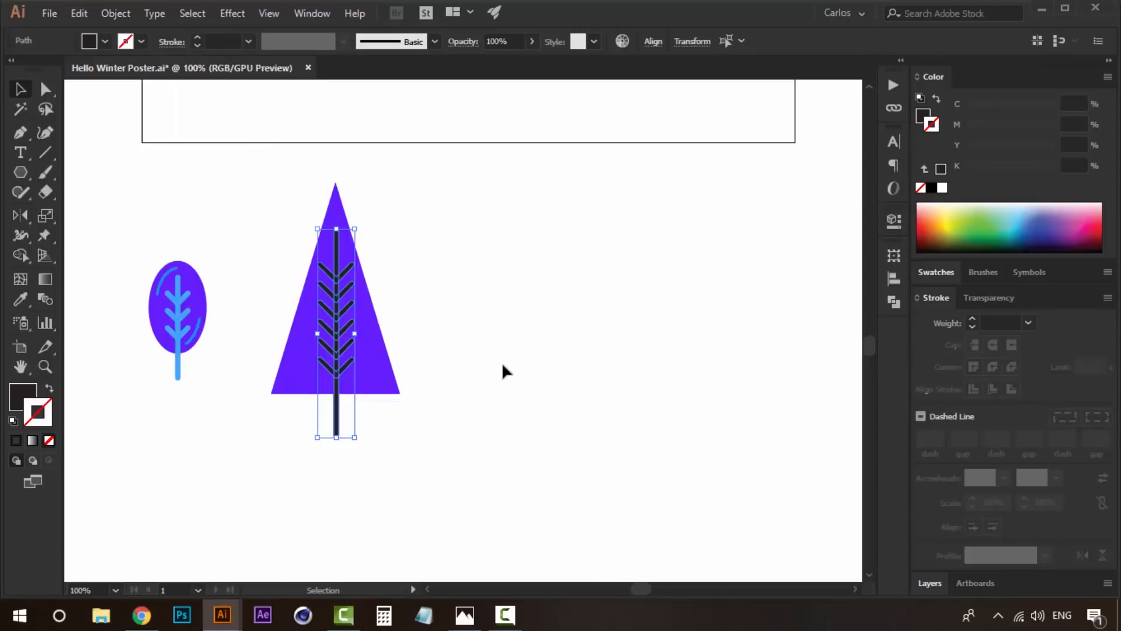
{"action": "left_click", "coordinate": [893, 302]}
{"action": "left_click", "coordinate": [698, 290]}
- Recolour the triangular tree's united trunk and branches with the blue of the fourth palette circle
{"action": "key", "text": "z"}
{"action": "left_click", "coordinate": [589, 274], "text": "alt"}
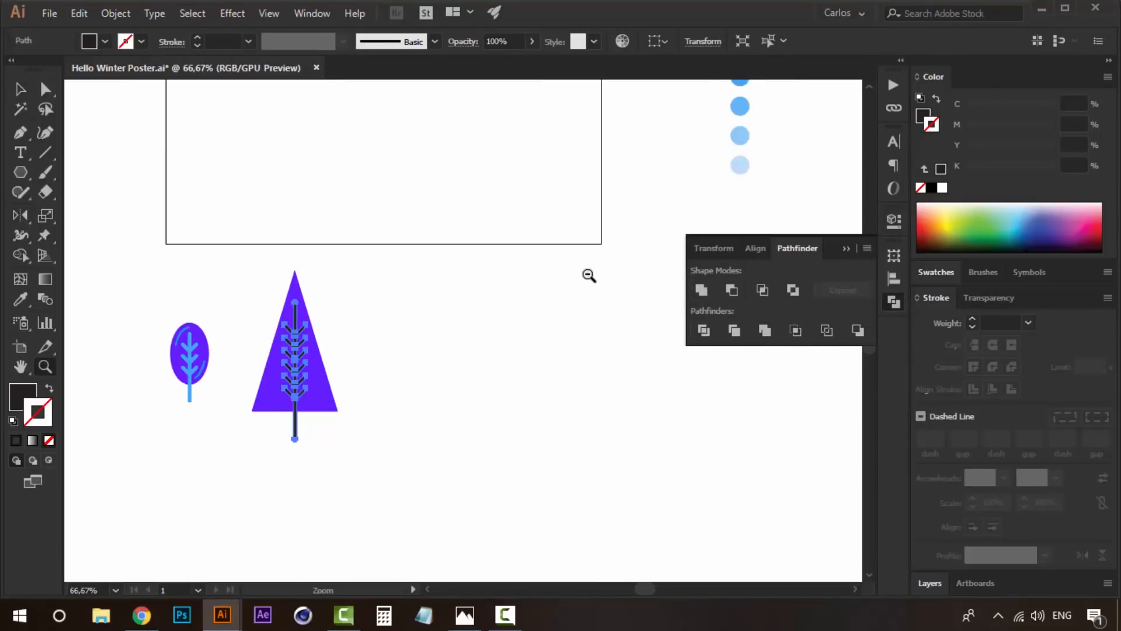
{"action": "left_click_drag", "start_coordinate": [590, 274], "coordinate": [549, 408]}
{"action": "key", "text": "i"}
{"action": "left_click", "coordinate": [702, 215]}
{"action": "left_click_drag", "start_coordinate": [442, 410], "coordinate": [471, 355]}
{"action": "key", "text": "v"}
- Narrow the purple triangle slightly around the trunk and raise its apex to make the crown taller
{"action": "left_click", "coordinate": [378, 429]}
{"action": "left_click_drag", "start_coordinate": [379, 429], "coordinate": [454, 365]}
{"action": "left_click", "coordinate": [376, 432]}
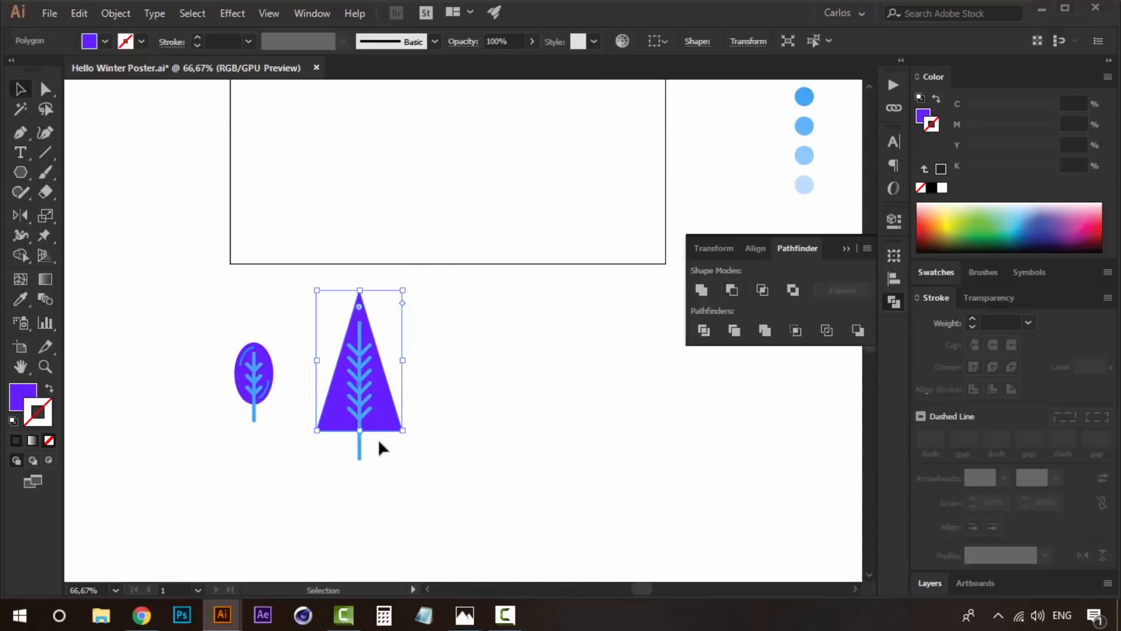
{"action": "key", "text": "ctrl+1"}
{"action": "left_click_drag", "start_coordinate": [503, 252], "coordinate": [496, 251]}
{"action": "left_click", "coordinate": [514, 253]}
{"action": "left_click", "coordinate": [439, 169]}
{"action": "left_click_drag", "start_coordinate": [437, 143], "coordinate": [440, 127]}
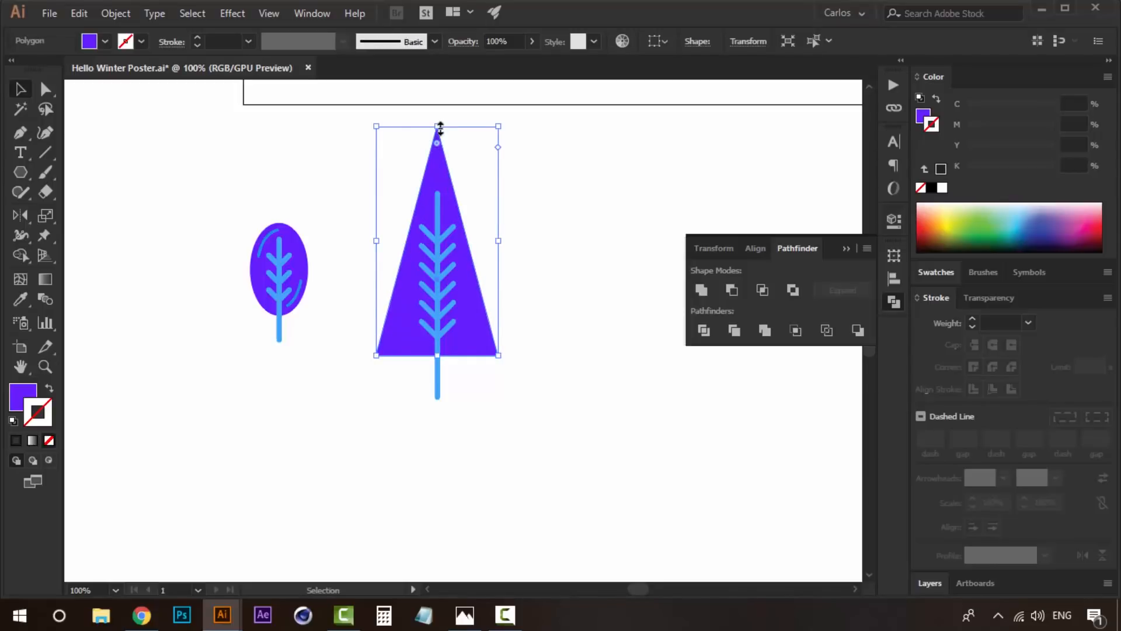
{"action": "left_click", "coordinate": [611, 272]}
- Select the whole triangular tree and move it horizontally closer to the oval tree
{"action": "left_click_drag", "start_coordinate": [417, 408], "coordinate": [384, 410]}
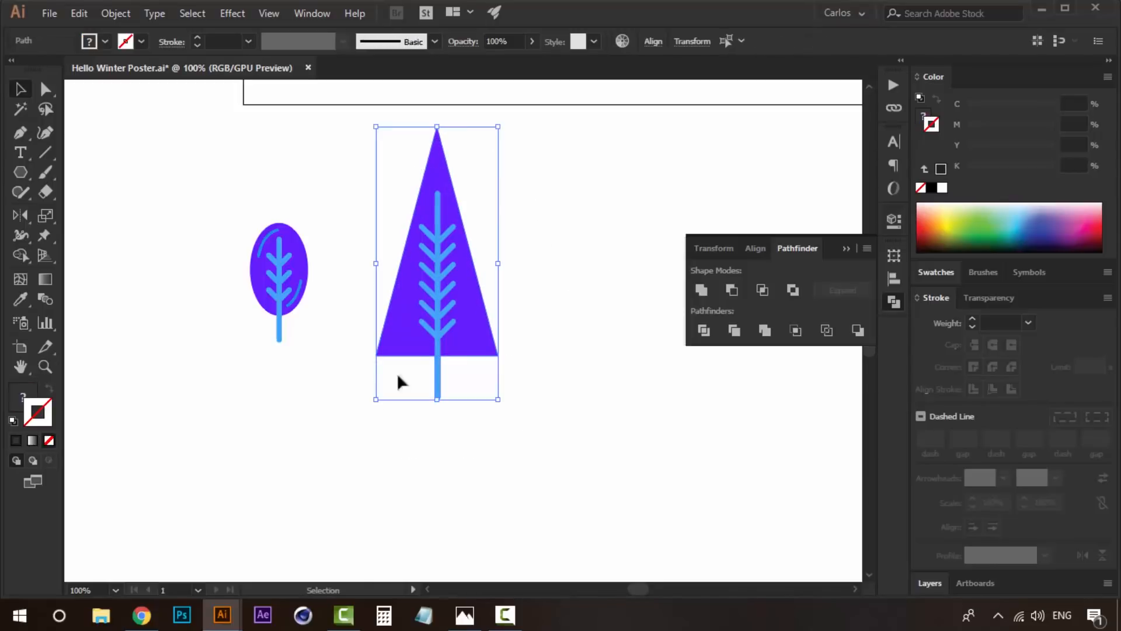
{"action": "left_click_drag", "start_coordinate": [458, 314], "coordinate": [405, 307]}
{"action": "left_click", "coordinate": [555, 334]}
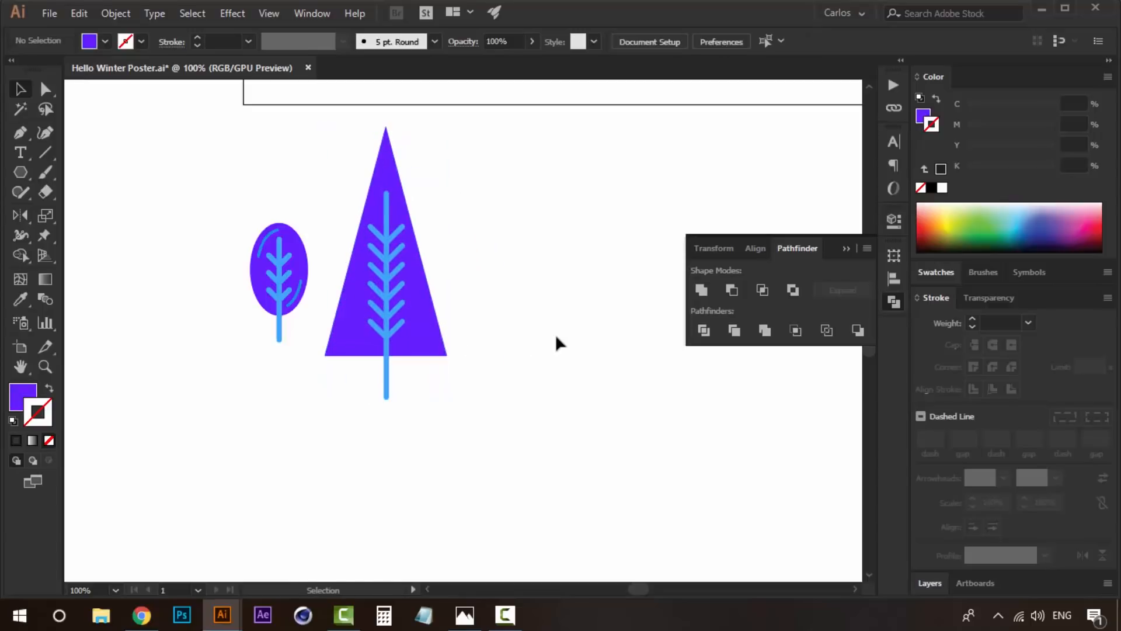
{"action": "left_click_drag", "start_coordinate": [555, 334], "coordinate": [519, 384]}
{"action": "left_click_drag", "start_coordinate": [425, 440], "coordinate": [380, 448]}
{"action": "left_click_drag", "start_coordinate": [478, 425], "coordinate": [439, 421]}
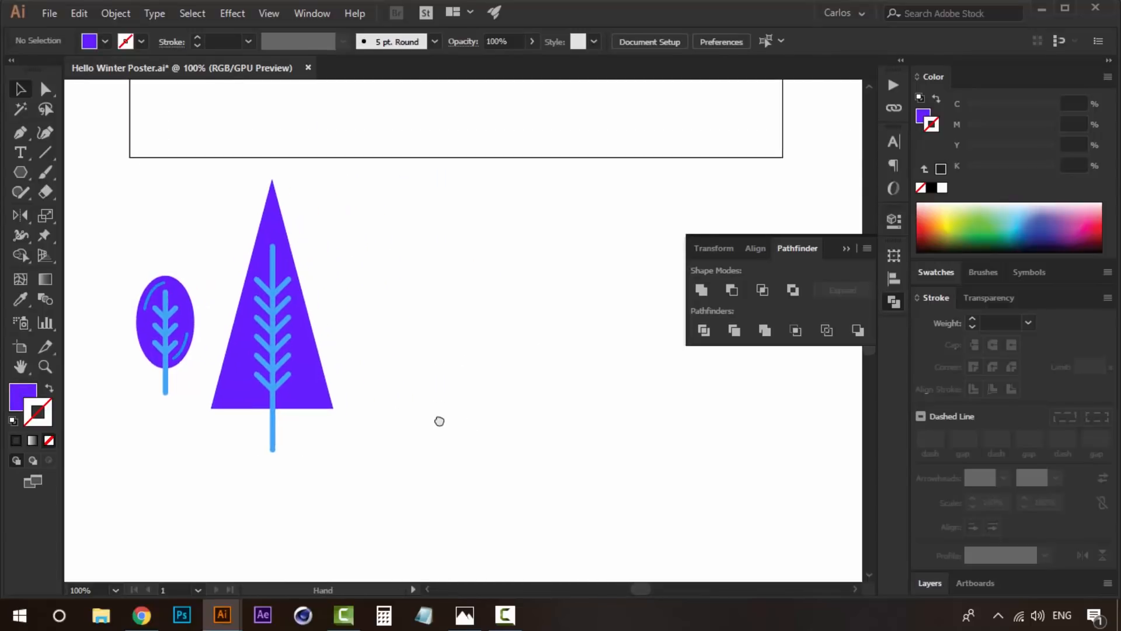
- Duplicate the purple triangle into the empty area beside the tree and reduce the copy to a small, squat triangle
{"action": "left_click", "coordinate": [311, 386]}
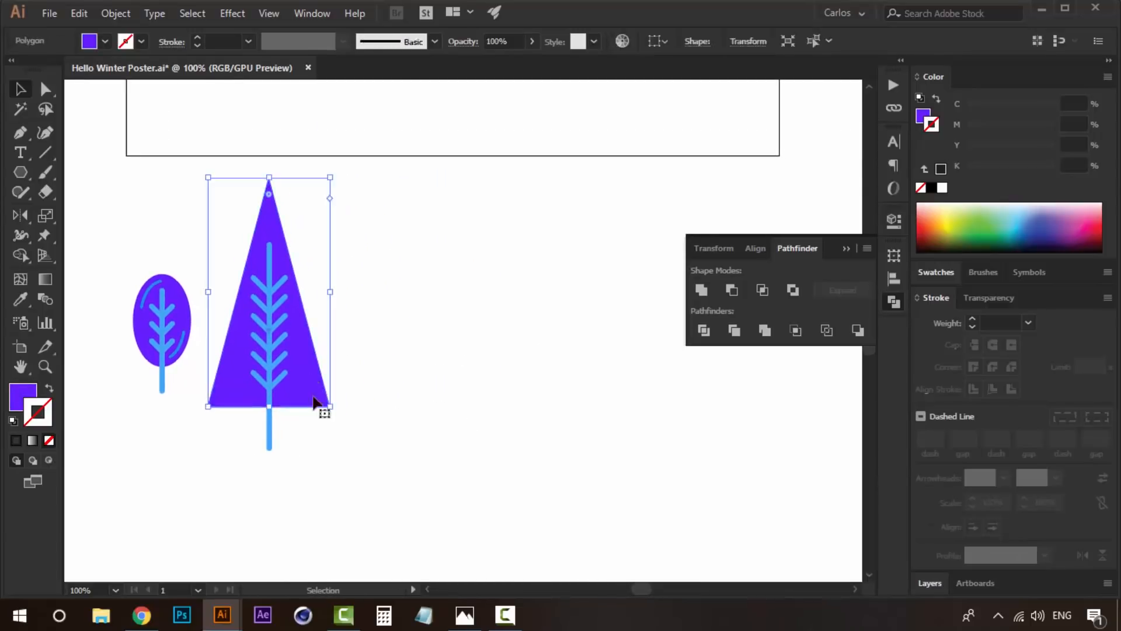
{"action": "left_click_drag", "start_coordinate": [307, 366], "coordinate": [498, 366]}
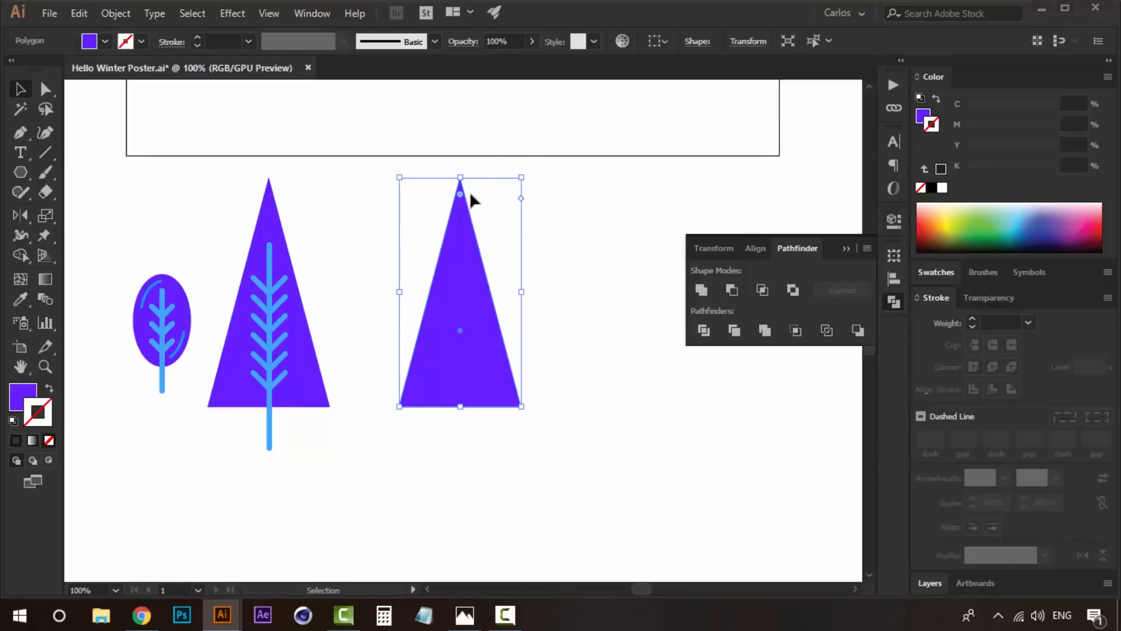
{"action": "left_click_drag", "start_coordinate": [461, 186], "coordinate": [458, 252]}
{"action": "left_click_drag", "start_coordinate": [479, 318], "coordinate": [492, 213]}
{"action": "left_click_drag", "start_coordinate": [522, 169], "coordinate": [465, 239]}
{"action": "key", "text": "ctrl+z"}
{"action": "left_click_drag", "start_coordinate": [522, 170], "coordinate": [484, 202]}
{"action": "left_click", "coordinate": [521, 325]}
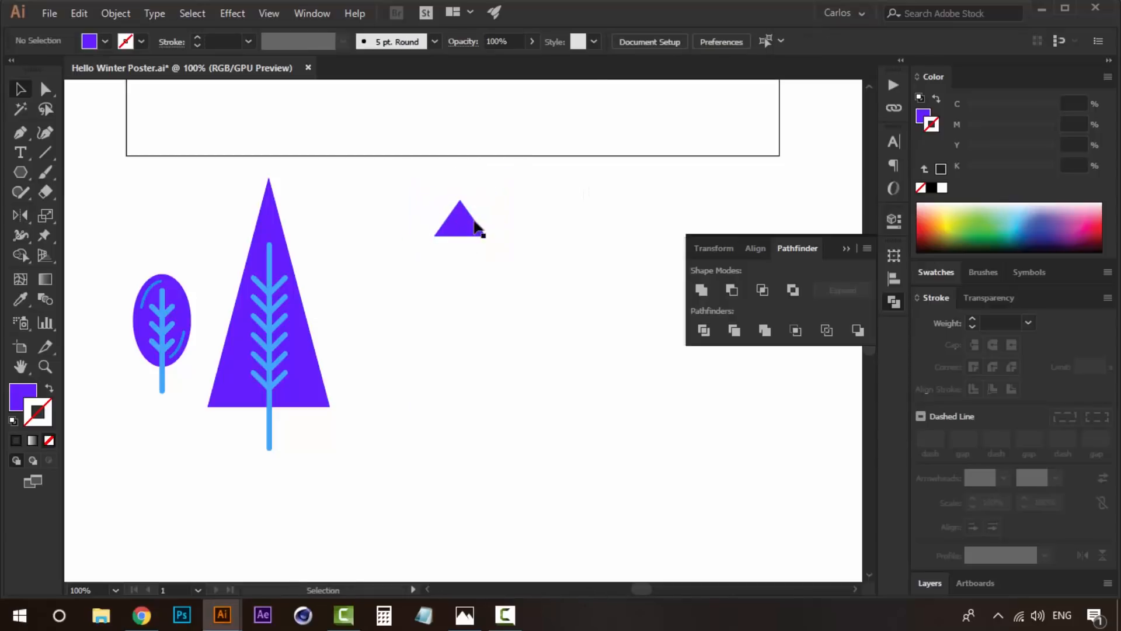
- Stack two progressively larger copies of the small triangle below it, overlapping them to form a three-tier fir crown
{"action": "left_click_drag", "start_coordinate": [466, 288], "coordinate": [508, 292]}
{"action": "key", "text": "ctrl+="}
{"action": "left_click_drag", "start_coordinate": [525, 248], "coordinate": [538, 243]}
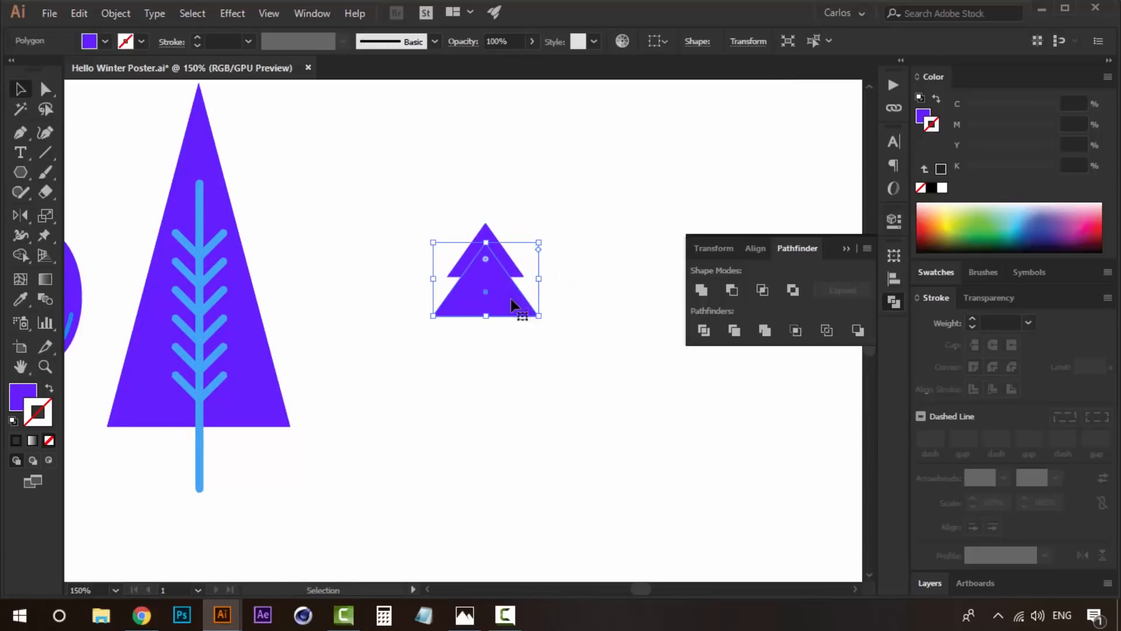
{"action": "left_click_drag", "start_coordinate": [500, 289], "coordinate": [509, 349]}
{"action": "left_click_drag", "start_coordinate": [538, 295], "coordinate": [558, 272]}
{"action": "left_click", "coordinate": [625, 309]}
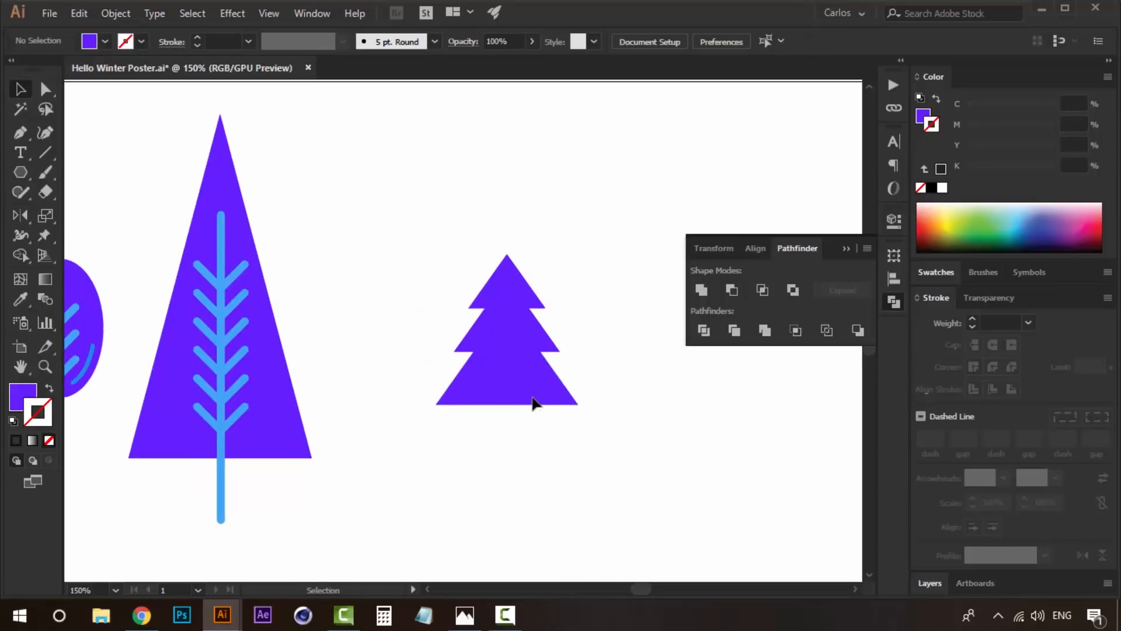
{"action": "left_click", "coordinate": [532, 398]}
{"action": "left_click", "coordinate": [661, 369]}
{"action": "key", "text": "z"}
{"action": "left_click", "coordinate": [507, 403]}
{"action": "left_click_drag", "start_coordinate": [491, 419], "coordinate": [471, 455]}
{"action": "key", "text": "v"}
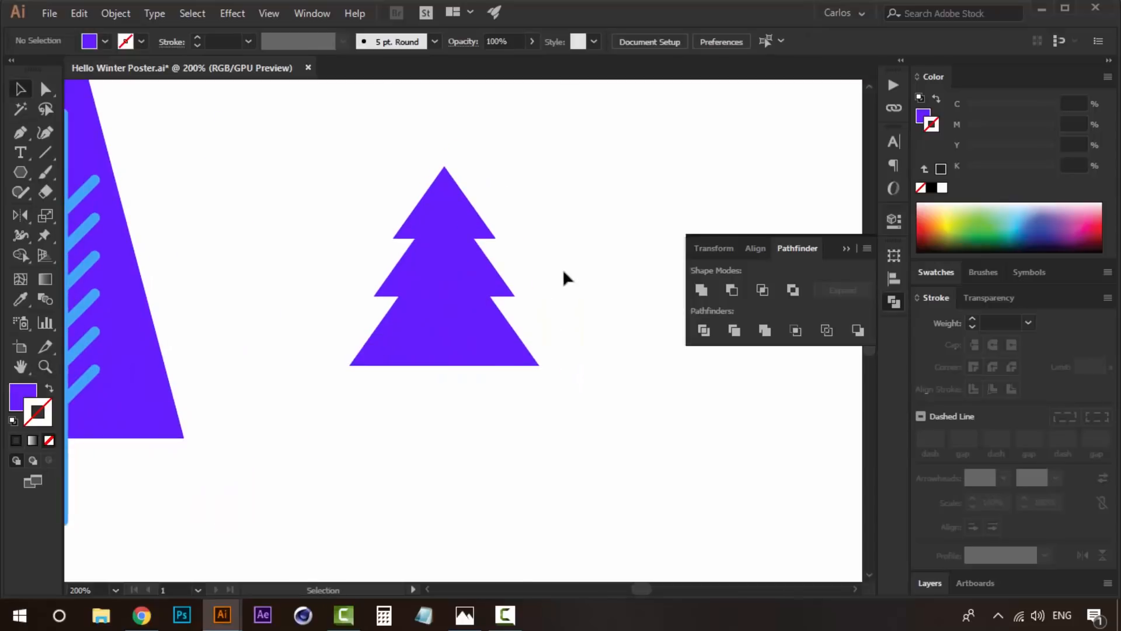
- Unite the three stacked triangles into a single fir crown shape with Pathfinder
{"action": "left_click_drag", "start_coordinate": [410, 391], "coordinate": [347, 432]}
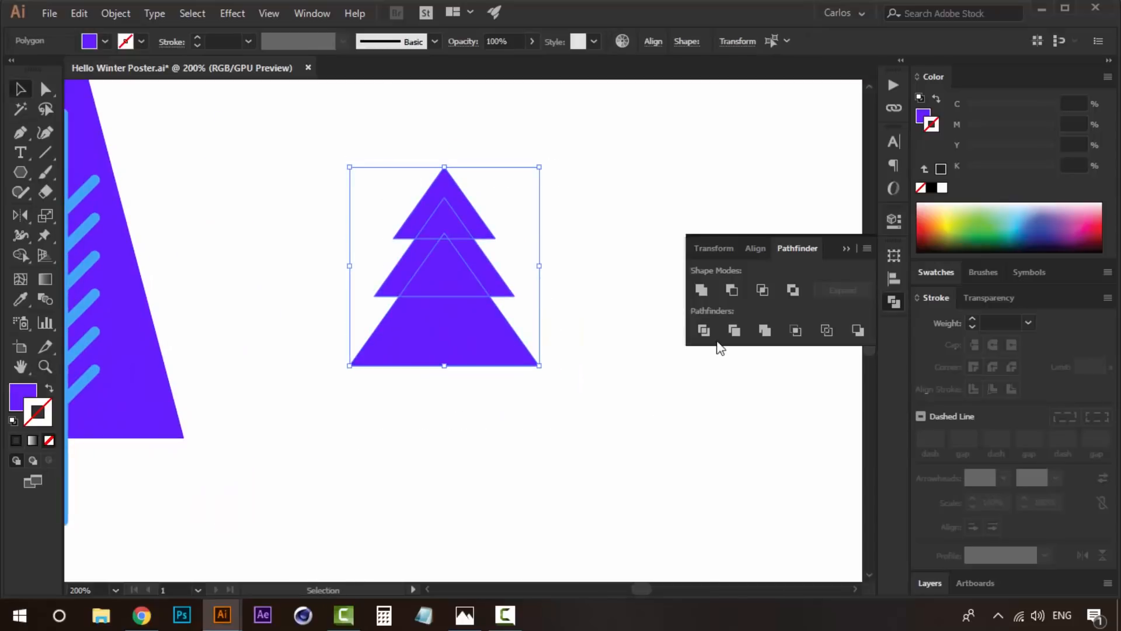
{"action": "left_click", "coordinate": [702, 288]}
{"action": "left_click", "coordinate": [595, 251]}
- Split the fir crown into two vertical halves by dividing it with a rectangle over its right side, and delete the leftover rectangle piece
{"action": "left_click", "coordinate": [22, 171]}
{"action": "left_click", "coordinate": [134, 169]}
{"action": "left_click_drag", "start_coordinate": [635, 104], "coordinate": [444, 408]}
{"action": "key", "text": "v"}
{"action": "left_click", "coordinate": [428, 325], "text": "shift"}
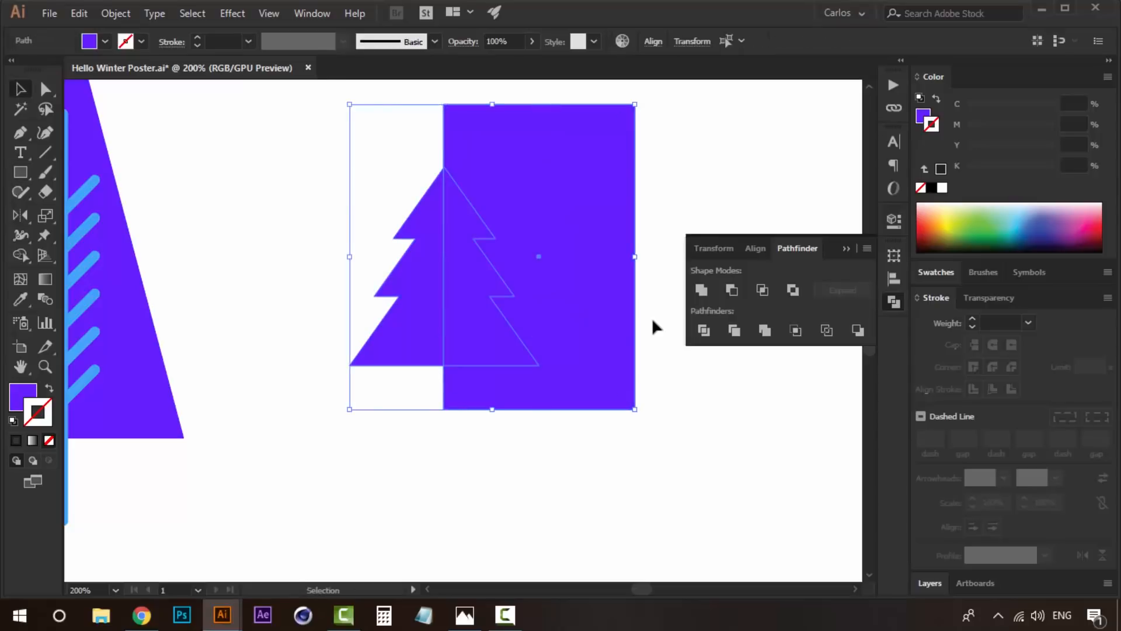
{"action": "left_click", "coordinate": [704, 330]}
{"action": "left_click", "coordinate": [654, 327]}
{"action": "key", "text": "a"}
{"action": "left_click", "coordinate": [593, 257]}
{"action": "key", "text": "Delete"}
- Fill the right half of the fir crown with the medium blue sampled from the third palette circle
{"action": "left_click", "coordinate": [472, 276]}
{"action": "left_click", "coordinate": [427, 274]}
{"action": "left_click", "coordinate": [478, 275]}
{"action": "left_click", "coordinate": [427, 274]}
{"action": "left_click", "coordinate": [467, 279]}
{"action": "left_click", "coordinate": [437, 281]}
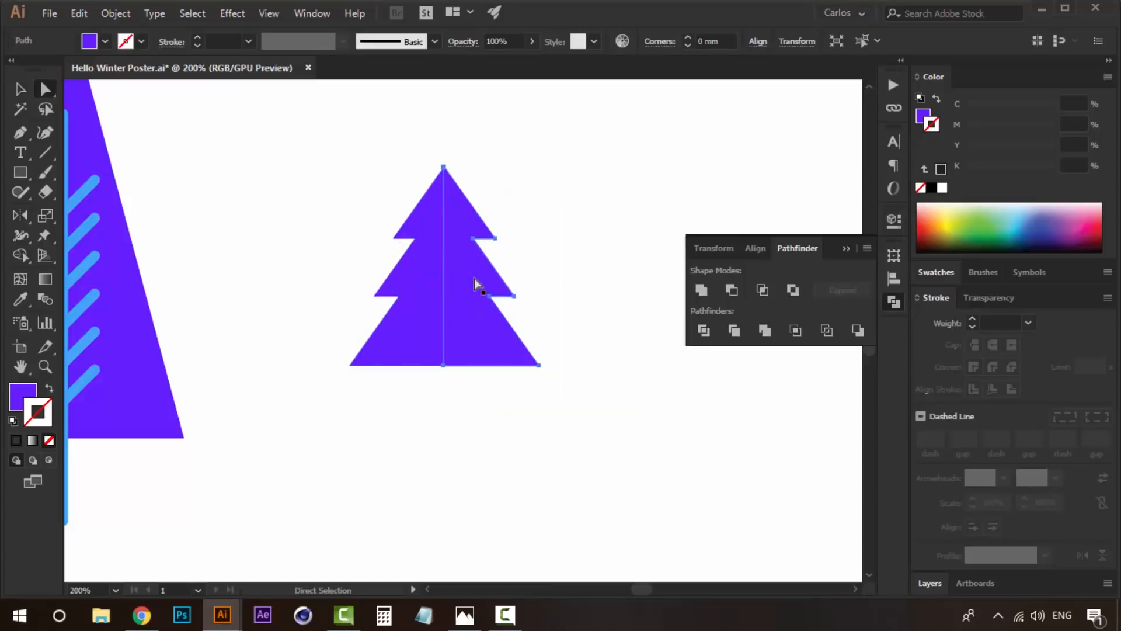
{"action": "left_click", "coordinate": [474, 279]}
{"action": "key", "text": "z"}
{"action": "left_click", "coordinate": [534, 278], "text": "alt"}
{"action": "left_click", "coordinate": [534, 279], "text": "alt"}
{"action": "key", "text": "i"}
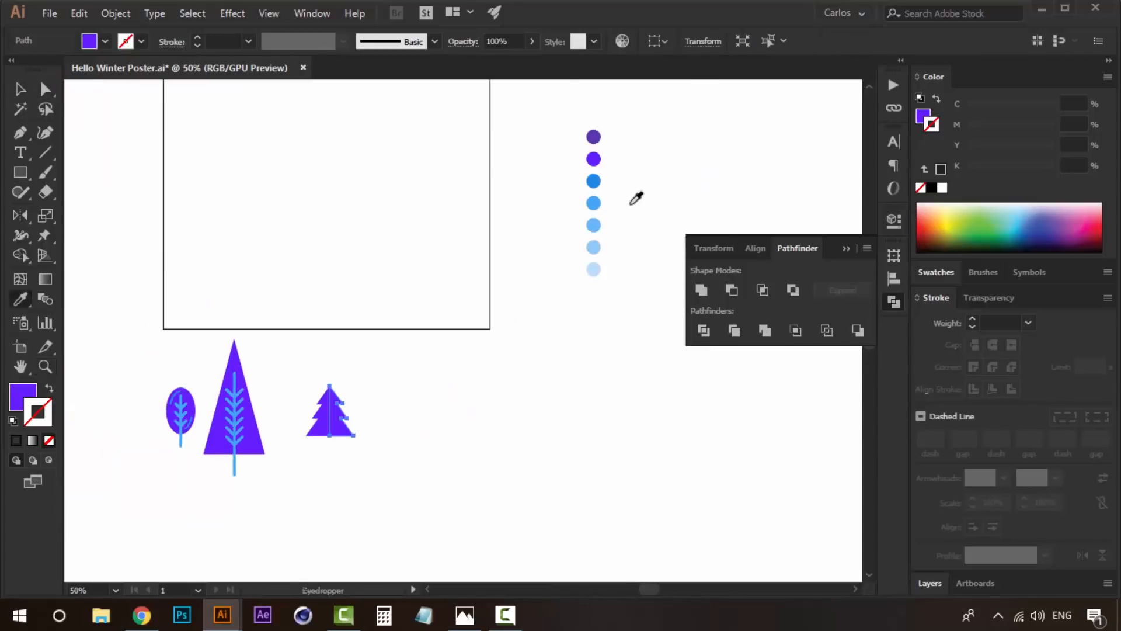
{"action": "left_click", "coordinate": [593, 181]}
{"action": "key", "text": "v"}
{"action": "left_click", "coordinate": [470, 362]}
- Fill the left half of the fir crown with the lighter blue sampled from the fourth palette circle
{"action": "left_click_drag", "start_coordinate": [410, 395], "coordinate": [492, 331]}
{"action": "key", "text": "z"}
{"action": "key", "text": "a"}
{"action": "left_click", "coordinate": [407, 358]}
{"action": "key", "text": "i"}
{"action": "left_click", "coordinate": [676, 117]}
{"action": "key", "text": "a"}
{"action": "left_click", "coordinate": [533, 331]}
- Draw a short vertical trunk line from the middle of the fir's base and give it a 6 pt black stroke
{"action": "key", "text": "z"}
{"action": "left_click", "coordinate": [433, 373]}
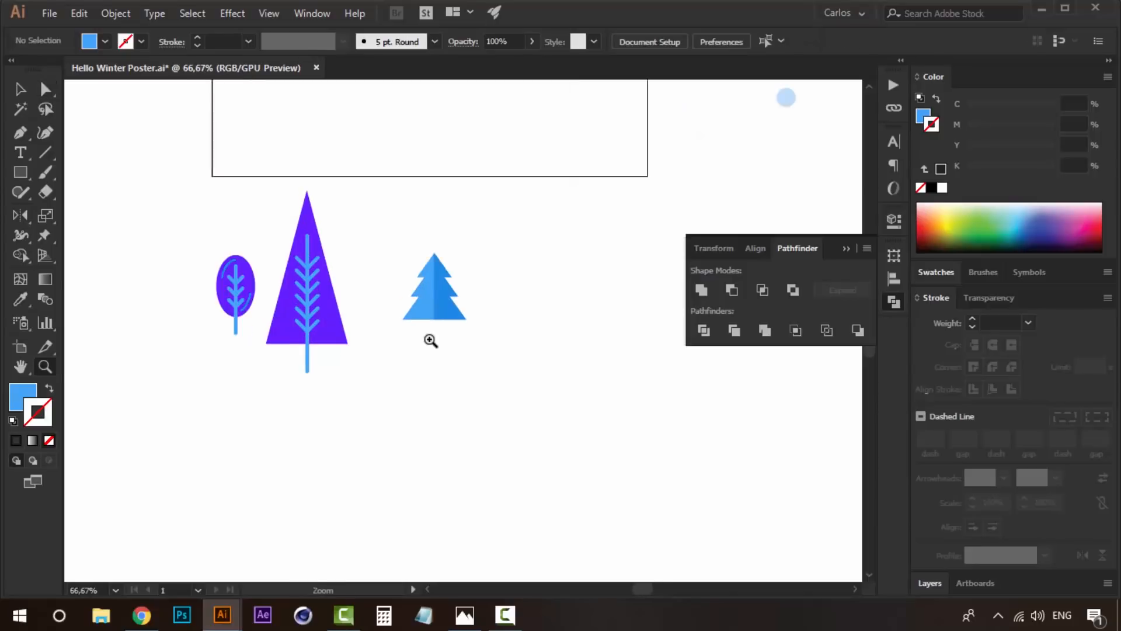
{"action": "left_click", "coordinate": [430, 337]}
{"action": "left_click", "coordinate": [428, 327]}
{"action": "left_click_drag", "start_coordinate": [485, 325], "coordinate": [417, 319]}
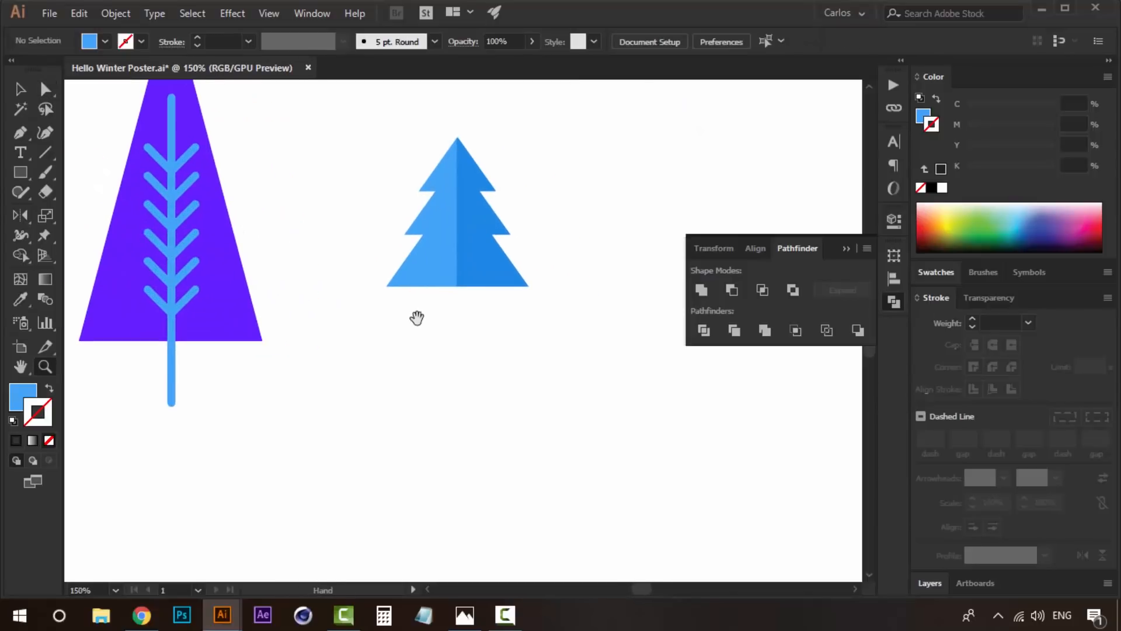
{"action": "left_click", "coordinate": [44, 154]}
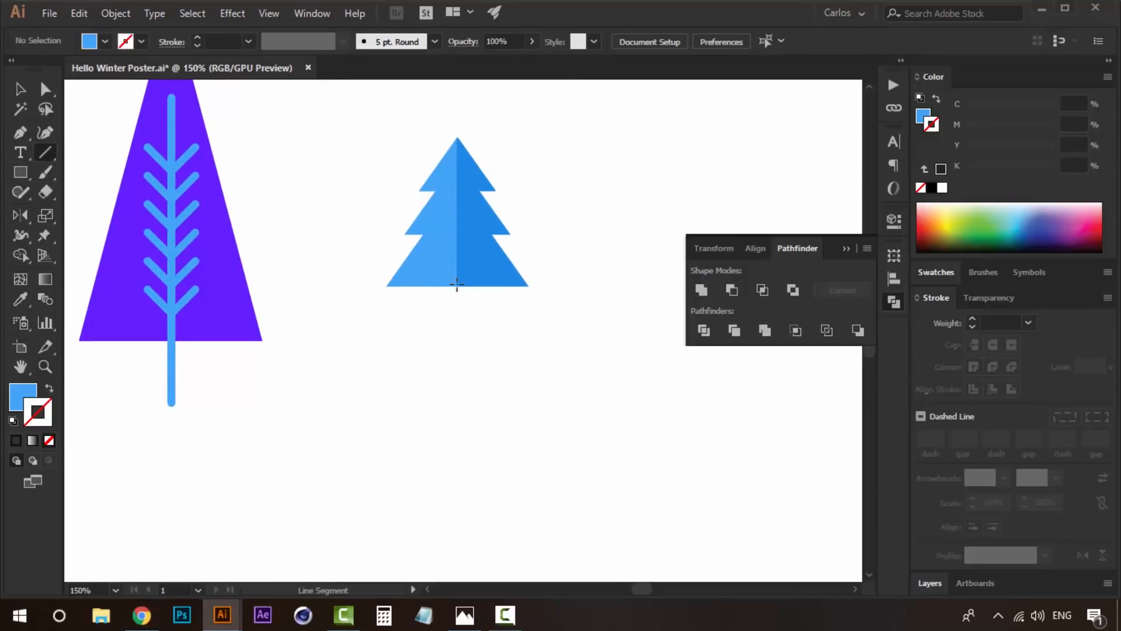
{"action": "key", "text": "v"}
{"action": "left_click_drag", "start_coordinate": [457, 321], "coordinate": [500, 363]}
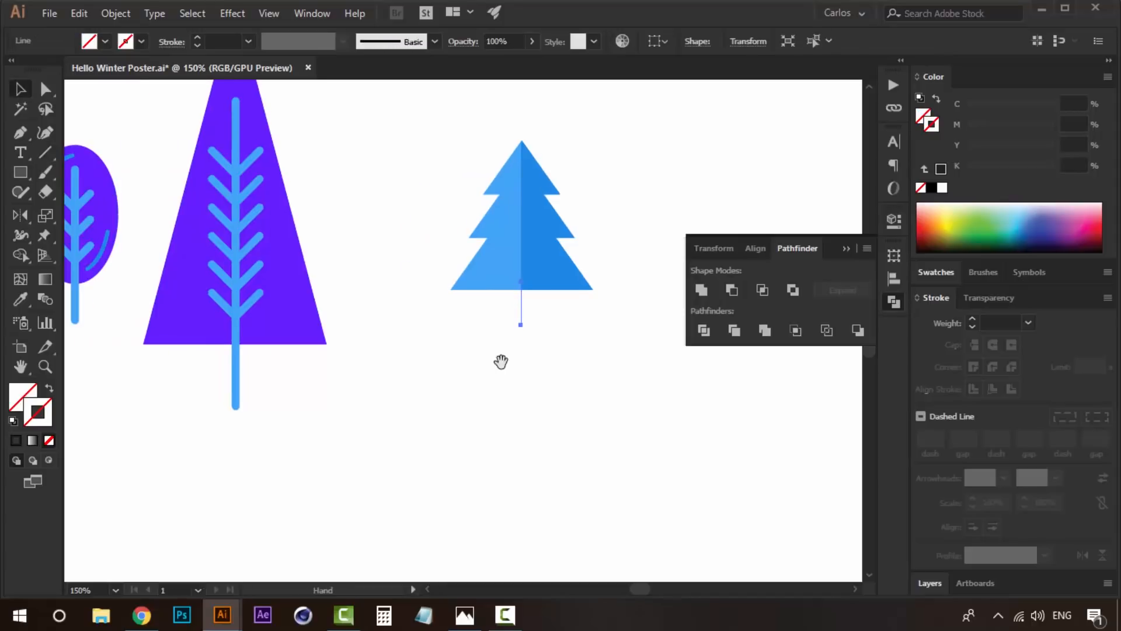
{"action": "left_click", "coordinate": [972, 319]}
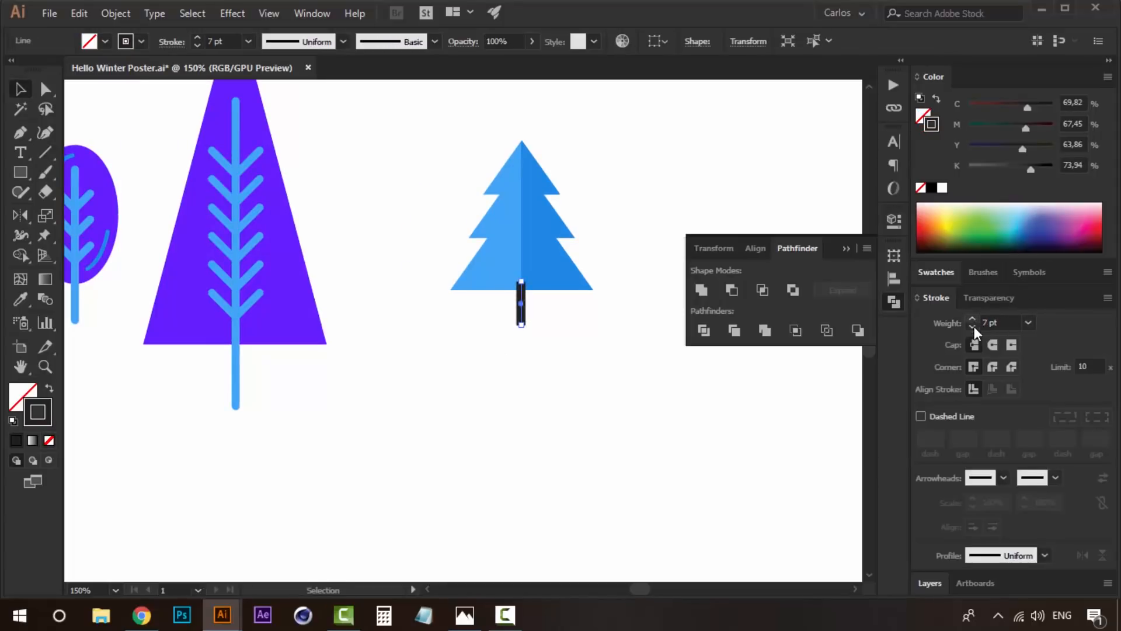
- Send the trunk line behind the fir crown and convert it to a filled shape with Outline Stroke
{"action": "right_click", "coordinate": [540, 313]}
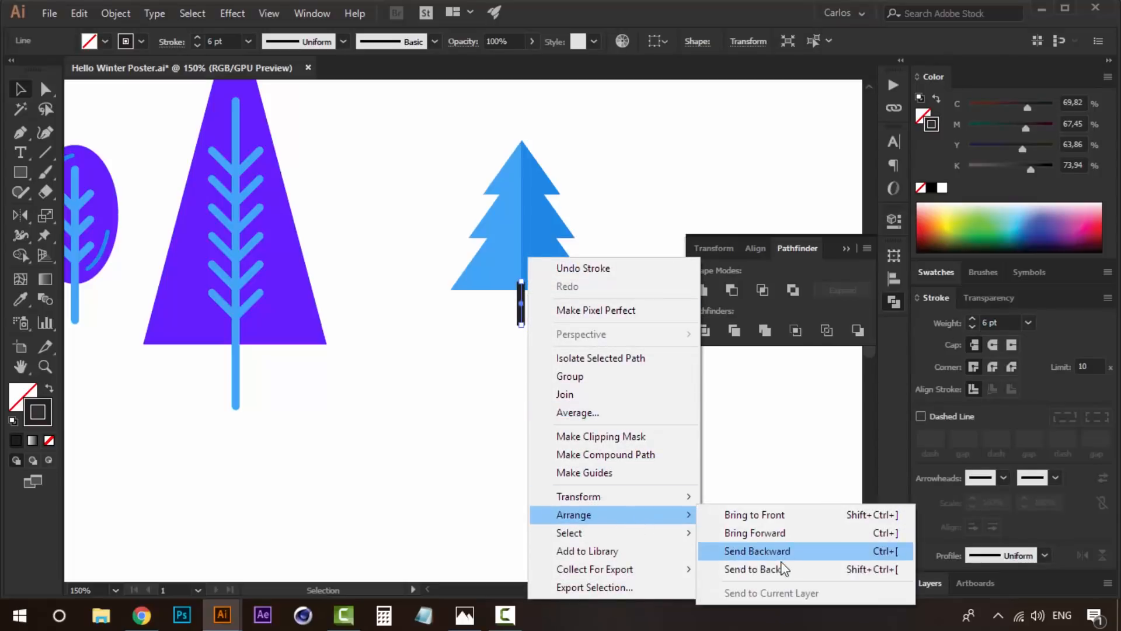
{"action": "left_click", "coordinate": [771, 565]}
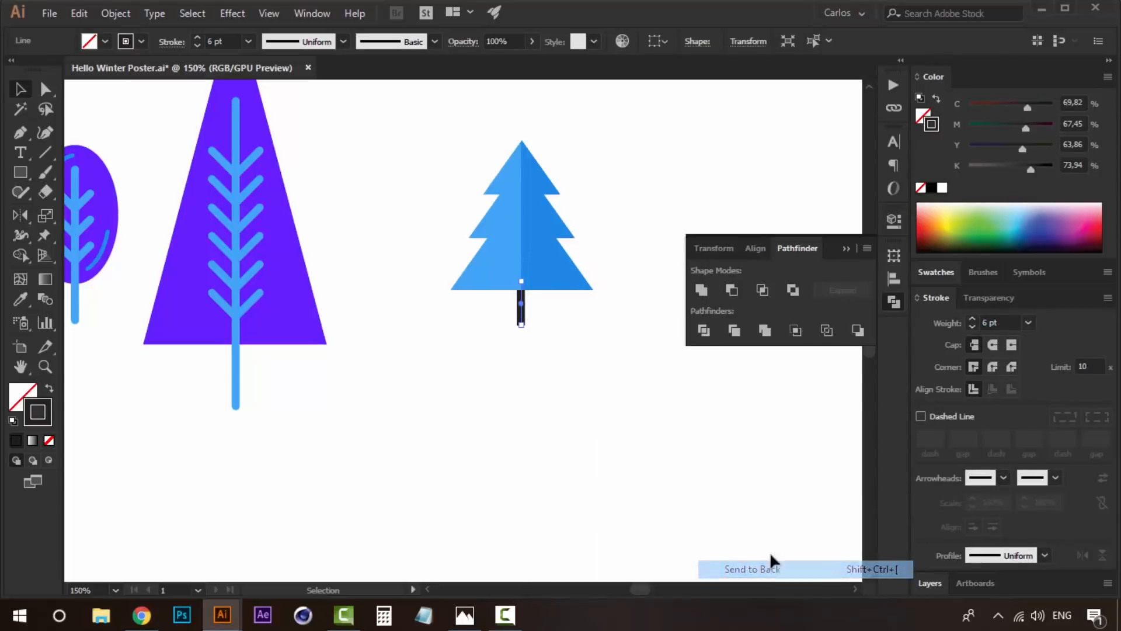
{"action": "left_click", "coordinate": [120, 13]}
{"action": "mouse_move", "coordinate": [357, 367]}
{"action": "left_click", "coordinate": [431, 407]}
- Fill the fir trunk with the bright violet sampled from the second palette circle
{"action": "left_click_drag", "start_coordinate": [734, 96], "coordinate": [259, 480]}
{"action": "mouse_move", "coordinate": [514, 196]}
{"action": "left_mouse_down"}
{"action": "mouse_move", "coordinate": [393, 358]}
{"action": "mouse_move", "coordinate": [282, 469]}
{"action": "left_mouse_up"}
{"action": "key", "text": "i"}
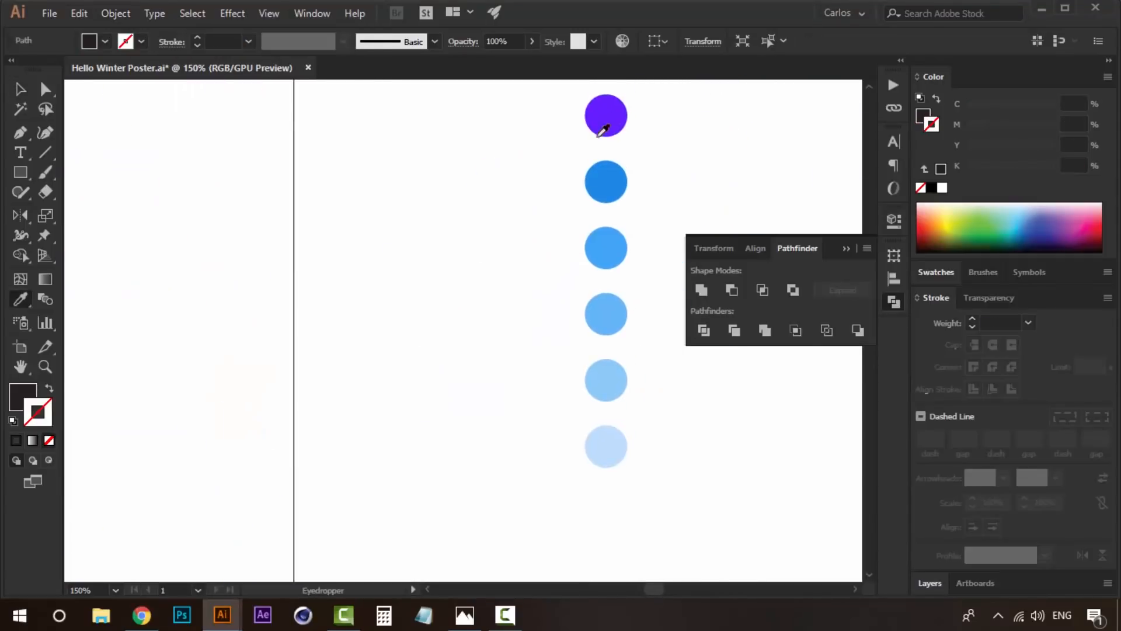
{"action": "left_click", "coordinate": [603, 115]}
{"action": "left_click_drag", "start_coordinate": [368, 298], "coordinate": [572, 154]}
{"action": "left_click_drag", "start_coordinate": [344, 424], "coordinate": [566, 195]}
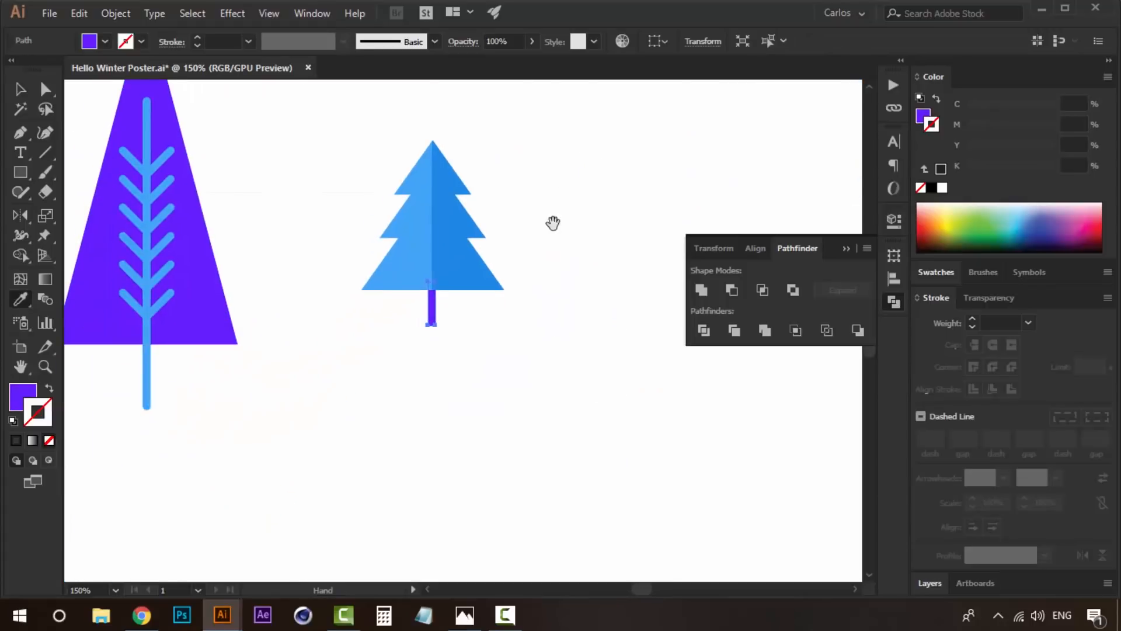
- Round the bottom corners of the fir trunk and recolour it with the palette's dark purple
{"action": "key", "text": "v"}
{"action": "left_click", "coordinate": [528, 254]}
{"action": "left_click_drag", "start_coordinate": [467, 330], "coordinate": [535, 390]}
{"action": "key", "text": "a"}
{"action": "left_click", "coordinate": [498, 374]}
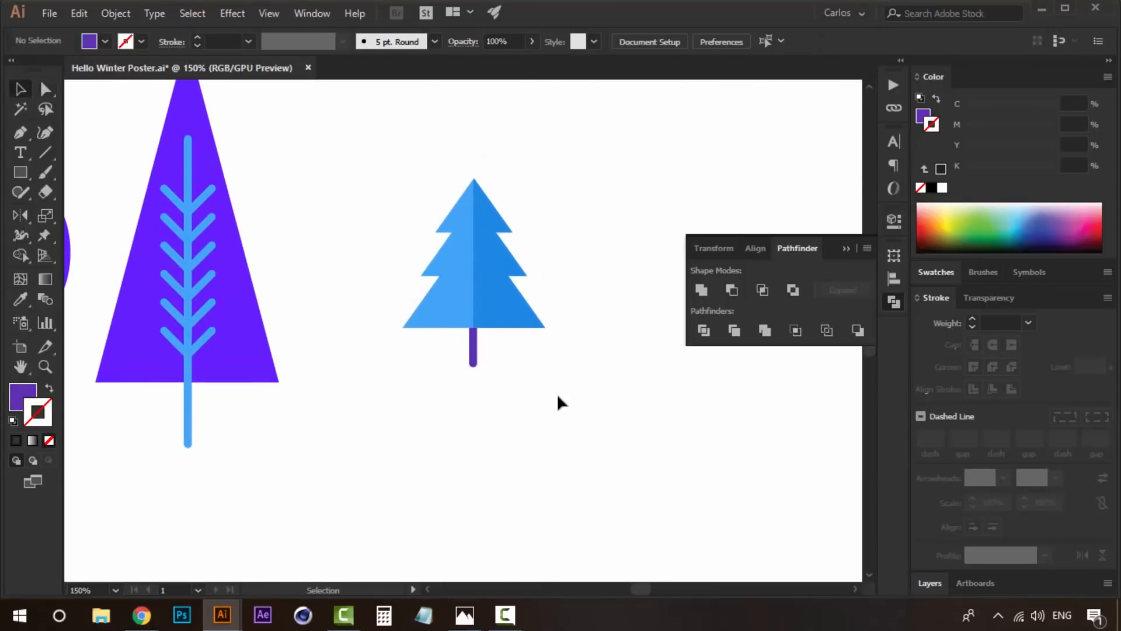
- Select the whole fir tree and move it horizontally closer to the triangular tree
{"action": "key", "text": "z"}
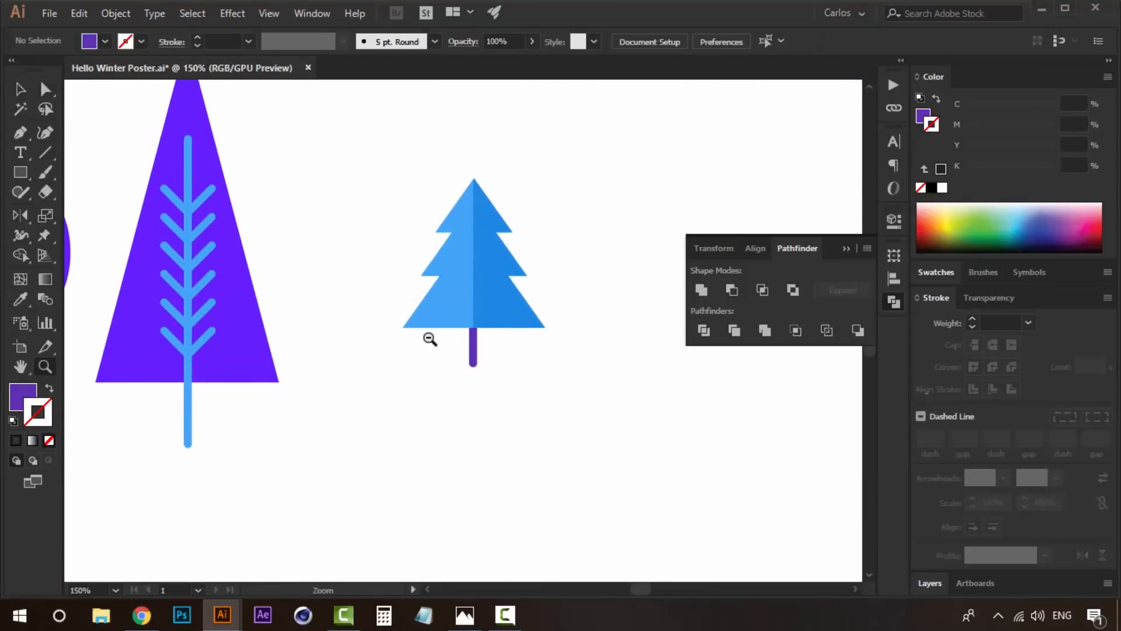
{"action": "left_click", "coordinate": [472, 339], "text": "alt"}
{"action": "left_click", "coordinate": [471, 339], "text": "alt"}
{"action": "left_click_drag", "start_coordinate": [453, 453], "coordinate": [344, 483]}
{"action": "key", "text": "v"}
{"action": "left_click_drag", "start_coordinate": [328, 289], "coordinate": [390, 411]}
{"action": "left_click_drag", "start_coordinate": [374, 361], "coordinate": [345, 361]}
- Draw a vertical trunk line for a new tree in the empty area beside the fir
{"action": "key", "text": "z"}
{"action": "left_click", "coordinate": [378, 378]}
{"action": "left_click_drag", "start_coordinate": [415, 363], "coordinate": [398, 421]}
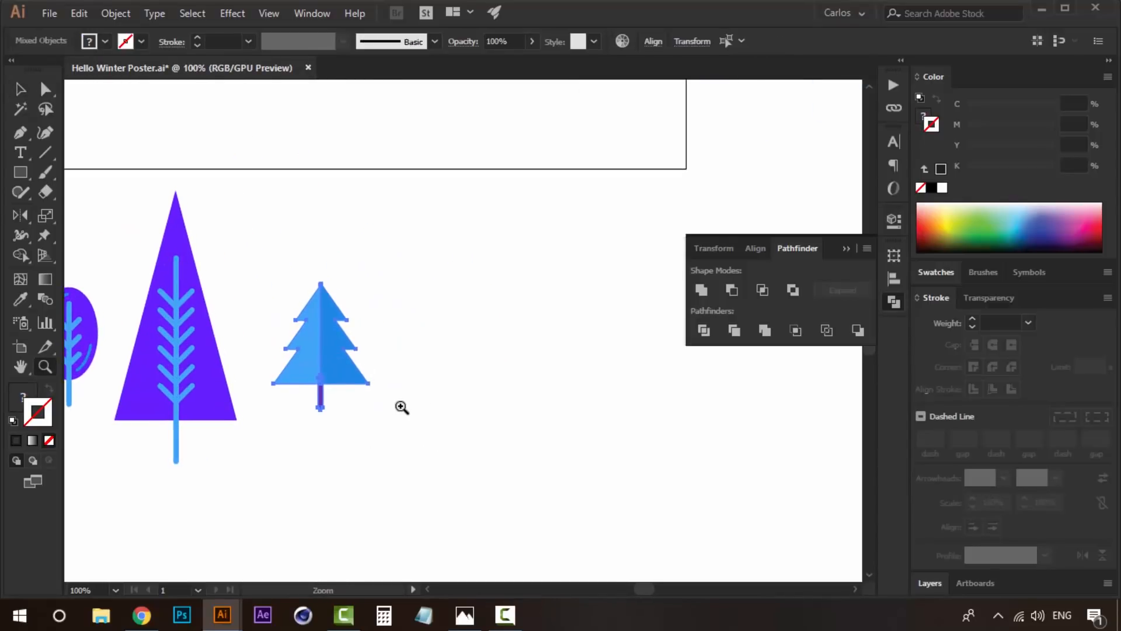
{"action": "left_click", "coordinate": [400, 413]}
{"action": "left_click", "coordinate": [46, 154]}
{"action": "left_click_drag", "start_coordinate": [515, 304], "coordinate": [514, 394]}
{"action": "key", "text": "v"}
{"action": "left_click_drag", "start_coordinate": [513, 311], "coordinate": [574, 311]}
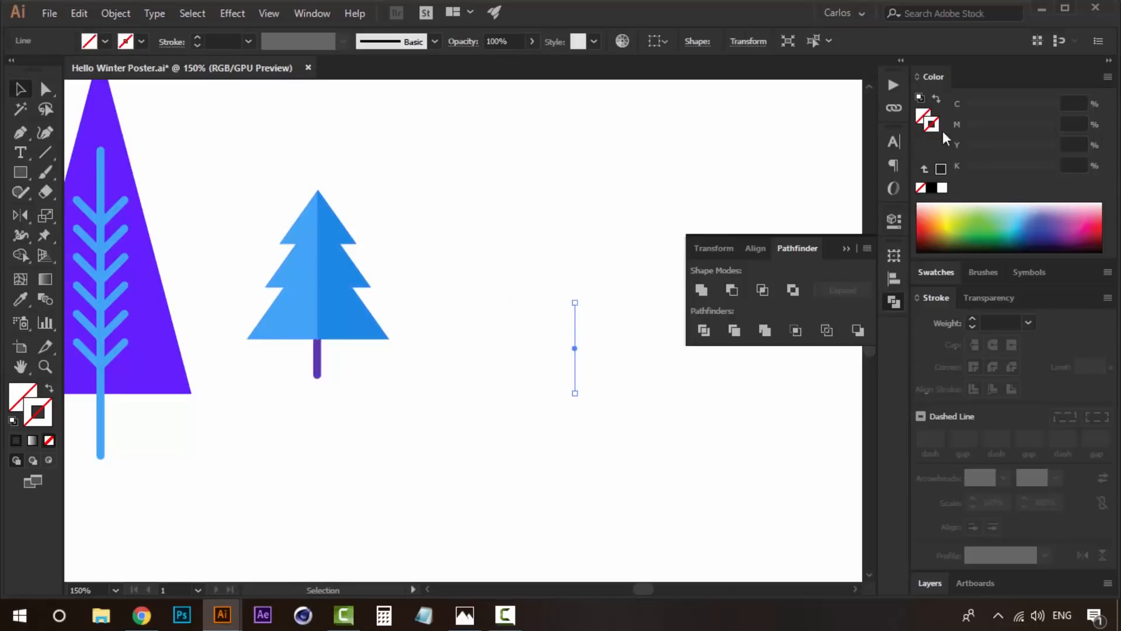
- Give the new trunk line a 6 pt black stroke with round caps and shift it slightly farther from the fir
{"action": "left_click", "coordinate": [941, 169]}
{"action": "left_click", "coordinate": [972, 319]}
{"action": "left_click", "coordinate": [972, 319]}
{"action": "left_click", "coordinate": [972, 319]}
{"action": "left_click", "coordinate": [972, 319]}
{"action": "left_click", "coordinate": [972, 319]}
{"action": "left_click_drag", "start_coordinate": [557, 450], "coordinate": [382, 453]}
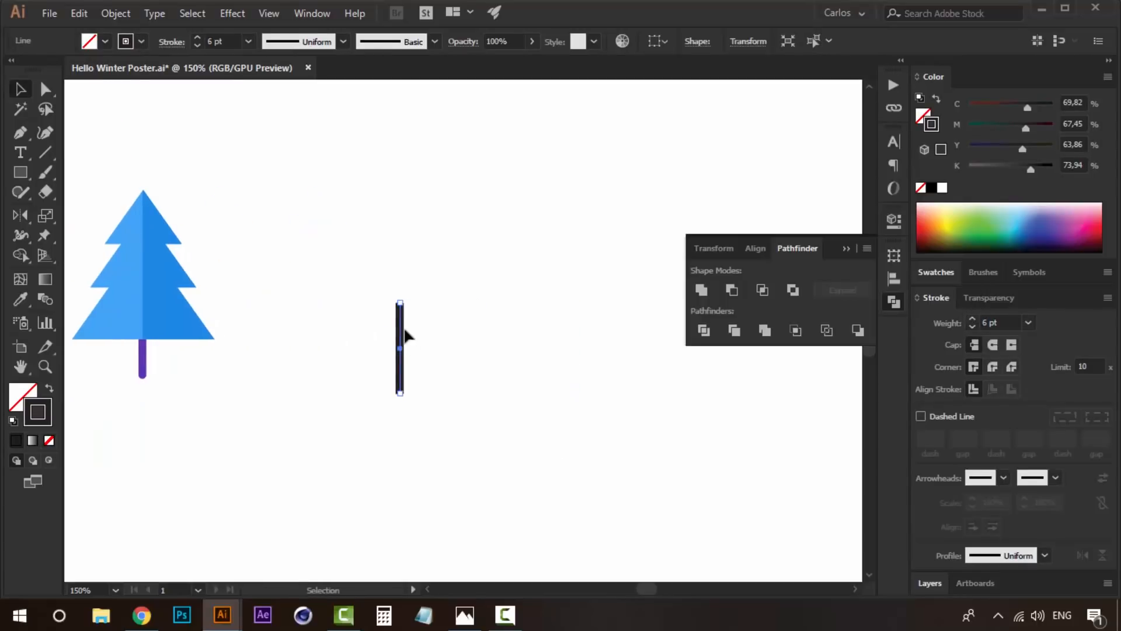
{"action": "left_click_drag", "start_coordinate": [412, 325], "coordinate": [449, 326]}
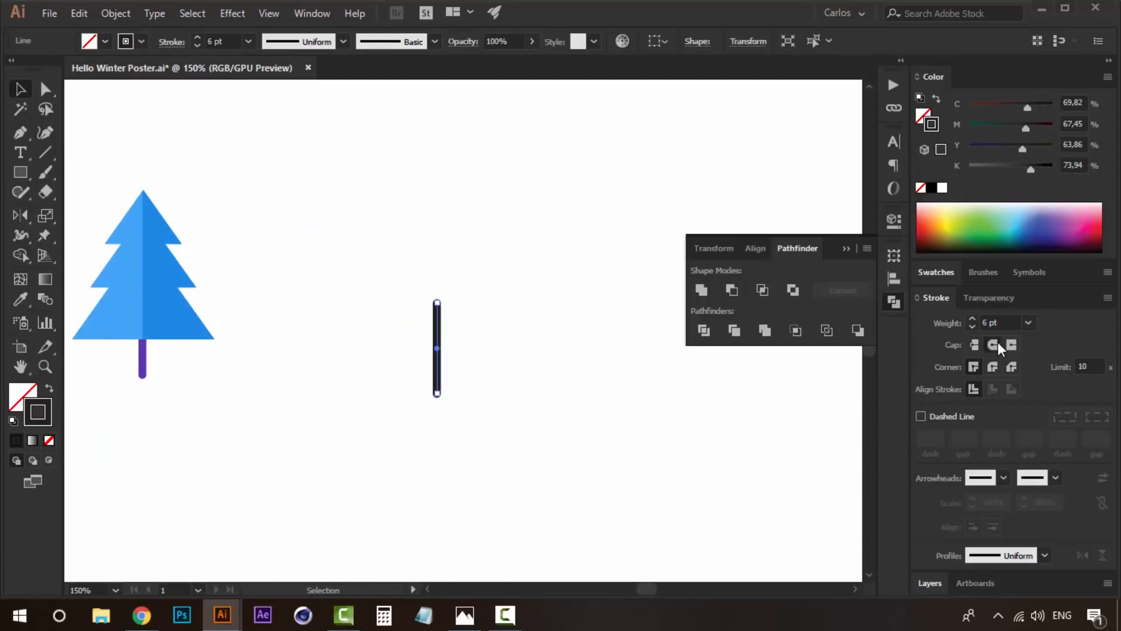
- Draw a small square, rotate it 45° into a diamond, and centre it over the upper part of the trunk line
{"action": "left_click", "coordinate": [27, 168]}
{"action": "left_click_drag", "start_coordinate": [450, 271], "coordinate": [432, 187]}
{"action": "key", "text": "v"}
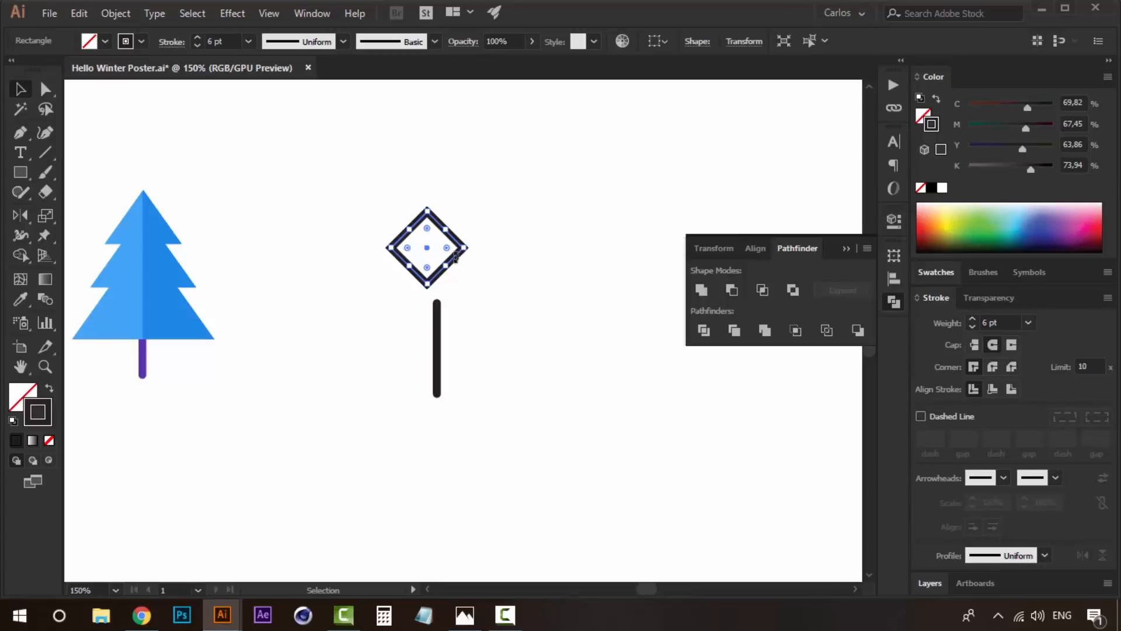
{"action": "left_click_drag", "start_coordinate": [454, 260], "coordinate": [466, 316]}
{"action": "key", "text": "z"}
{"action": "left_click", "coordinate": [449, 324]}
{"action": "left_click", "coordinate": [450, 324]}
{"action": "left_click", "coordinate": [449, 324]}
{"action": "key", "text": "v"}
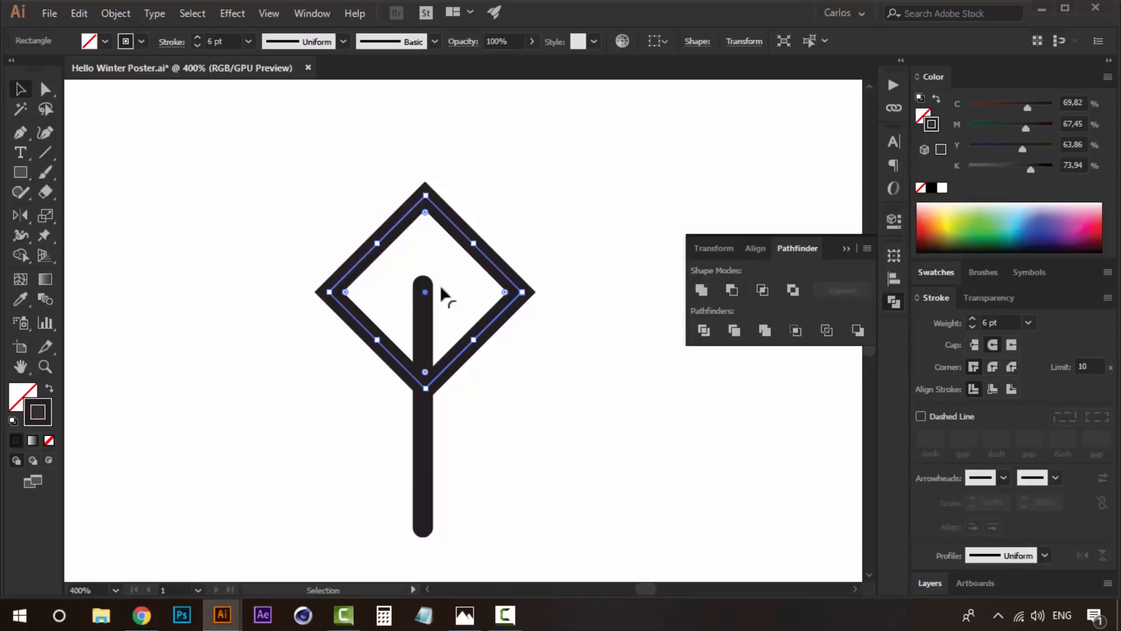
{"action": "left_click_drag", "start_coordinate": [436, 295], "coordinate": [428, 286]}
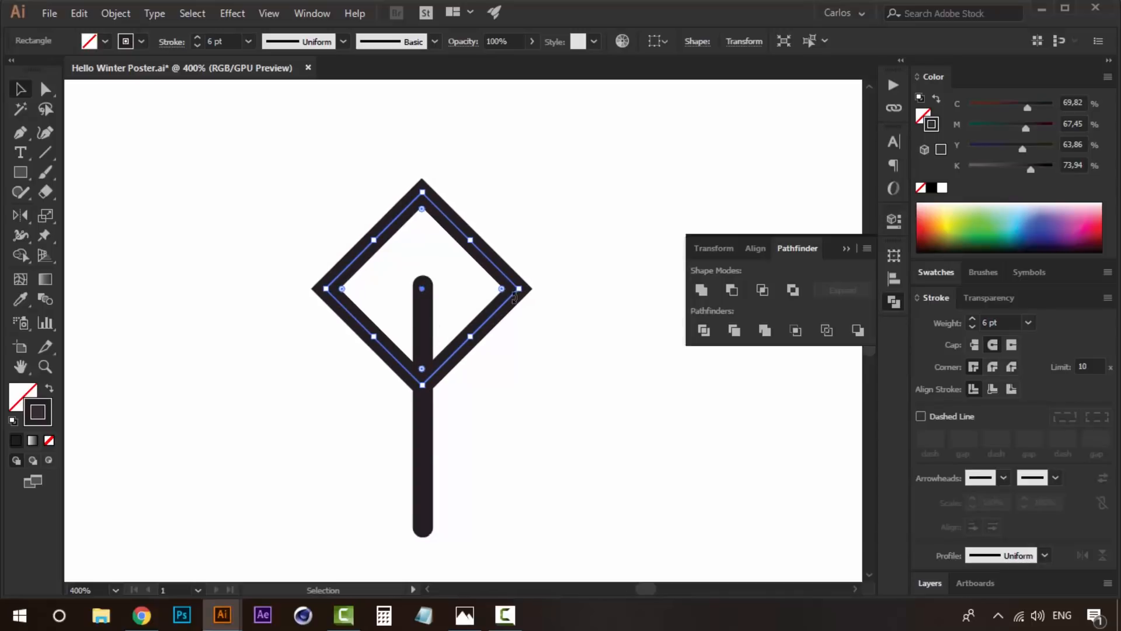
- Delete the diamond's top anchor point to leave V-shaped branches on the trunk
{"action": "key", "text": "ctrl+shift+a"}
{"action": "key", "text": "a"}
{"action": "left_click", "coordinate": [423, 192]}
{"action": "key", "text": "Delete"}
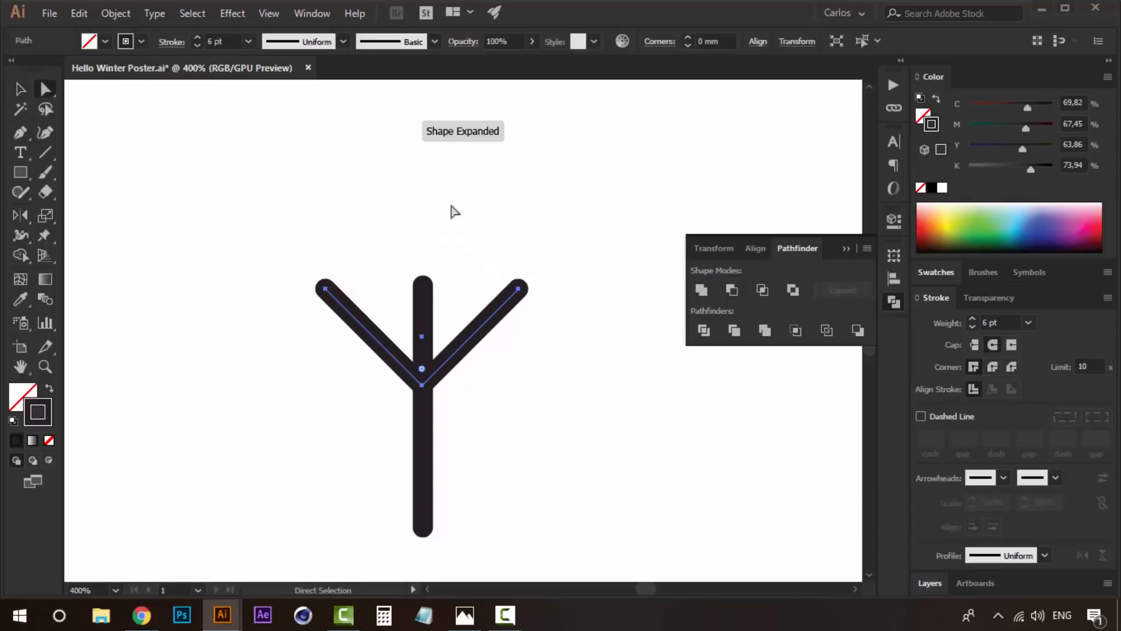
- Check and fine-tune the alignment of the V-shaped branches with the centre of the trunk
{"action": "key", "text": "z"}
{"action": "left_click", "coordinate": [447, 341], "text": "alt"}
{"action": "left_click", "coordinate": [446, 341], "text": "alt"}
{"action": "left_click", "coordinate": [454, 350]}
{"action": "key", "text": "v"}
{"action": "key", "text": "space"}
{"action": "left_click_drag", "start_coordinate": [492, 308], "coordinate": [525, 305]}
{"action": "left_click", "coordinate": [471, 305]}
{"action": "left_click", "coordinate": [546, 366]}
{"action": "key", "text": "space"}
{"action": "key", "text": "z"}
{"action": "left_click", "coordinate": [503, 299]}
{"action": "key", "text": "v"}
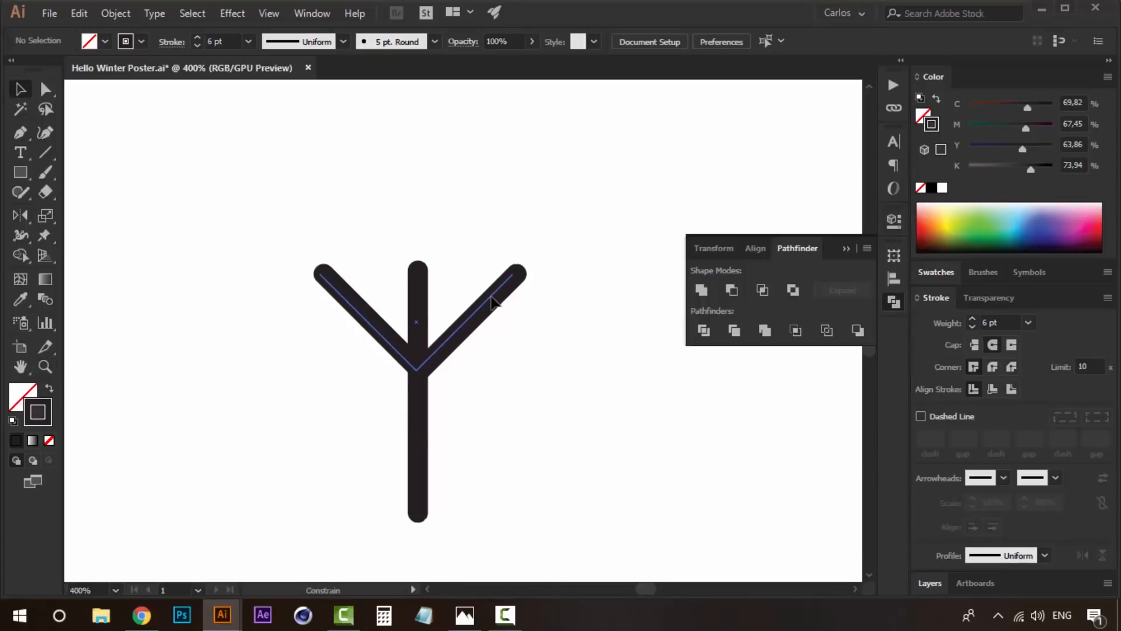
{"action": "left_click", "coordinate": [497, 299]}
{"action": "left_click", "coordinate": [577, 330]}
- Outline the strokes of the trunk and branches and unite them into one shape
{"action": "key", "text": "z"}
{"action": "left_click", "coordinate": [473, 356], "text": "alt"}
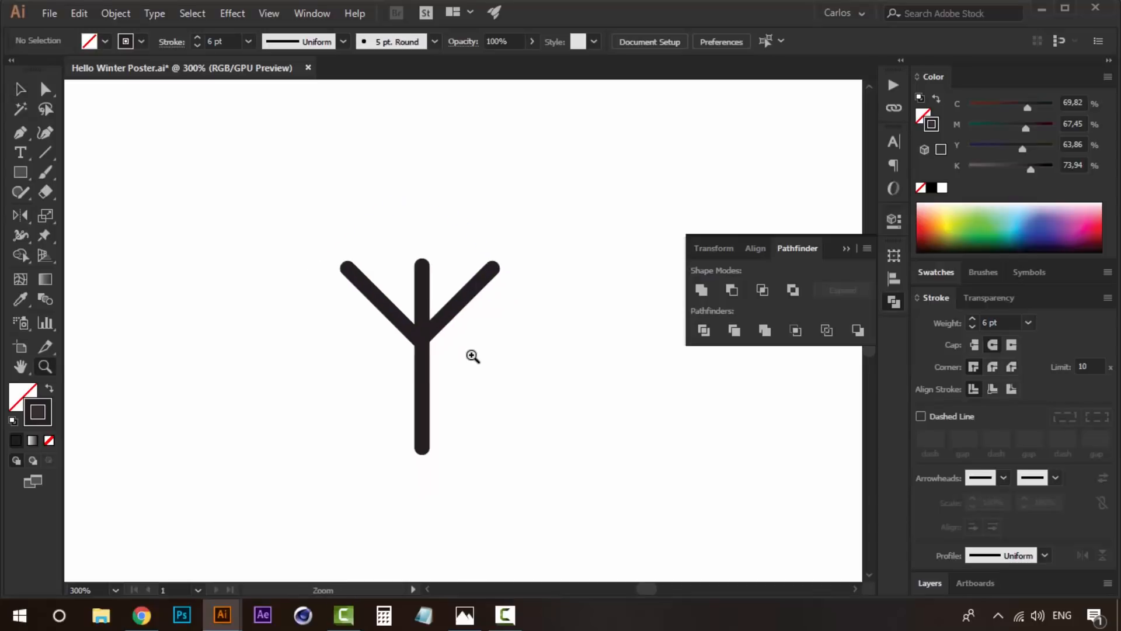
{"action": "left_click_drag", "start_coordinate": [408, 302], "coordinate": [458, 282]}
{"action": "key", "text": "v"}
{"action": "key", "text": "z"}
{"action": "left_click", "coordinate": [468, 385], "text": "alt"}
{"action": "left_click", "coordinate": [469, 385], "text": "alt"}
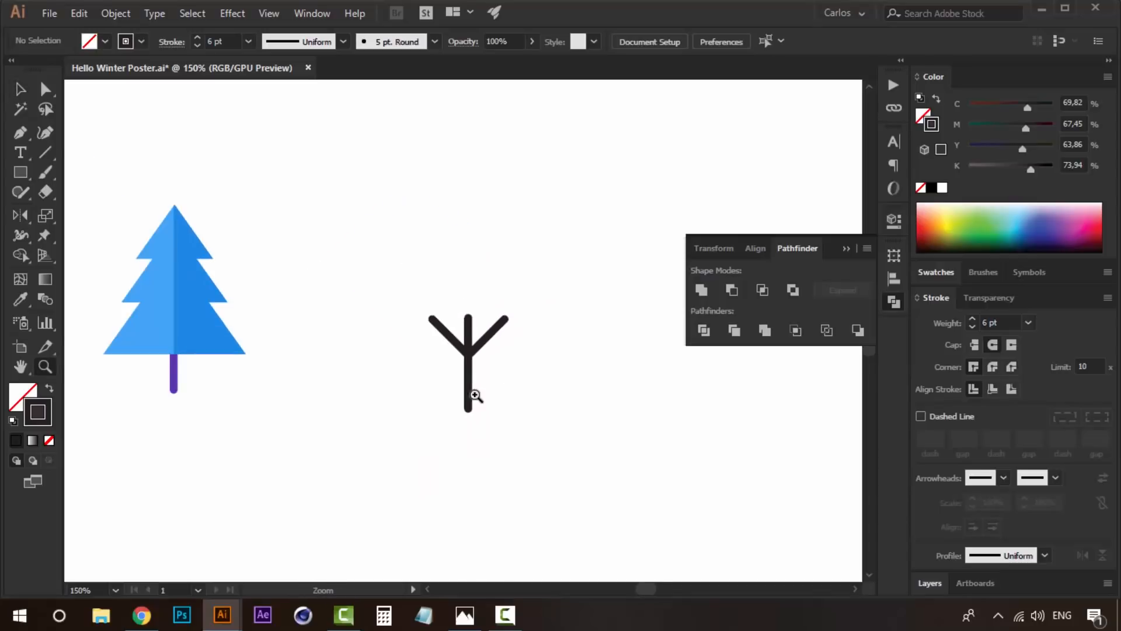
{"action": "key", "text": "space"}
{"action": "left_click_drag", "start_coordinate": [471, 383], "coordinate": [442, 404]}
{"action": "key", "text": "v"}
{"action": "left_click_drag", "start_coordinate": [497, 305], "coordinate": [377, 385]}
{"action": "left_click", "coordinate": [116, 12]}
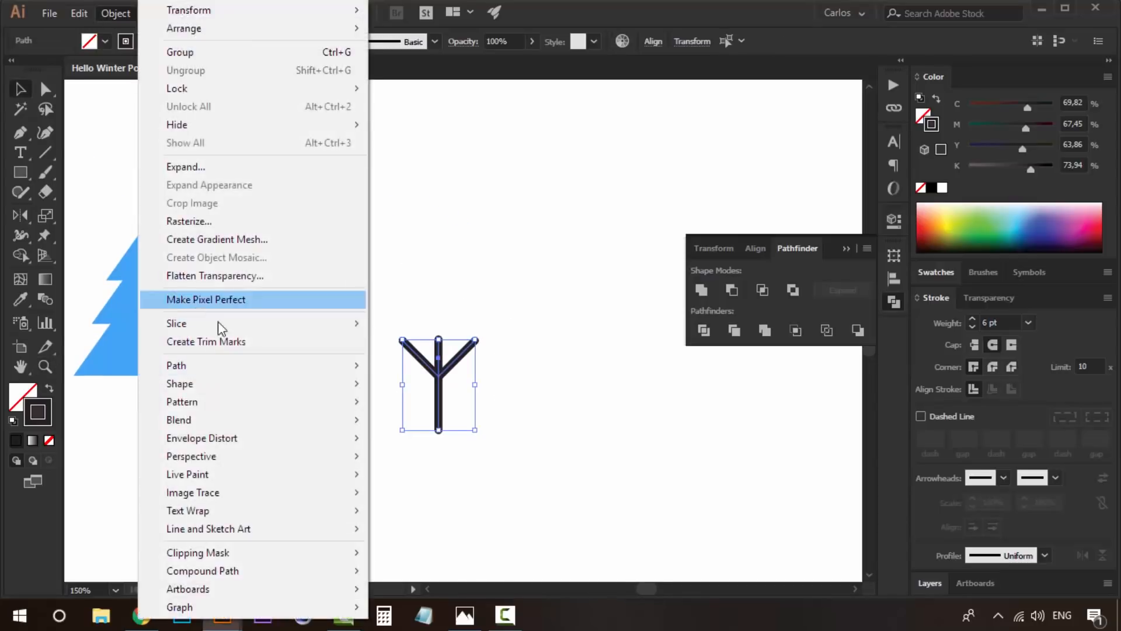
{"action": "mouse_move", "coordinate": [289, 366]}
{"action": "left_click", "coordinate": [451, 408]}
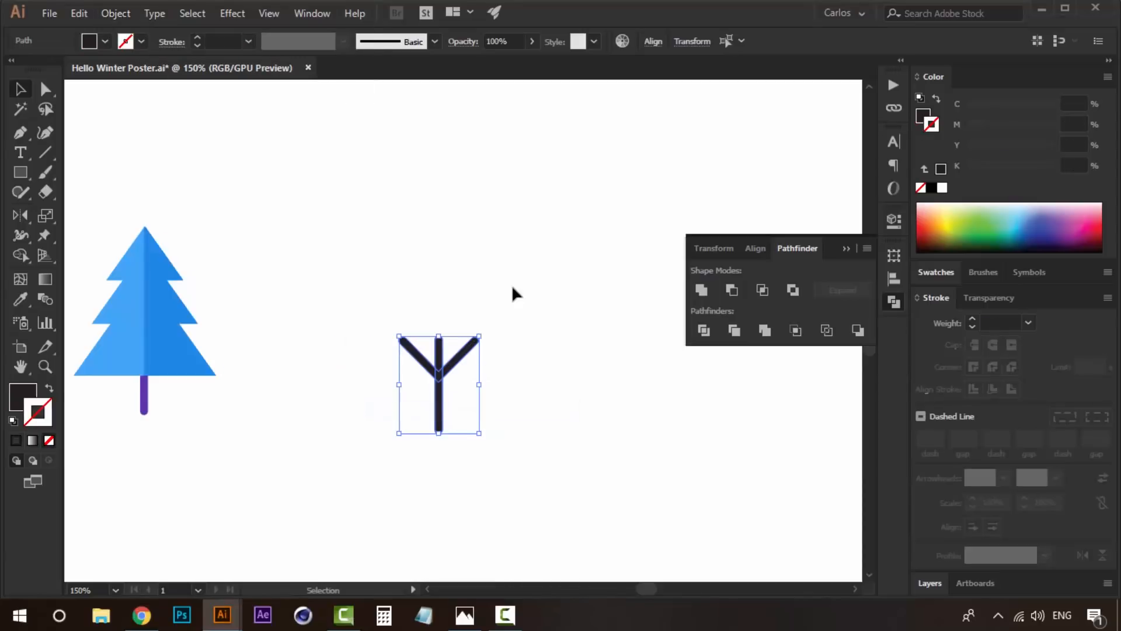
{"action": "left_click", "coordinate": [702, 289]}
{"action": "left_click", "coordinate": [550, 269]}
- Draw a circle about 25.4 mm in diameter and place it over the branches as the tree's crown
{"action": "key", "text": "z"}
{"action": "left_click", "coordinate": [525, 297]}
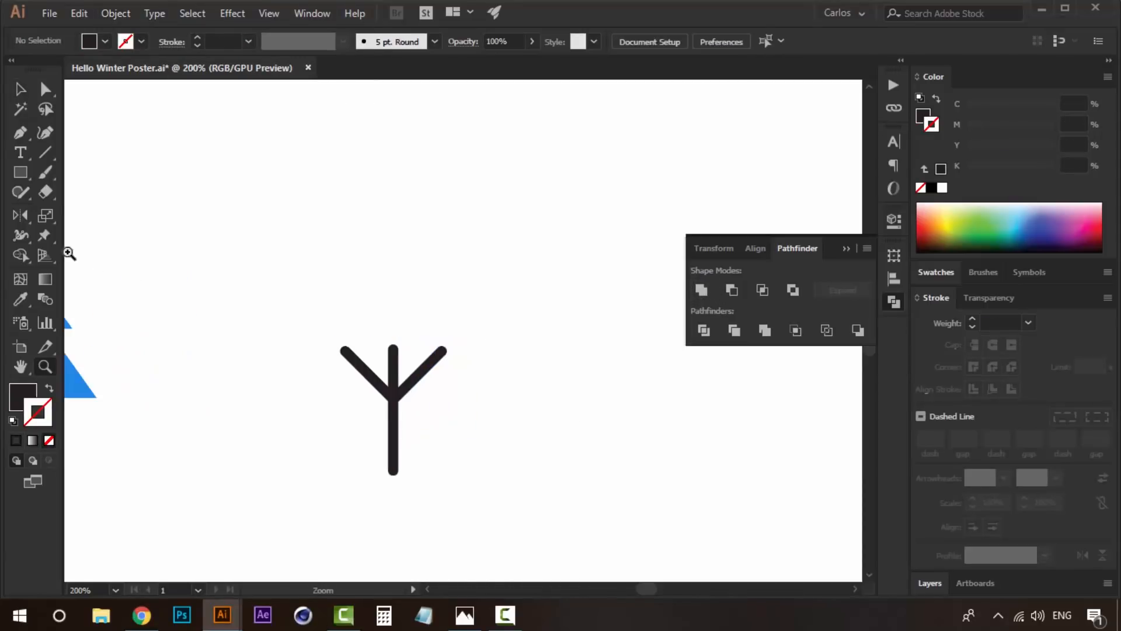
{"action": "left_click_drag", "start_coordinate": [20, 172], "coordinate": [125, 209]}
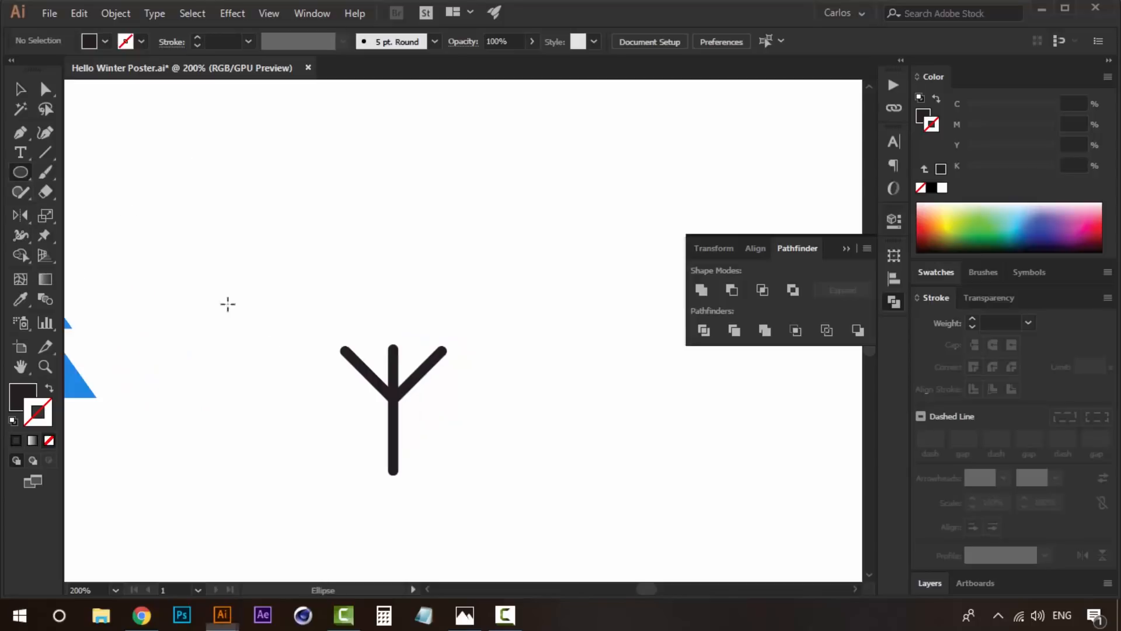
{"action": "left_click_drag", "start_coordinate": [394, 349], "coordinate": [356, 292]}
{"action": "key", "text": "v"}
{"action": "mouse_move", "coordinate": [415, 337]}
{"action": "left_mouse_down"}
{"action": "mouse_move", "coordinate": [405, 319]}
{"action": "mouse_move", "coordinate": [415, 320]}
{"action": "left_mouse_up"}
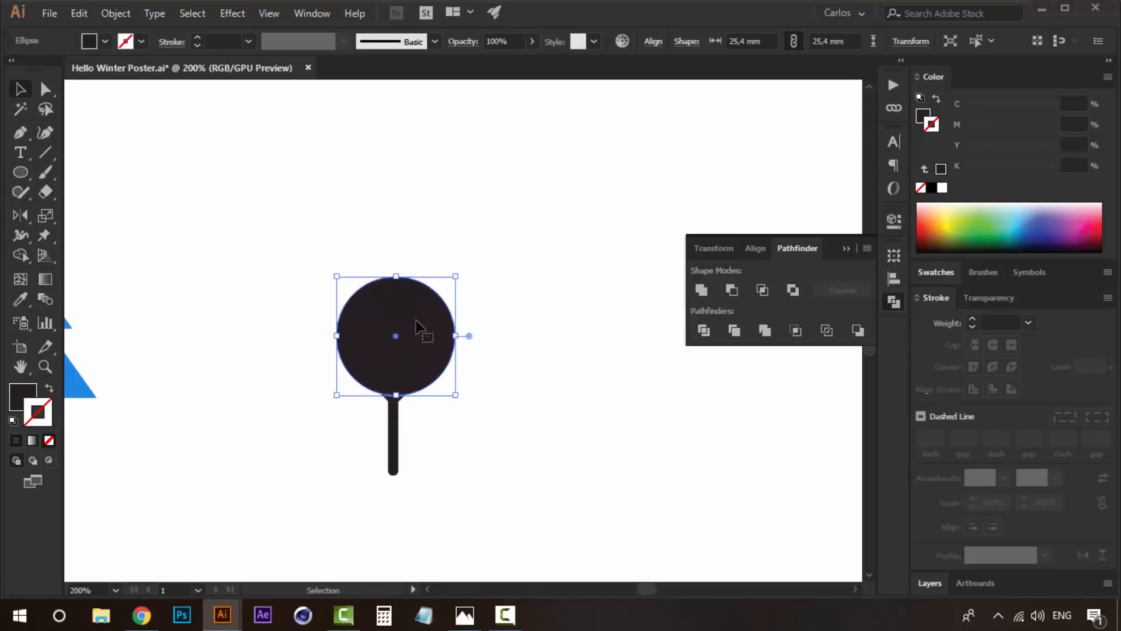
- Fill the round crown with the lighter blue sampled from the fourth palette circle
{"action": "key", "text": "ctrl+minus"}
{"action": "key", "text": "ctrl+minus"}
{"action": "key", "text": "ctrl+minus"}
{"action": "key", "text": "ctrl+minus"}
{"action": "key", "text": "i"}
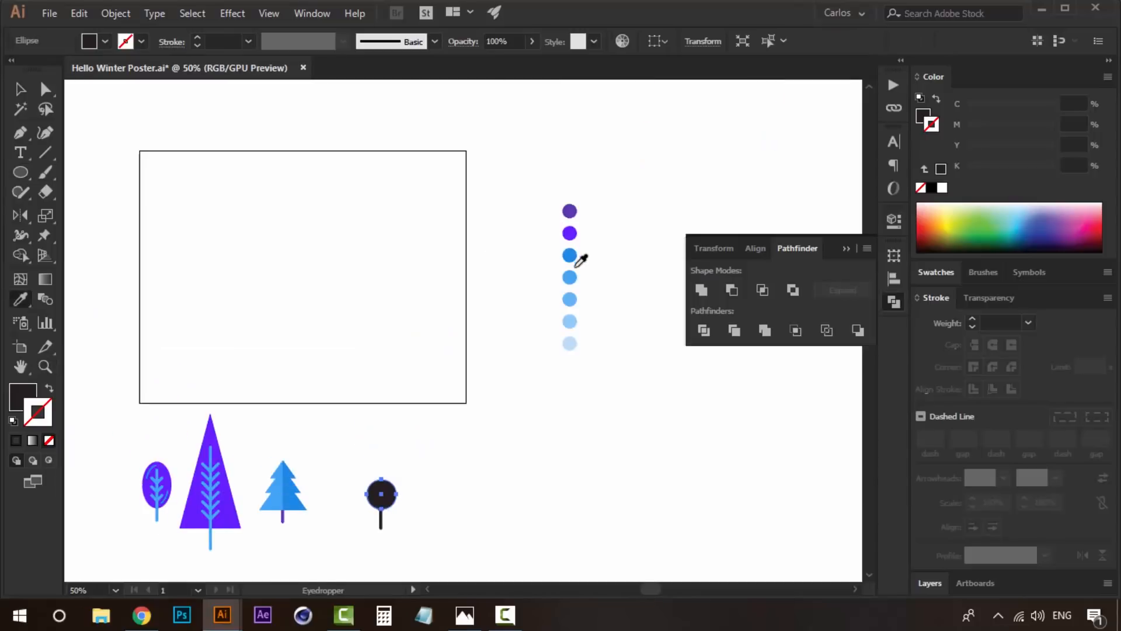
{"action": "left_click", "coordinate": [572, 275]}
- Send the blue circle to the back so it sits behind the trunk and branches
{"action": "left_click_drag", "start_coordinate": [454, 357], "coordinate": [472, 268]}
{"action": "key", "text": "z"}
{"action": "left_click", "coordinate": [401, 383]}
{"action": "left_click", "coordinate": [401, 383]}
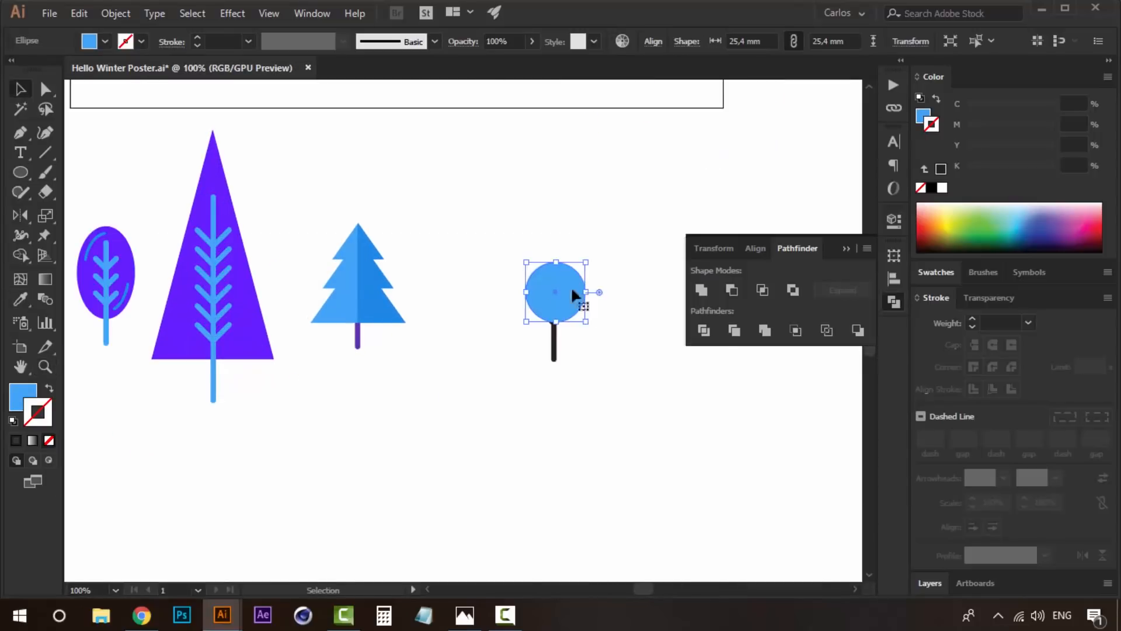
{"action": "key", "text": "v"}
{"action": "right_click", "coordinate": [548, 298]}
{"action": "mouse_move", "coordinate": [642, 514]}
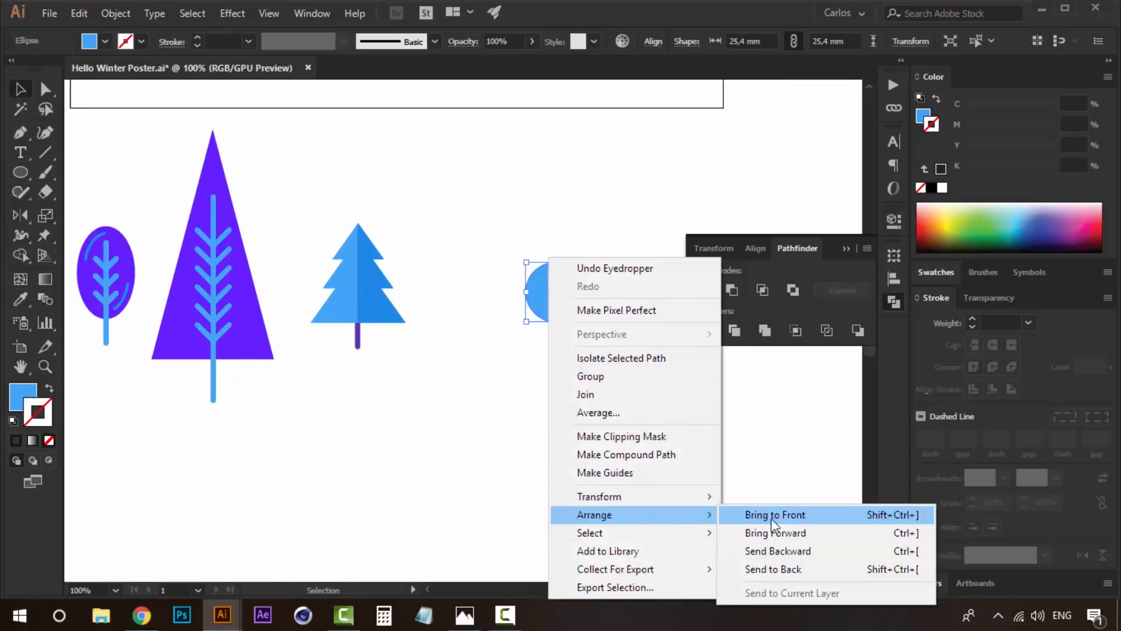
{"action": "left_click", "coordinate": [791, 568]}
{"action": "left_click", "coordinate": [604, 360]}
- Fill the round tree's trunk and branches with the bright violet from the palette
{"action": "left_click", "coordinate": [553, 334]}
{"action": "left_click_drag", "start_coordinate": [648, 238], "coordinate": [474, 406]}
{"action": "key", "text": "i"}
{"action": "left_click", "coordinate": [562, 118]}
{"action": "left_click_drag", "start_coordinate": [409, 440], "coordinate": [569, 129]}
- Nudge the blue circle to centre it on the branching trunk
{"action": "key", "text": "v"}
{"action": "left_click", "coordinate": [397, 347]}
{"action": "key", "text": "z"}
{"action": "left_click", "coordinate": [365, 344]}
{"action": "key", "text": "v"}
{"action": "left_click_drag", "start_coordinate": [447, 284], "coordinate": [444, 282]}
{"action": "key", "text": "z"}
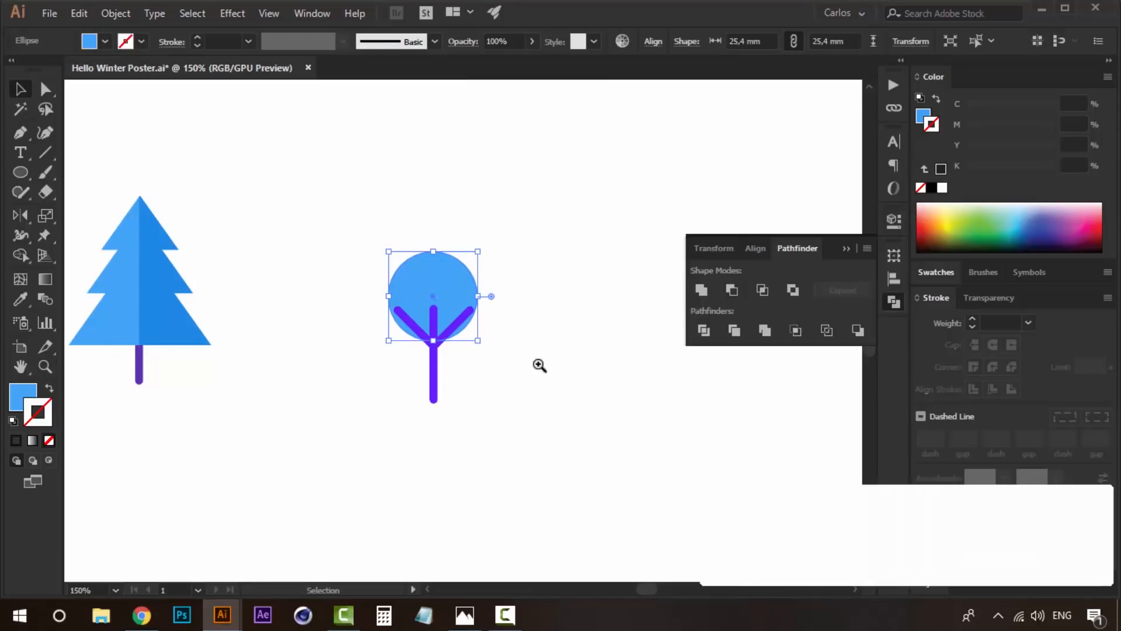
- Enlarge the blue crown circle to about 28.34 mm and centre it on the branching trunk
{"action": "left_click", "coordinate": [20, 89]}
{"action": "left_click", "coordinate": [475, 206]}
{"action": "left_click_drag", "start_coordinate": [458, 266], "coordinate": [464, 272]}
{"action": "key", "text": "Right"}
{"action": "left_click", "coordinate": [586, 280]}
{"action": "left_click", "coordinate": [463, 276]}
{"action": "left_click_drag", "start_coordinate": [480, 260], "coordinate": [484, 249]}
{"action": "key", "text": "Up"}
{"action": "key", "text": "a"}
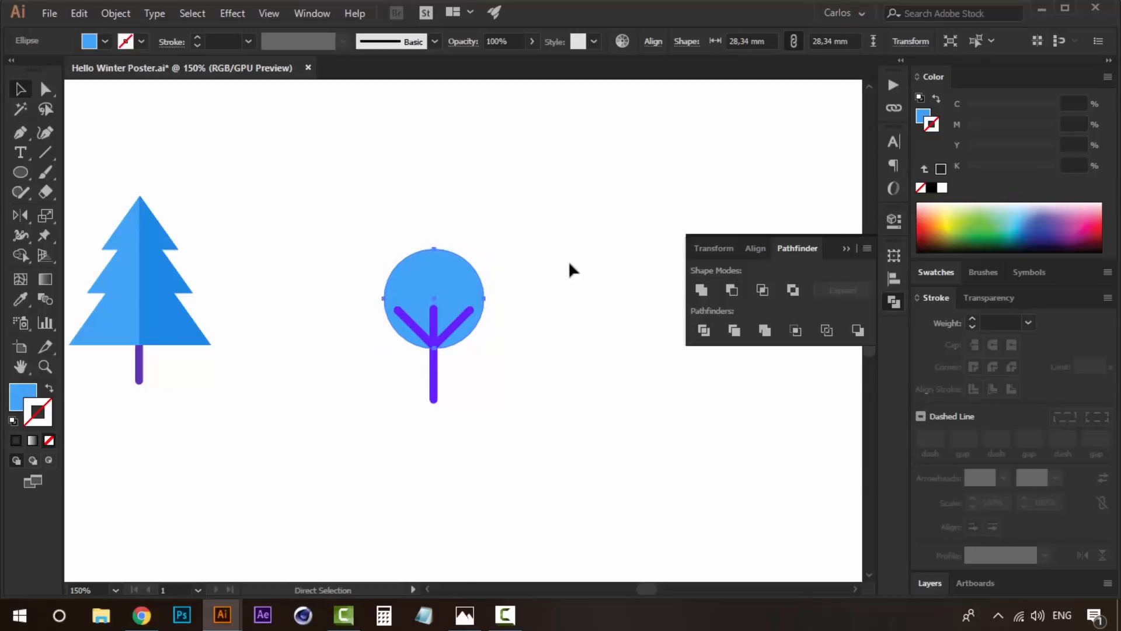
{"action": "key", "text": "v"}
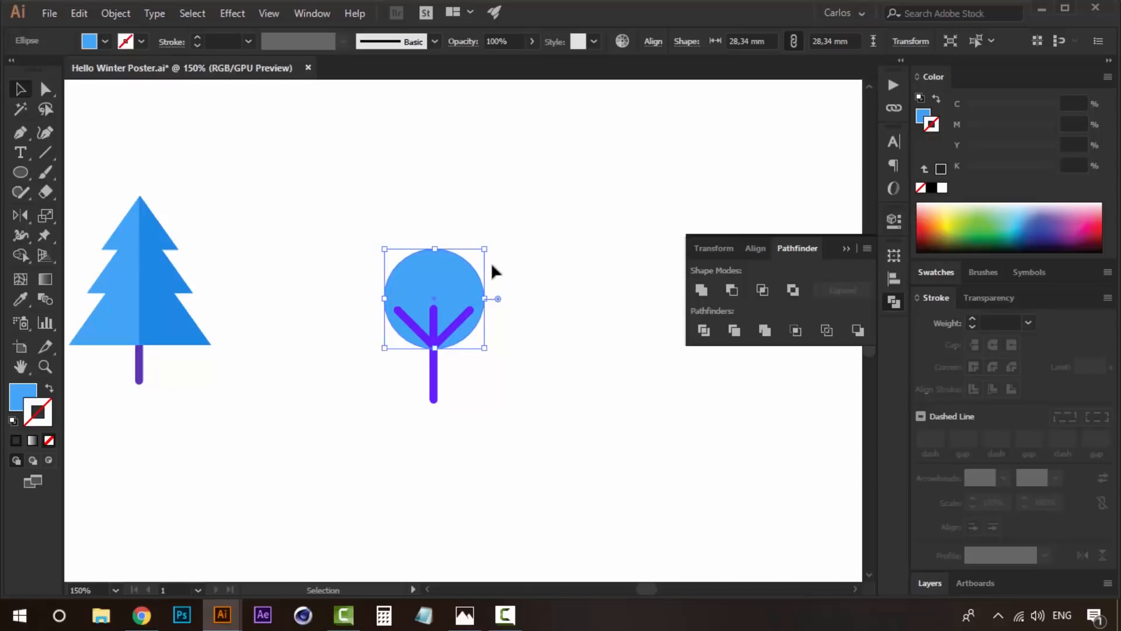
- Make a larger copy of the crown circle, about 39.39 mm wide with the same base, and send it to the back
{"action": "mouse_move", "coordinate": [488, 252]}
{"action": "left_mouse_down"}
{"action": "mouse_move", "coordinate": [511, 231]}
{"action": "mouse_move", "coordinate": [482, 244]}
{"action": "left_mouse_up"}
{"action": "right_click", "coordinate": [472, 236]}
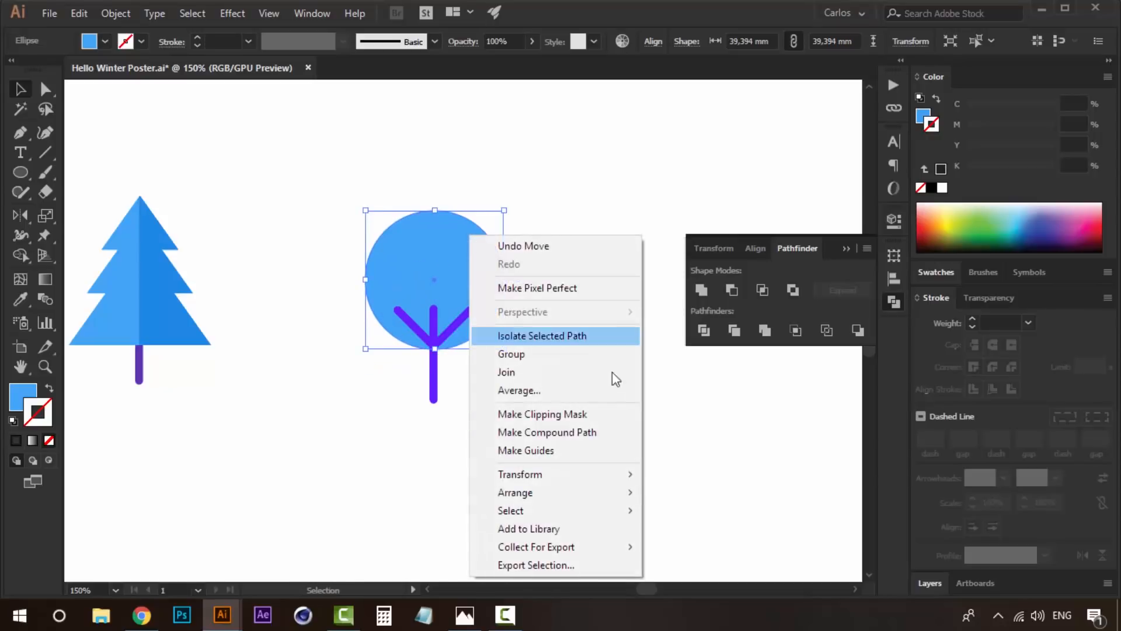
{"action": "mouse_move", "coordinate": [607, 493]}
{"action": "left_click", "coordinate": [708, 544]}
- Try the third-lightest palette blue as the fill of the larger crown circle
{"action": "key", "text": "space"}
{"action": "left_click_drag", "start_coordinate": [582, 253], "coordinate": [386, 443]}
{"action": "left_click_drag", "start_coordinate": [536, 257], "coordinate": [410, 463]}
{"action": "left_click_drag", "start_coordinate": [553, 234], "coordinate": [428, 447]}
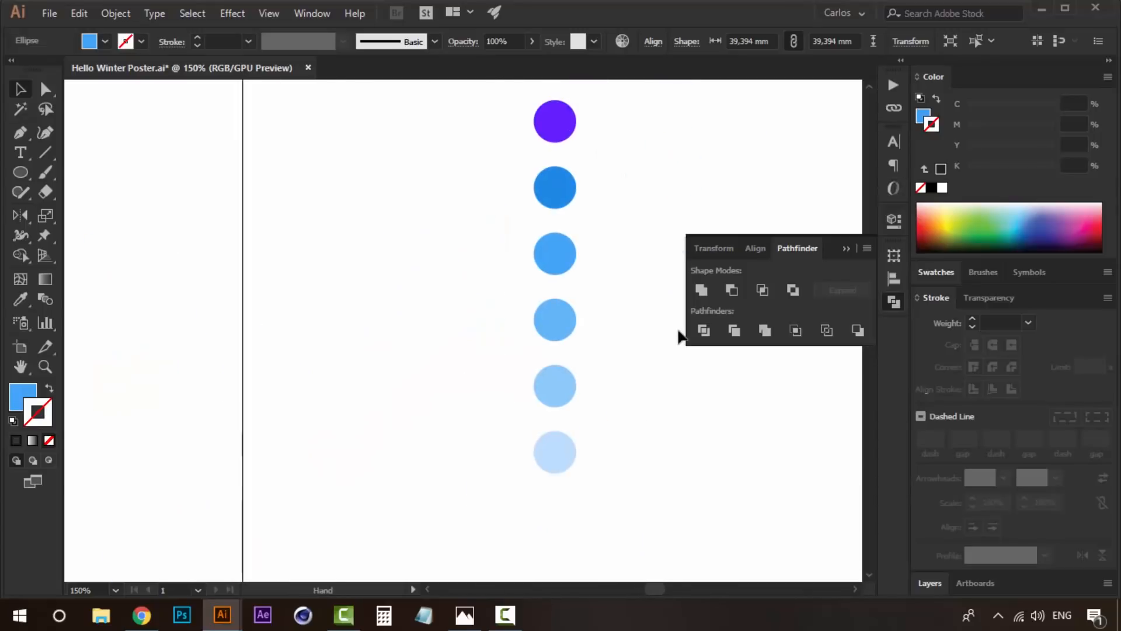
{"action": "key", "text": "i"}
{"action": "left_click", "coordinate": [567, 330]}
{"action": "key", "text": "space"}
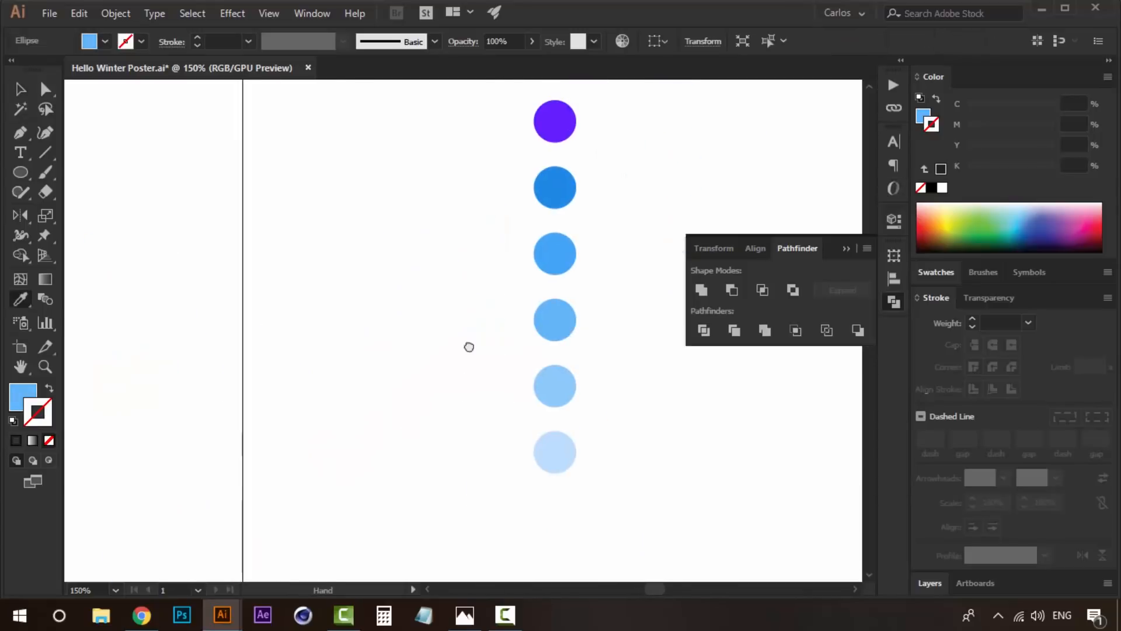
{"action": "left_click_drag", "start_coordinate": [328, 507], "coordinate": [568, 165]}
{"action": "left_click_drag", "start_coordinate": [455, 373], "coordinate": [377, 412]}
- Fill the larger crown circle with the second-lightest blue sampled from the palette circles
{"action": "left_click_drag", "start_coordinate": [566, 241], "coordinate": [467, 356]}
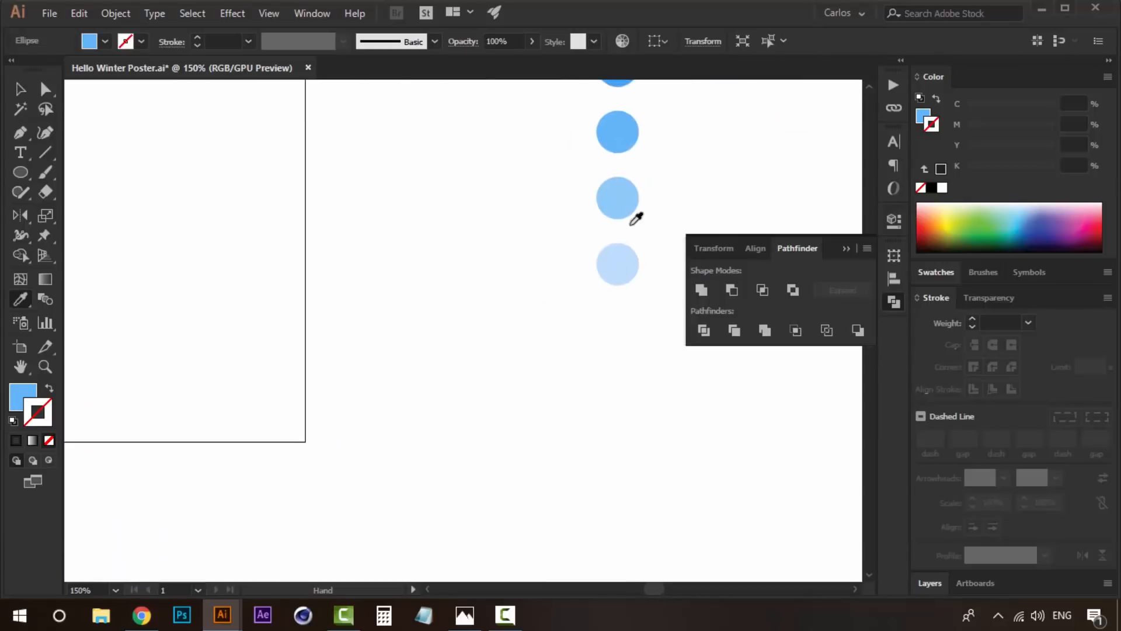
{"action": "left_click", "coordinate": [617, 200]}
{"action": "key", "text": "space"}
{"action": "left_click_drag", "start_coordinate": [356, 453], "coordinate": [623, 155]}
{"action": "left_click_drag", "start_coordinate": [439, 343], "coordinate": [534, 211]}
{"action": "key", "text": "v"}
{"action": "left_click", "coordinate": [517, 290]}
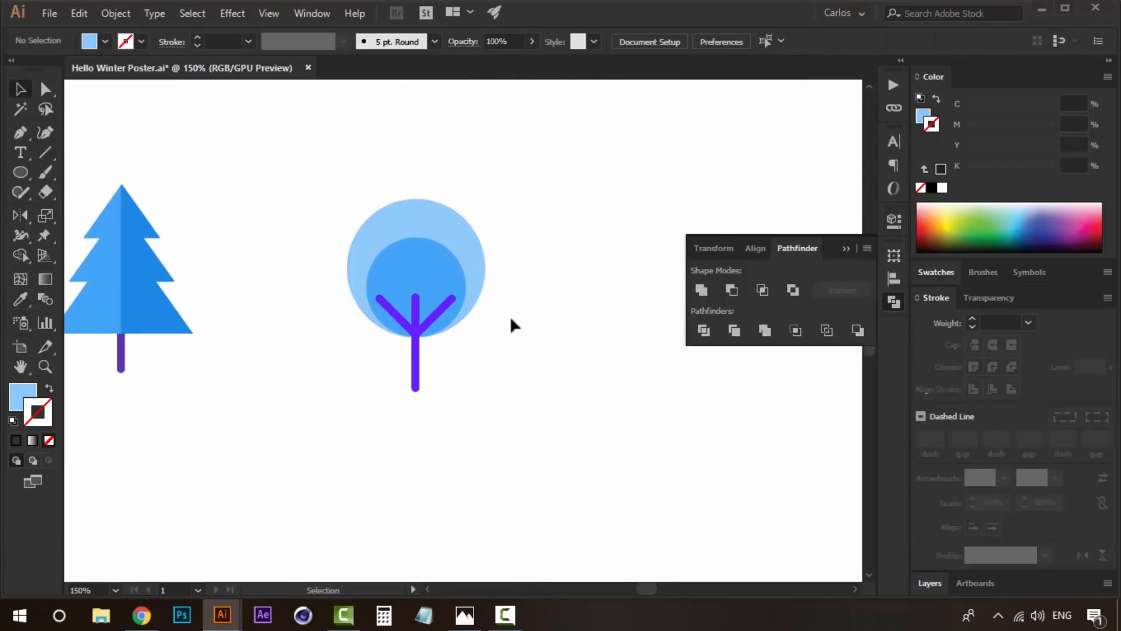
- Group the round tree's crown circles, trunk and branches
{"action": "key", "text": "space"}
{"action": "left_click_drag", "start_coordinate": [512, 337], "coordinate": [551, 370]}
{"action": "left_click_drag", "start_coordinate": [549, 188], "coordinate": [361, 507]}
{"action": "left_click_drag", "start_coordinate": [467, 356], "coordinate": [397, 356]}
{"action": "key", "text": "ctrl+alt+space"}
{"action": "left_click", "coordinate": [411, 369], "text": "ctrl+alt"}
{"action": "left_click", "coordinate": [411, 369], "text": "ctrl+alt"}
{"action": "left_click", "coordinate": [411, 369], "text": "ctrl+alt"}
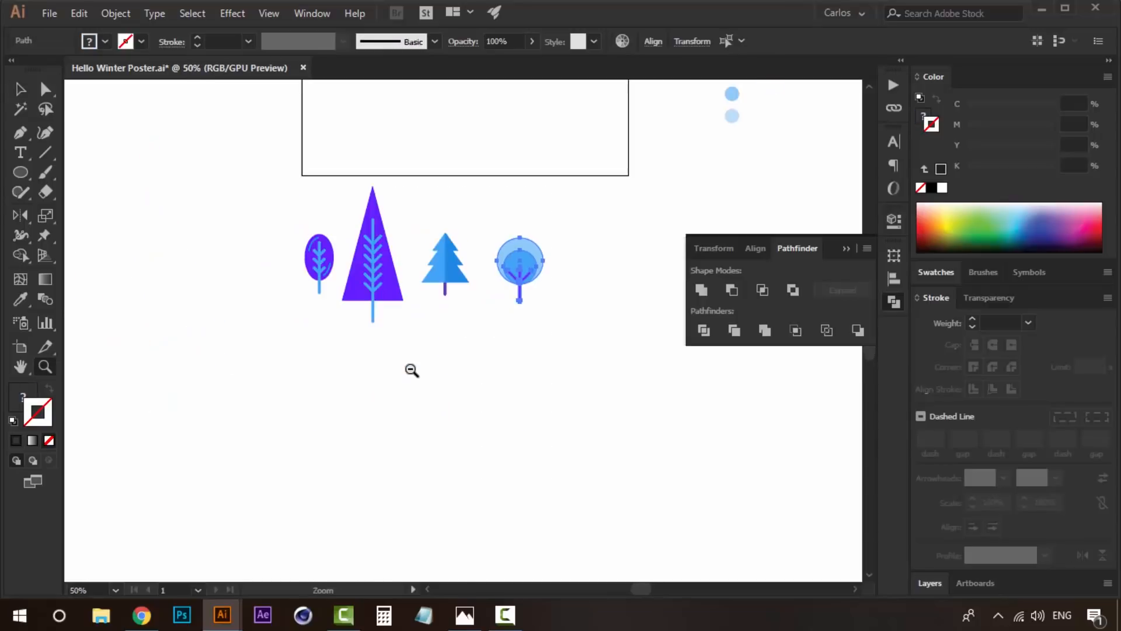
{"action": "key", "text": "ctrl+g"}
- Group the parts of the fir, triangular and oval trees, each tree as its own group
{"action": "key", "text": "ctrl+space"}
{"action": "left_click", "coordinate": [472, 279], "text": "ctrl"}
{"action": "left_click_drag", "start_coordinate": [464, 265], "coordinate": [390, 373]}
{"action": "left_click_drag", "start_coordinate": [371, 218], "coordinate": [292, 429]}
{"action": "key", "text": "ctrl+g"}
{"action": "left_click_drag", "start_coordinate": [288, 382], "coordinate": [271, 370]}
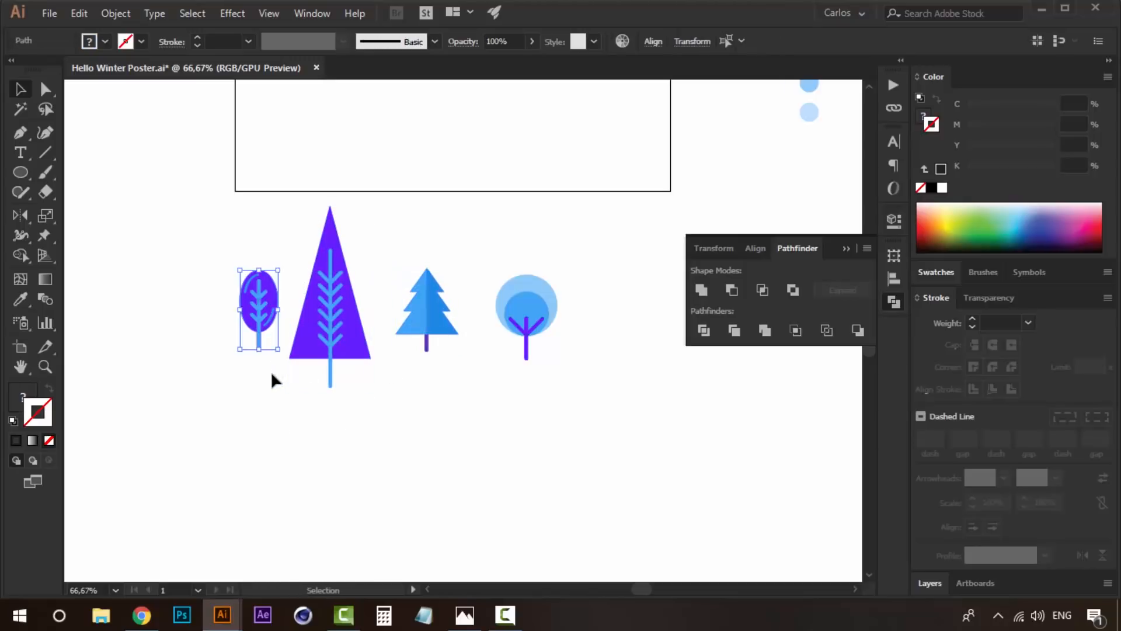
{"action": "key", "text": "ctrl+g"}
- Shift the four grouped trees left and slightly down in a spaced row below the artboard, and collapse the Pathfinder panel
{"action": "left_click_drag", "start_coordinate": [384, 331], "coordinate": [379, 409]}
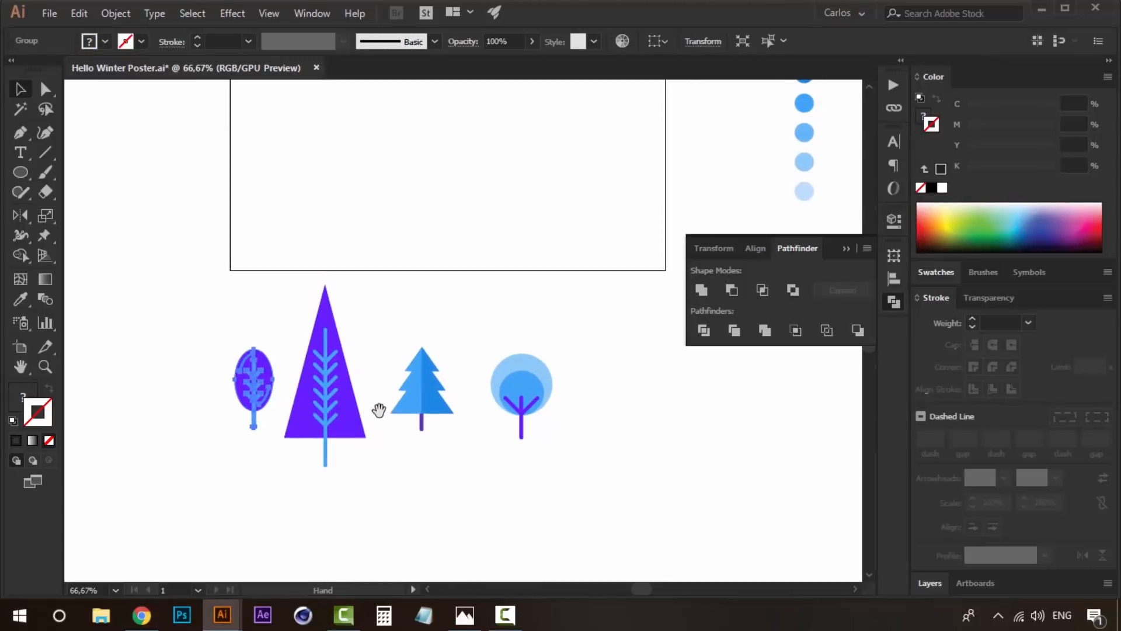
{"action": "left_click", "coordinate": [310, 431], "text": "ctrl+alt"}
{"action": "left_click_drag", "start_coordinate": [412, 300], "coordinate": [383, 318]}
{"action": "left_click_drag", "start_coordinate": [467, 324], "coordinate": [446, 344]}
{"action": "left_click_drag", "start_coordinate": [565, 300], "coordinate": [546, 329]}
{"action": "left_click_drag", "start_coordinate": [633, 313], "coordinate": [606, 327]}
{"action": "left_click_drag", "start_coordinate": [498, 337], "coordinate": [347, 345]}
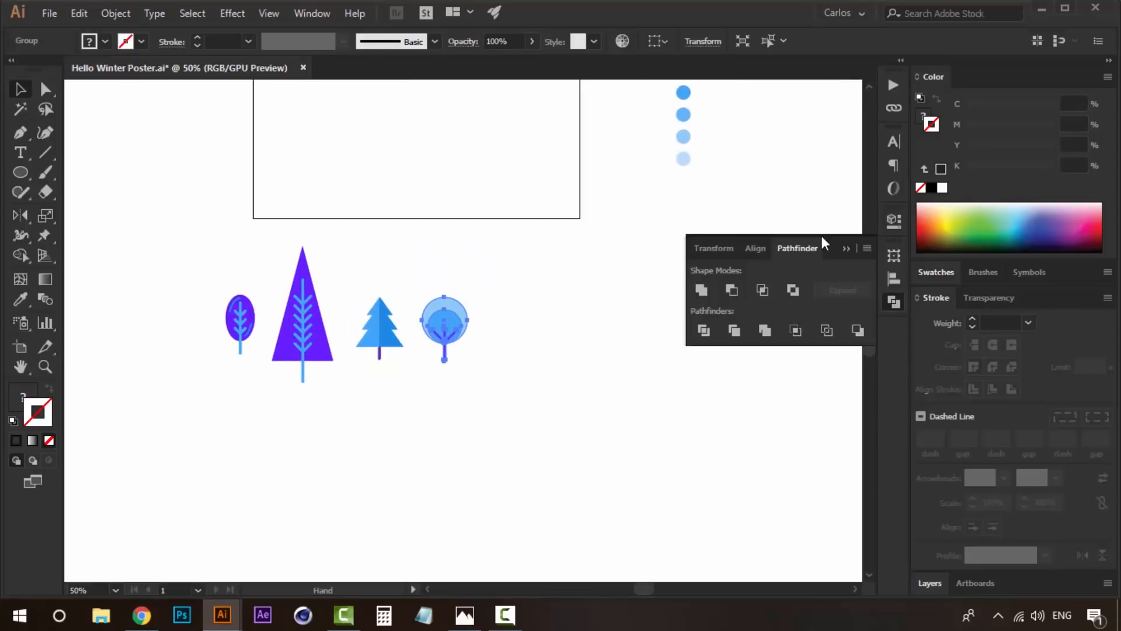
{"action": "left_click", "coordinate": [846, 248]}
{"action": "left_click", "coordinate": [620, 320]}
- Draw a vertical line in the empty space beside the round tree and give it a 6 pt black stroke
{"action": "scroll", "coordinate": [620, 320], "scroll_direction": "up", "scroll_amount": 3}
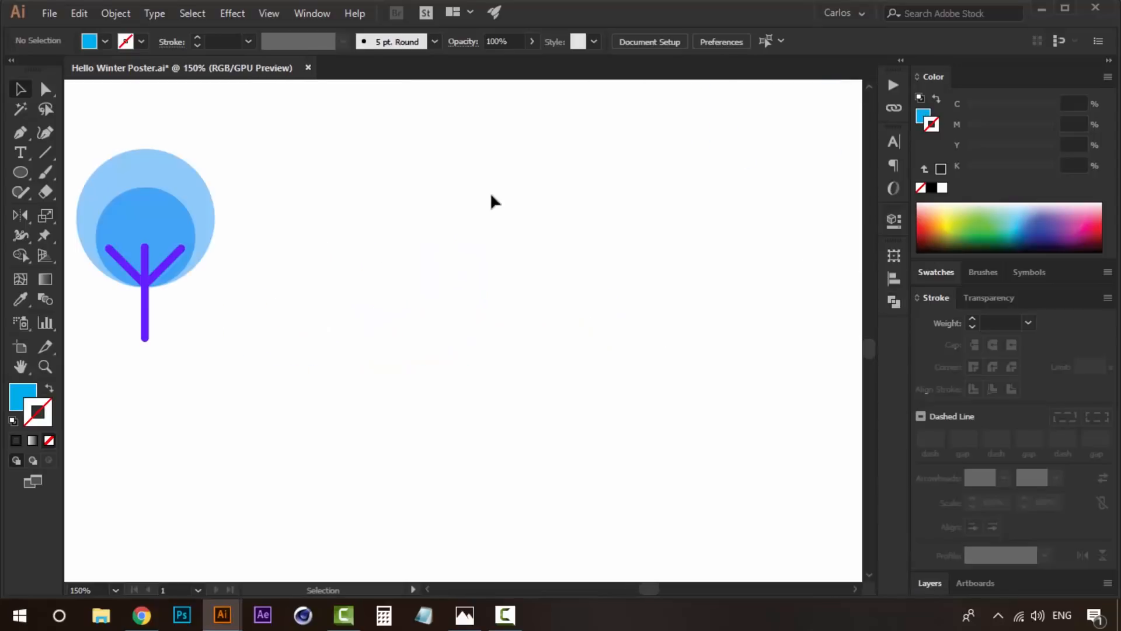
{"action": "left_click", "coordinate": [46, 154]}
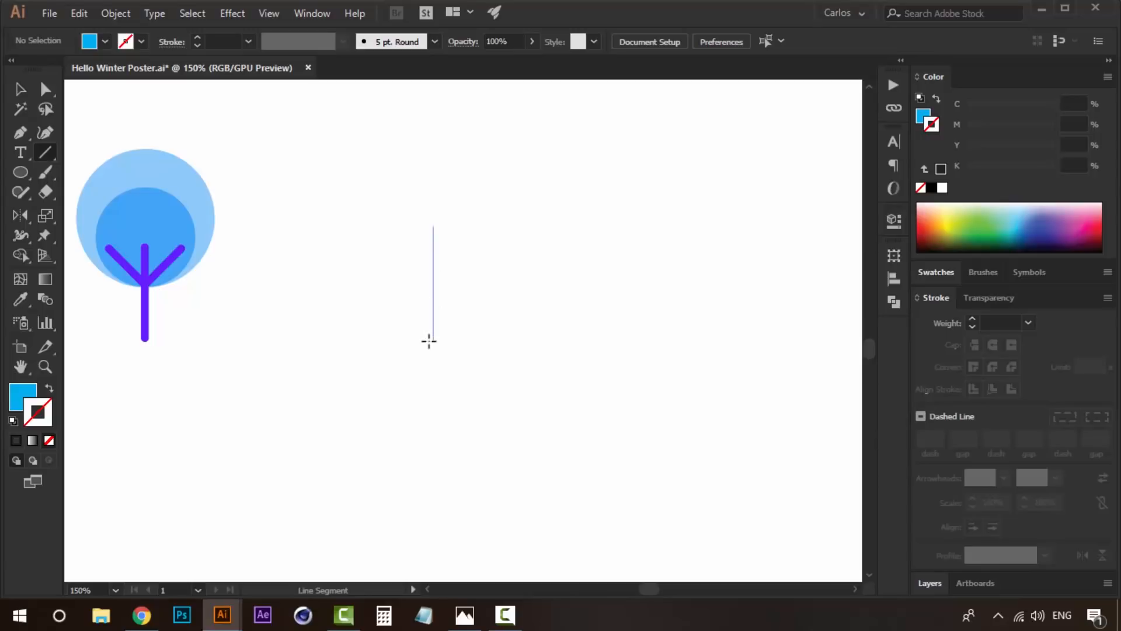
{"action": "left_click_drag", "start_coordinate": [428, 346], "coordinate": [429, 345]}
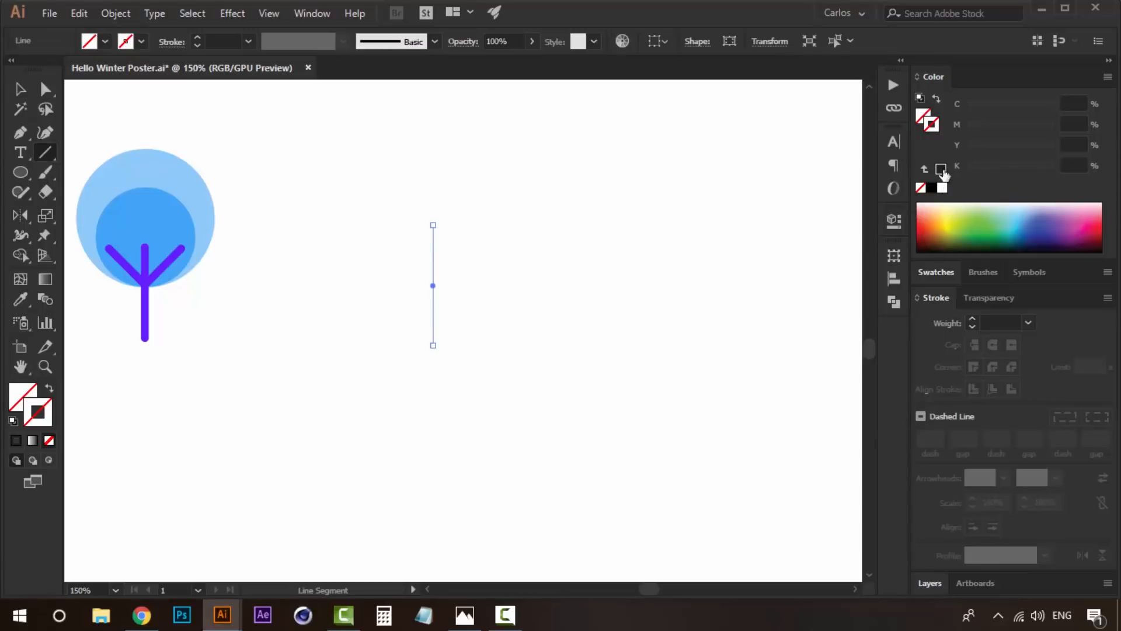
{"action": "left_click", "coordinate": [941, 170]}
{"action": "left_click", "coordinate": [971, 319]}
{"action": "left_click", "coordinate": [971, 319]}
{"action": "left_click", "coordinate": [971, 318]}
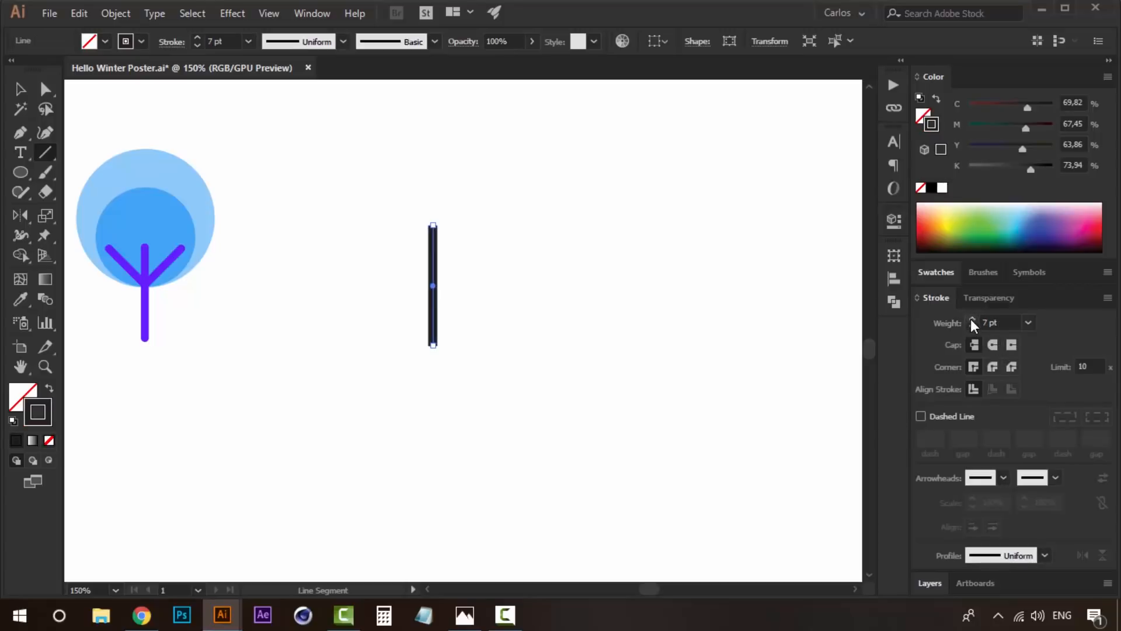
{"action": "left_click", "coordinate": [971, 326]}
{"action": "key", "text": "v"}
{"action": "left_click", "coordinate": [496, 303]}
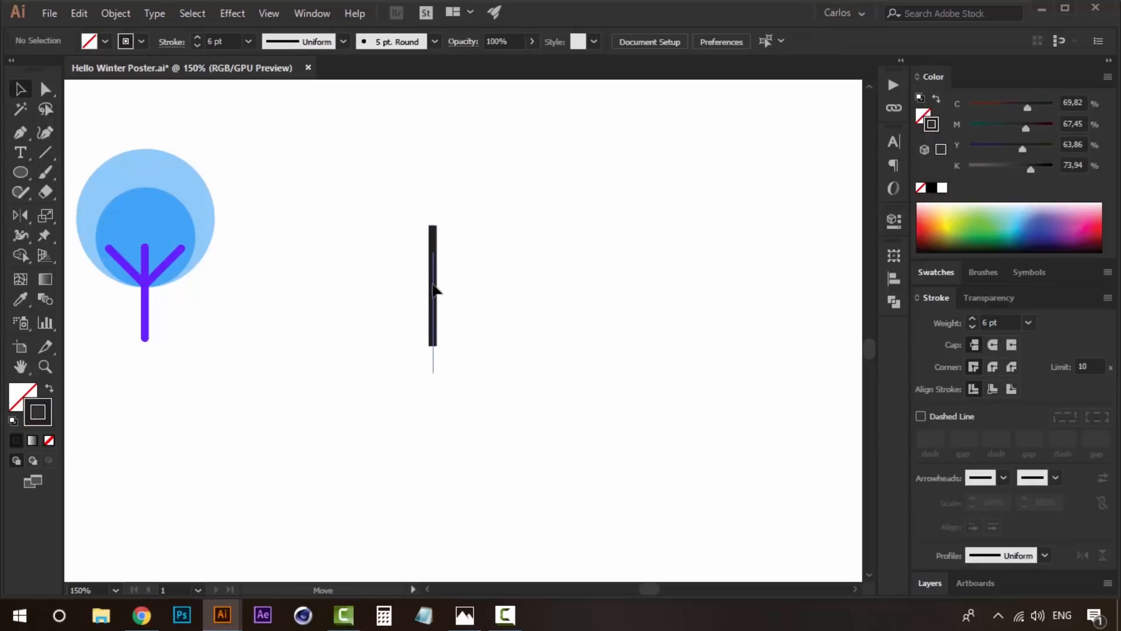
- Move the vertical line slightly down and give its stroke round caps
{"action": "left_click_drag", "start_coordinate": [434, 289], "coordinate": [434, 332]}
{"action": "left_click", "coordinate": [463, 307]}
{"action": "left_click", "coordinate": [432, 303]}
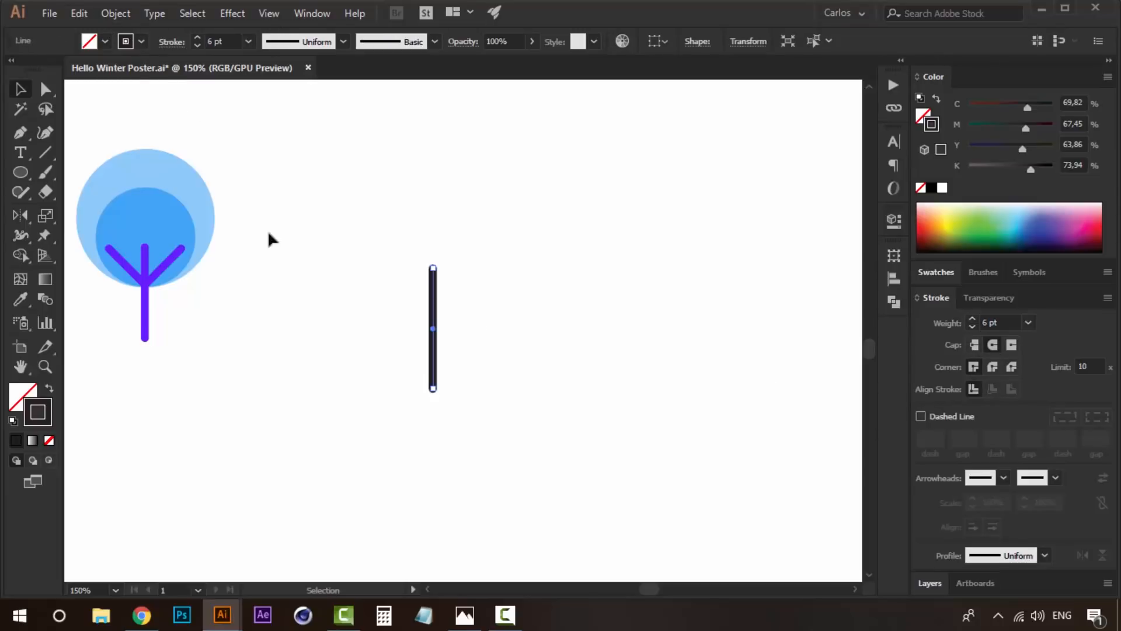
{"action": "left_click", "coordinate": [401, 249]}
- Draw a square over the line's upper half, rotate it 45° into a diamond and centre it on the line
{"action": "left_click_drag", "start_coordinate": [16, 177], "coordinate": [94, 191]}
{"action": "key", "text": "m"}
{"action": "left_click_drag", "start_coordinate": [426, 252], "coordinate": [397, 240]}
{"action": "key", "text": "v"}
{"action": "left_click_drag", "start_coordinate": [473, 241], "coordinate": [458, 210]}
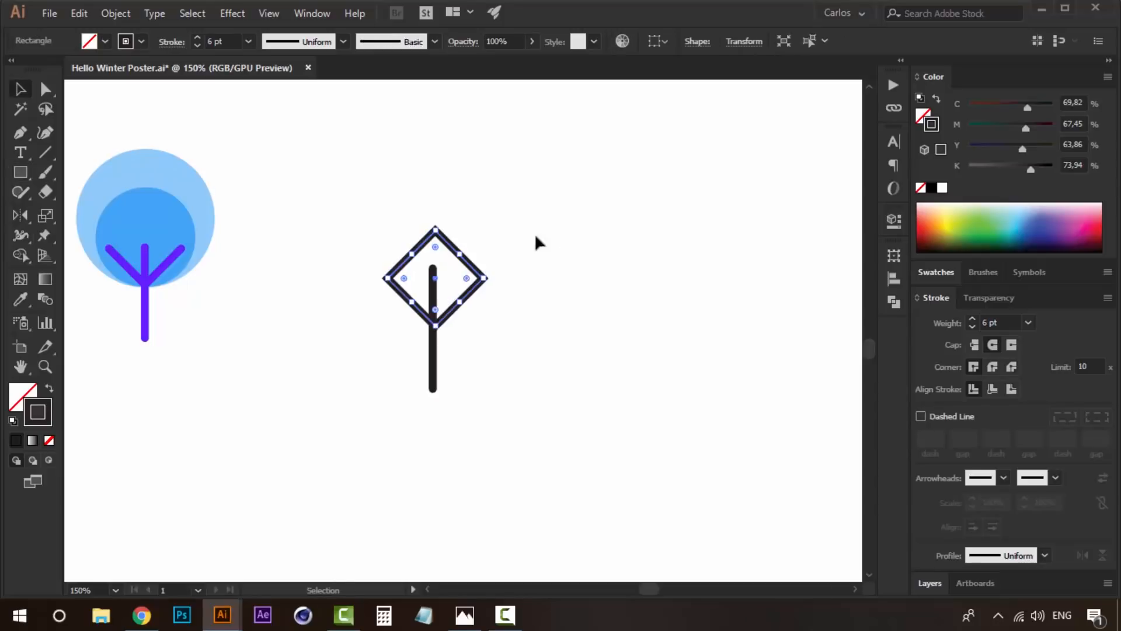
{"action": "left_click", "coordinate": [562, 234]}
{"action": "left_click_drag", "start_coordinate": [468, 263], "coordinate": [465, 276]}
{"action": "left_click", "coordinate": [523, 281]}
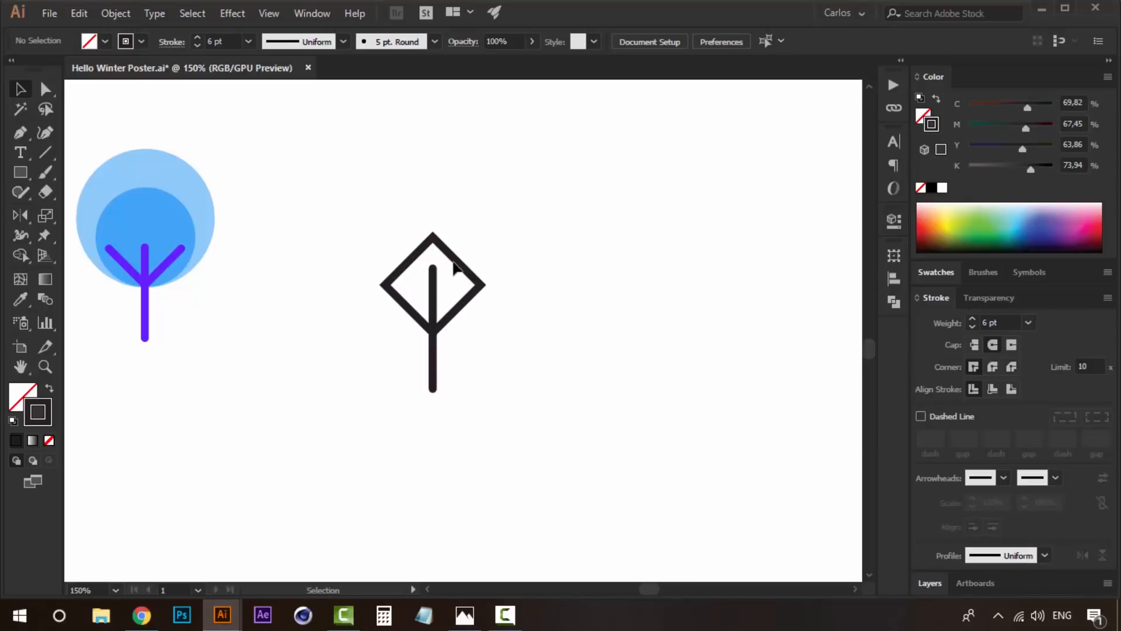
- Raise the diamond along the line and scale it down to roughly half its size at the line's upper end
{"action": "left_click", "coordinate": [456, 261]}
{"action": "key", "text": "Up"}
{"action": "key", "text": "Up"}
{"action": "key", "text": "Up"}
{"action": "key", "text": "Up"}
{"action": "key", "text": "Up"}
{"action": "key", "text": "Up"}
{"action": "key", "text": "Up"}
{"action": "key", "text": "Up"}
{"action": "key", "text": "Up"}
{"action": "key", "text": "Up"}
{"action": "key", "text": "Up"}
{"action": "key", "text": "Up"}
{"action": "key", "text": "Up"}
{"action": "key", "text": "Up"}
{"action": "key", "text": "Up"}
{"action": "key", "text": "Up"}
{"action": "key", "text": "Up"}
{"action": "key", "text": "Up"}
{"action": "key", "text": "Up"}
{"action": "key", "text": "Up"}
{"action": "key", "text": "Up"}
{"action": "key", "text": "Up"}
{"action": "key", "text": "Up"}
{"action": "key", "text": "Up"}
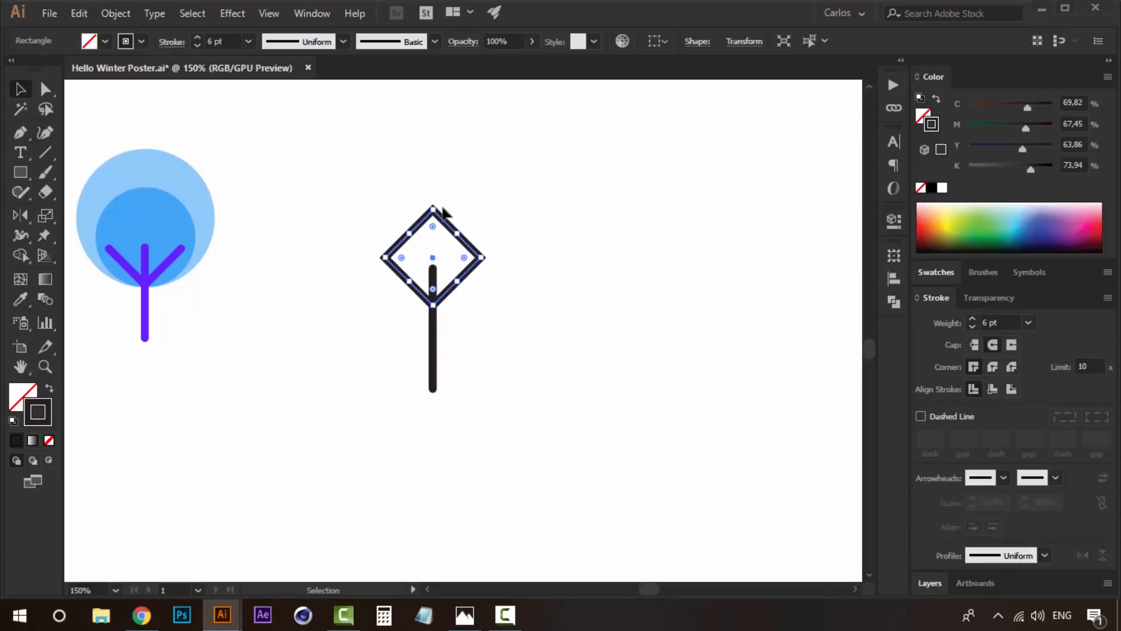
{"action": "left_click_drag", "start_coordinate": [433, 207], "coordinate": [432, 265]}
{"action": "key", "text": "z"}
{"action": "left_click", "coordinate": [443, 296]}
{"action": "left_click", "coordinate": [447, 292]}
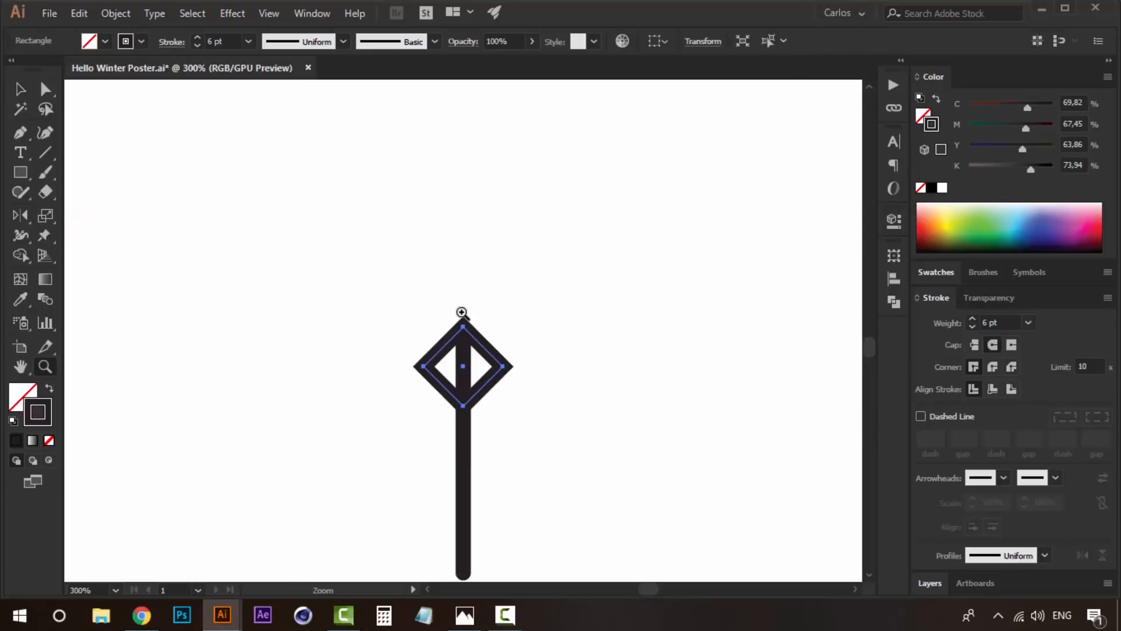
- Delete the diamond's two upper sides to leave a V-shaped pair of branches on the line
{"action": "key", "text": "a"}
{"action": "left_click", "coordinate": [459, 311]}
{"action": "key", "text": "space"}
{"action": "left_click_drag", "start_coordinate": [501, 338], "coordinate": [480, 258]}
{"action": "key", "text": "v"}
{"action": "key", "text": "a"}
{"action": "left_click", "coordinate": [442, 251]}
{"action": "key", "text": "Delete"}
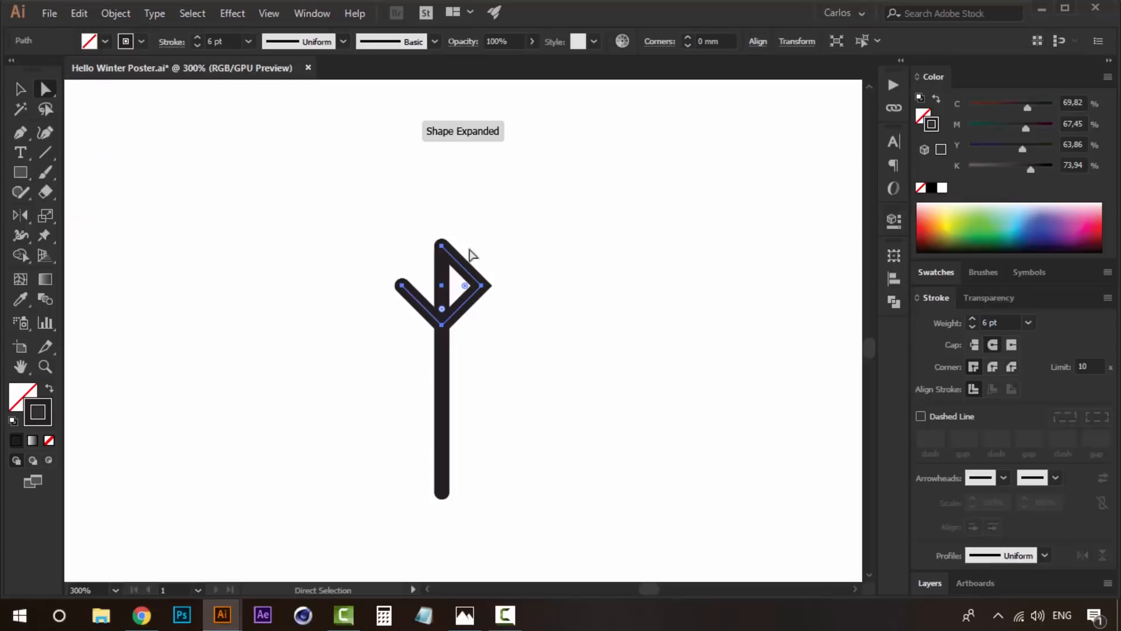
{"action": "left_click", "coordinate": [445, 250]}
{"action": "key", "text": "Delete"}
{"action": "left_click", "coordinate": [584, 243]}
- Nudge the V-shaped branches slightly upward along the line
{"action": "key", "text": "v"}
{"action": "left_click", "coordinate": [469, 304]}
{"action": "key", "text": "Up"}
{"action": "key", "text": "Up"}
{"action": "key", "text": "Up"}
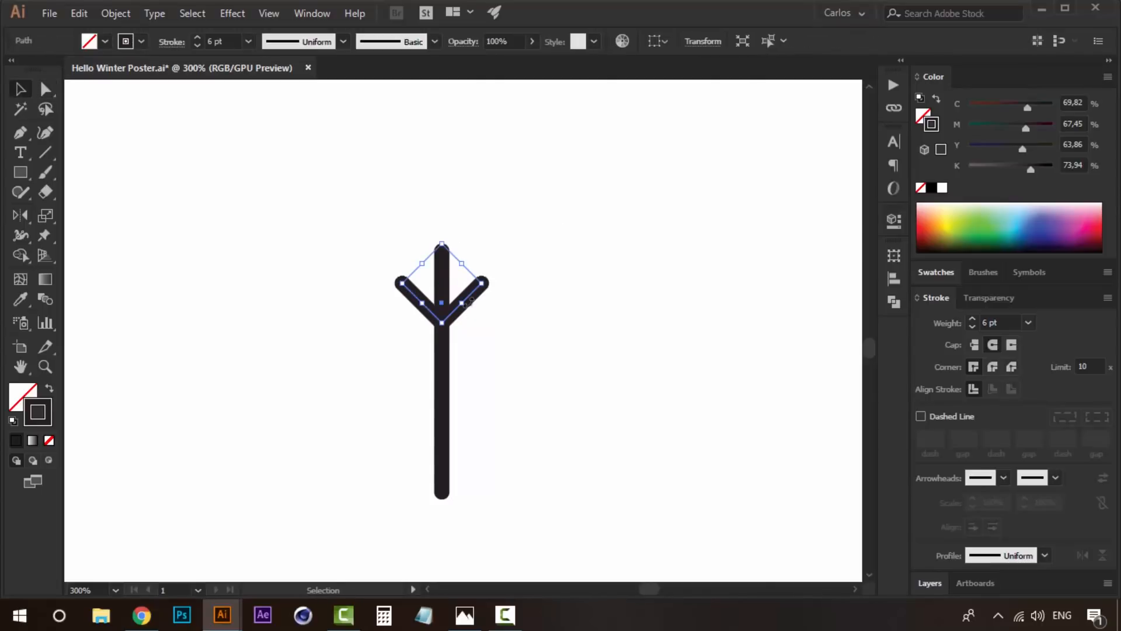
{"action": "left_click", "coordinate": [568, 272]}
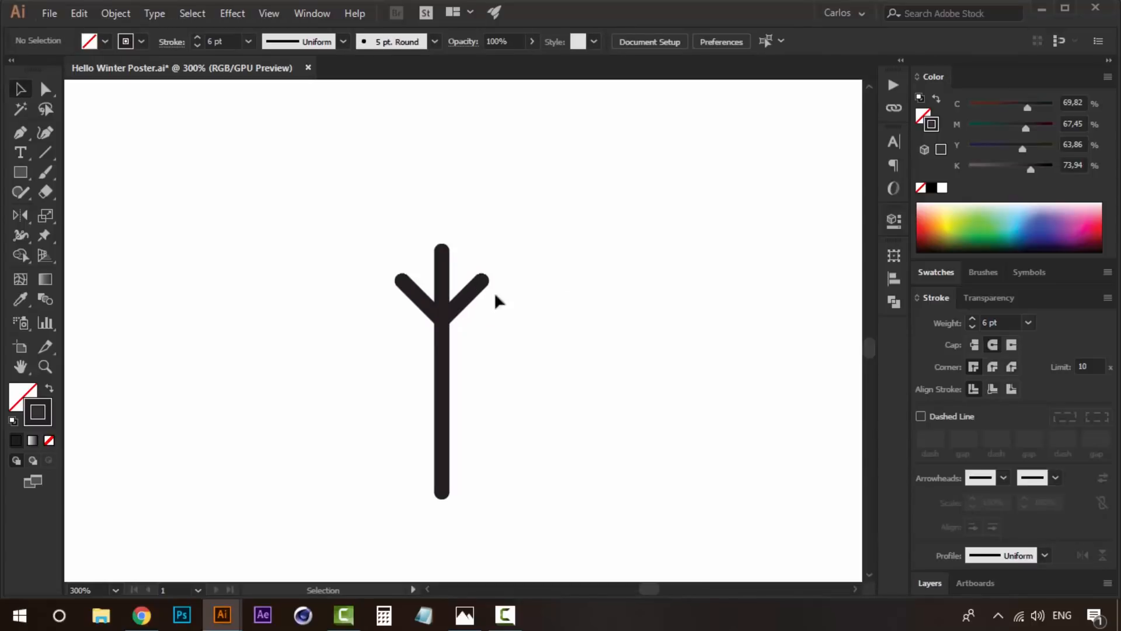
- Place an enlarged copy of the V-shaped branches on the line below the first pair
{"action": "left_click", "coordinate": [479, 294]}
{"action": "left_click", "coordinate": [511, 313]}
{"action": "left_click_drag", "start_coordinate": [476, 295], "coordinate": [530, 309]}
{"action": "key", "text": "Up"}
{"action": "key", "text": "Up"}
{"action": "key", "text": "Up"}
{"action": "key", "text": "Up"}
{"action": "key", "text": "Up"}
{"action": "key", "text": "Up"}
{"action": "key", "text": "Up"}
{"action": "key", "text": "Up"}
{"action": "key", "text": "Up"}
{"action": "key", "text": "Up"}
{"action": "key", "text": "Up"}
{"action": "key", "text": "Up"}
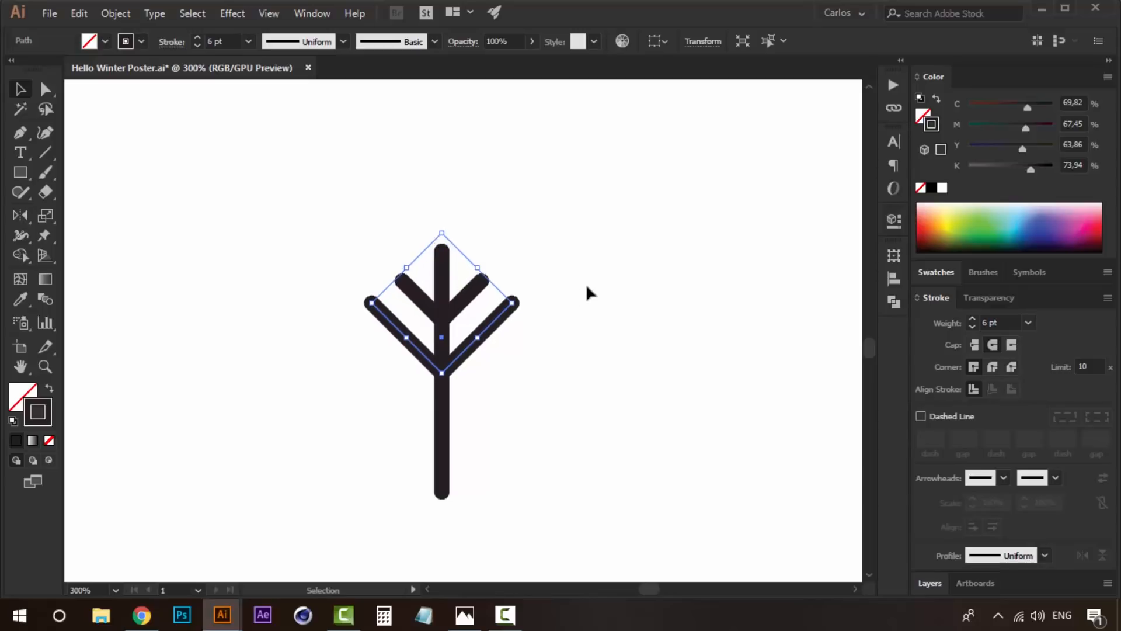
{"action": "left_click", "coordinate": [578, 315]}
- Shorten the vertical line by raising its lower end point
{"action": "key", "text": "a"}
{"action": "left_click", "coordinate": [443, 491]}
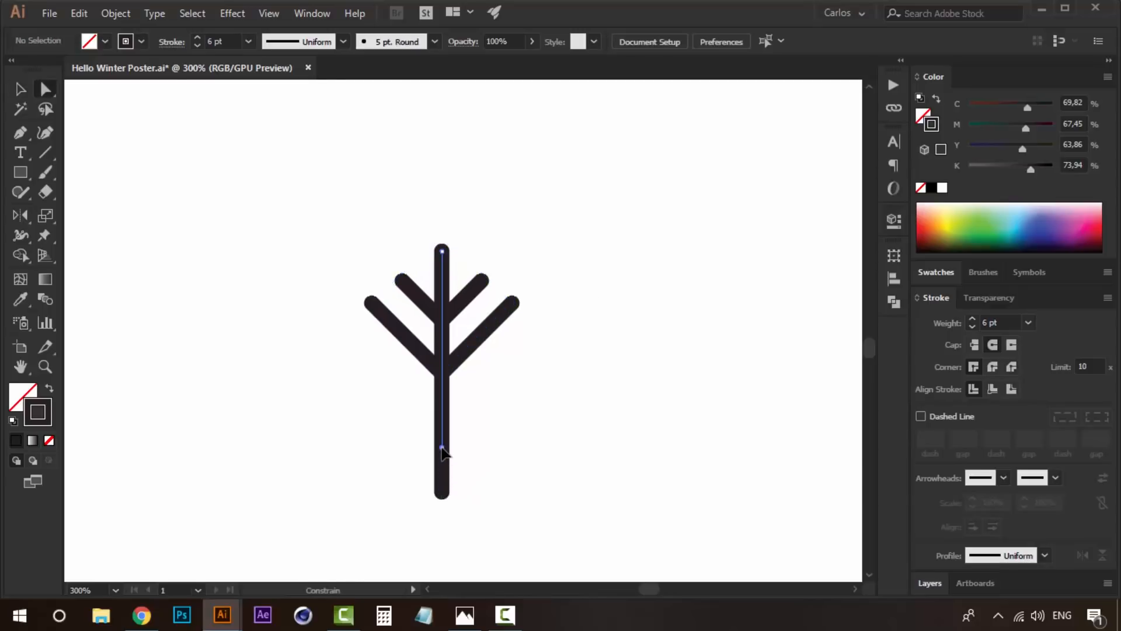
{"action": "left_click_drag", "start_coordinate": [442, 447], "coordinate": [442, 447]}
{"action": "left_click", "coordinate": [532, 398]}
{"action": "left_click_drag", "start_coordinate": [476, 407], "coordinate": [479, 349]}
{"action": "key", "text": "v"}
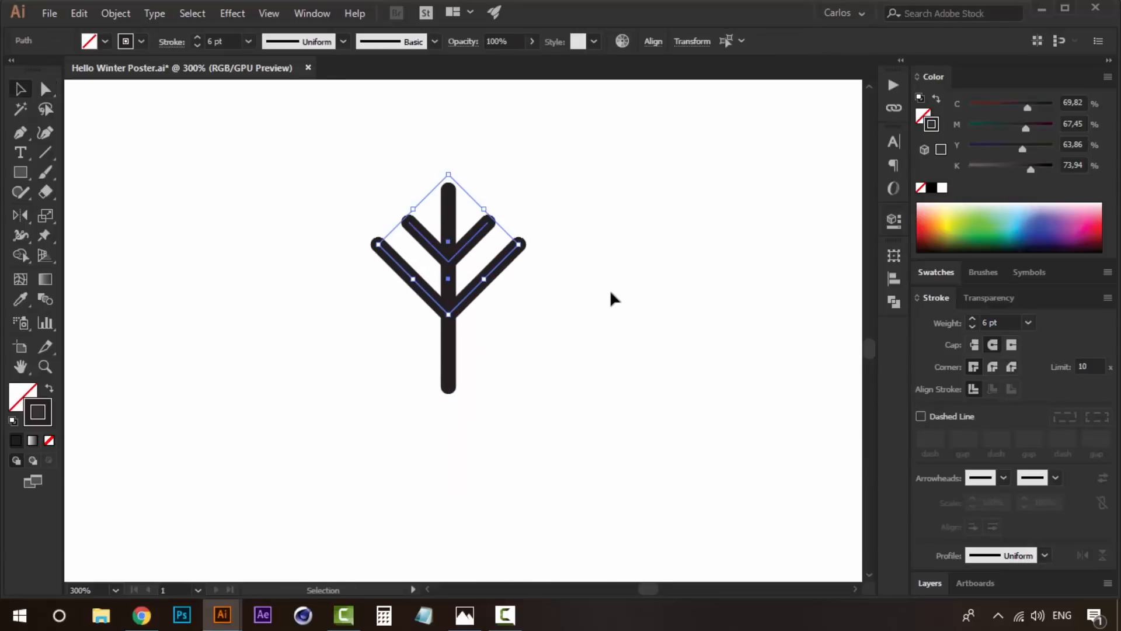
{"action": "left_click", "coordinate": [609, 295]}
- Draw a circle about 19.05 mm wide with the 6 pt stroke and align it centrally against the line's lower end
{"action": "left_click_drag", "start_coordinate": [560, 434], "coordinate": [556, 320]}
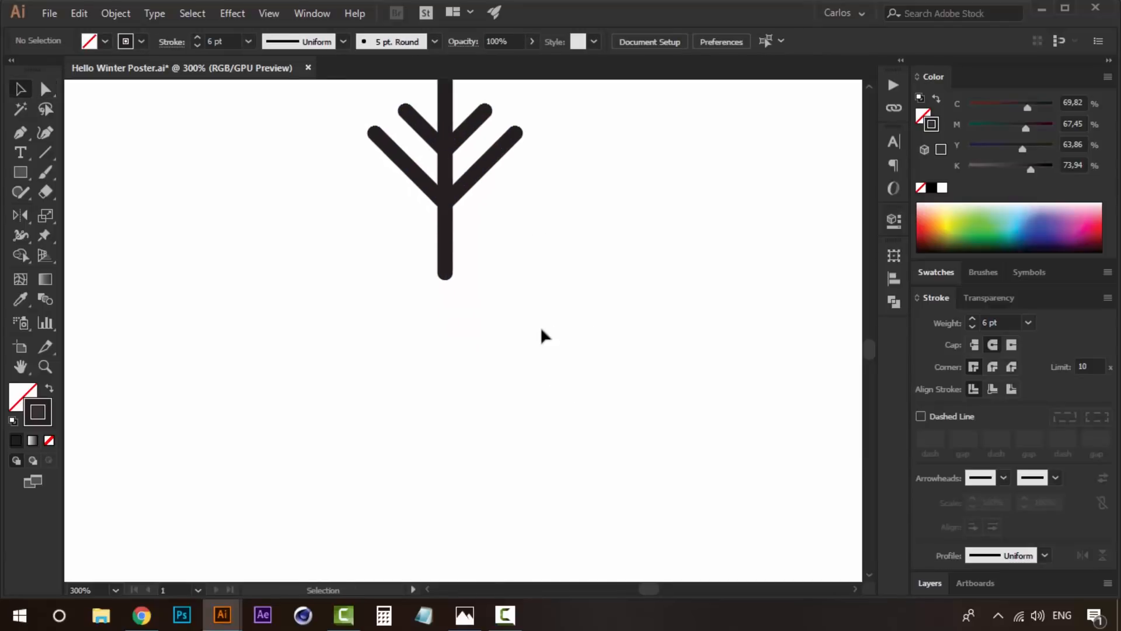
{"action": "key", "text": "z"}
{"action": "left_click", "coordinate": [543, 332], "text": "alt"}
{"action": "left_click", "coordinate": [542, 331], "text": "alt"}
{"action": "left_click_drag", "start_coordinate": [401, 327], "coordinate": [503, 305]}
{"action": "left_click", "coordinate": [502, 304]}
{"action": "left_click_drag", "start_coordinate": [20, 172], "coordinate": [166, 222]}
{"action": "key", "text": "l"}
{"action": "left_click_drag", "start_coordinate": [404, 359], "coordinate": [359, 314]}
{"action": "key", "text": "v"}
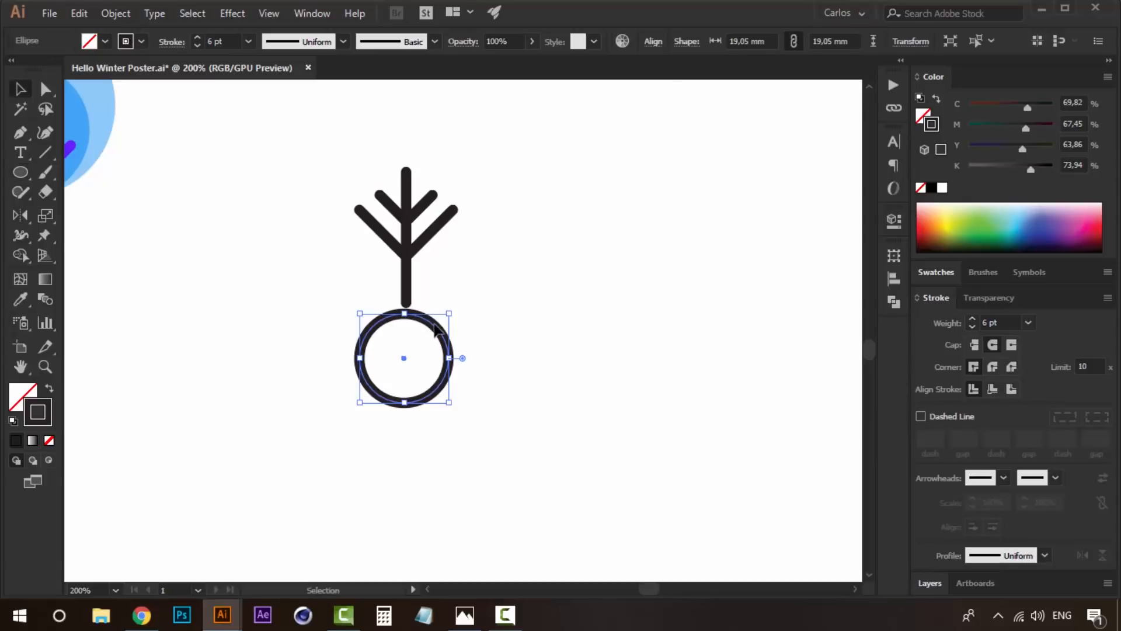
{"action": "key", "text": "Up"}
{"action": "key", "text": "Up"}
{"action": "key", "text": "Up"}
{"action": "key", "text": "Up"}
{"action": "key", "text": "Up"}
{"action": "key", "text": "Up"}
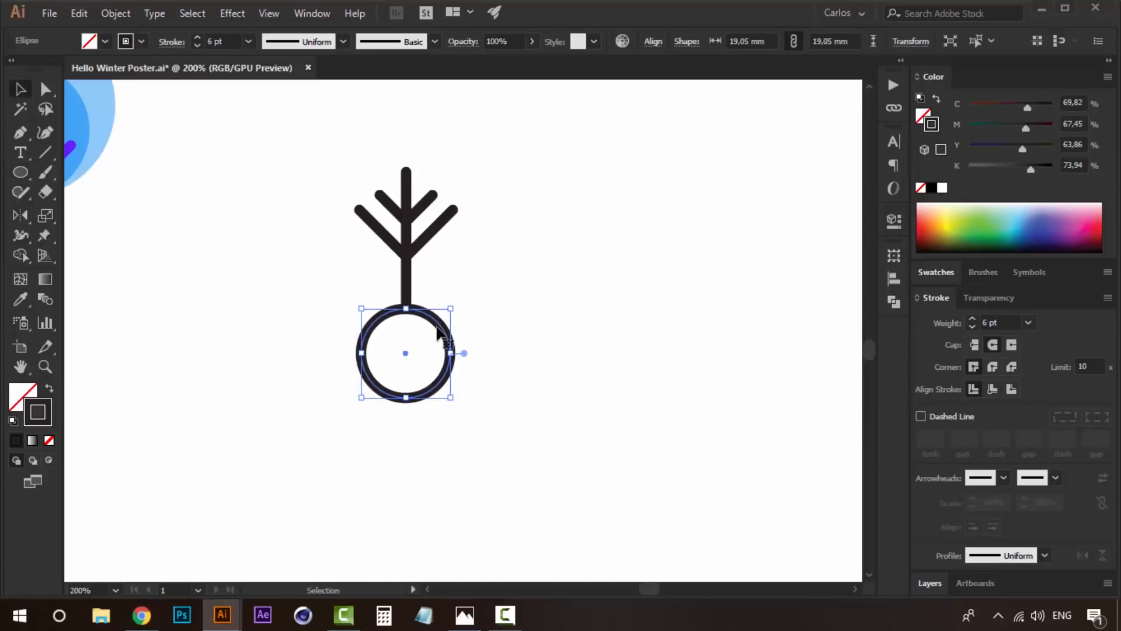
{"action": "left_click", "coordinate": [575, 398]}
- Copy the circle in place, shrink the copy to about 8.11 mm around its centre, and make it solid black without a stroke
{"action": "left_click", "coordinate": [449, 324]}
{"action": "key", "text": "a"}
{"action": "key", "text": "ctrl+c"}
{"action": "key", "text": "ctrl+f"}
{"action": "left_click_drag", "start_coordinate": [449, 304], "coordinate": [425, 329]}
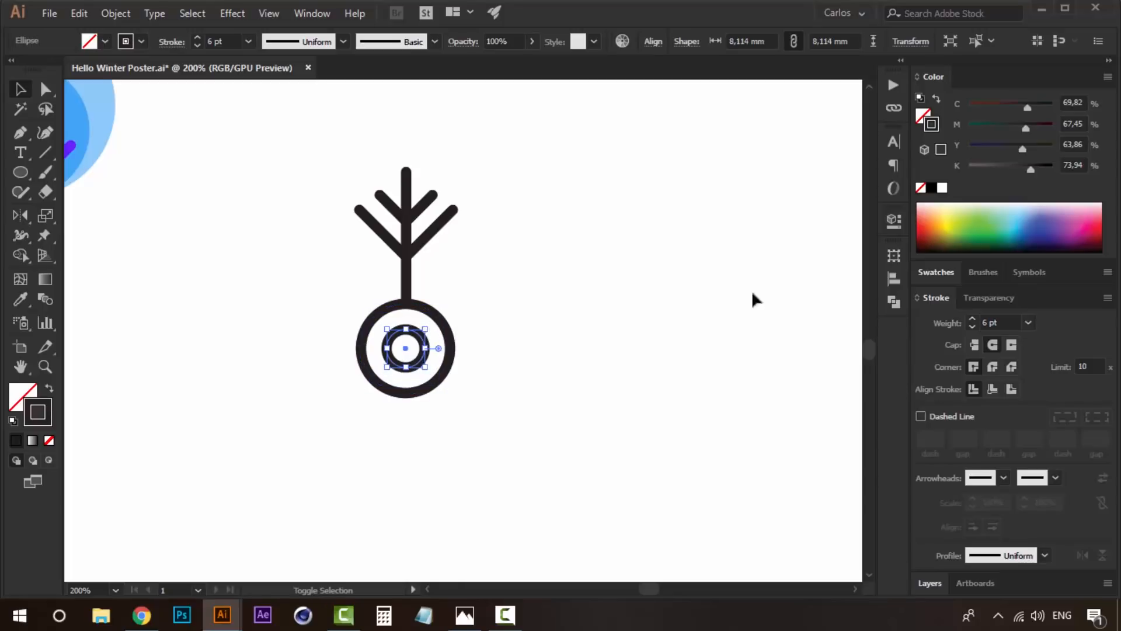
{"action": "left_click", "coordinate": [936, 98]}
{"action": "left_click", "coordinate": [564, 355]}
{"action": "left_click_drag", "start_coordinate": [556, 353], "coordinate": [561, 378]}
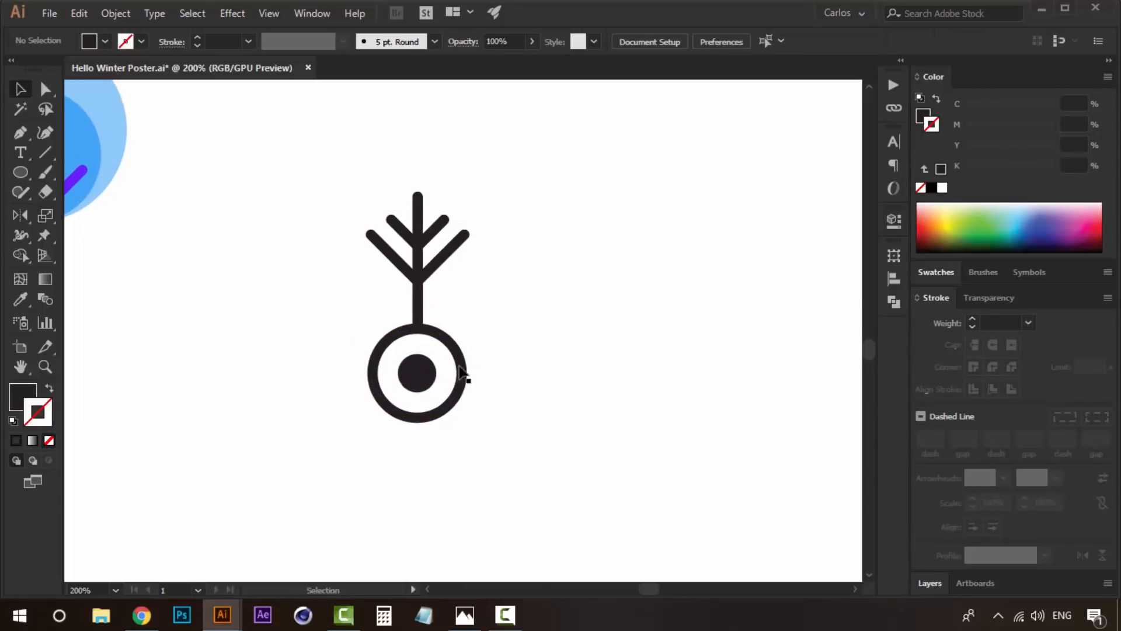
- Scale the ring and its centre dot down together and move them up to meet the line's lower end
{"action": "left_click_drag", "start_coordinate": [432, 412], "coordinate": [432, 412]}
{"action": "left_click_drag", "start_coordinate": [465, 326], "coordinate": [411, 405]}
{"action": "key", "text": "Up"}
{"action": "key", "text": "Up"}
{"action": "key", "text": "Up"}
{"action": "key", "text": "Up"}
{"action": "key", "text": "Up"}
{"action": "key", "text": "Up"}
{"action": "left_click_drag", "start_coordinate": [454, 327], "coordinate": [444, 332]}
{"action": "key", "text": "Up"}
{"action": "key", "text": "Up"}
{"action": "key", "text": "Up"}
{"action": "key", "text": "Up"}
{"action": "key", "text": "Up"}
{"action": "key", "text": "Up"}
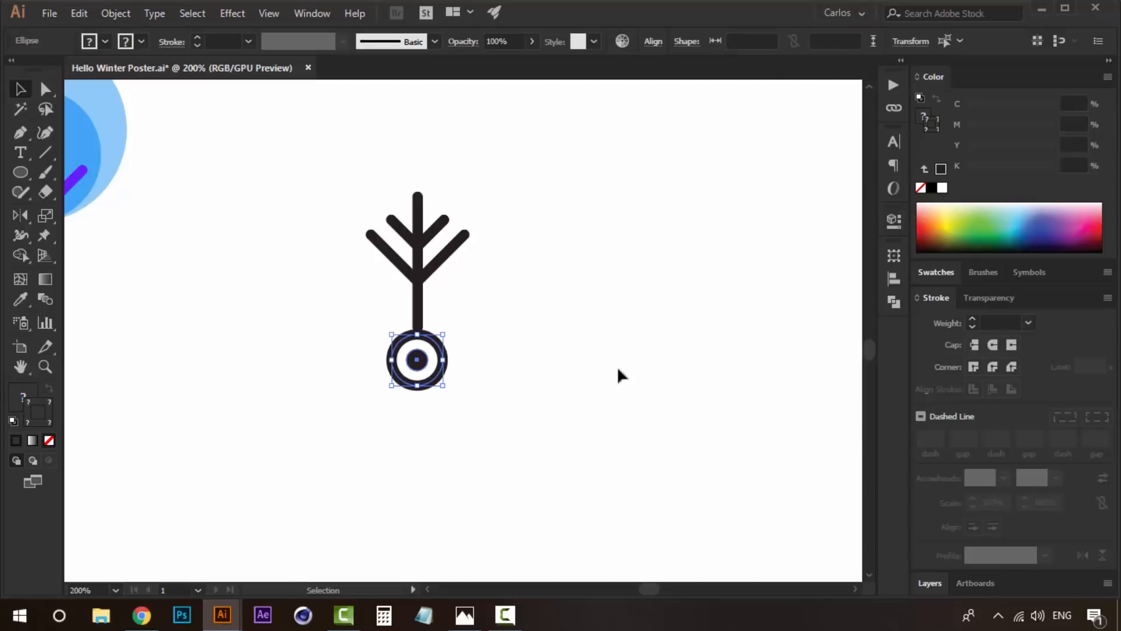
{"action": "left_click", "coordinate": [603, 367]}
- Group the vertical line with both pairs of V-shaped branches
{"action": "left_click_drag", "start_coordinate": [531, 368], "coordinate": [548, 329]}
{"action": "key", "text": "a"}
{"action": "left_click_drag", "start_coordinate": [521, 153], "coordinate": [308, 287]}
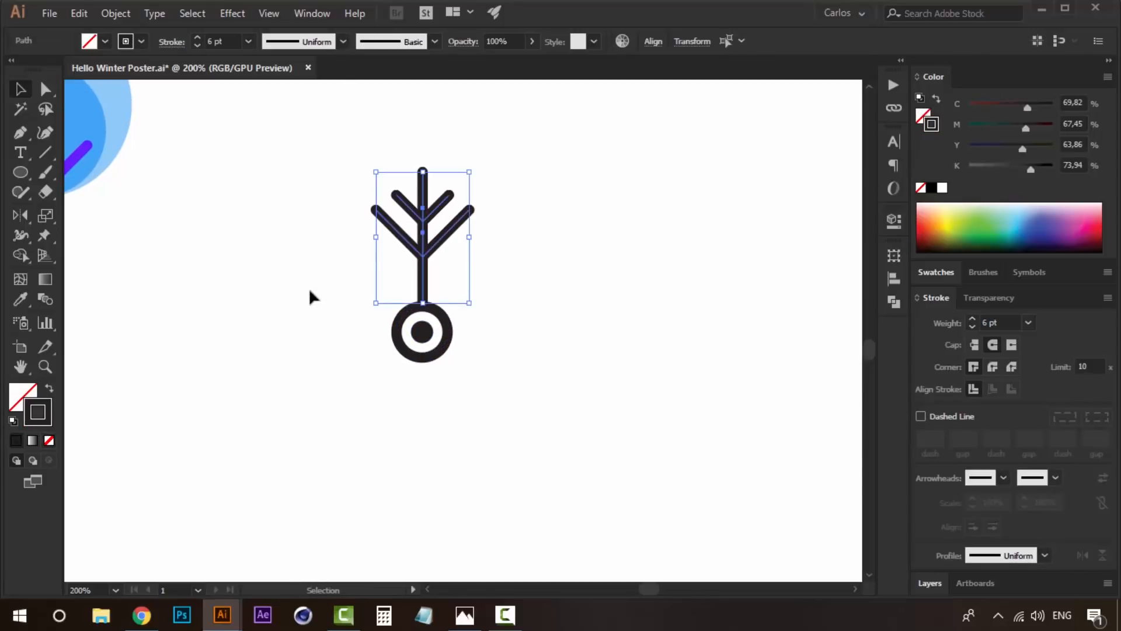
{"action": "key", "text": "ctrl+g"}
- Add an upside-down copy of the branch arm below the ring and nudge it down to meet the ring's lower edge
{"action": "mouse_move", "coordinate": [444, 207]}
{"action": "left_mouse_down"}
{"action": "mouse_move", "coordinate": [436, 372]}
{"action": "mouse_move", "coordinate": [467, 396]}
{"action": "mouse_move", "coordinate": [376, 306]}
{"action": "mouse_move", "coordinate": [340, 386]}
{"action": "mouse_move", "coordinate": [350, 398]}
{"action": "left_mouse_up"}
{"action": "key", "text": "Down"}
{"action": "key", "text": "Down"}
{"action": "key", "text": "Down"}
{"action": "key", "text": "Down"}
{"action": "key", "text": "Down"}
{"action": "key", "text": "Down"}
{"action": "key", "text": "Down"}
{"action": "key", "text": "Down"}
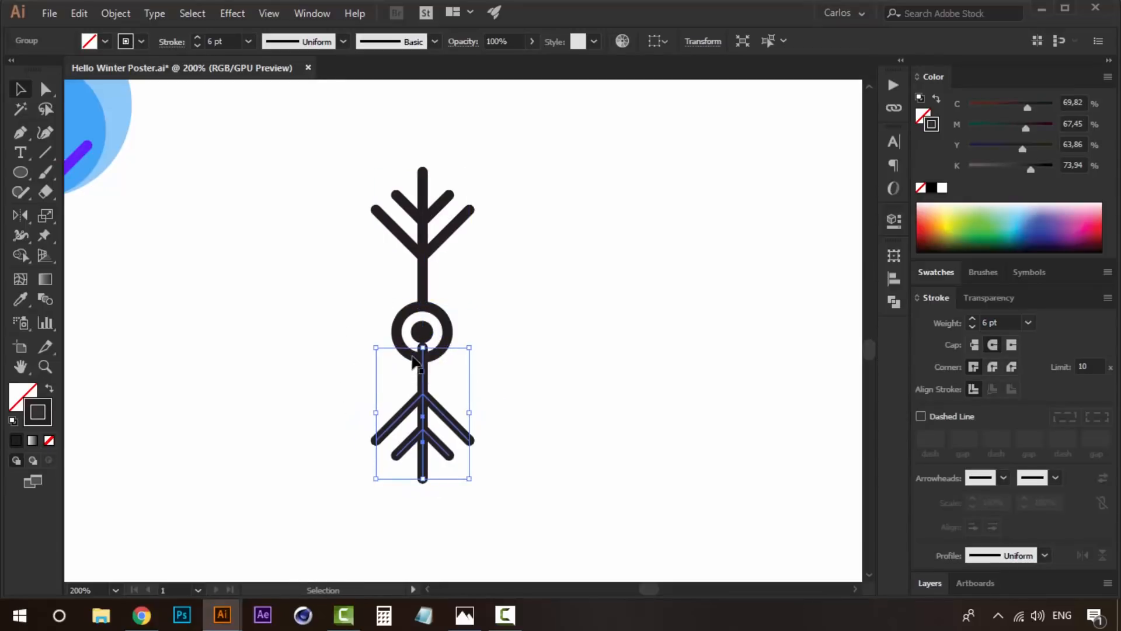
{"action": "left_click", "coordinate": [535, 343]}
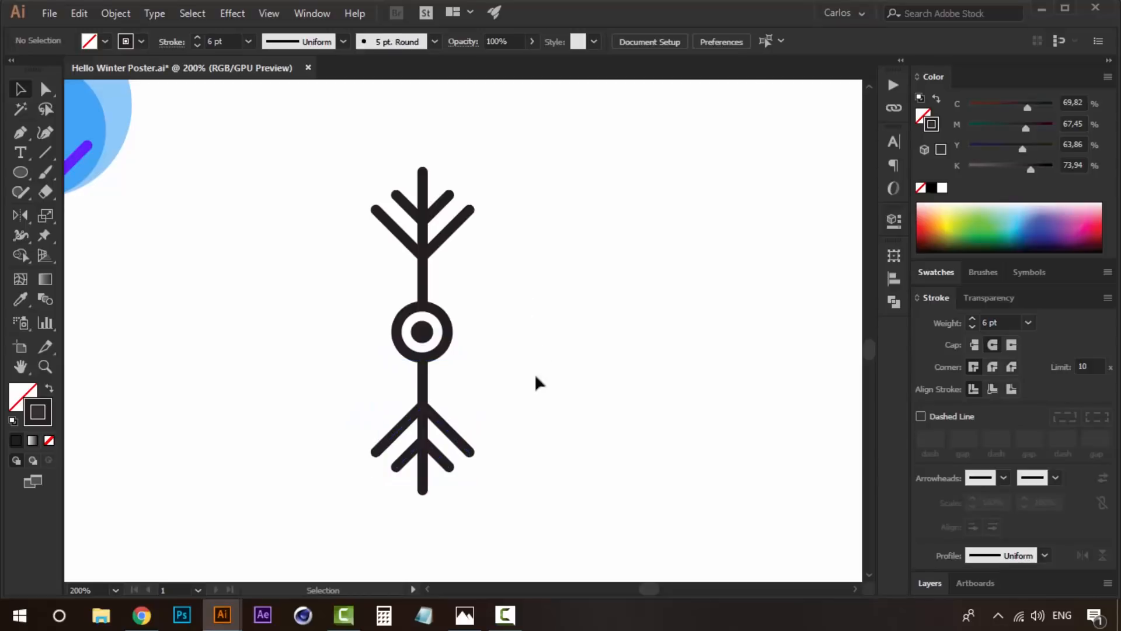
- Group the upper and lower branch arms together, leaving out the ring and its centre dot
{"action": "left_click", "coordinate": [445, 388], "text": "ctrl+alt"}
{"action": "left_click", "coordinate": [438, 373]}
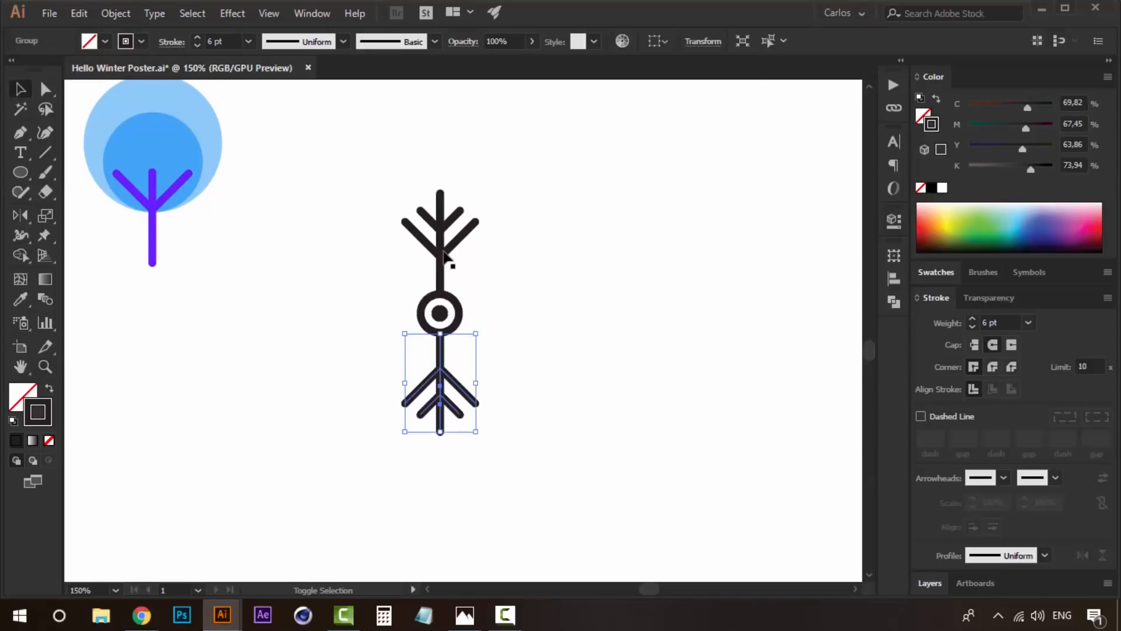
{"action": "left_click", "coordinate": [441, 250], "text": "shift"}
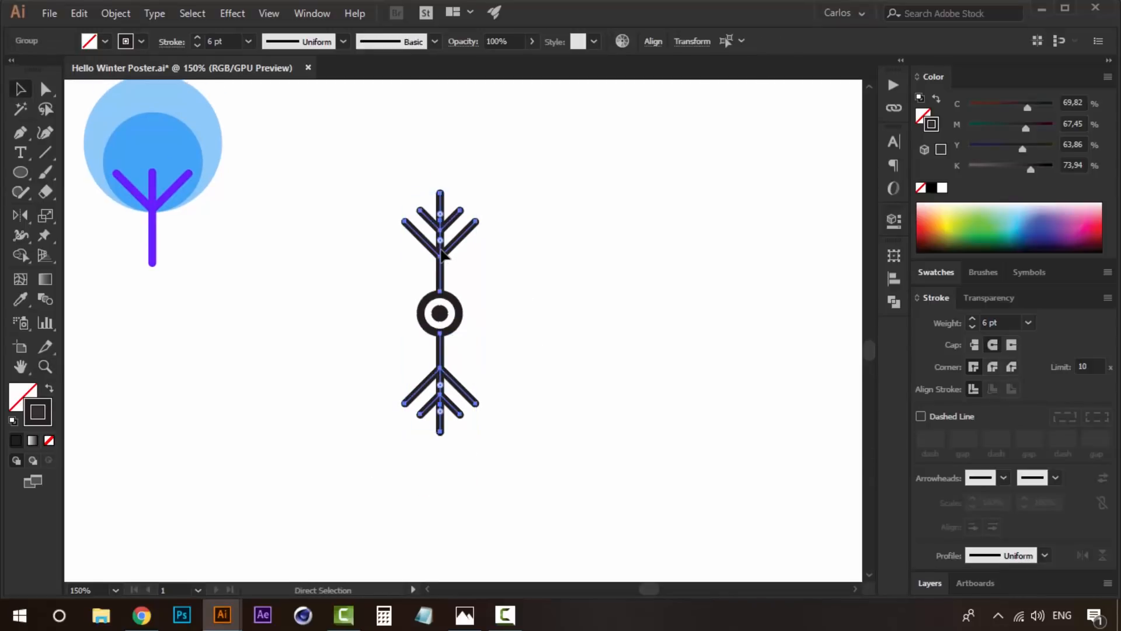
{"action": "left_click_drag", "start_coordinate": [484, 310], "coordinate": [455, 250]}
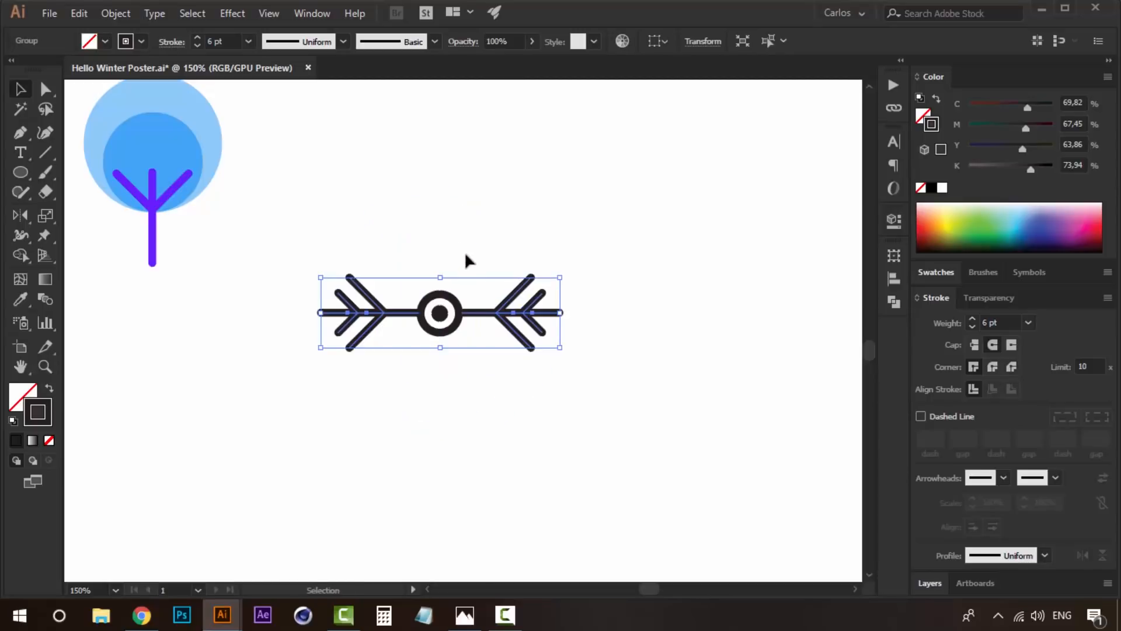
{"action": "key", "text": "ctrl+z"}
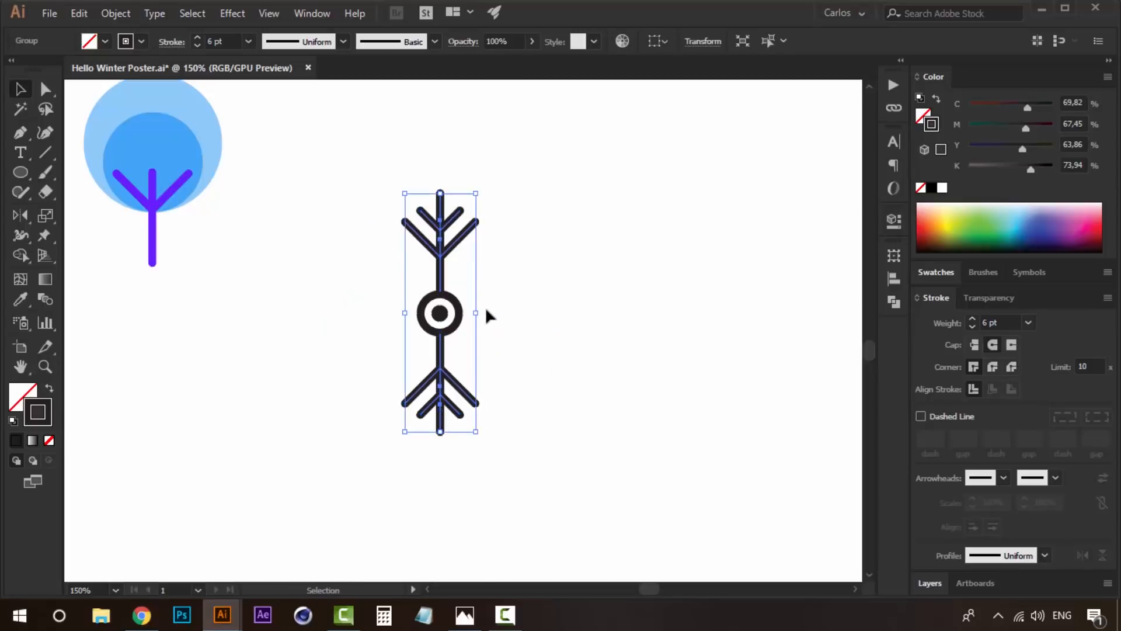
{"action": "left_click_drag", "start_coordinate": [483, 313], "coordinate": [451, 244]}
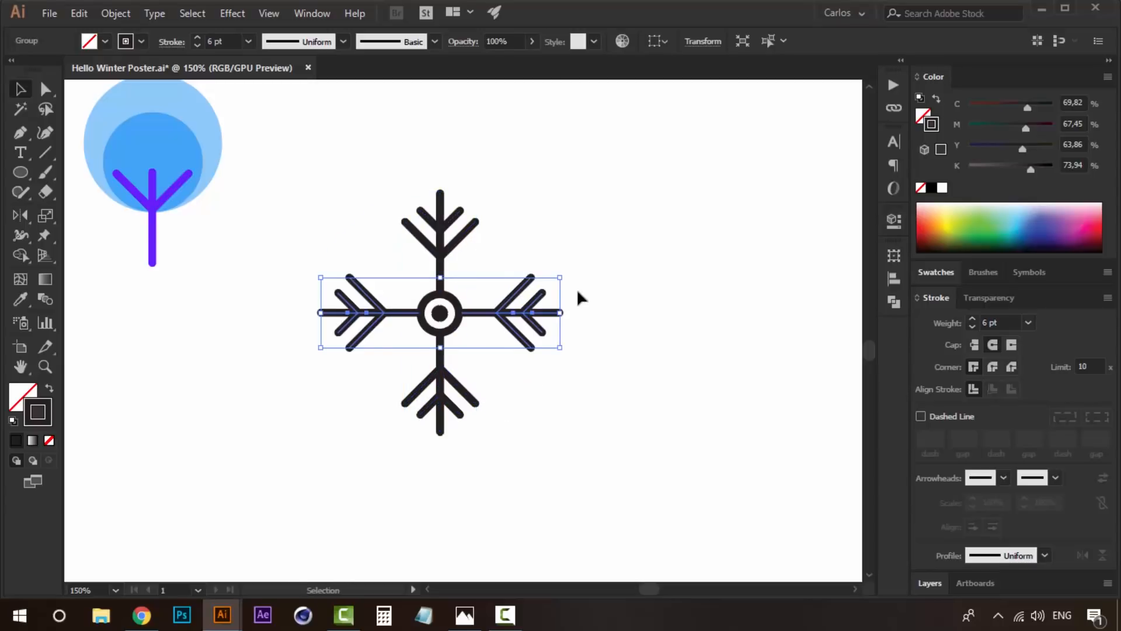
{"action": "key", "text": "ctrl+z"}
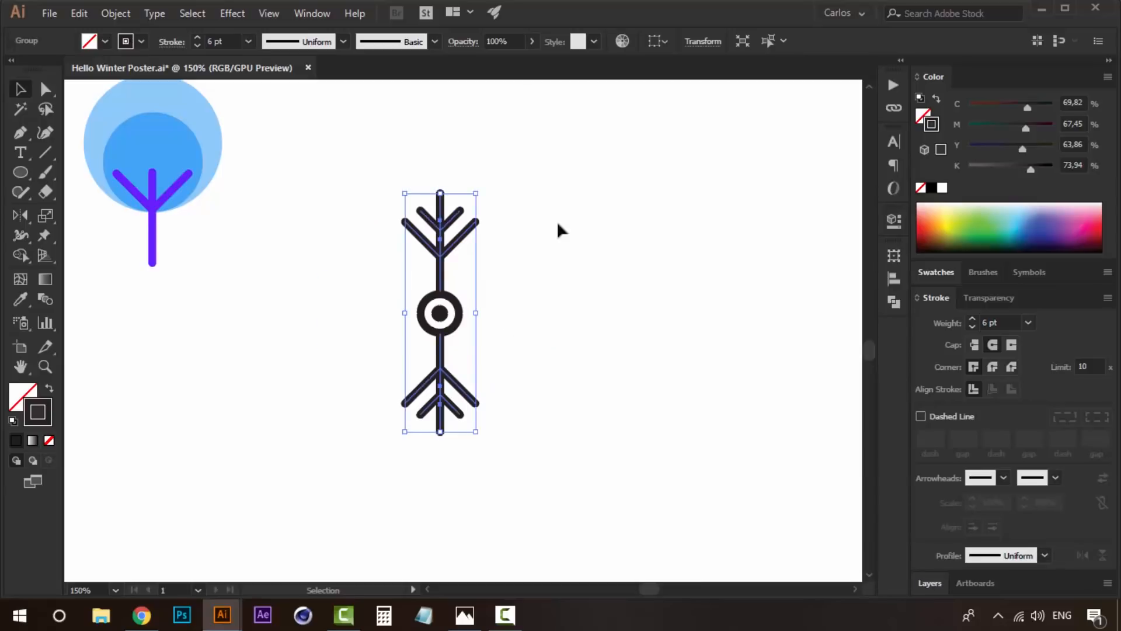
- Add two rotated copies of the arm pair around the ring's centre, spacing six arms evenly into a snowflake
{"action": "left_click_drag", "start_coordinate": [485, 189], "coordinate": [567, 337]}
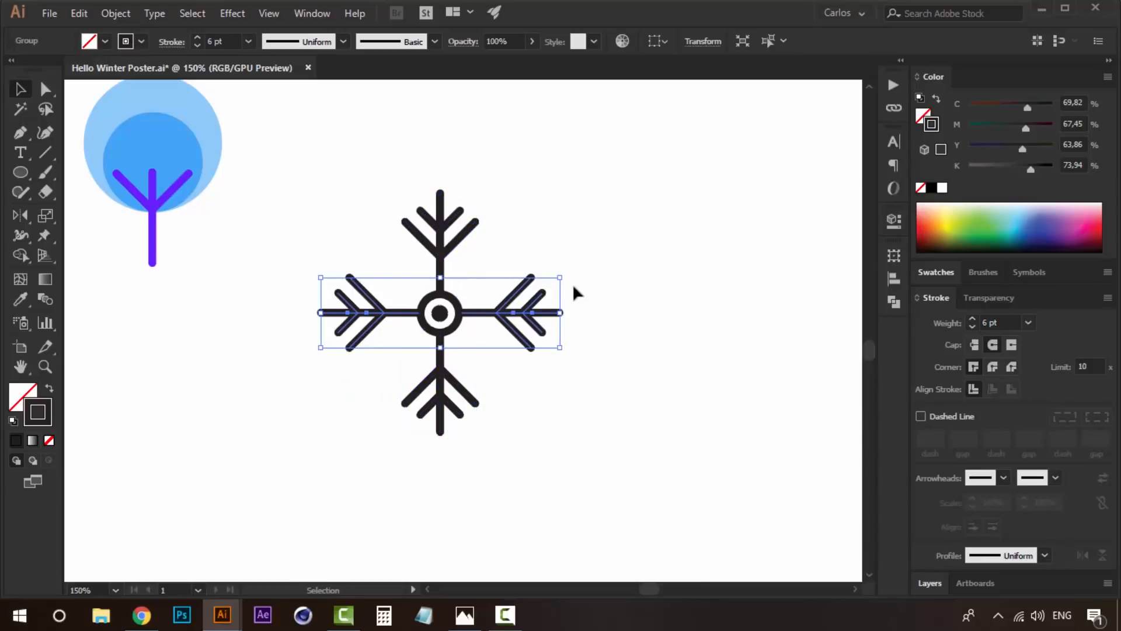
{"action": "left_click_drag", "start_coordinate": [566, 280], "coordinate": [543, 185]}
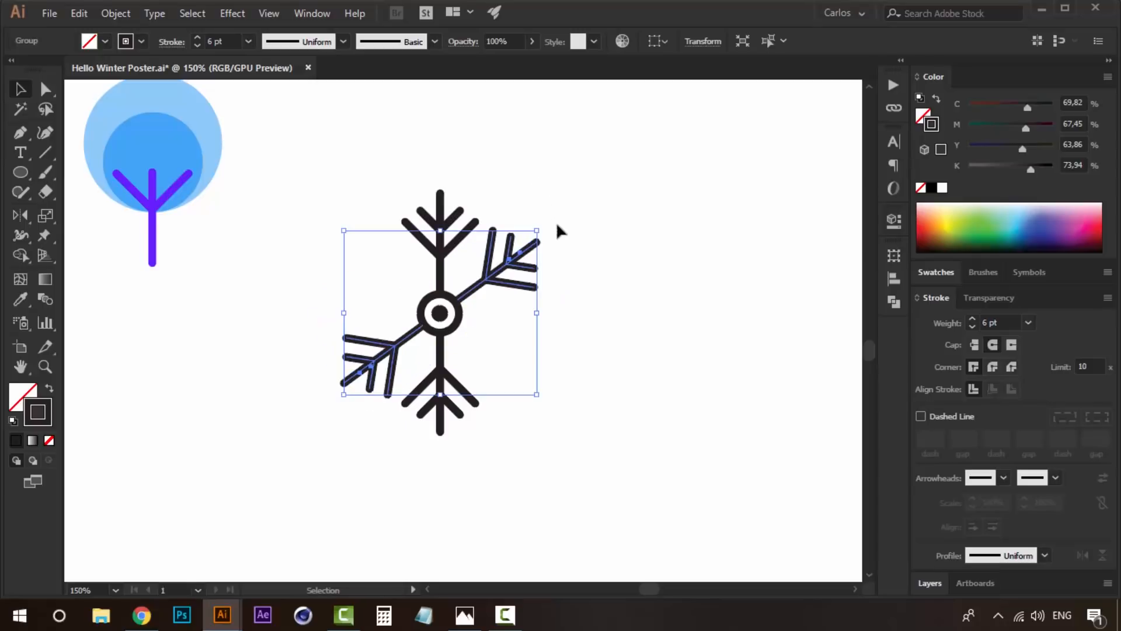
{"action": "left_click_drag", "start_coordinate": [543, 231], "coordinate": [574, 372]}
{"action": "key", "text": "a"}
{"action": "key", "text": "v"}
{"action": "left_click", "coordinate": [613, 246]}
- Fill the ring at the snowflake's centre with white
{"action": "left_click", "coordinate": [452, 305]}
{"action": "key", "text": "ctrl+plus"}
{"action": "left_click", "coordinate": [923, 116]}
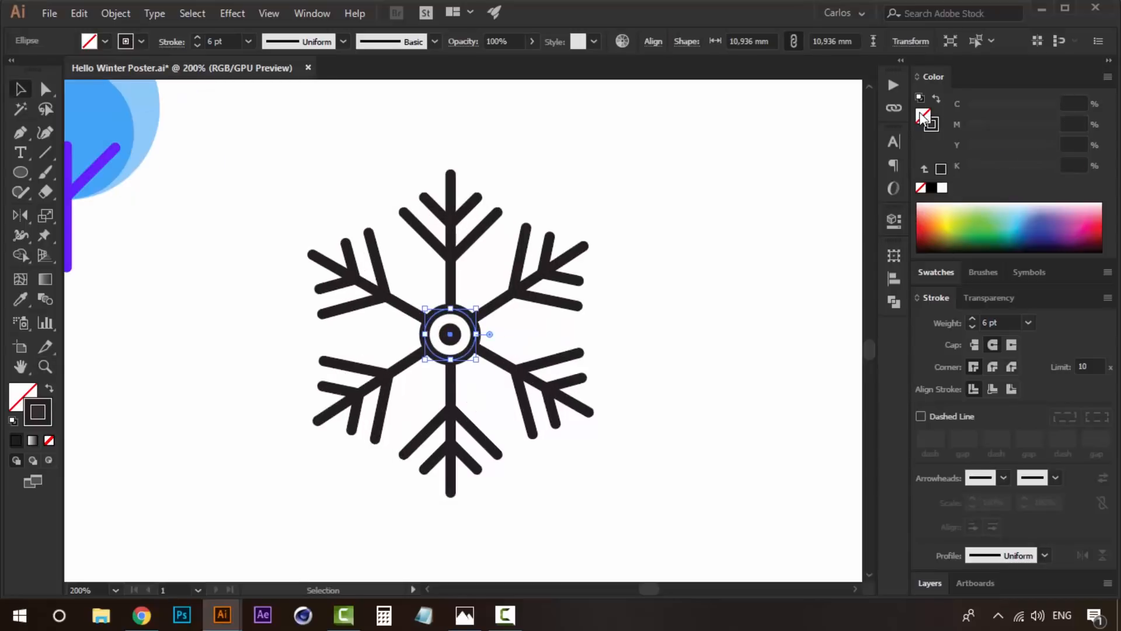
{"action": "left_click", "coordinate": [942, 187]}
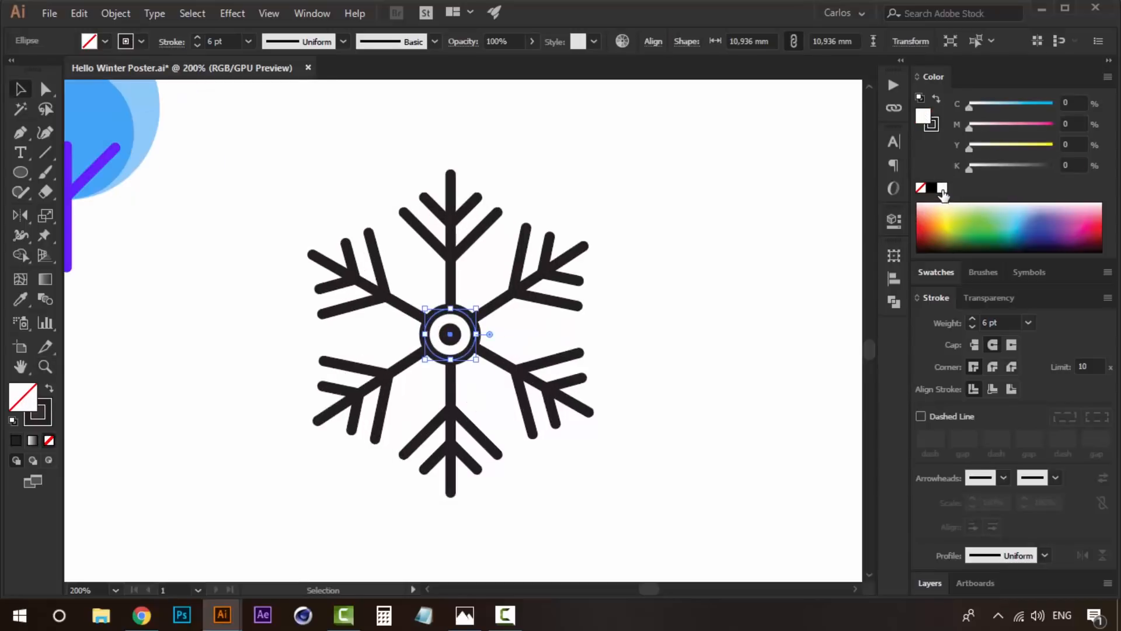
- Enlarge the ring and its centre dot together around their common centre
{"action": "left_click", "coordinate": [454, 338], "text": "shift"}
{"action": "mouse_move", "coordinate": [476, 308]}
{"action": "left_mouse_down"}
{"action": "mouse_move", "coordinate": [498, 290]}
{"action": "mouse_move", "coordinate": [460, 357]}
{"action": "left_mouse_up"}
{"action": "left_click", "coordinate": [681, 283]}
- Try a 10 pt stroke weight on the whole snowflake
{"action": "key", "text": "z"}
{"action": "left_click", "coordinate": [462, 359], "text": "alt"}
{"action": "left_click", "coordinate": [463, 359], "text": "alt"}
{"action": "left_click", "coordinate": [463, 359], "text": "alt"}
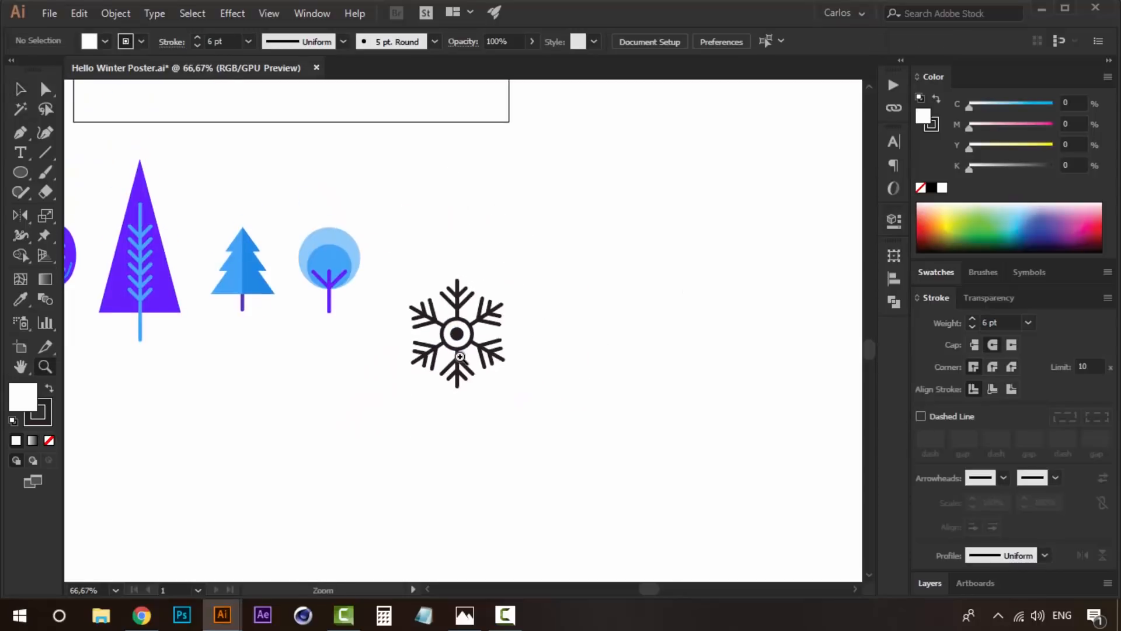
{"action": "left_click", "coordinate": [460, 357]}
{"action": "key", "text": "v"}
{"action": "left_click_drag", "start_coordinate": [409, 394], "coordinate": [387, 410]}
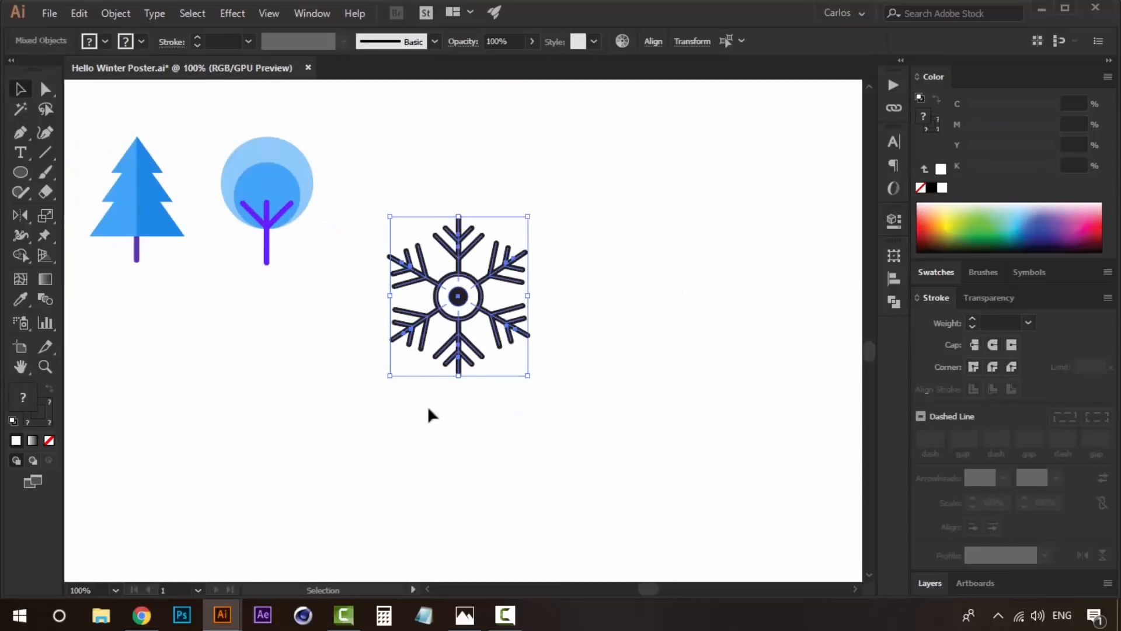
{"action": "left_click", "coordinate": [753, 267]}
{"action": "left_click_drag", "start_coordinate": [663, 212], "coordinate": [345, 376]}
{"action": "left_click", "coordinate": [975, 319]}
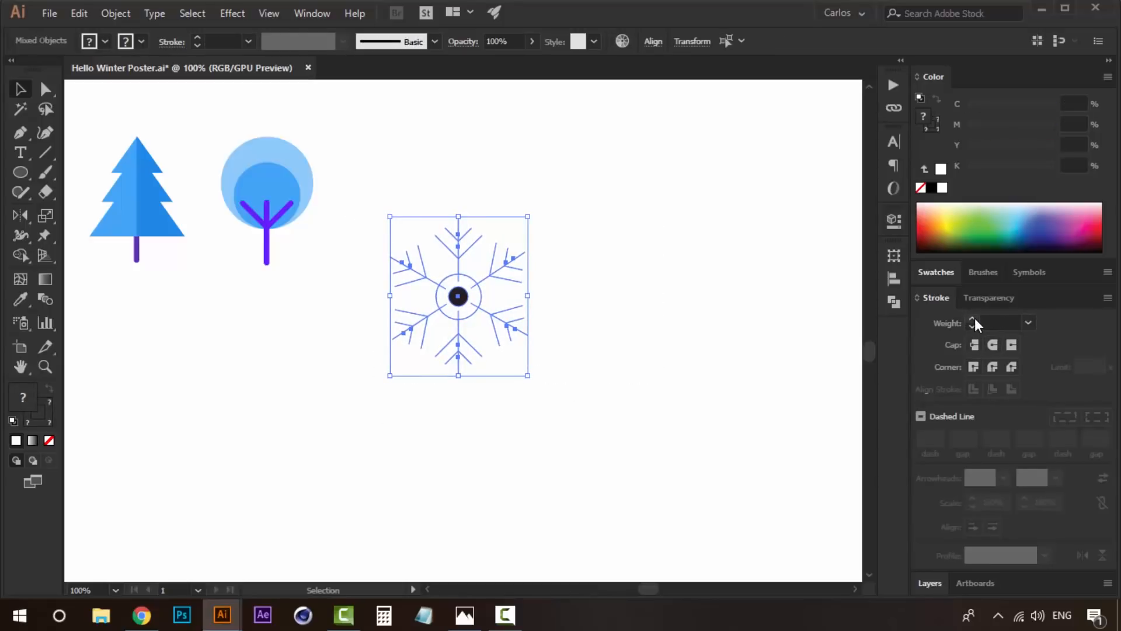
{"action": "left_click", "coordinate": [1027, 321]}
{"action": "left_click", "coordinate": [1046, 226]}
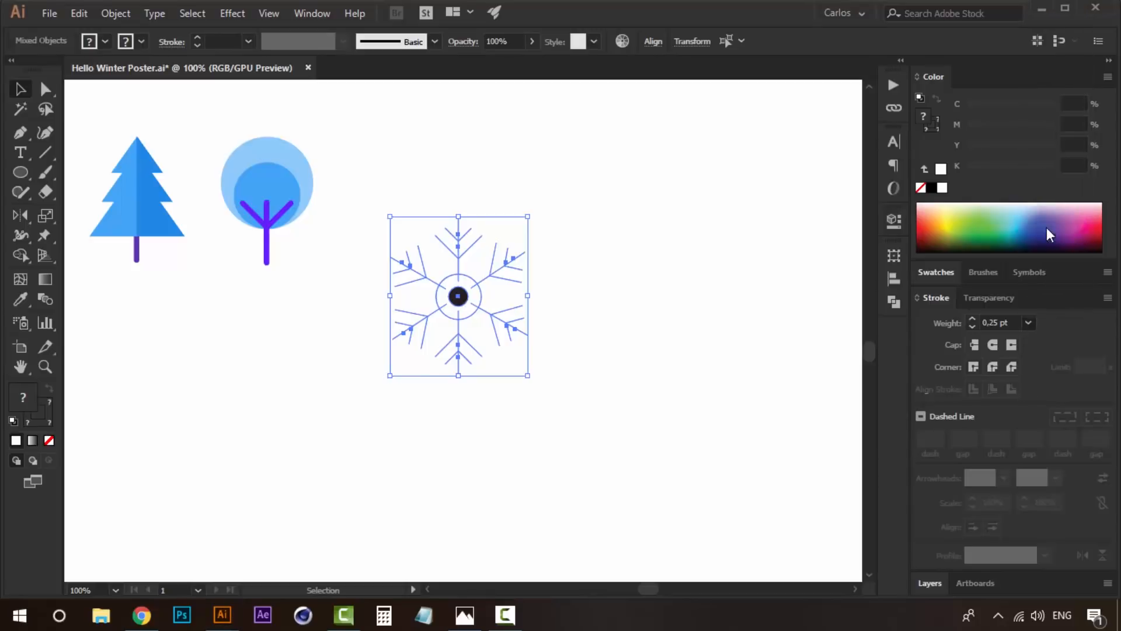
{"action": "left_click", "coordinate": [606, 306]}
{"action": "left_click_drag", "start_coordinate": [606, 307], "coordinate": [613, 376]}
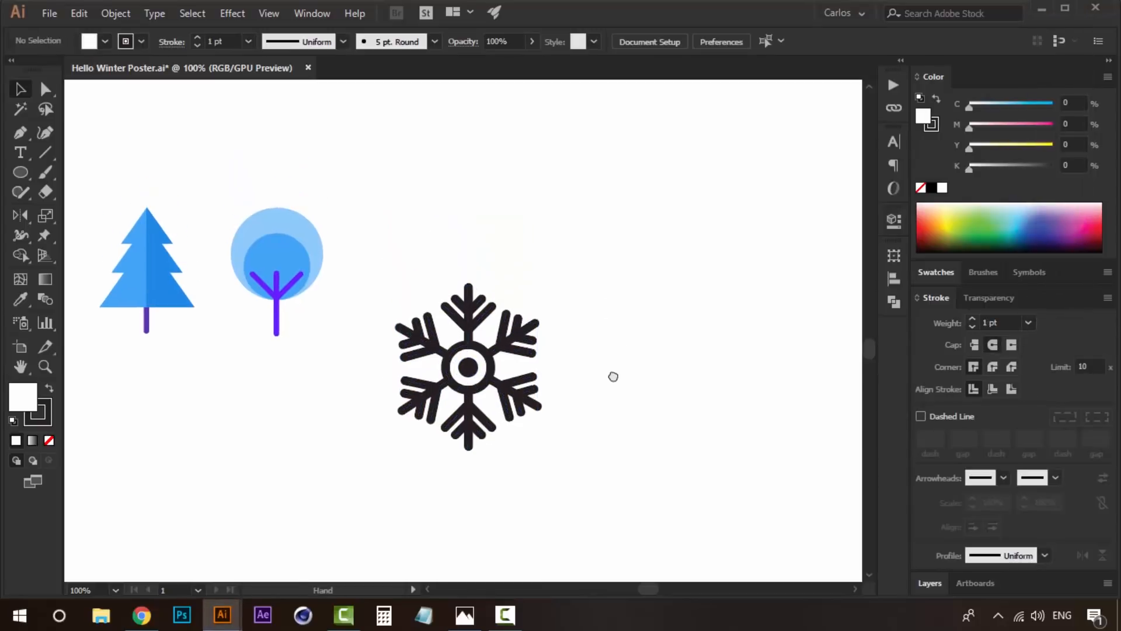
- Set the stroke weight of the whole snowflake to 8 pt
{"action": "left_click_drag", "start_coordinate": [587, 285], "coordinate": [381, 461]}
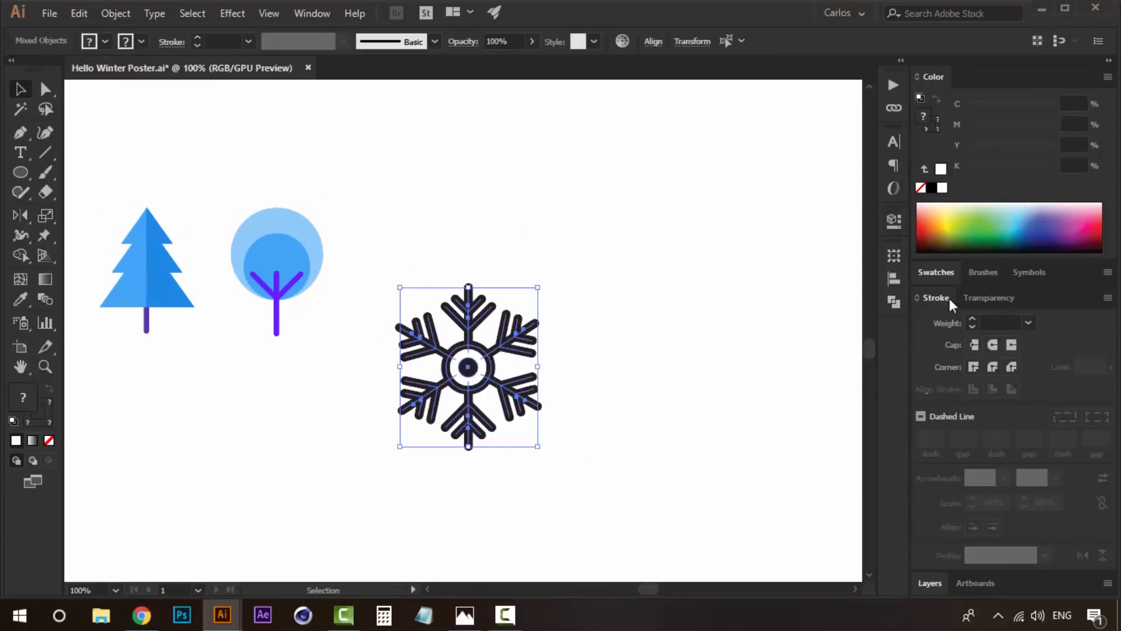
{"action": "left_click", "coordinate": [1025, 325]}
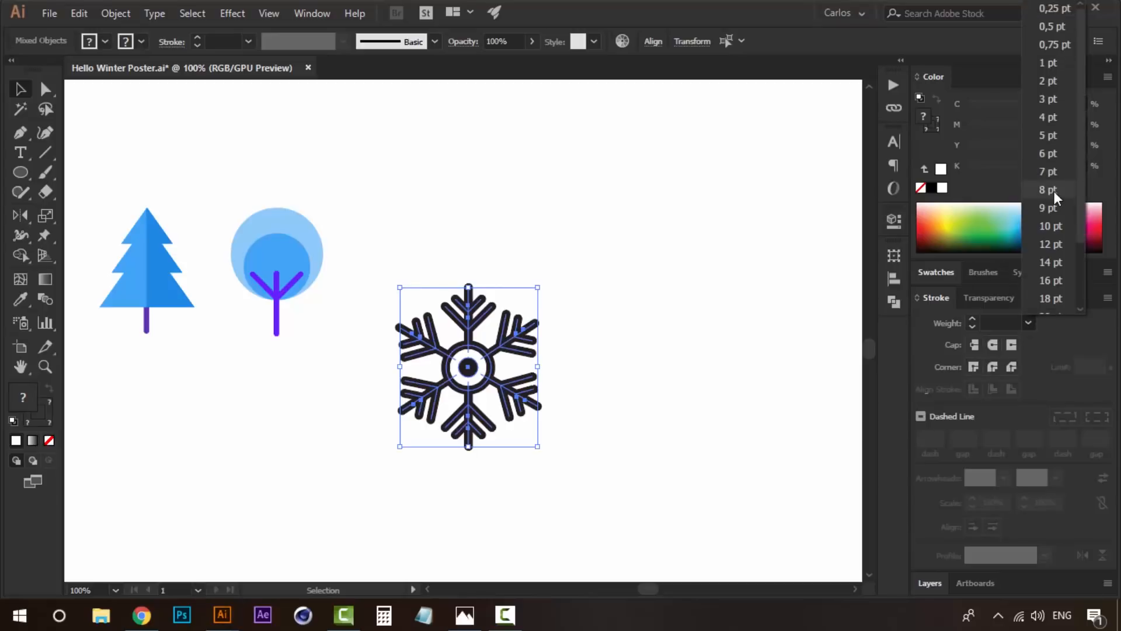
{"action": "left_click", "coordinate": [1054, 191]}
{"action": "left_click", "coordinate": [614, 353]}
{"action": "left_click_drag", "start_coordinate": [584, 303], "coordinate": [613, 353]}
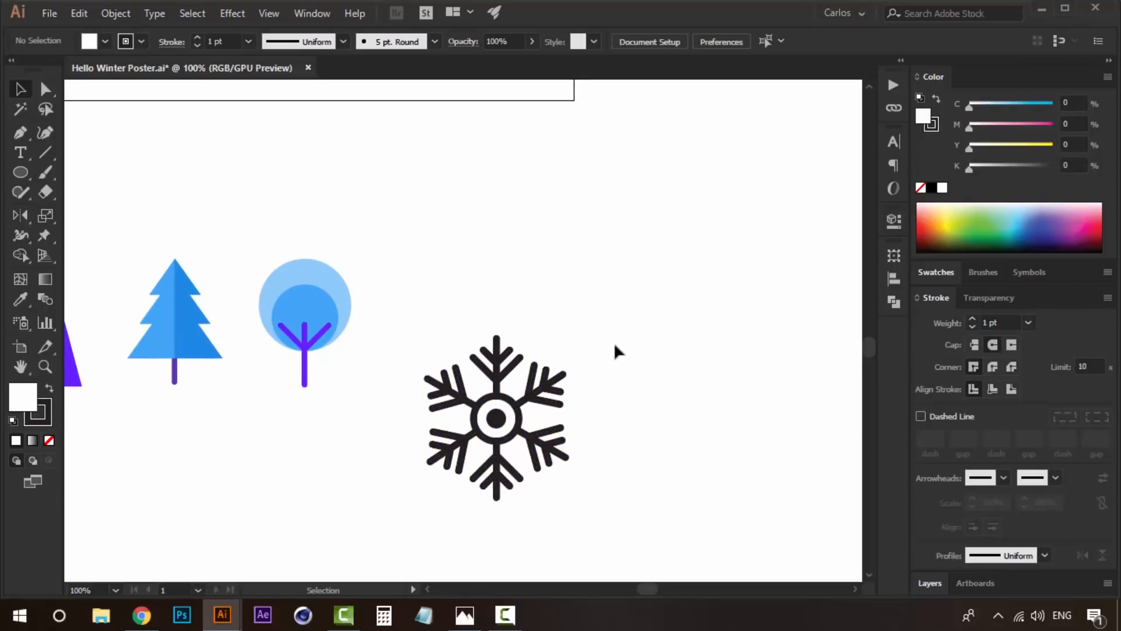
- Convert the strokes of the whole snowflake to filled shapes with Outline Stroke
{"action": "left_click_drag", "start_coordinate": [402, 503], "coordinate": [395, 514]}
{"action": "left_click", "coordinate": [115, 13]}
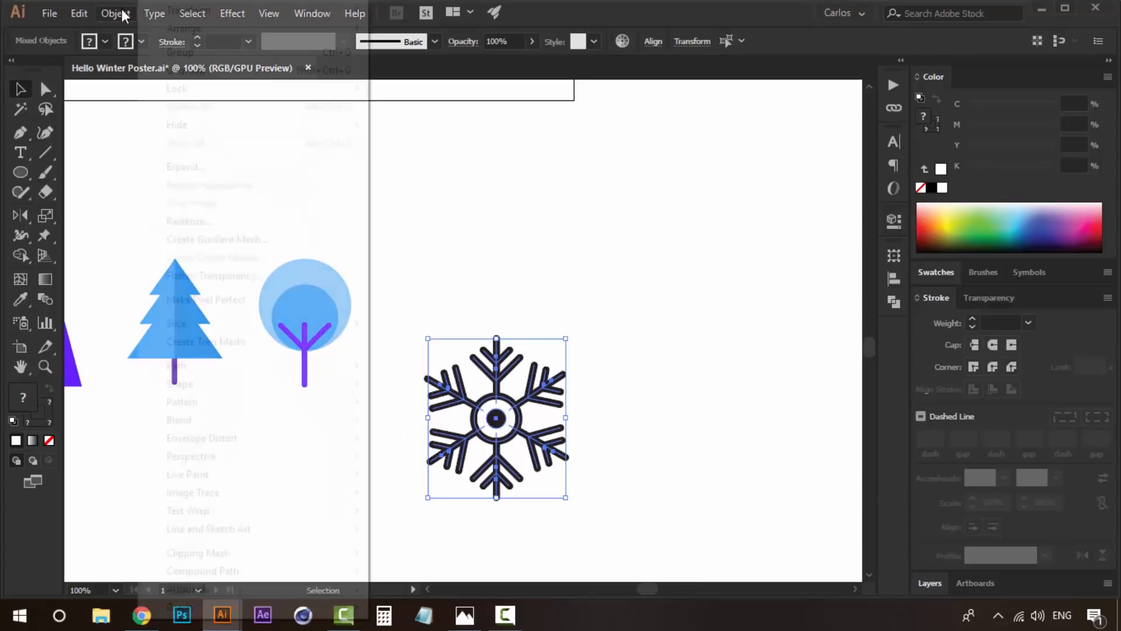
{"action": "mouse_move", "coordinate": [268, 364]}
{"action": "left_click", "coordinate": [420, 407]}
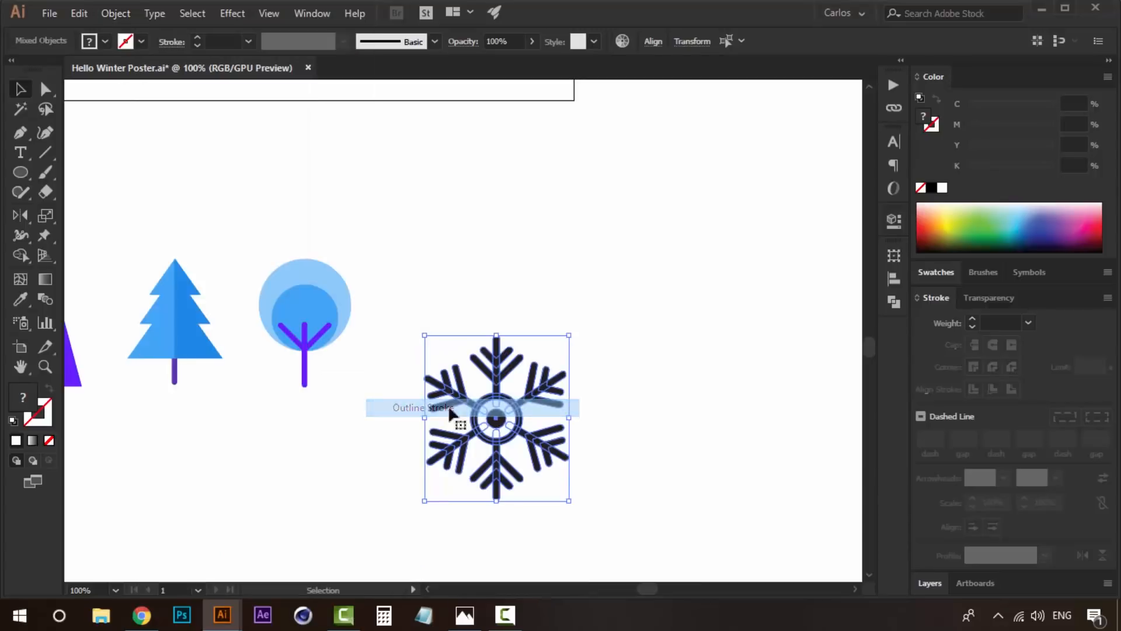
{"action": "left_click", "coordinate": [641, 389]}
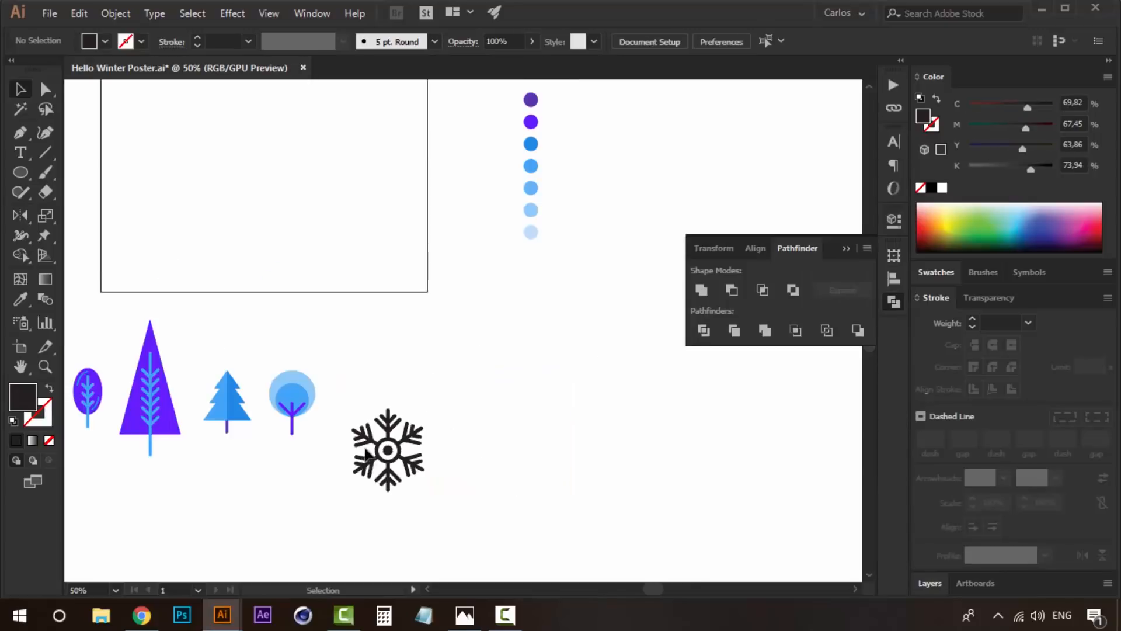
- Recolour the snowflake with the medium blue of the palette's third swatch circle using the Eyedropper
{"action": "left_click", "coordinate": [363, 454]}
{"action": "key", "text": "i"}
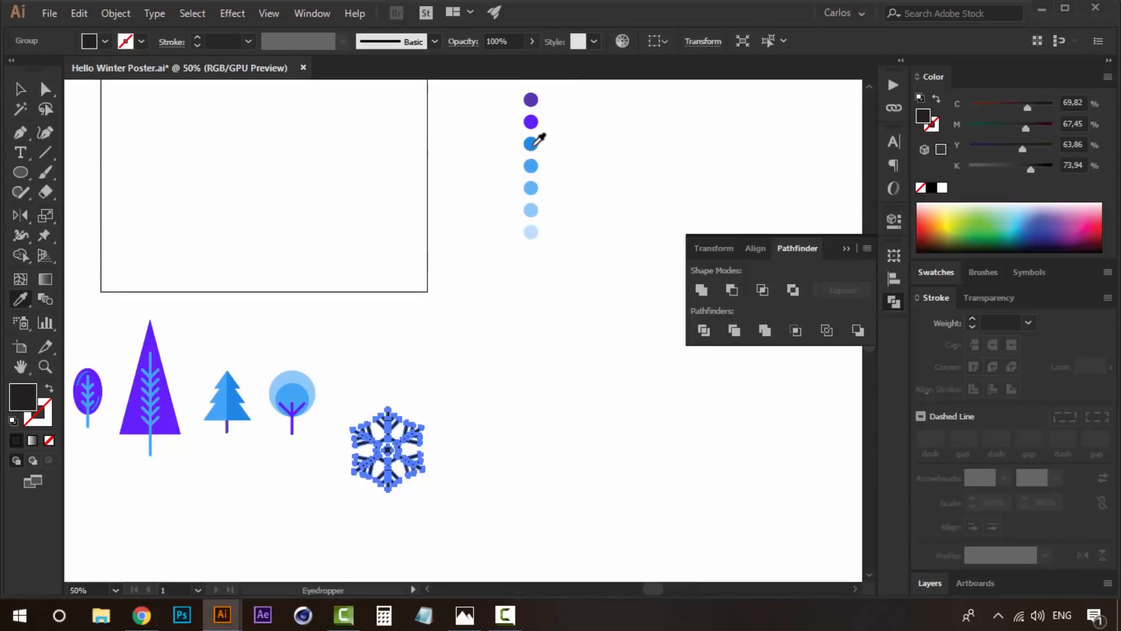
{"action": "left_click", "coordinate": [533, 147]}
{"action": "key", "text": "v"}
- Scale the snowflake down and place it in the row beside the round tree
{"action": "left_click", "coordinate": [421, 414]}
{"action": "left_click_drag", "start_coordinate": [402, 438], "coordinate": [398, 401]}
{"action": "left_click_drag", "start_coordinate": [441, 392], "coordinate": [498, 362]}
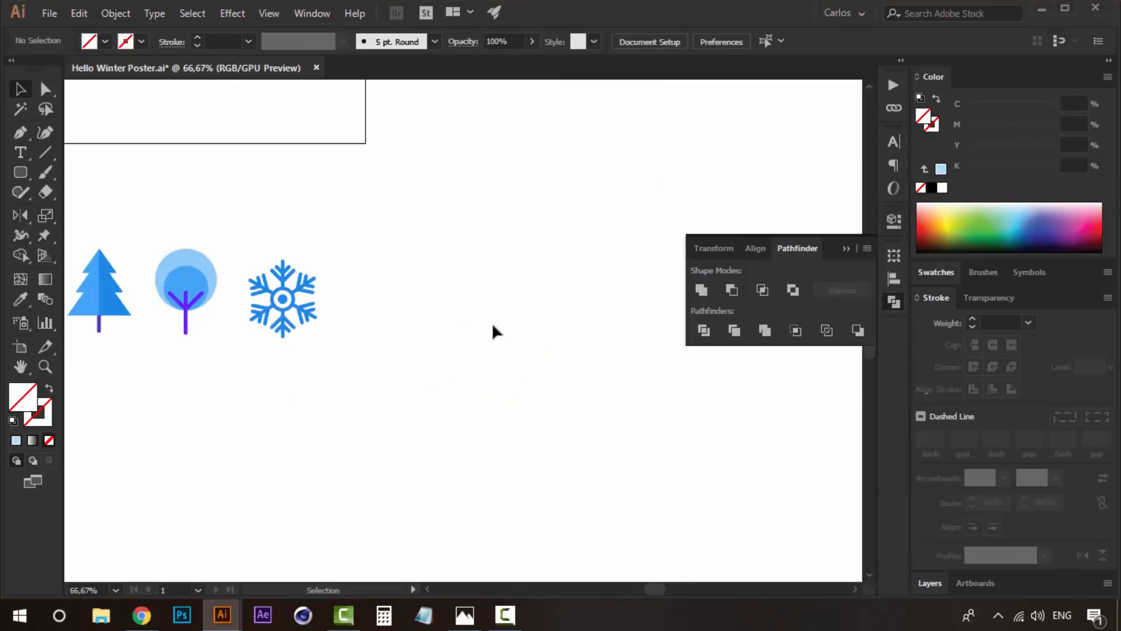
- Draw a circle about 33.87 mm wide in the empty area to the right of the snowflake
{"action": "left_click_drag", "start_coordinate": [512, 322], "coordinate": [422, 358]}
{"action": "key", "text": "z"}
{"action": "left_click", "coordinate": [418, 349]}
{"action": "left_click_drag", "start_coordinate": [361, 333], "coordinate": [356, 357]}
{"action": "left_click", "coordinate": [411, 353]}
{"action": "left_click_drag", "start_coordinate": [12, 171], "coordinate": [105, 214]}
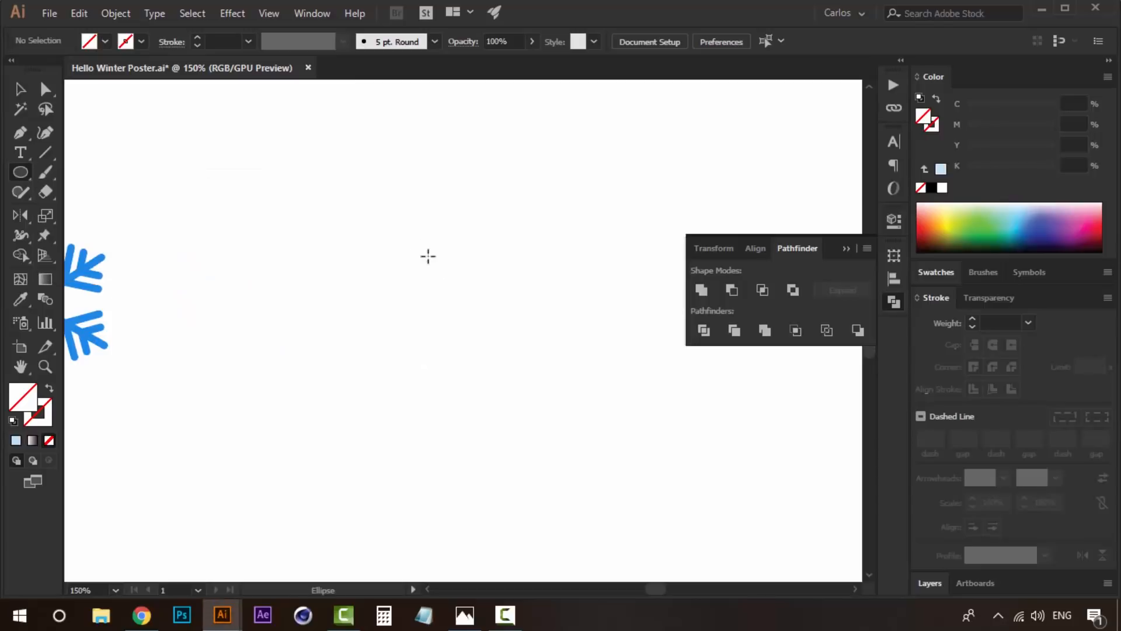
{"action": "left_click_drag", "start_coordinate": [426, 253], "coordinate": [368, 194]}
{"action": "key", "text": "v"}
{"action": "left_click_drag", "start_coordinate": [460, 345], "coordinate": [516, 373]}
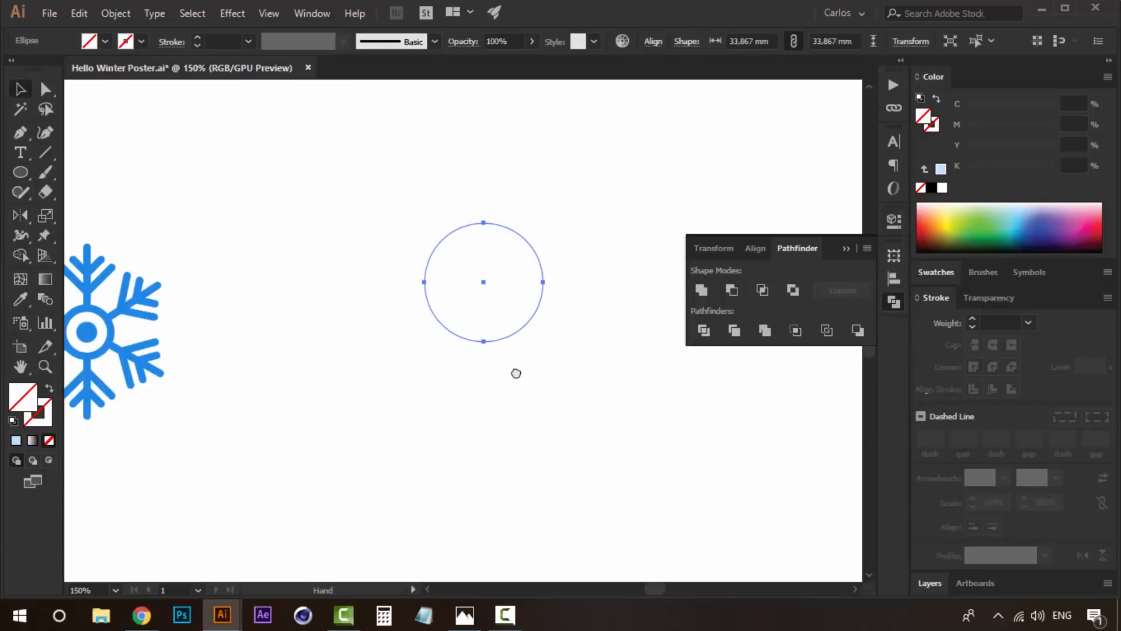
- Fill the new circle with the palest blue sampled from the last swatch circle of the palette
{"action": "left_click", "coordinate": [941, 169]}
{"action": "left_click_drag", "start_coordinate": [668, 247], "coordinate": [604, 239]}
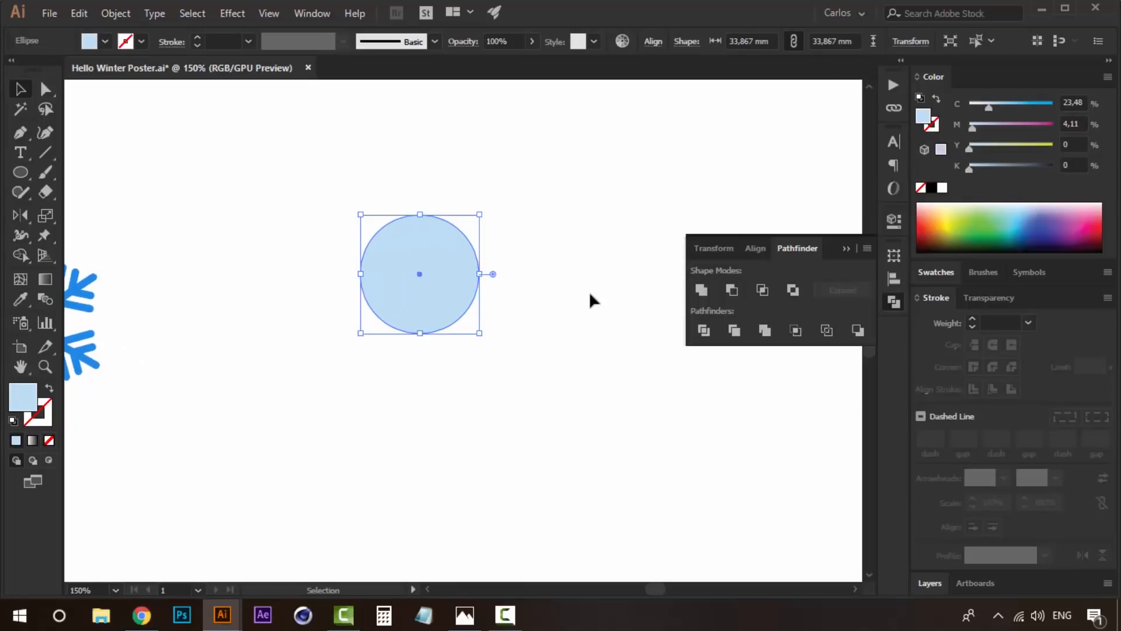
{"action": "left_click", "coordinate": [572, 308]}
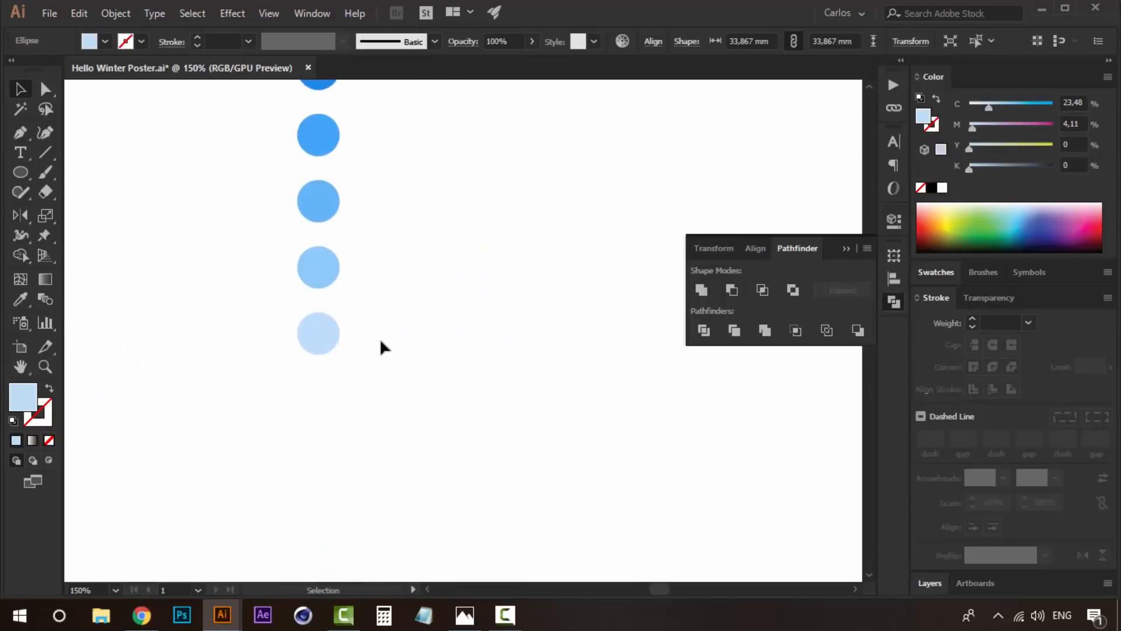
{"action": "key", "text": "i"}
{"action": "left_click", "coordinate": [330, 267]}
{"action": "left_click", "coordinate": [321, 330]}
- Copy the pale blue circle downwards and enlarge the copy into a snowman body that overlaps the head's lower edge
{"action": "left_click_drag", "start_coordinate": [360, 435], "coordinate": [397, 432]}
{"action": "key", "text": "v"}
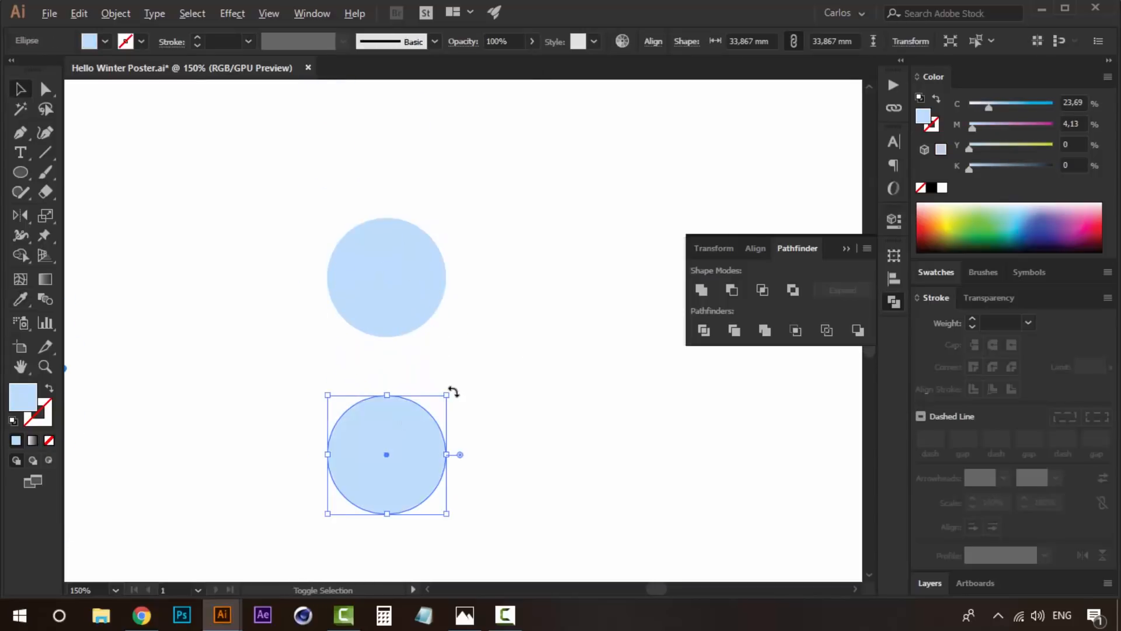
{"action": "mouse_move", "coordinate": [449, 396]}
{"action": "left_mouse_down"}
{"action": "mouse_move", "coordinate": [496, 343]}
{"action": "mouse_move", "coordinate": [444, 394]}
{"action": "left_mouse_up"}
{"action": "left_click", "coordinate": [514, 294]}
- Copy the head circle in place, shrink the copy around its centre into a small nose, and recolour it medium blue
{"action": "left_click", "coordinate": [397, 263]}
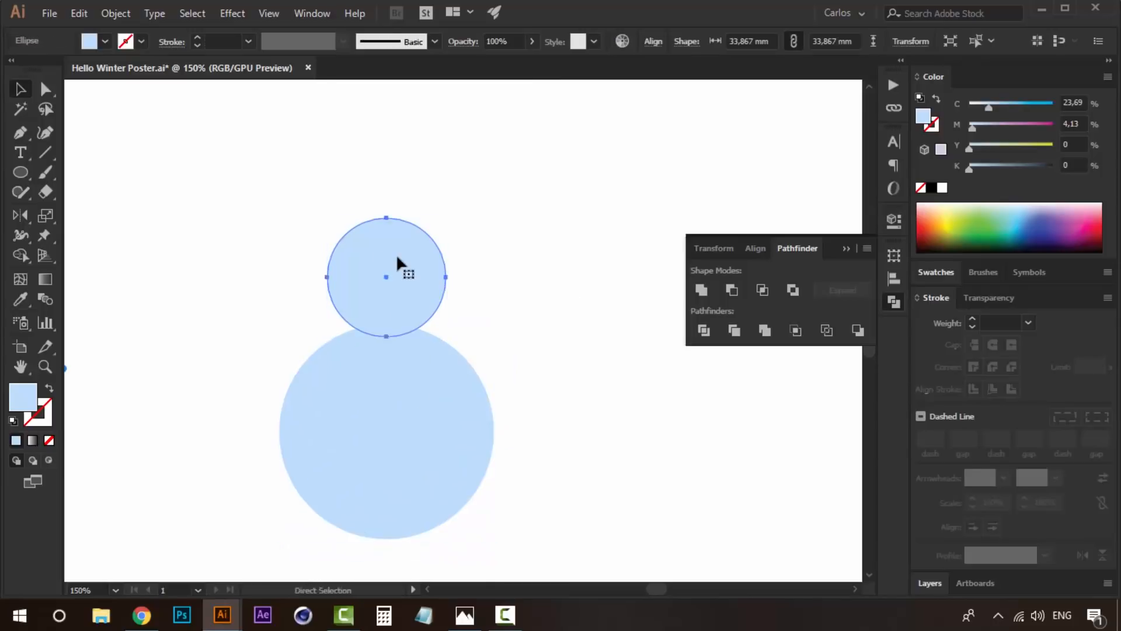
{"action": "left_click_drag", "start_coordinate": [446, 225], "coordinate": [406, 248]}
{"action": "left_click_drag", "start_coordinate": [578, 126], "coordinate": [407, 557]}
{"action": "left_click", "coordinate": [420, 317], "text": "ctrl+alt"}
{"action": "left_click", "coordinate": [423, 320], "text": "ctrl+alt"}
{"action": "key", "text": "i"}
{"action": "left_click", "coordinate": [444, 183]}
{"action": "key", "text": "v"}
{"action": "left_click", "coordinate": [465, 358]}
- Draw an open curve with the Pen tool that sags across the snowman's neck, slightly wider than the head
{"action": "key", "text": "z"}
{"action": "left_click", "coordinate": [423, 425]}
{"action": "mouse_move", "coordinate": [467, 301]}
{"action": "left_mouse_down"}
{"action": "mouse_move", "coordinate": [455, 419]}
{"action": "mouse_move", "coordinate": [453, 300]}
{"action": "left_mouse_up"}
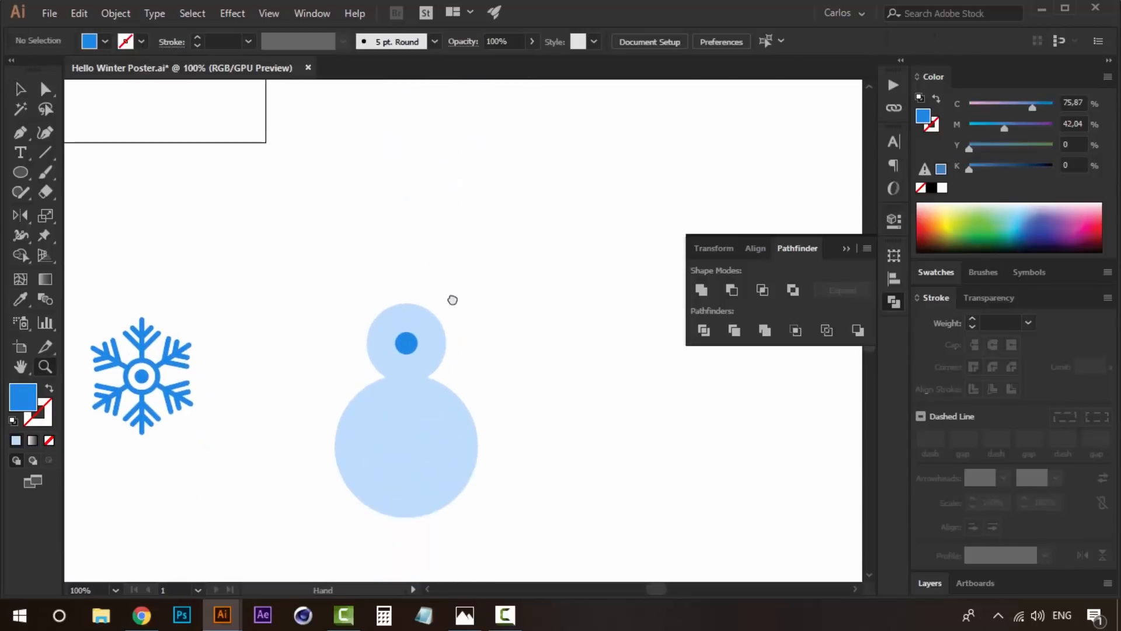
{"action": "left_click", "coordinate": [423, 367]}
{"action": "key", "text": "v"}
{"action": "left_click_drag", "start_coordinate": [475, 375], "coordinate": [445, 332]}
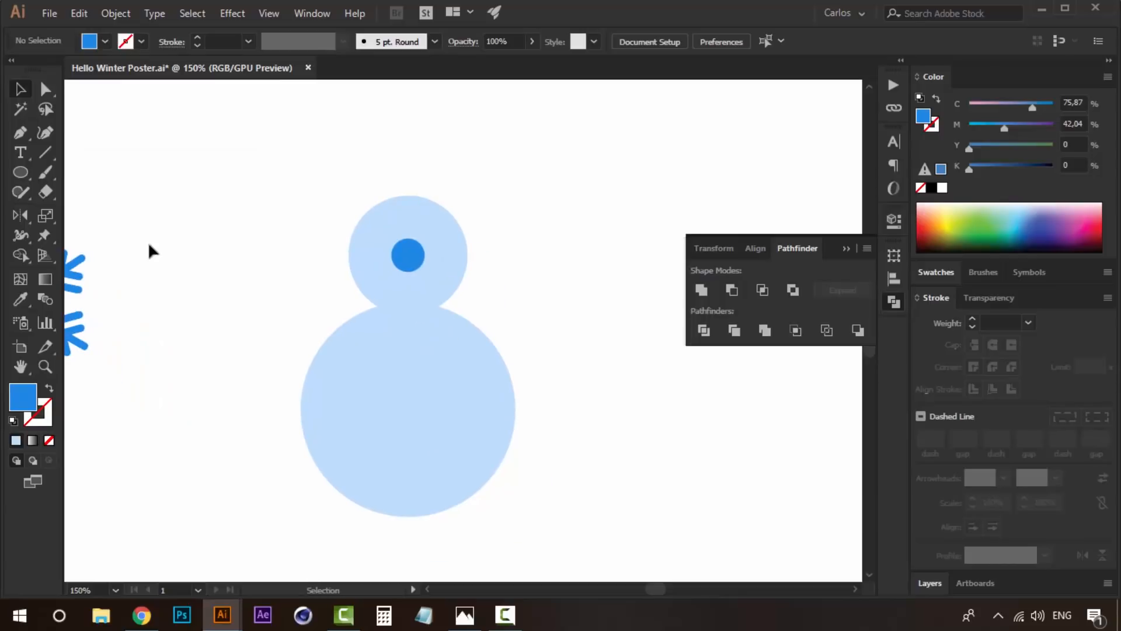
{"action": "key", "text": "p"}
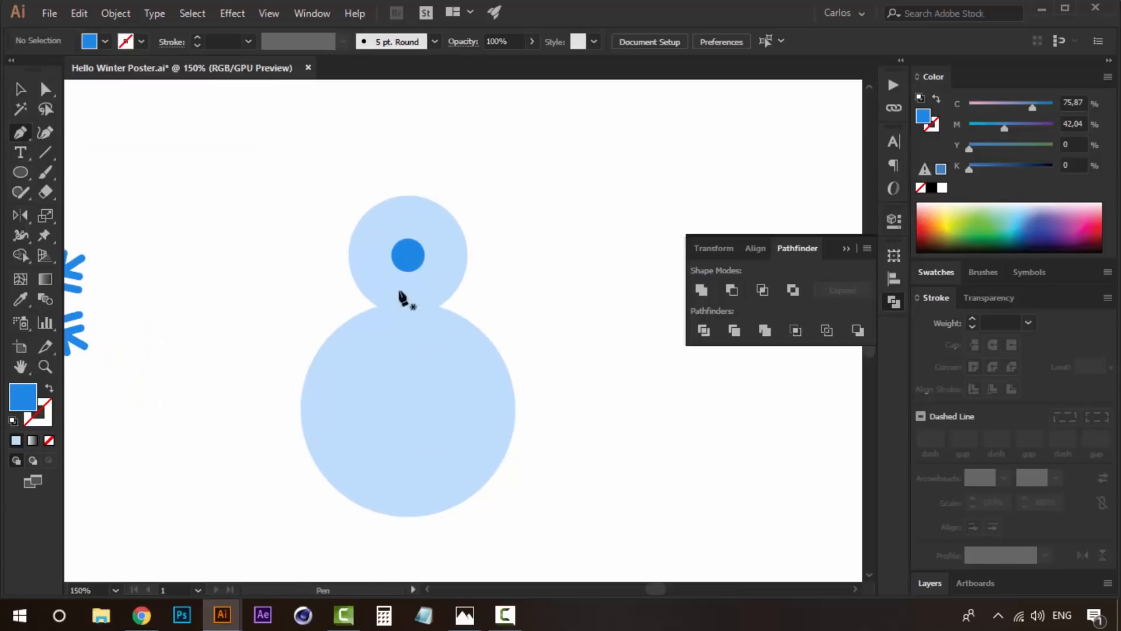
{"action": "left_click", "coordinate": [345, 306]}
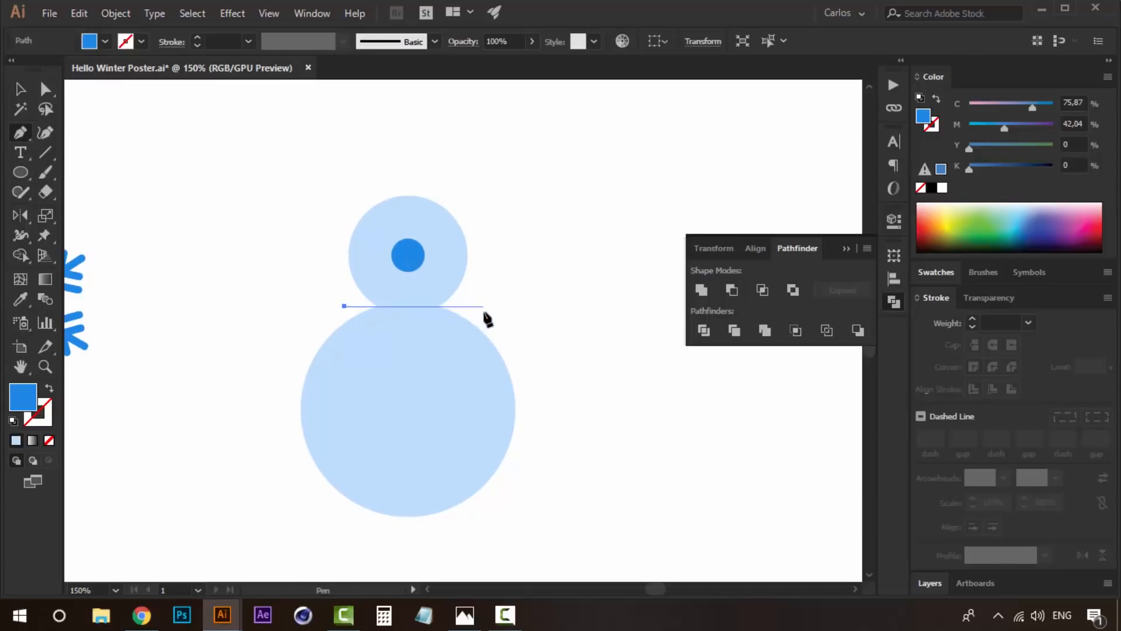
{"action": "left_click_drag", "start_coordinate": [483, 306], "coordinate": [564, 262]}
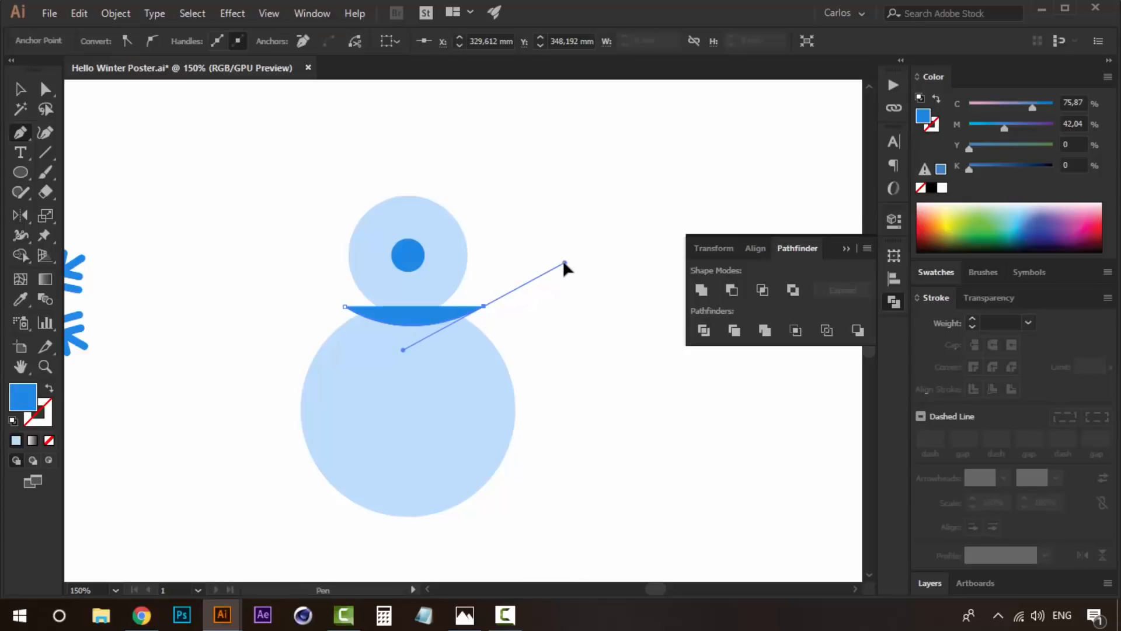
{"action": "key", "text": "v"}
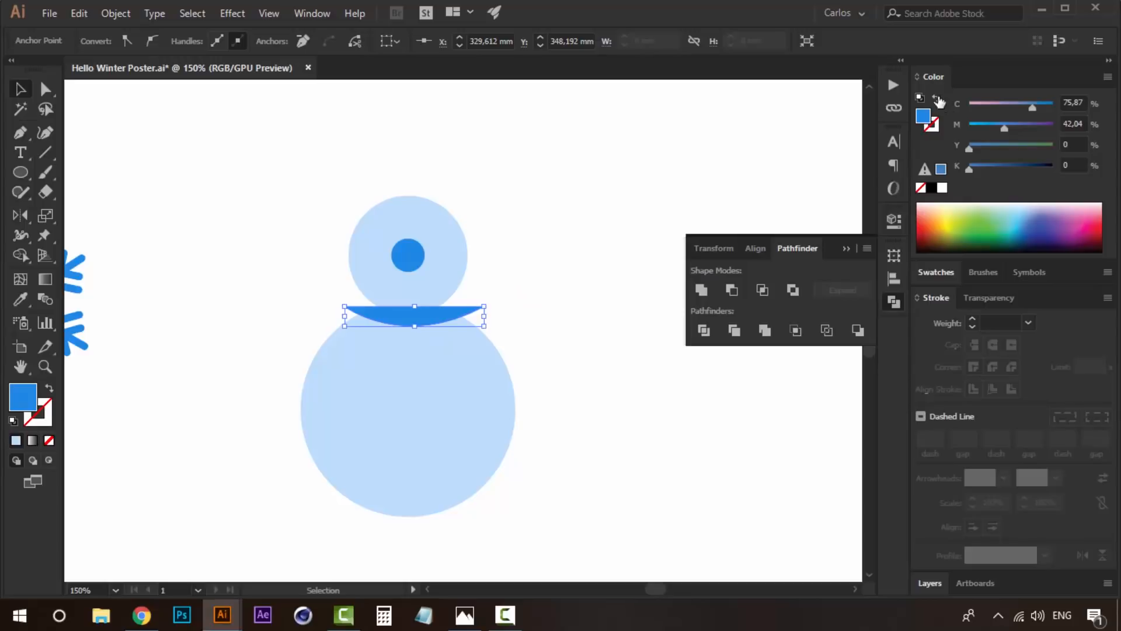
- Turn the neck curve into a medium blue 26 pt stroke with round caps and narrow it around its centre into a scarf
{"action": "left_click", "coordinate": [937, 99]}
{"action": "left_click_drag", "start_coordinate": [973, 318], "coordinate": [973, 315]}
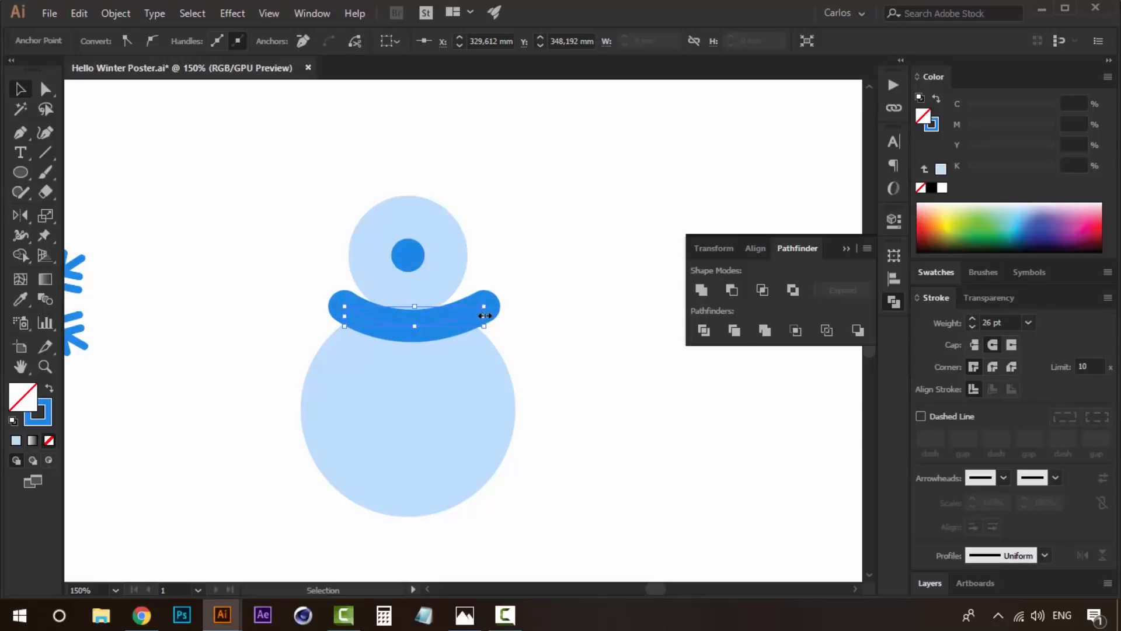
{"action": "left_click_drag", "start_coordinate": [474, 316], "coordinate": [460, 320]}
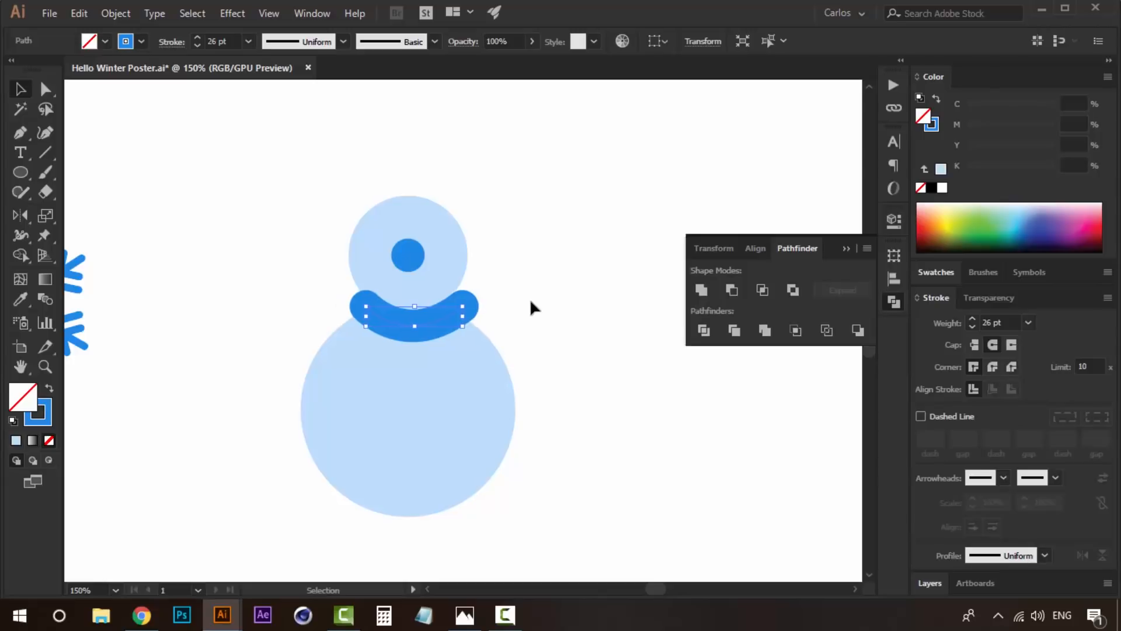
{"action": "left_click", "coordinate": [550, 296]}
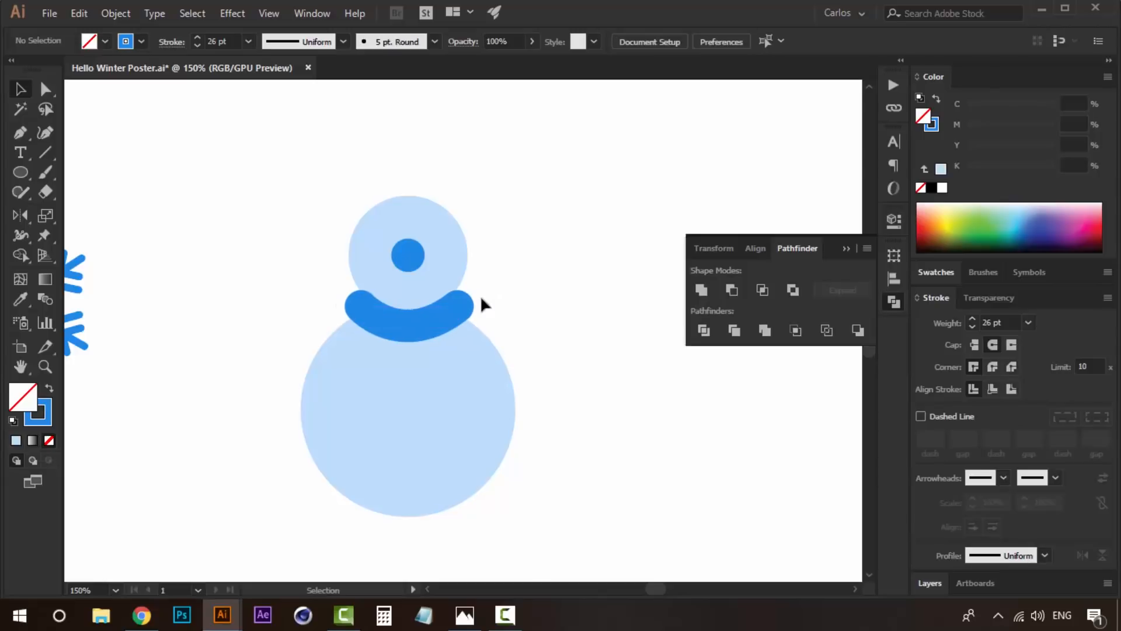
- Draw a short curved scarf end with the Pen tool hanging from the scarf's right side, and adjust its position slightly
{"action": "left_click", "coordinate": [21, 133]}
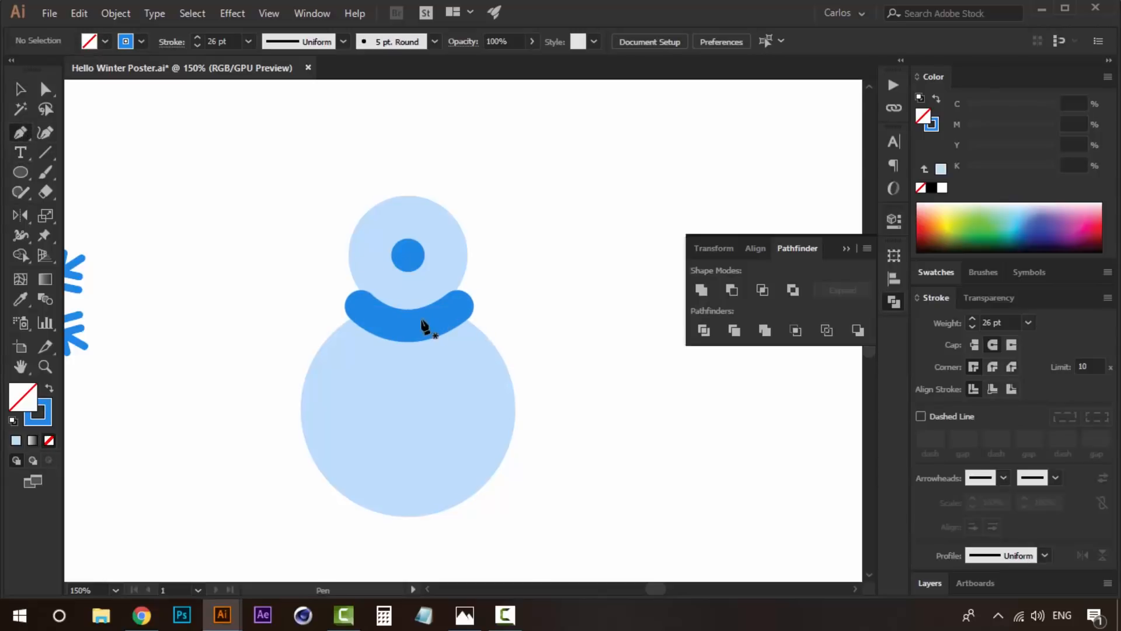
{"action": "left_click", "coordinate": [439, 316]}
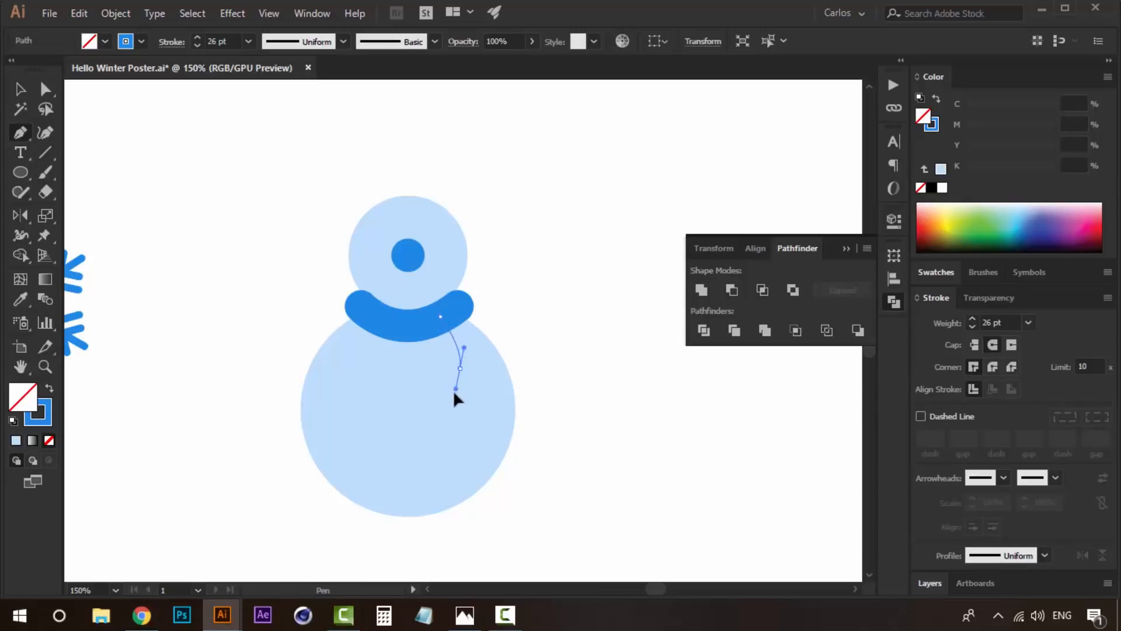
{"action": "left_click_drag", "start_coordinate": [450, 402], "coordinate": [450, 403]}
{"action": "key", "text": "v"}
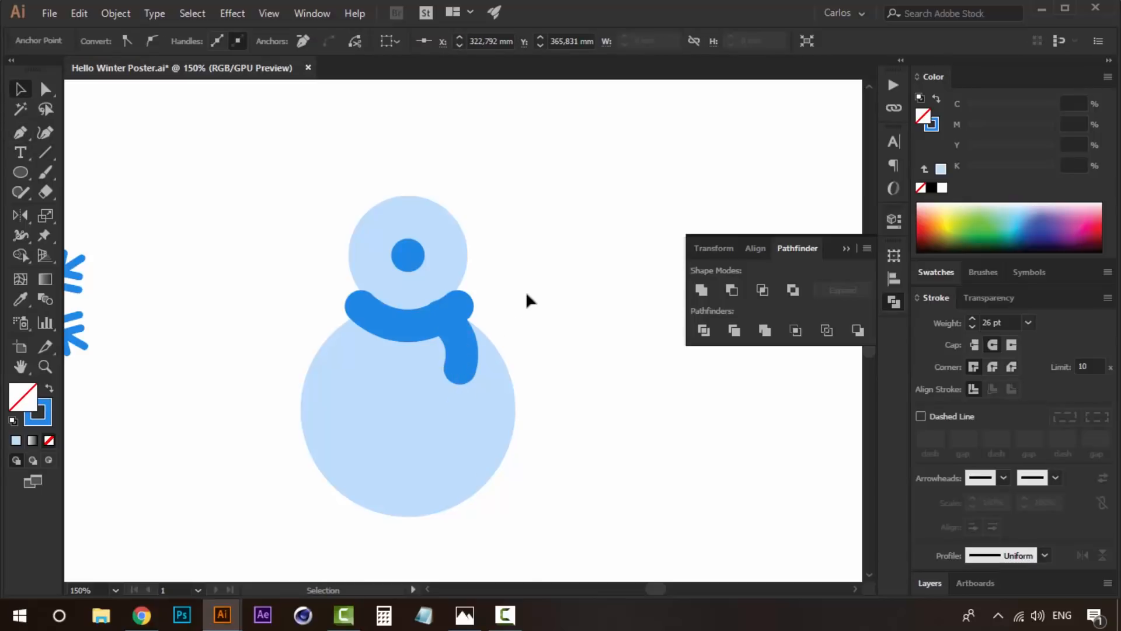
{"action": "left_click", "coordinate": [462, 343]}
{"action": "left_click", "coordinate": [545, 298]}
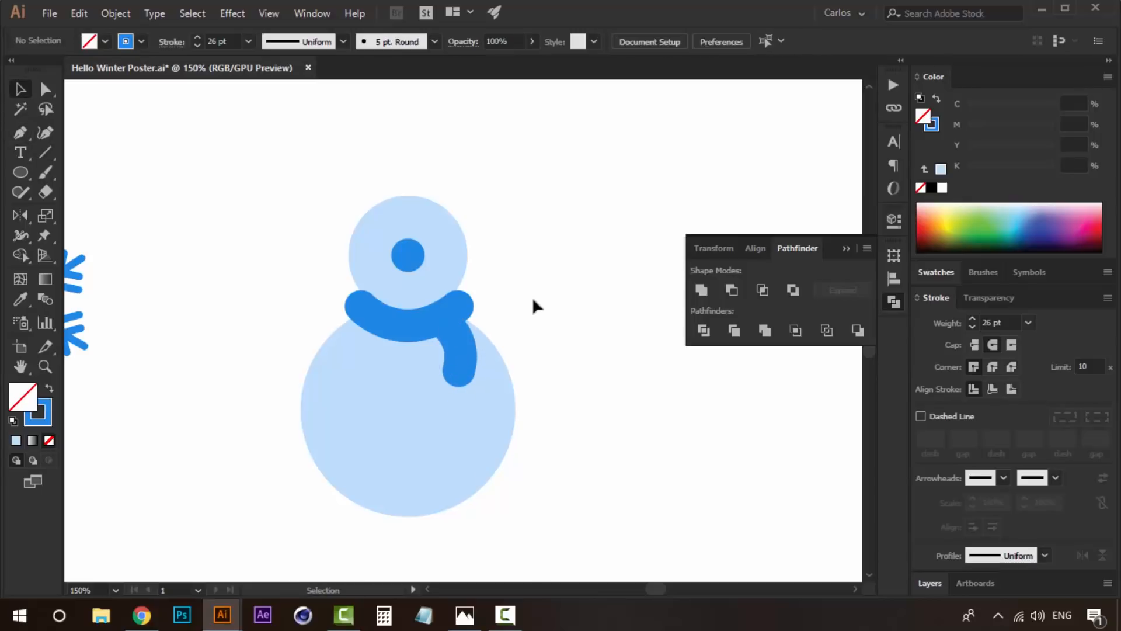
- Draw an outward-bulging arm curve with the Pen tool from the scarf's left end down the body's left side
{"action": "left_click", "coordinate": [19, 133]}
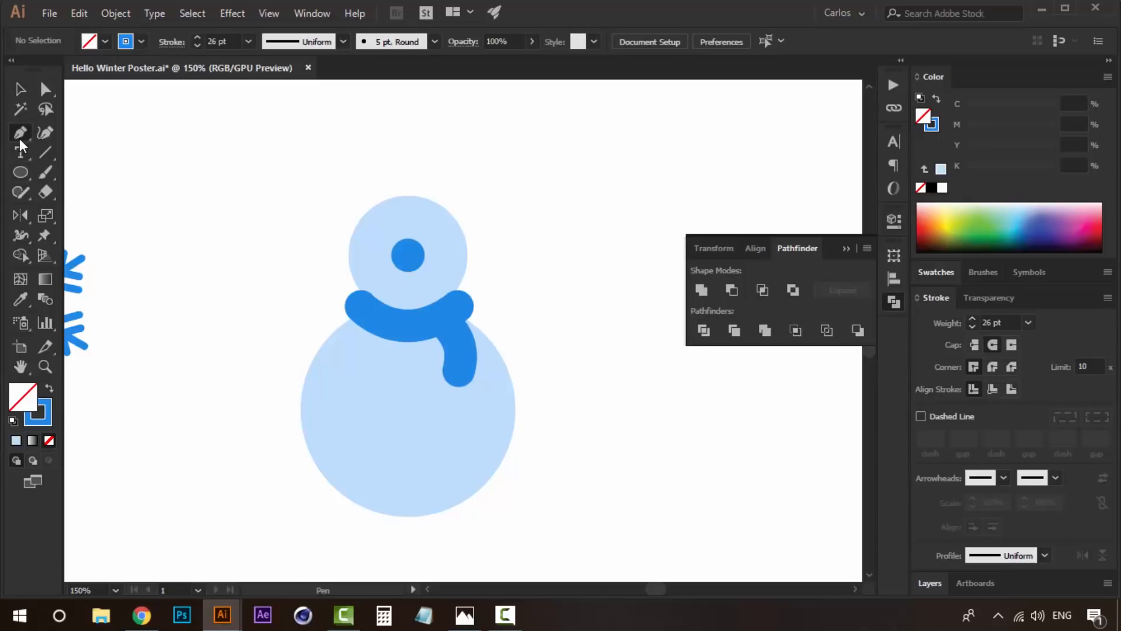
{"action": "left_click", "coordinate": [353, 321]}
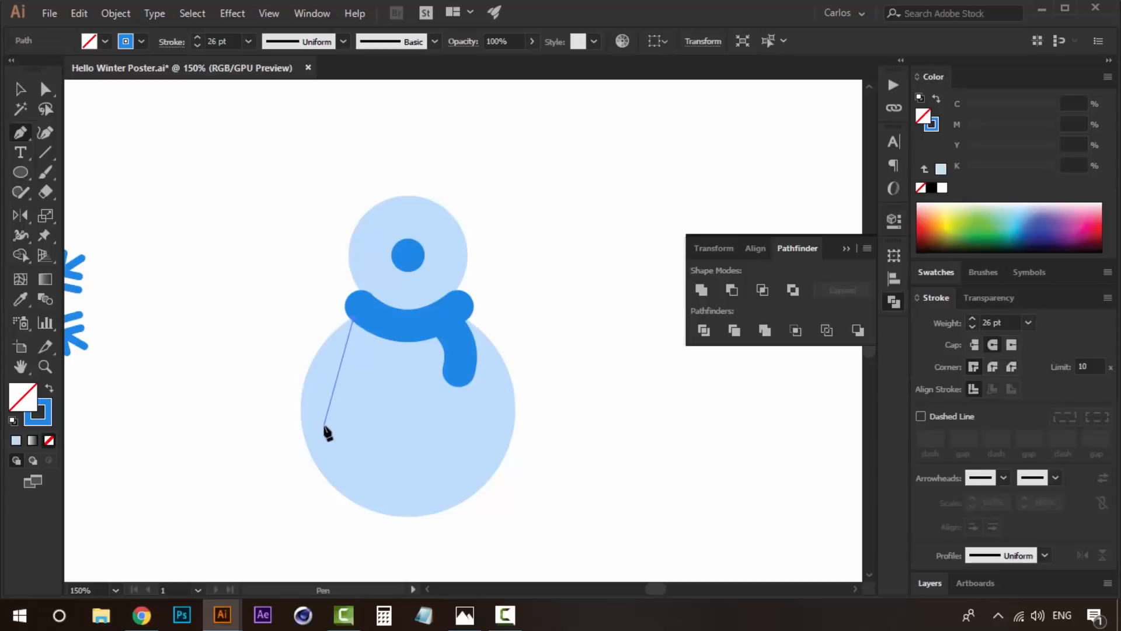
{"action": "left_click_drag", "start_coordinate": [325, 430], "coordinate": [354, 497]}
{"action": "key", "text": "v"}
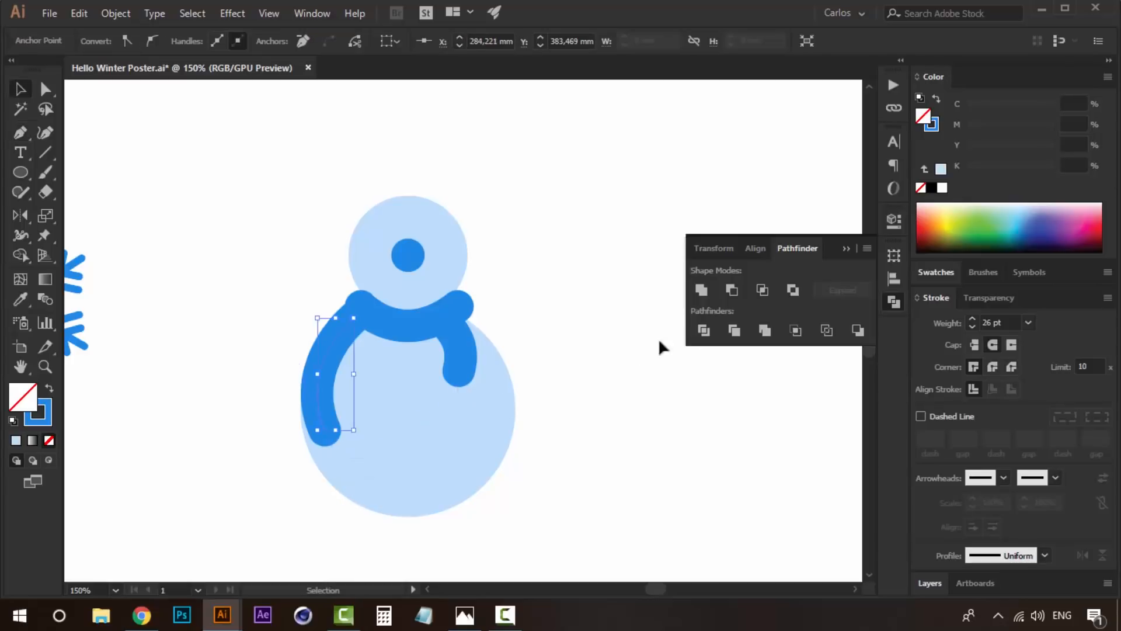
- Recolour the arm curve with the light blue one shade darker than the body, sampled from the palette, and apply it as the stroke
{"action": "key", "text": "i"}
{"action": "left_click", "coordinate": [491, 418]}
{"action": "scroll", "coordinate": [583, 233], "scroll_direction": "down", "scroll_amount": 10}
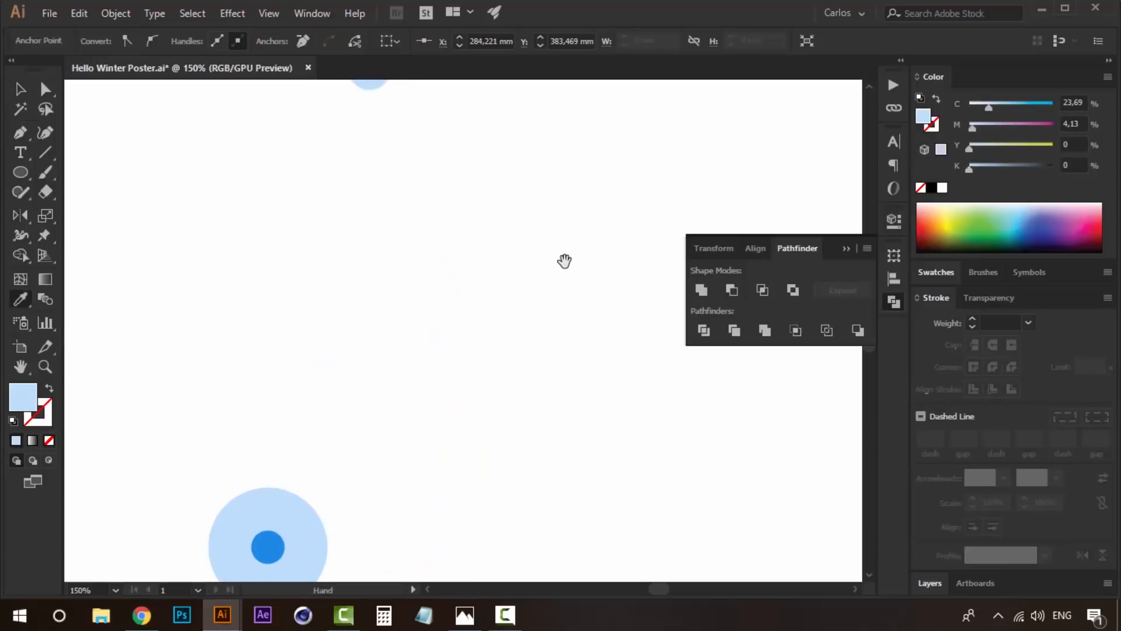
{"action": "mouse_move", "coordinate": [597, 95]}
{"action": "left_mouse_down"}
{"action": "mouse_move", "coordinate": [525, 308]}
{"action": "mouse_move", "coordinate": [442, 432]}
{"action": "left_mouse_up"}
{"action": "left_click_drag", "start_coordinate": [563, 200], "coordinate": [535, 367]}
{"action": "mouse_move", "coordinate": [598, 263]}
{"action": "left_mouse_down"}
{"action": "mouse_move", "coordinate": [615, 255]}
{"action": "mouse_move", "coordinate": [676, 115]}
{"action": "left_mouse_up"}
{"action": "left_click", "coordinate": [269, 370]}
{"action": "left_click_drag", "start_coordinate": [373, 443], "coordinate": [589, 19]}
{"action": "left_click_drag", "start_coordinate": [452, 386], "coordinate": [437, 115]}
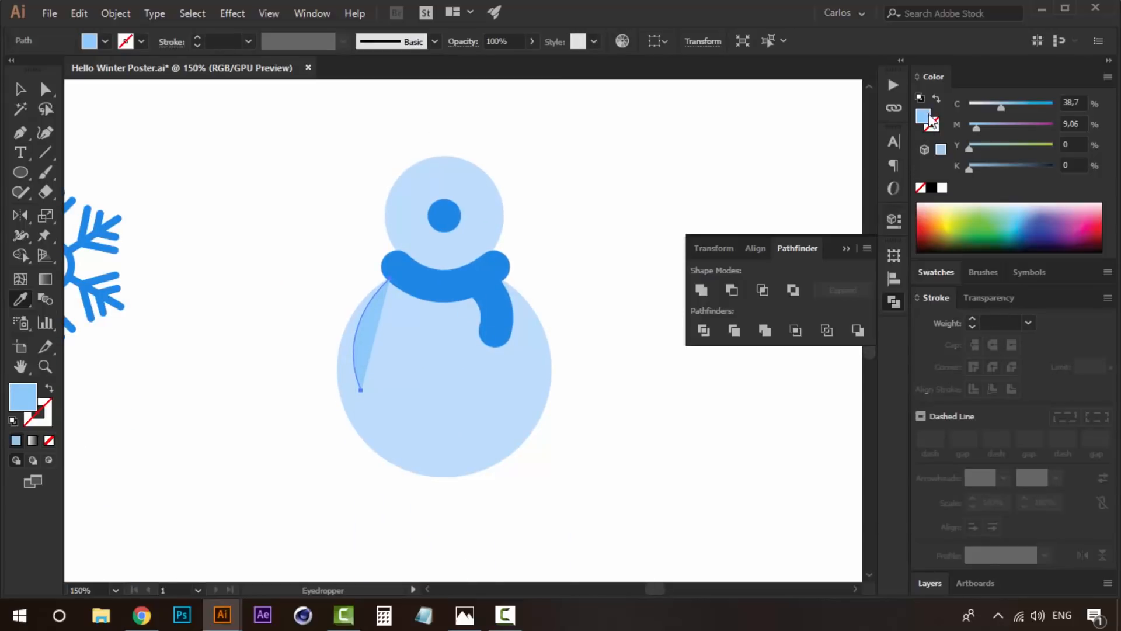
{"action": "left_click", "coordinate": [937, 100]}
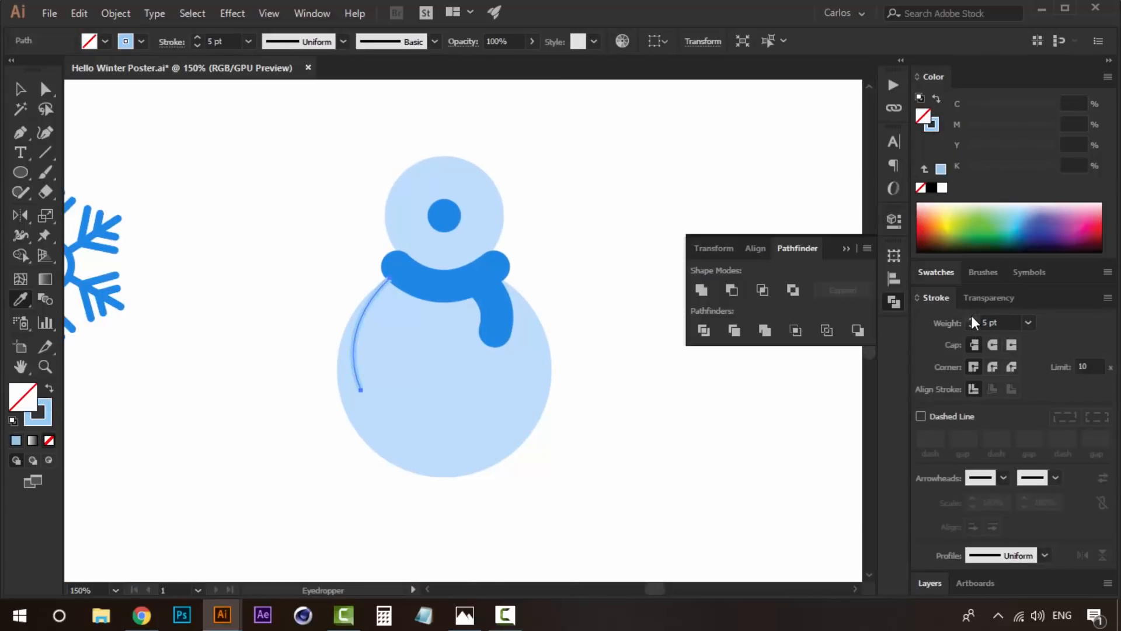
- Give the arm curve round caps and a 35 pt stroke weight
{"action": "left_click", "coordinate": [972, 320]}
{"action": "left_click", "coordinate": [972, 320]}
{"action": "left_click", "coordinate": [972, 319]}
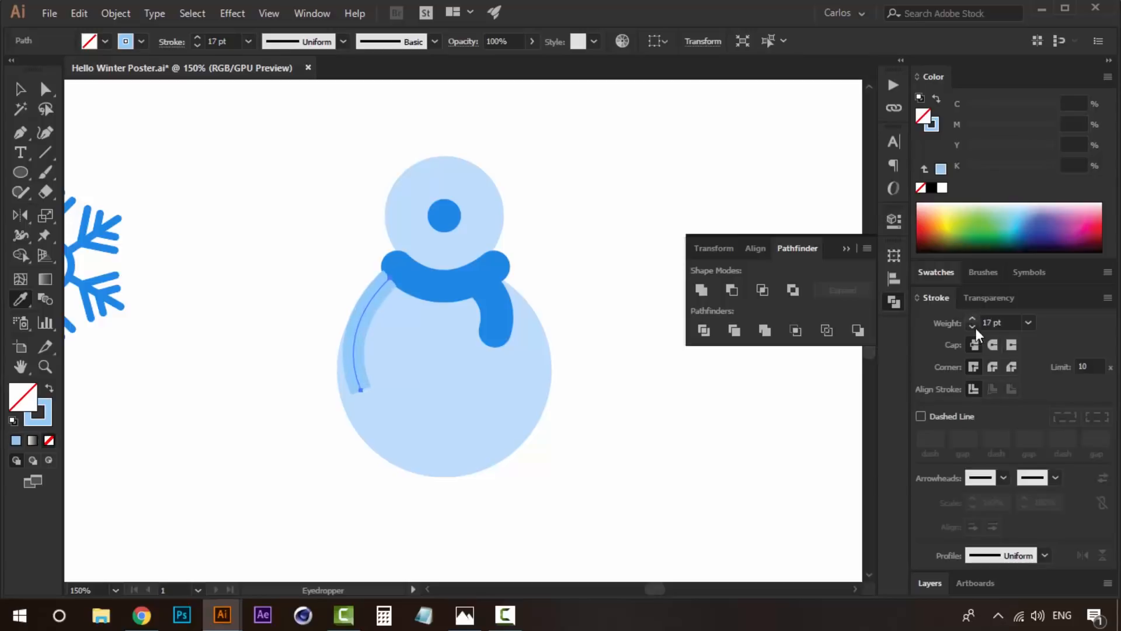
{"action": "left_click", "coordinate": [994, 345]}
{"action": "left_click", "coordinate": [1028, 323]}
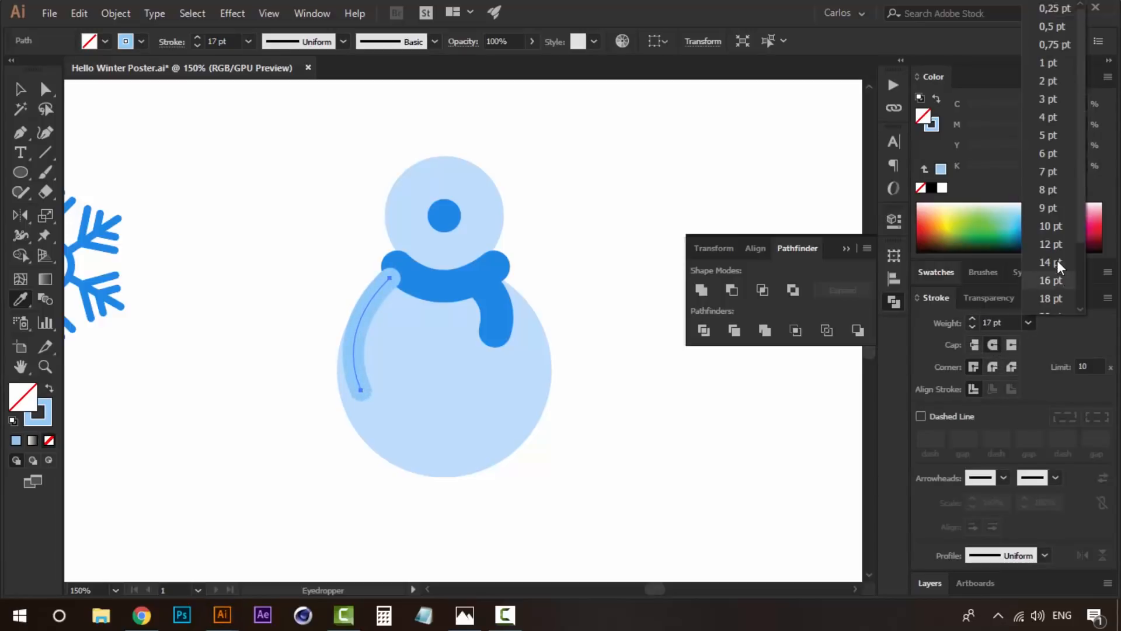
{"action": "left_click", "coordinate": [1056, 234]}
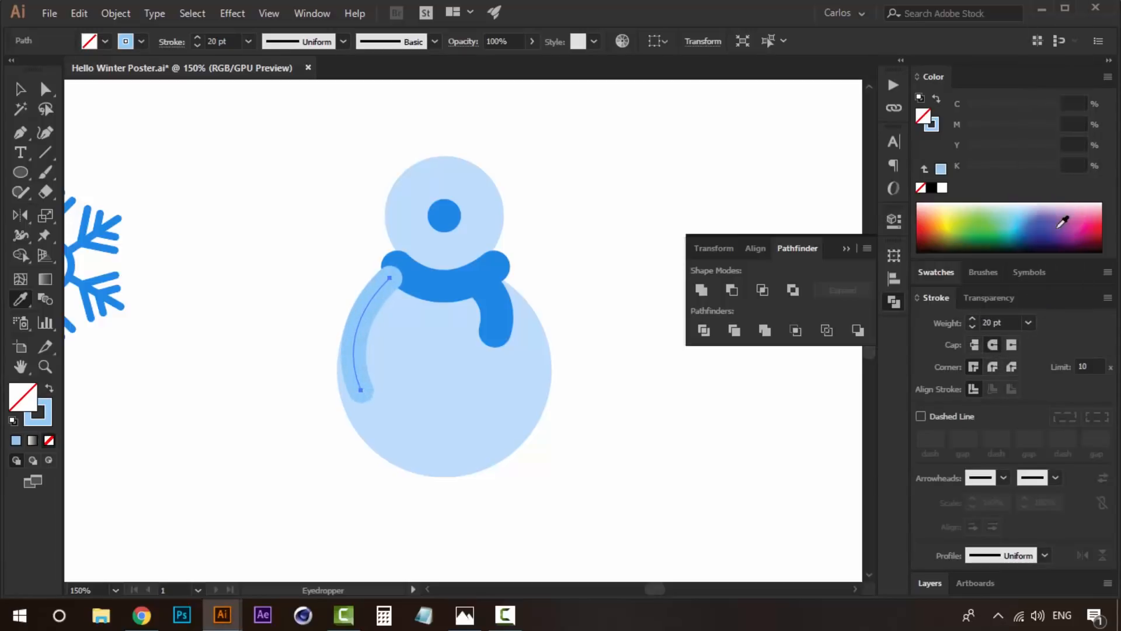
{"action": "left_click", "coordinate": [972, 318]}
{"action": "left_click", "coordinate": [971, 318]}
{"action": "left_click", "coordinate": [972, 318]}
{"action": "left_click", "coordinate": [971, 318]}
{"action": "left_click", "coordinate": [971, 318]}
{"action": "key", "text": "v"}
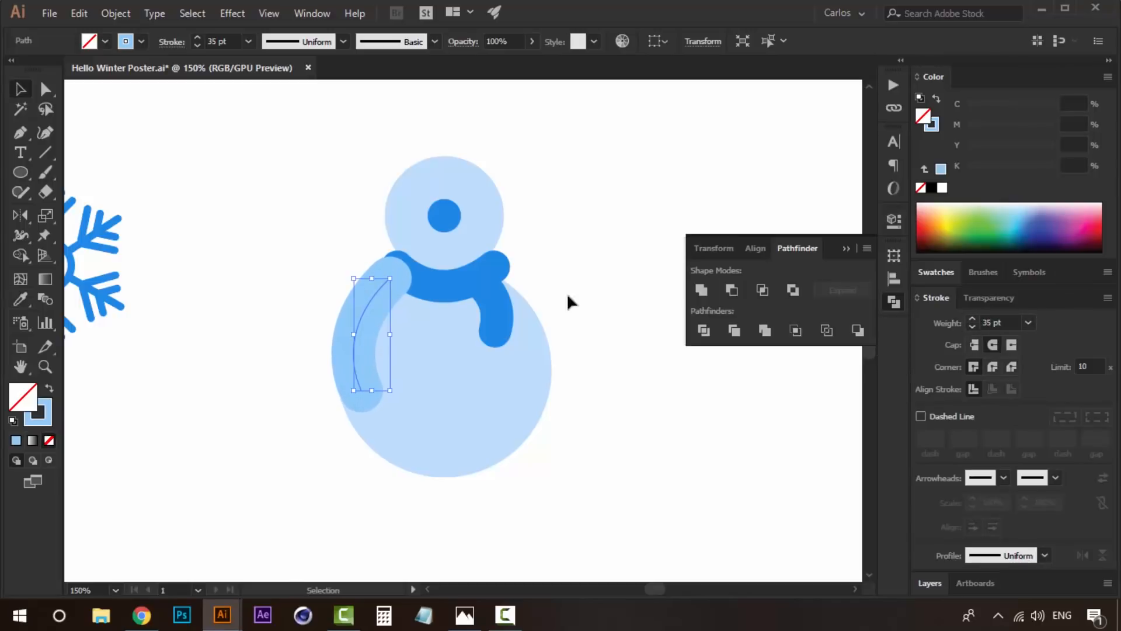
- Vary the arm's stroke with the Width tool, narrow at the shoulder and widening to about 44.3 pt at the hand
{"action": "left_click", "coordinate": [20, 236]}
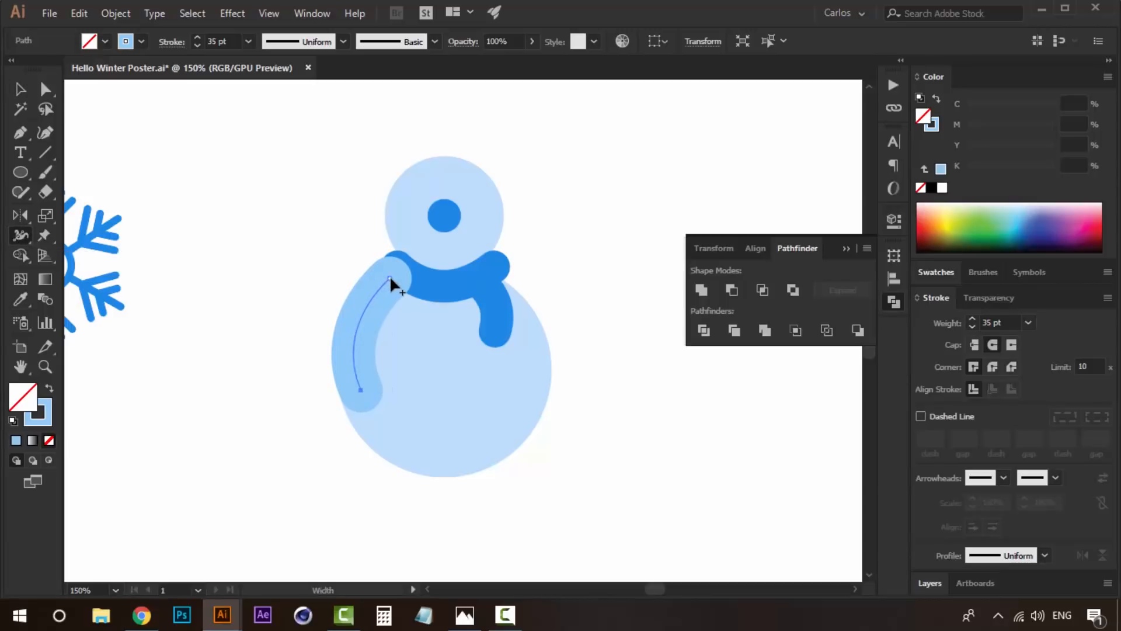
{"action": "left_click_drag", "start_coordinate": [387, 274], "coordinate": [385, 277]}
{"action": "left_click_drag", "start_coordinate": [359, 395], "coordinate": [448, 349]}
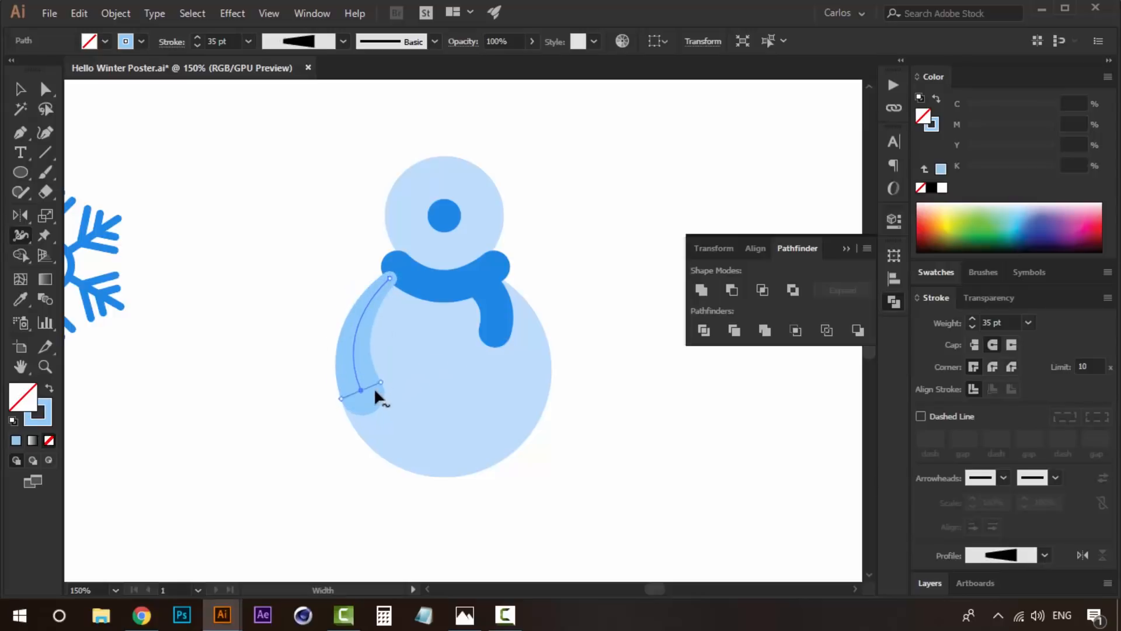
{"action": "left_click_drag", "start_coordinate": [378, 383], "coordinate": [385, 378]}
{"action": "key", "text": "v"}
{"action": "left_click", "coordinate": [285, 271]}
{"action": "left_click", "coordinate": [353, 312]}
{"action": "left_click", "coordinate": [434, 288]}
{"action": "left_click", "coordinate": [365, 333]}
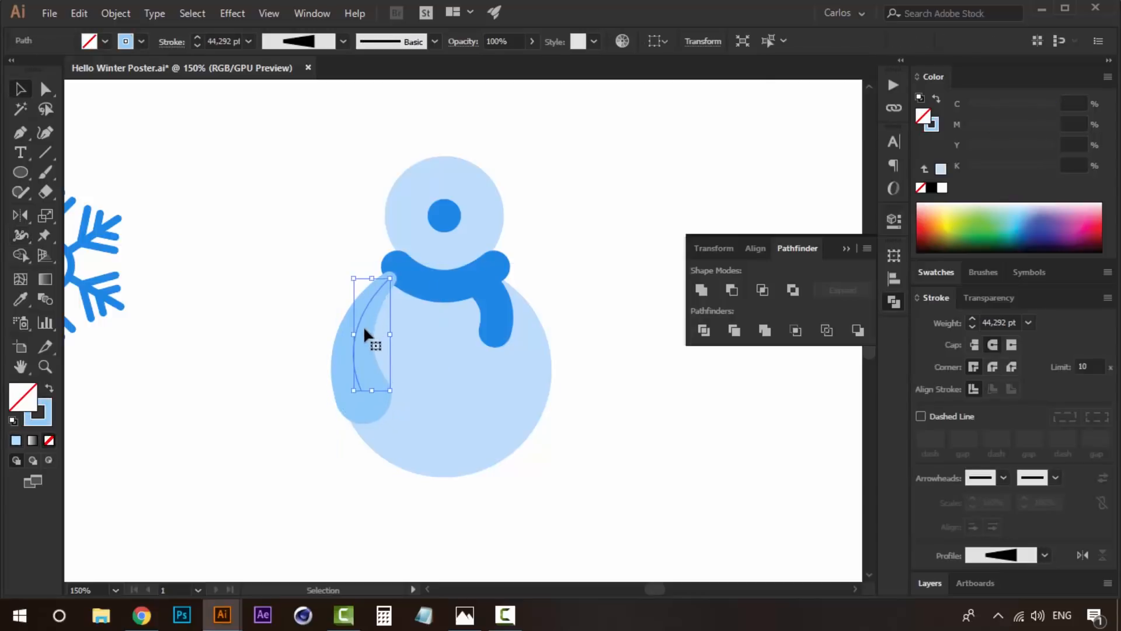
- Copy the arm straight across to the body's right side and reflect the copy about a vertical axis
{"action": "left_click_drag", "start_coordinate": [367, 326], "coordinate": [549, 326]}
{"action": "right_click", "coordinate": [544, 307]}
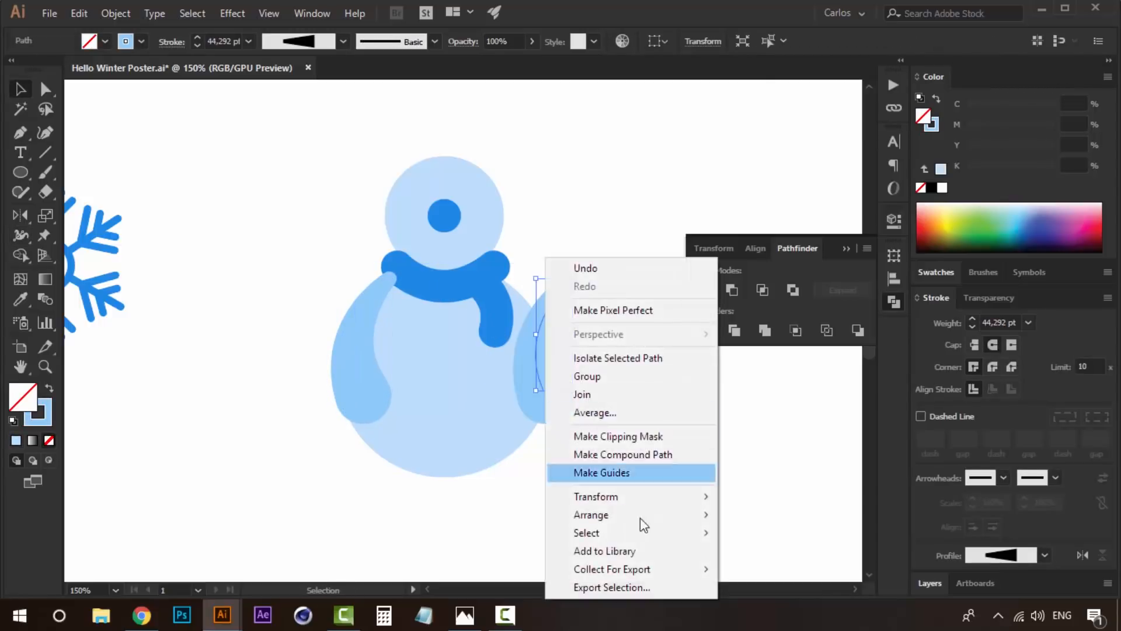
{"action": "mouse_move", "coordinate": [667, 498]}
{"action": "left_click", "coordinate": [794, 412]}
{"action": "left_click", "coordinate": [586, 400]}
- Nudge the mirrored arm left until its shoulder meets the scarf's right end
{"action": "key", "text": "Left"}
{"action": "key", "text": "Left"}
{"action": "key", "text": "Left"}
{"action": "key", "text": "Left"}
{"action": "key", "text": "Left"}
{"action": "key", "text": "Left"}
{"action": "key", "text": "Left"}
{"action": "key", "text": "Left"}
{"action": "key", "text": "Left"}
{"action": "key", "text": "Left"}
{"action": "key", "text": "Left"}
{"action": "key", "text": "Left"}
{"action": "key", "text": "Left"}
{"action": "key", "text": "Left"}
{"action": "key", "text": "Left"}
{"action": "key", "text": "Left"}
{"action": "key", "text": "Left"}
{"action": "key", "text": "Left"}
{"action": "key", "text": "Left"}
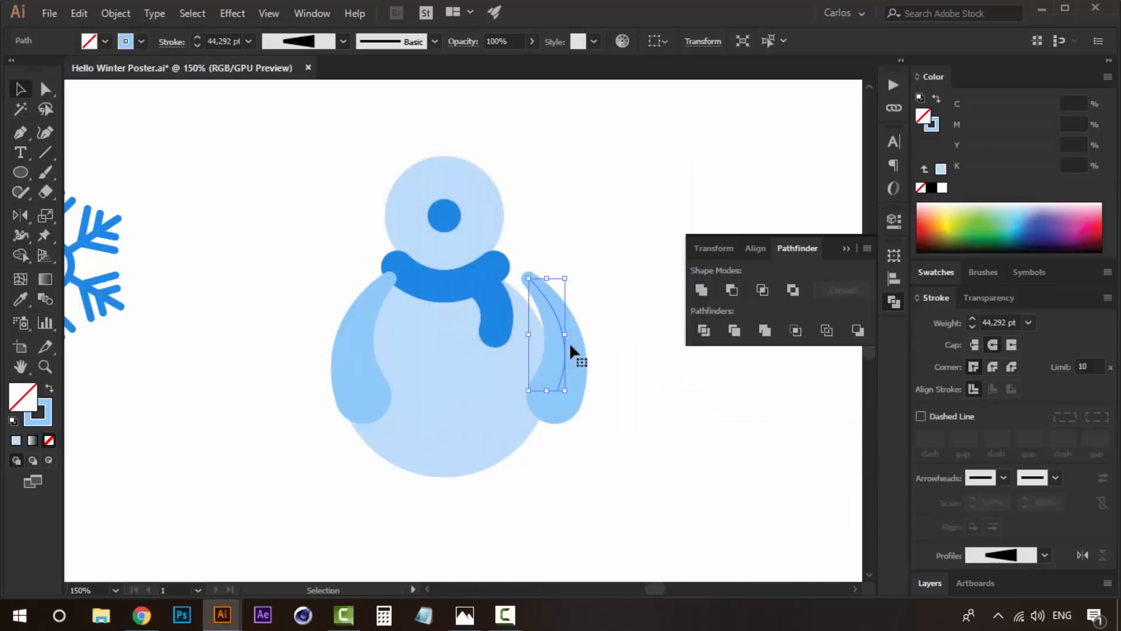
{"action": "key", "text": "Left"}
{"action": "key", "text": "Left"}
{"action": "key", "text": "Left"}
{"action": "key", "text": "Left"}
{"action": "key", "text": "Left"}
{"action": "key", "text": "Left"}
{"action": "left_click", "coordinate": [633, 355]}
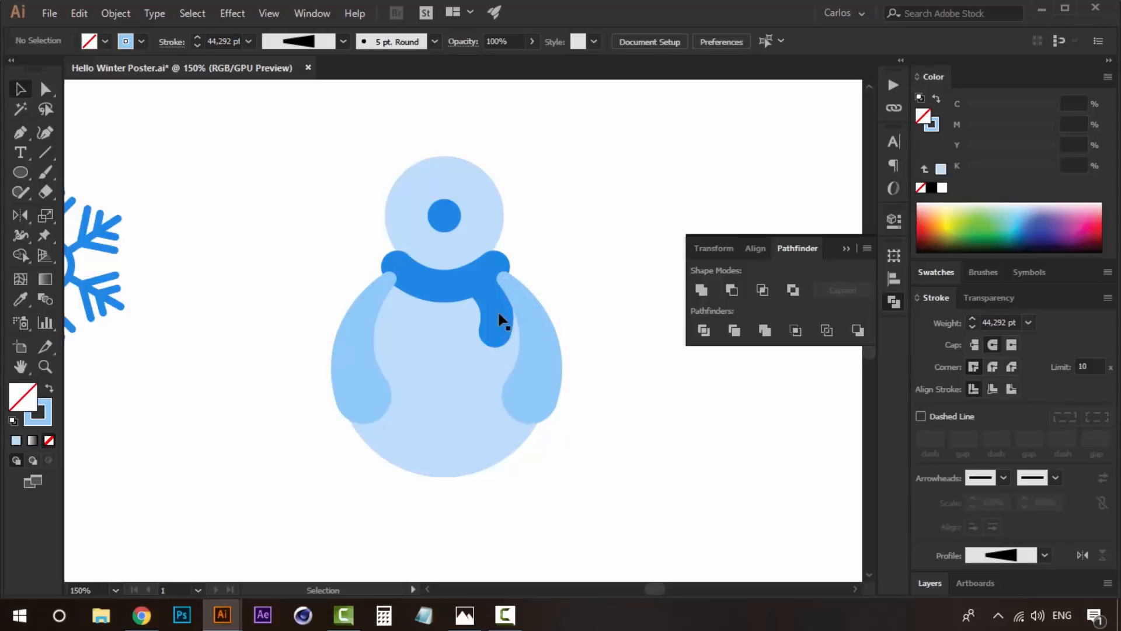
- Bring both scarf pieces to the front so they cover the tops of the arms
{"action": "left_click", "coordinate": [478, 310]}
{"action": "left_click", "coordinate": [427, 282], "text": "shift"}
{"action": "right_click", "coordinate": [428, 280]}
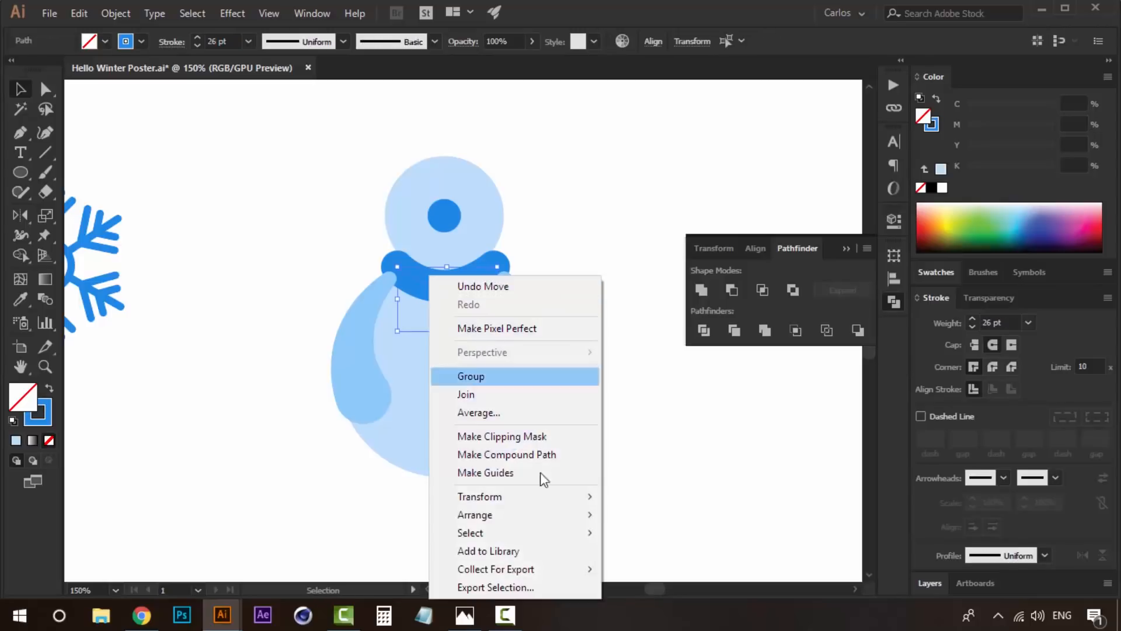
{"action": "mouse_move", "coordinate": [569, 515]}
{"action": "left_click", "coordinate": [631, 511]}
{"action": "left_click", "coordinate": [591, 222]}
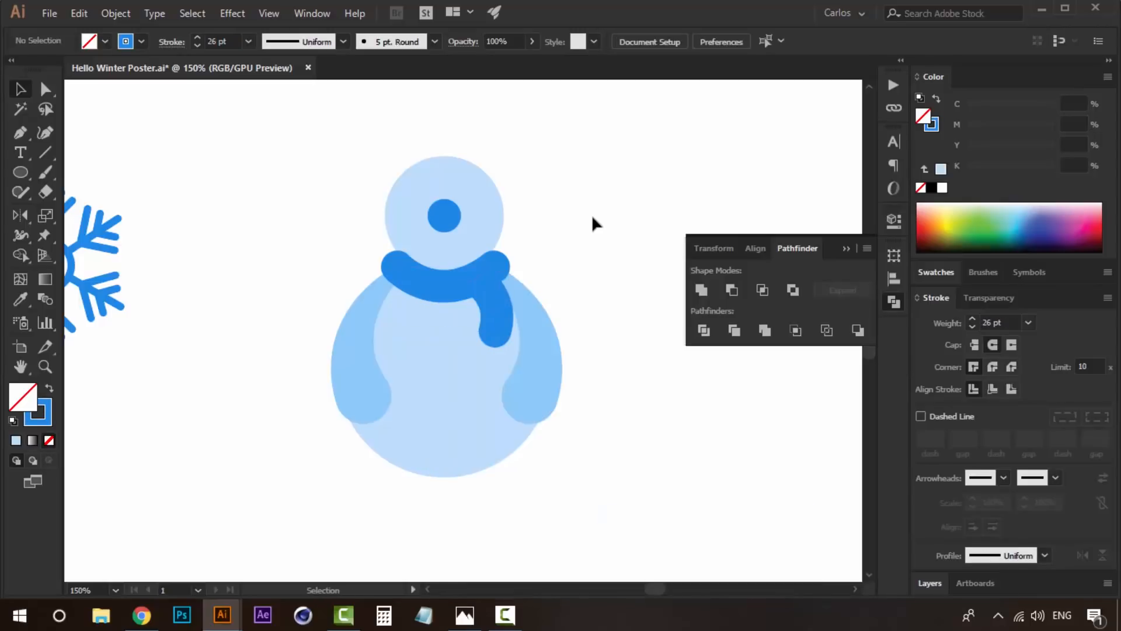
- Copy the scarf's neck curve straight up onto the top of the head and flatten the copy into a hat brim
{"action": "left_click_drag", "start_coordinate": [447, 263], "coordinate": [410, 394]}
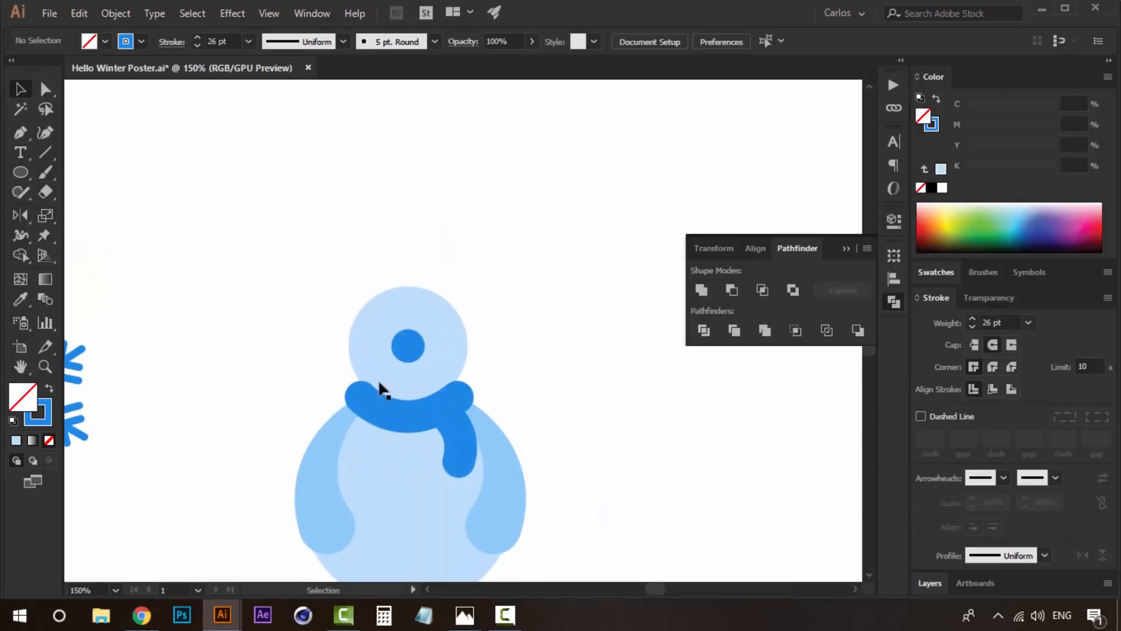
{"action": "left_click", "coordinate": [396, 421]}
{"action": "left_click_drag", "start_coordinate": [404, 421], "coordinate": [404, 308]}
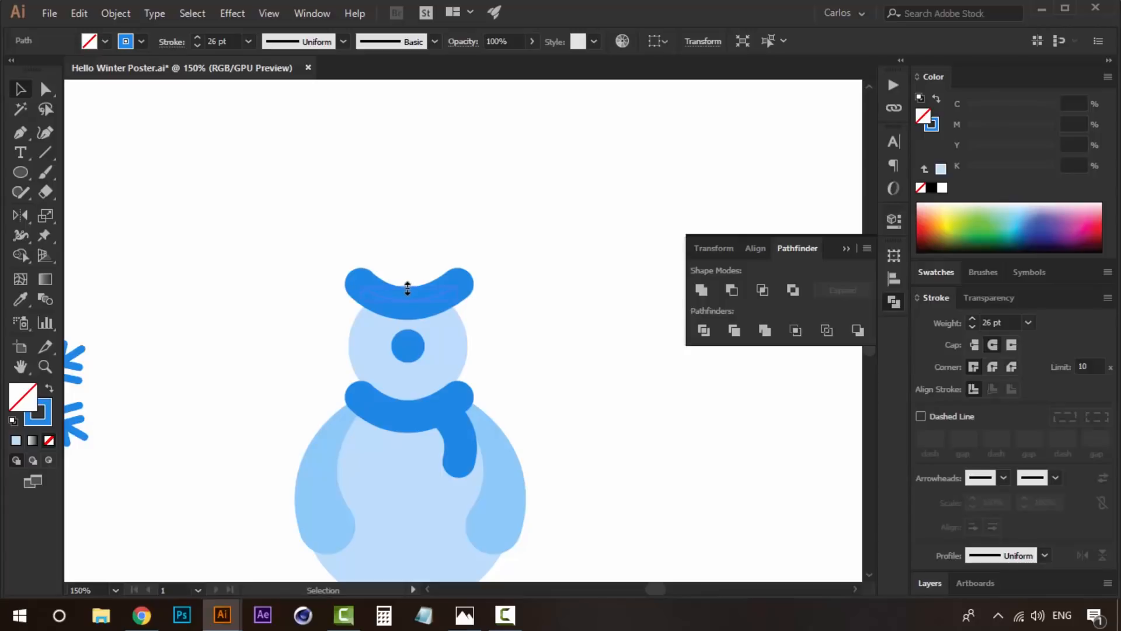
{"action": "left_click_drag", "start_coordinate": [404, 290], "coordinate": [404, 315]}
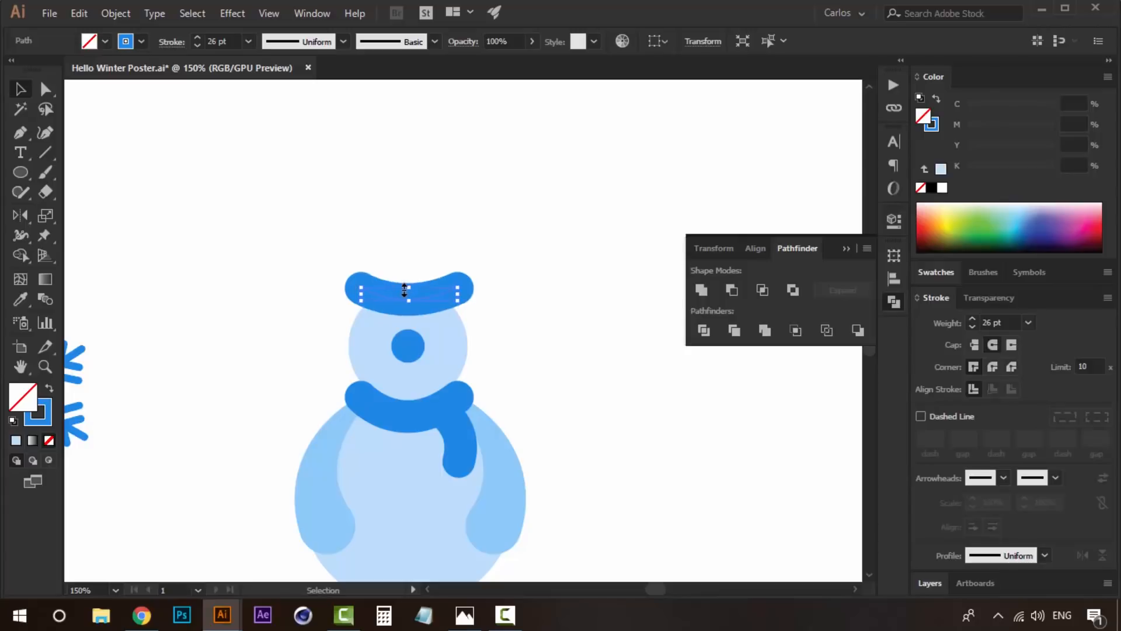
{"action": "left_click", "coordinate": [504, 272]}
- Recolour the hat brim with the lighter blue from the palette, applied as stroke with no fill
{"action": "left_click", "coordinate": [460, 310]}
{"action": "left_click_drag", "start_coordinate": [460, 310], "coordinate": [457, 486]}
{"action": "key", "text": "i"}
{"action": "left_click", "coordinate": [352, 139]}
{"action": "left_click_drag", "start_coordinate": [383, 449], "coordinate": [448, 100]}
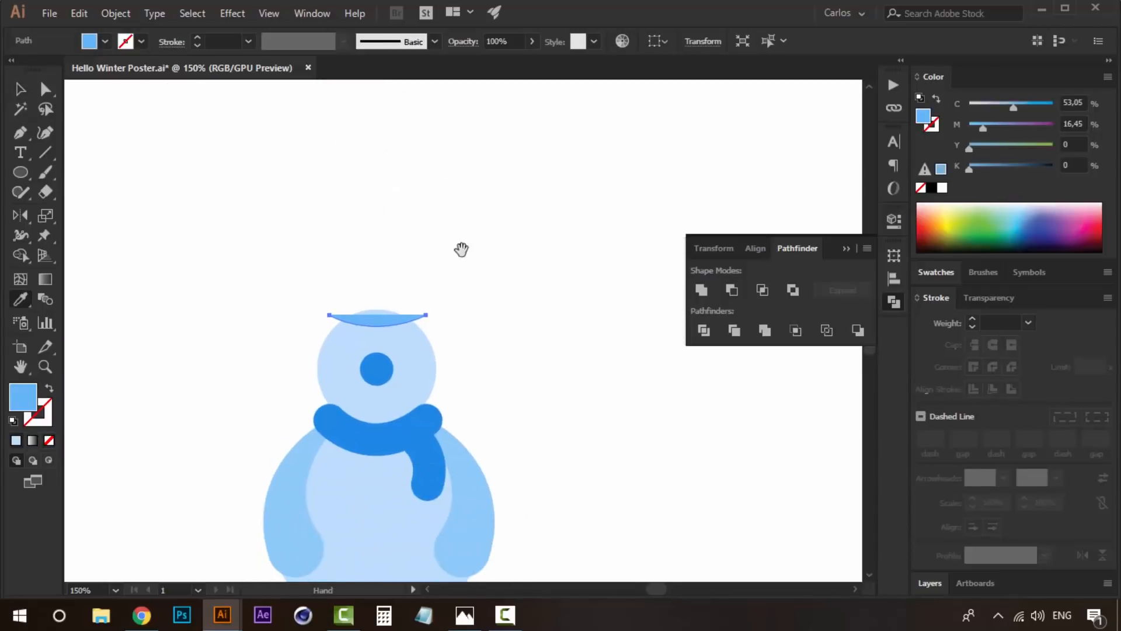
{"action": "left_click", "coordinate": [936, 99]}
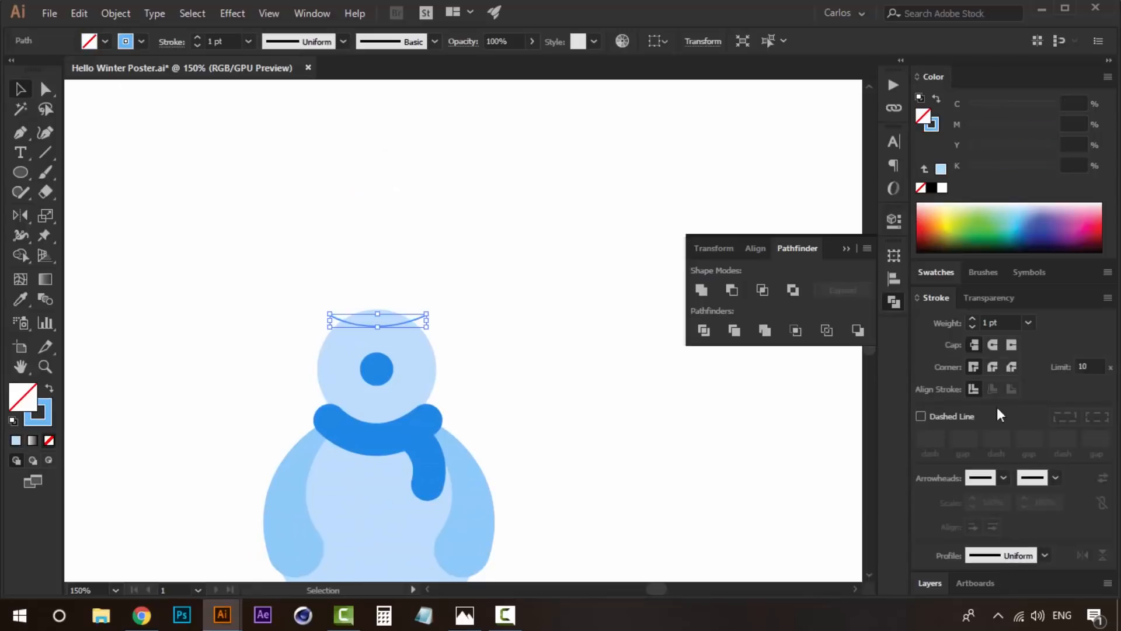
- Set the hat brim's stroke weight to 25 pt and give it round caps
{"action": "left_click", "coordinate": [1028, 322]}
{"action": "left_click", "coordinate": [1056, 260]}
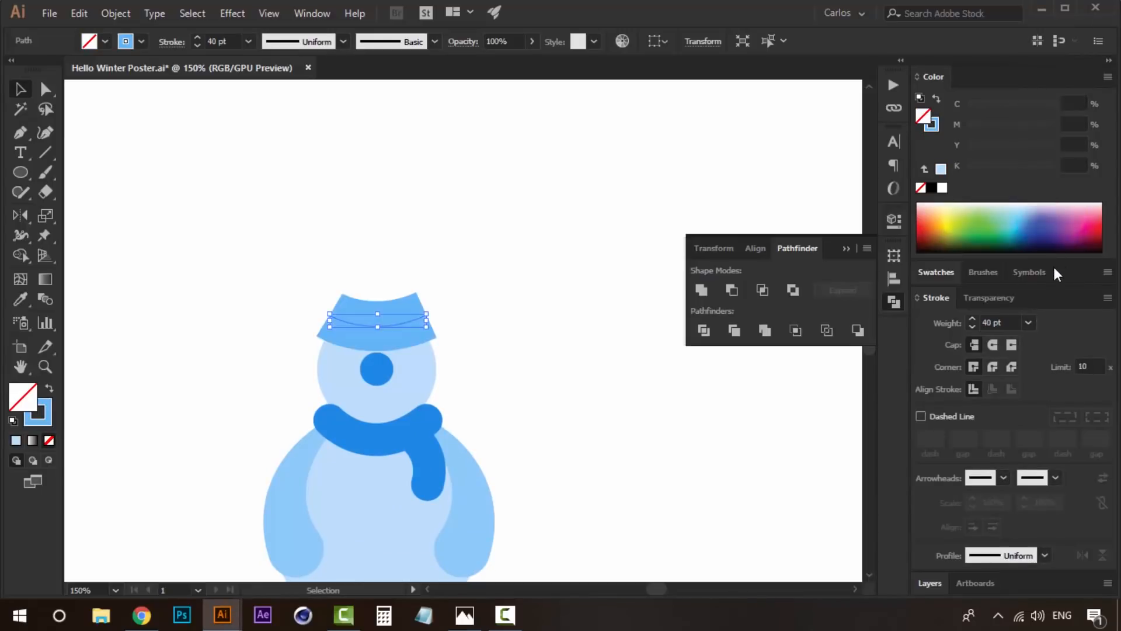
{"action": "left_click", "coordinate": [1010, 321]}
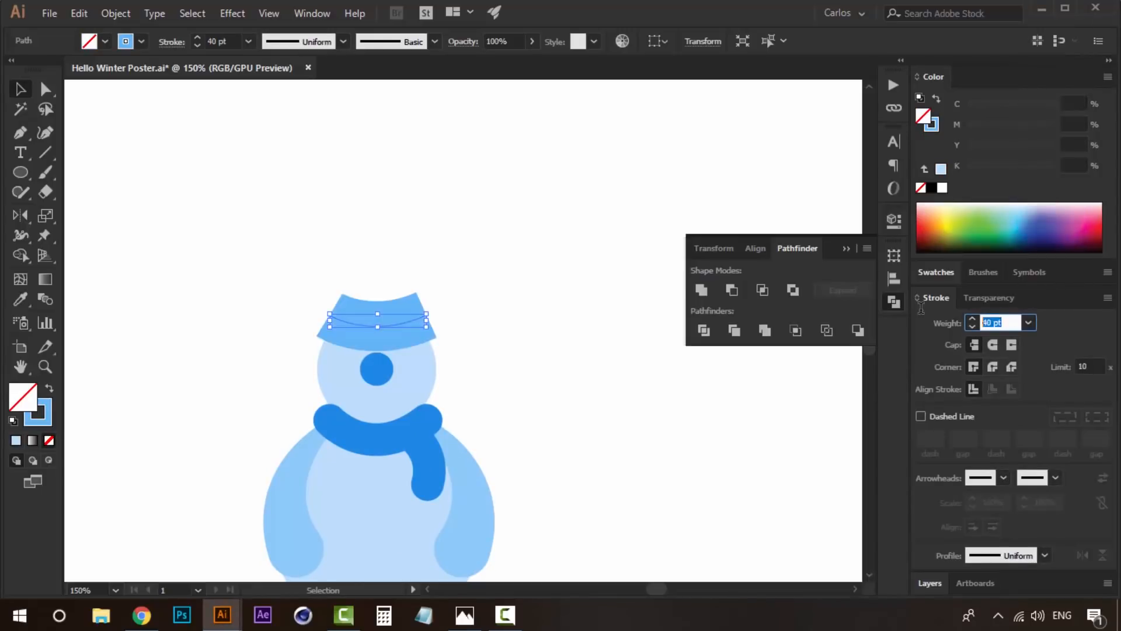
{"action": "type", "text": "25"}
{"action": "key", "text": "Return"}
{"action": "left_click", "coordinate": [993, 344]}
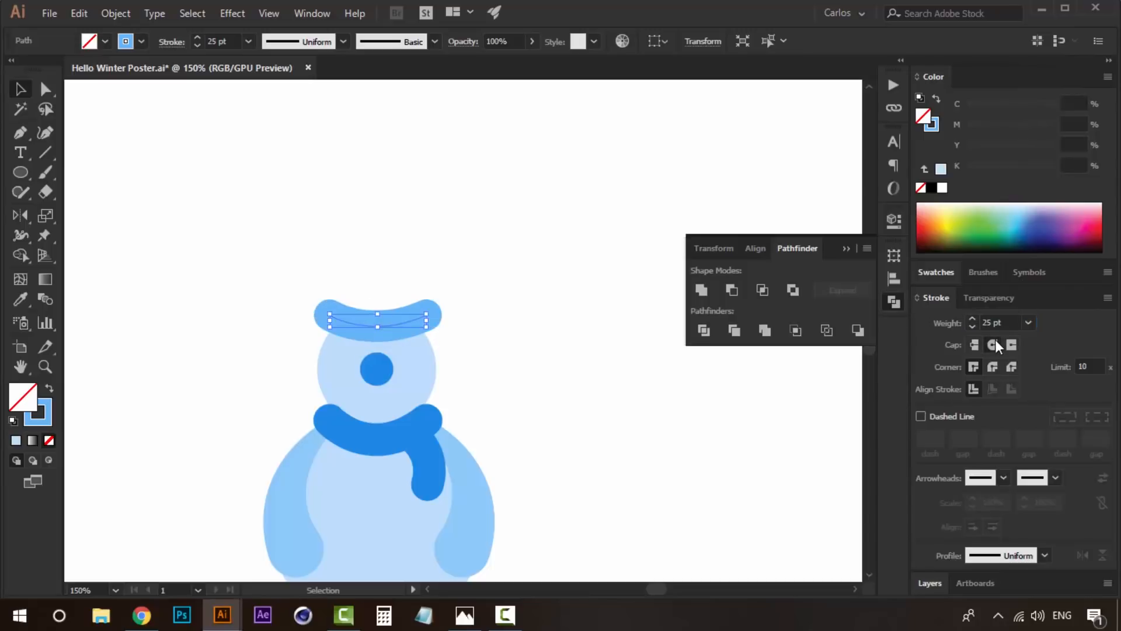
{"action": "left_click", "coordinate": [477, 313]}
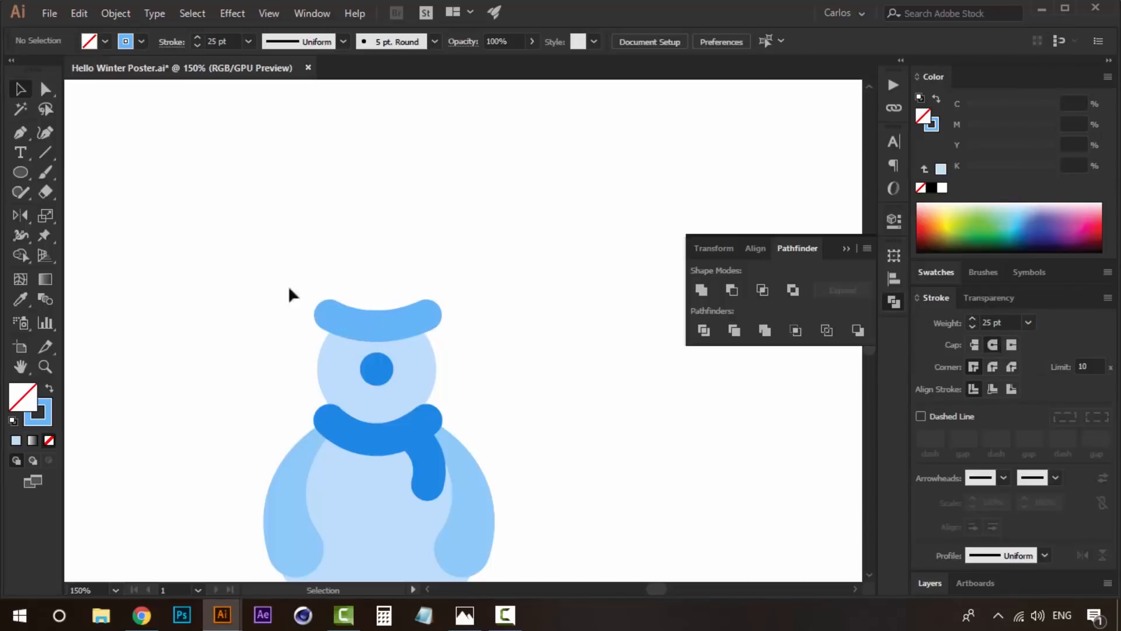
- Draw a rounded square above the brim as the hat's crown and turn its blue stroke into the fill
{"action": "left_click_drag", "start_coordinate": [18, 171], "coordinate": [92, 190]}
{"action": "mouse_move", "coordinate": [347, 242]}
{"action": "left_mouse_down"}
{"action": "mouse_move", "coordinate": [420, 295]}
{"action": "mouse_move", "coordinate": [423, 316]}
{"action": "left_mouse_up"}
{"action": "key", "text": "v"}
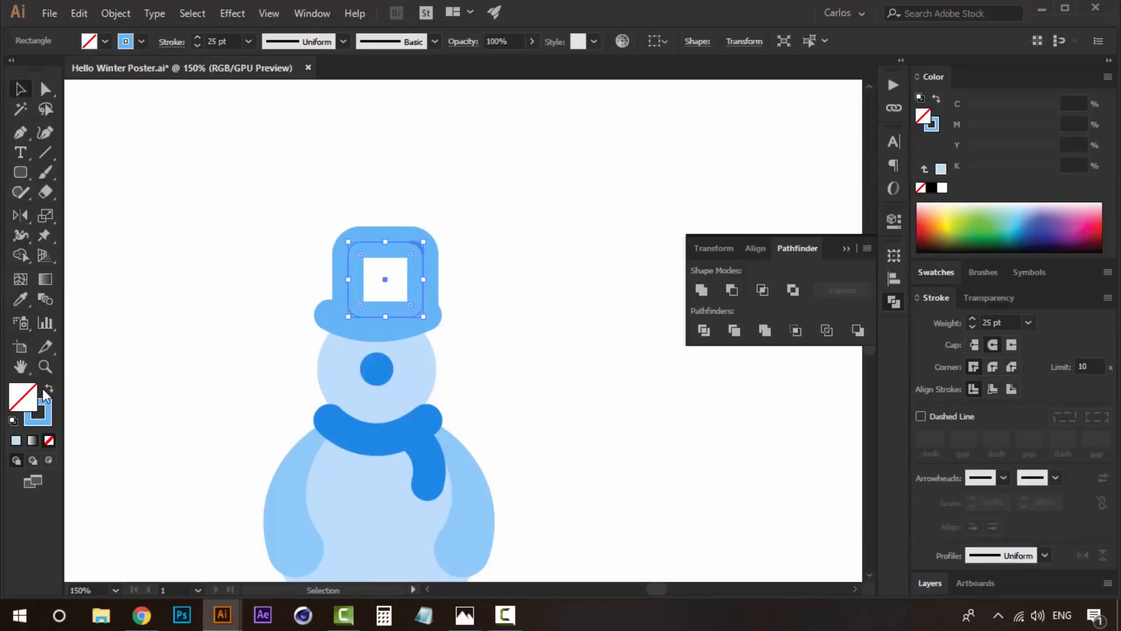
{"action": "left_click", "coordinate": [49, 390]}
- Nudge the hat's crown left and down until it sits centred on the brim
{"action": "key", "text": "Left"}
{"action": "key", "text": "Left"}
{"action": "key", "text": "Left"}
{"action": "key", "text": "Left"}
{"action": "key", "text": "Left"}
{"action": "key", "text": "Down"}
{"action": "key", "text": "Down"}
{"action": "key", "text": "Down"}
{"action": "key", "text": "Left"}
{"action": "key", "text": "Left"}
{"action": "key", "text": "Left"}
{"action": "key", "text": "Left"}
{"action": "key", "text": "Down"}
{"action": "key", "text": "Down"}
{"action": "key", "text": "Down"}
{"action": "key", "text": "Down"}
{"action": "key", "text": "Down"}
{"action": "left_click", "coordinate": [520, 305]}
{"action": "left_click", "coordinate": [408, 337]}
{"action": "left_click", "coordinate": [397, 323]}
{"action": "key", "text": "ctrl+shift+a"}
{"action": "left_click", "coordinate": [373, 356], "text": "ctrl"}
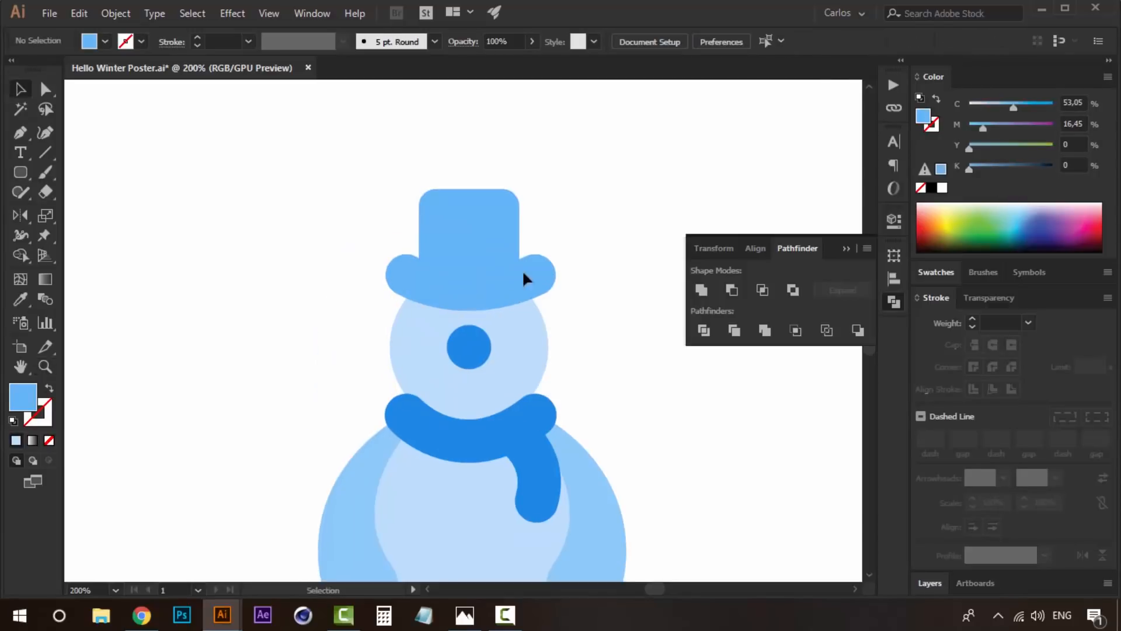
- Copy the brim curve slightly upward as a hatband and give the copy the palette's bright violet as stroke
{"action": "left_click_drag", "start_coordinate": [536, 282], "coordinate": [529, 263]}
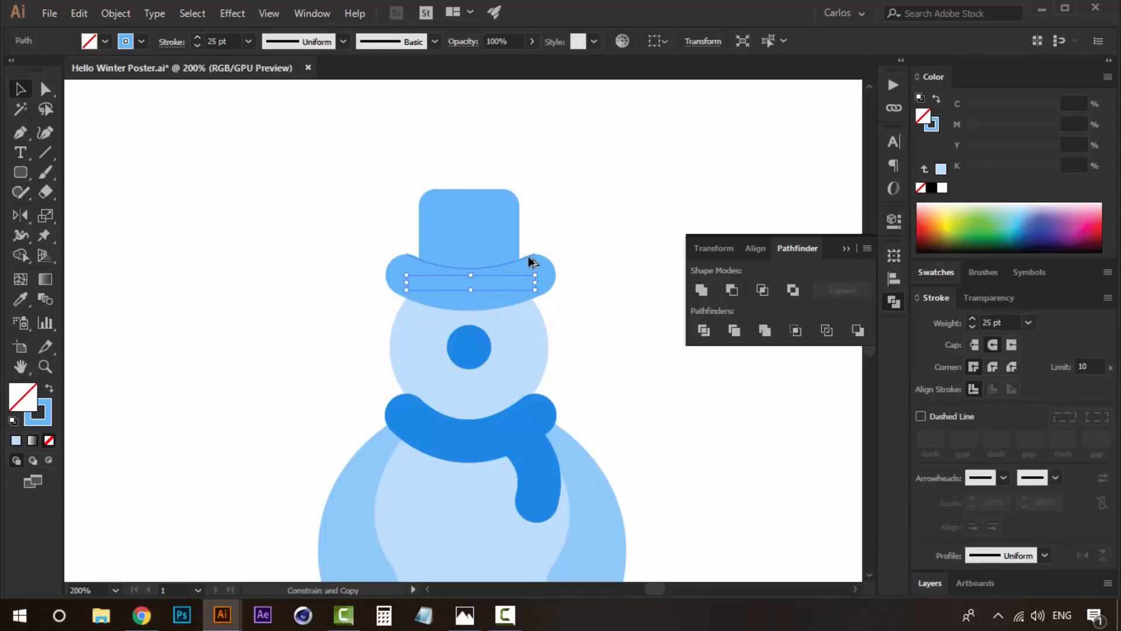
{"action": "key", "text": "i"}
{"action": "key", "text": "z"}
{"action": "key", "text": "x"}
{"action": "left_click", "coordinate": [568, 271], "text": "alt"}
{"action": "left_click", "coordinate": [568, 270], "text": "alt"}
{"action": "left_click_drag", "start_coordinate": [469, 386], "coordinate": [410, 588]}
{"action": "left_click_drag", "start_coordinate": [478, 215], "coordinate": [484, 391]}
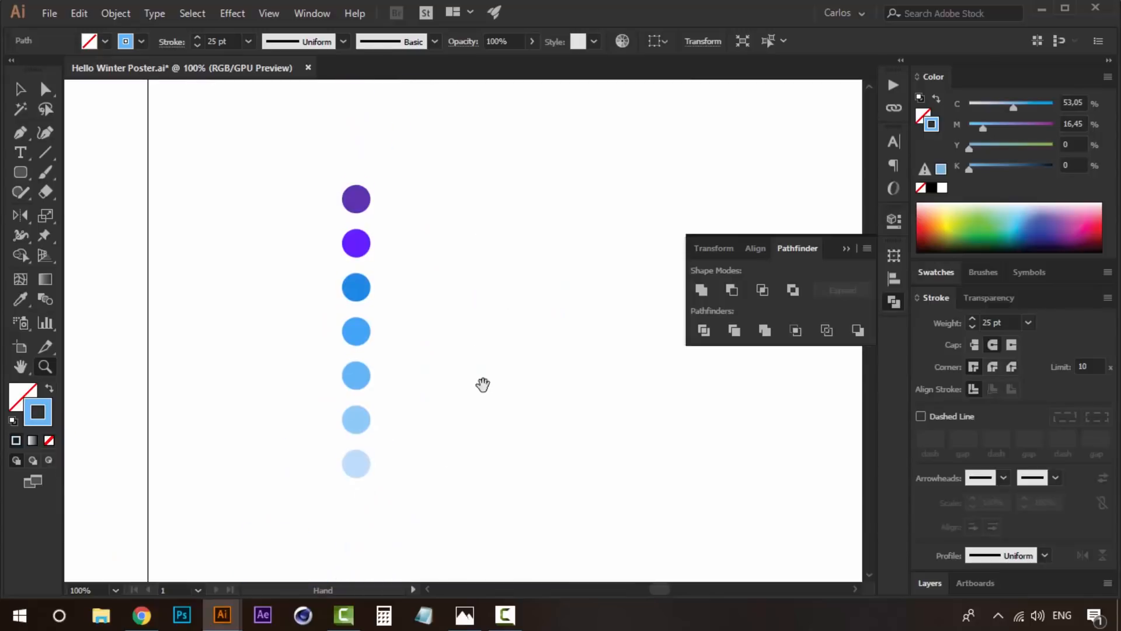
{"action": "key", "text": "i"}
{"action": "left_click", "coordinate": [359, 245]}
{"action": "left_click_drag", "start_coordinate": [387, 380], "coordinate": [424, 210]}
{"action": "key", "text": "v"}
{"action": "left_click", "coordinate": [937, 99]}
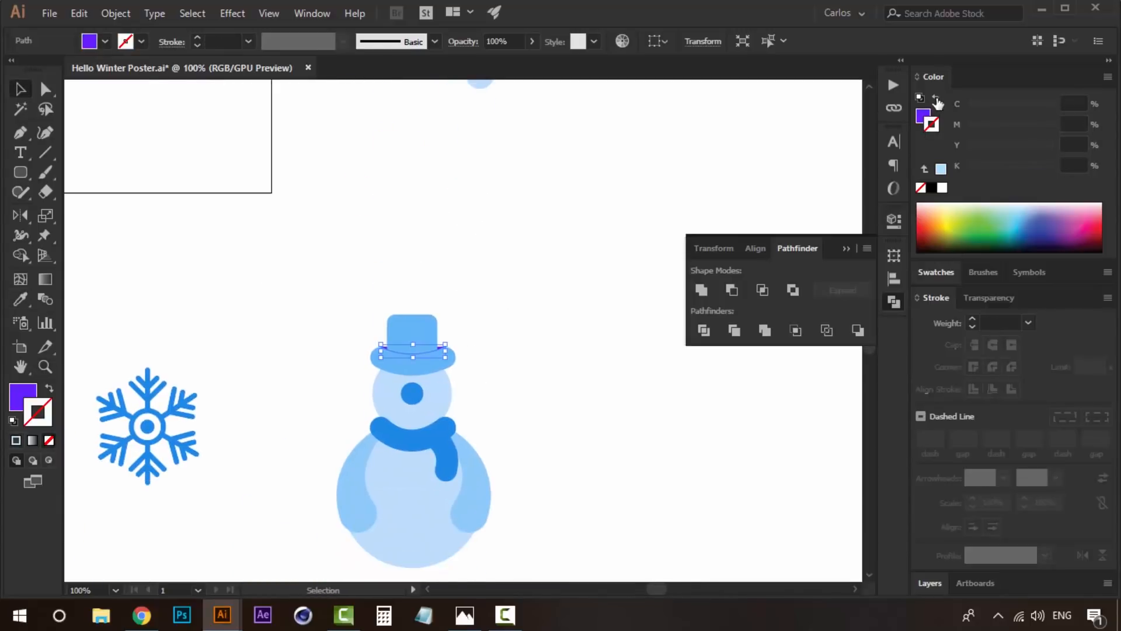
- Set the hatband's stroke to 25 pt with round caps and bring it to the front of the hat
{"action": "left_click", "coordinate": [1001, 322]}
{"action": "type", "text": "25"}
{"action": "key", "text": "Return"}
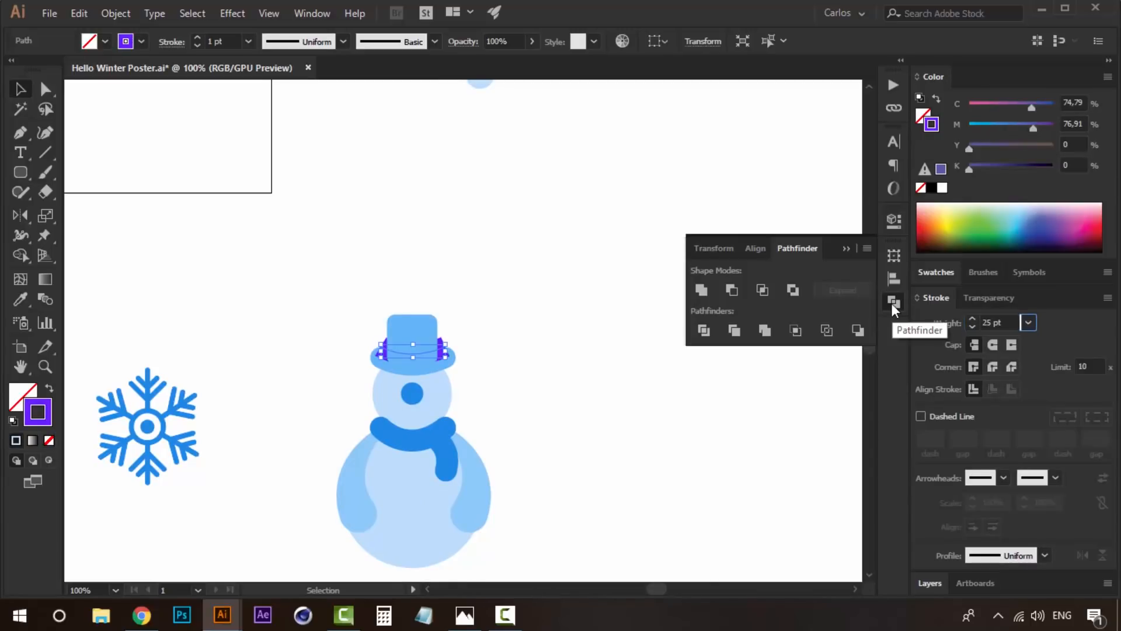
{"action": "left_click", "coordinate": [993, 343]}
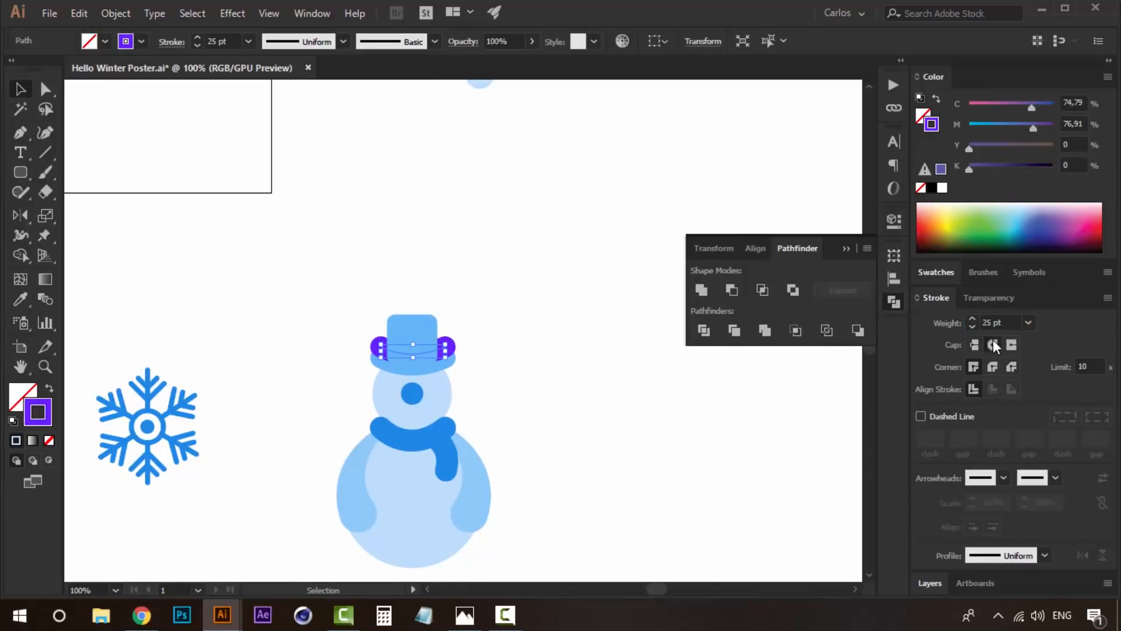
{"action": "right_click", "coordinate": [451, 342]}
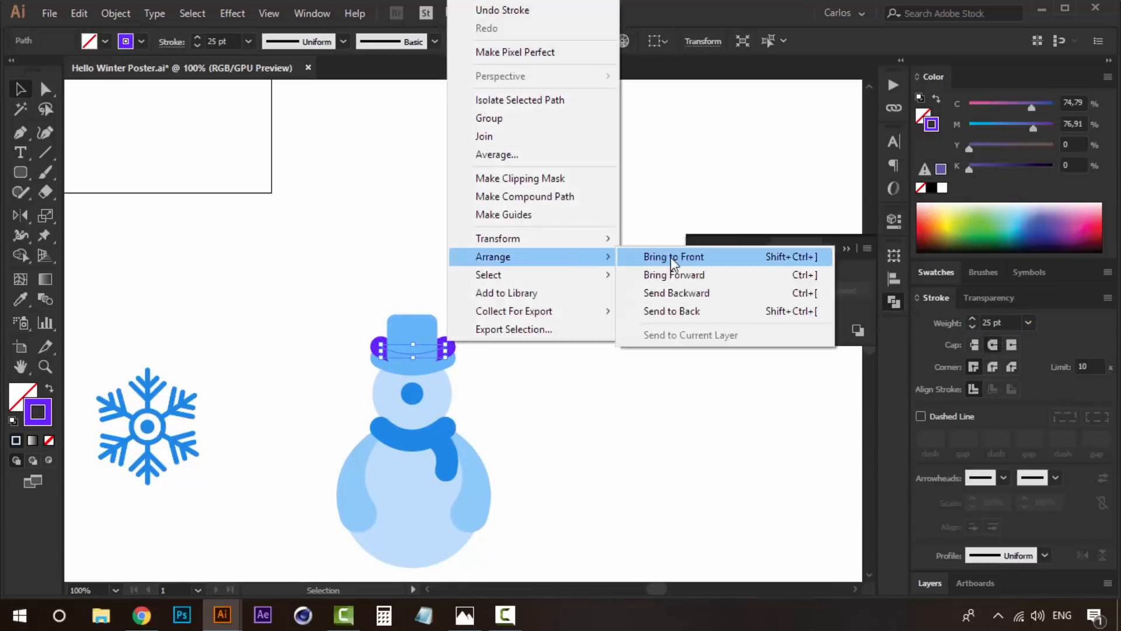
{"action": "left_click", "coordinate": [666, 254]}
- Scale the violet hatband down to the crown's width and reduce its stroke weight to a thin band
{"action": "key", "text": "z"}
{"action": "left_click", "coordinate": [415, 354]}
{"action": "left_click", "coordinate": [416, 353]}
{"action": "left_click", "coordinate": [538, 284]}
{"action": "key", "text": "v"}
{"action": "left_click_drag", "start_coordinate": [534, 337], "coordinate": [512, 343]}
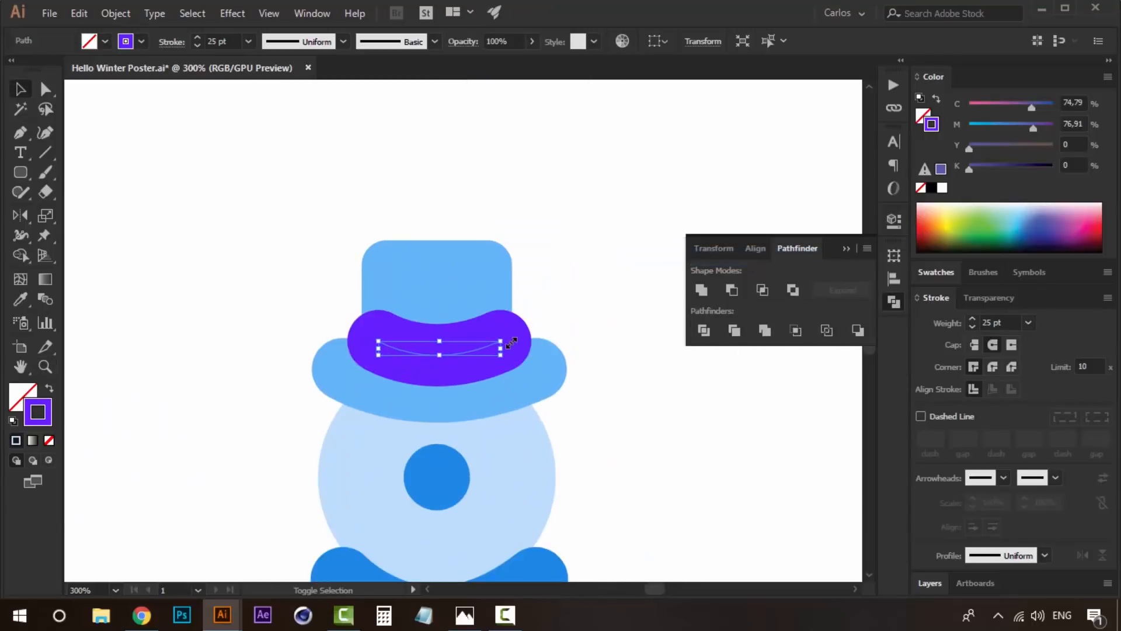
{"action": "left_click", "coordinate": [972, 326]}
{"action": "left_click", "coordinate": [972, 326]}
{"action": "left_click", "coordinate": [972, 326]}
{"action": "left_click", "coordinate": [972, 326]}
- Move the hat's crown straight down to shorten the part standing above the brim
{"action": "left_click", "coordinate": [561, 296]}
{"action": "left_click_drag", "start_coordinate": [448, 267], "coordinate": [466, 284]}
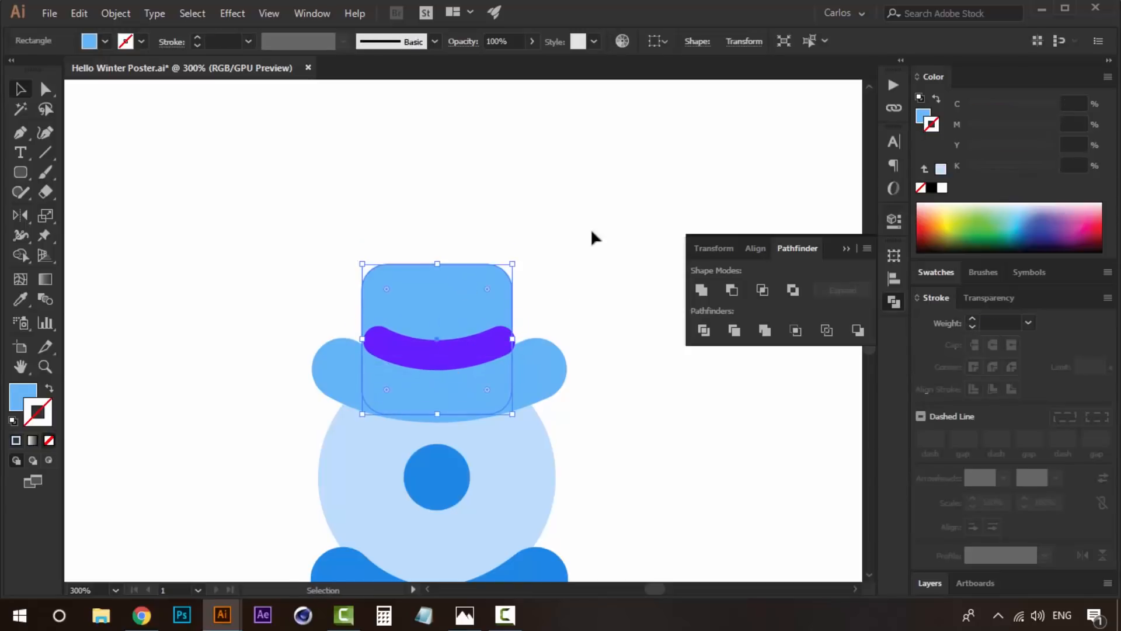
{"action": "left_click", "coordinate": [556, 294]}
- Select all parts of the snowman and group them
{"action": "key", "text": "z"}
{"action": "left_click", "coordinate": [474, 350], "text": "alt"}
{"action": "left_click", "coordinate": [389, 367], "text": "alt"}
{"action": "left_click", "coordinate": [392, 368], "text": "alt"}
{"action": "key", "text": "v"}
{"action": "left_click_drag", "start_coordinate": [652, 197], "coordinate": [447, 478]}
{"action": "key", "text": "ctrl+g"}
- Convert the snowman group's strokes to filled shapes with Outline Stroke
{"action": "left_click_drag", "start_coordinate": [540, 311], "coordinate": [516, 298]}
{"action": "left_click", "coordinate": [115, 12]}
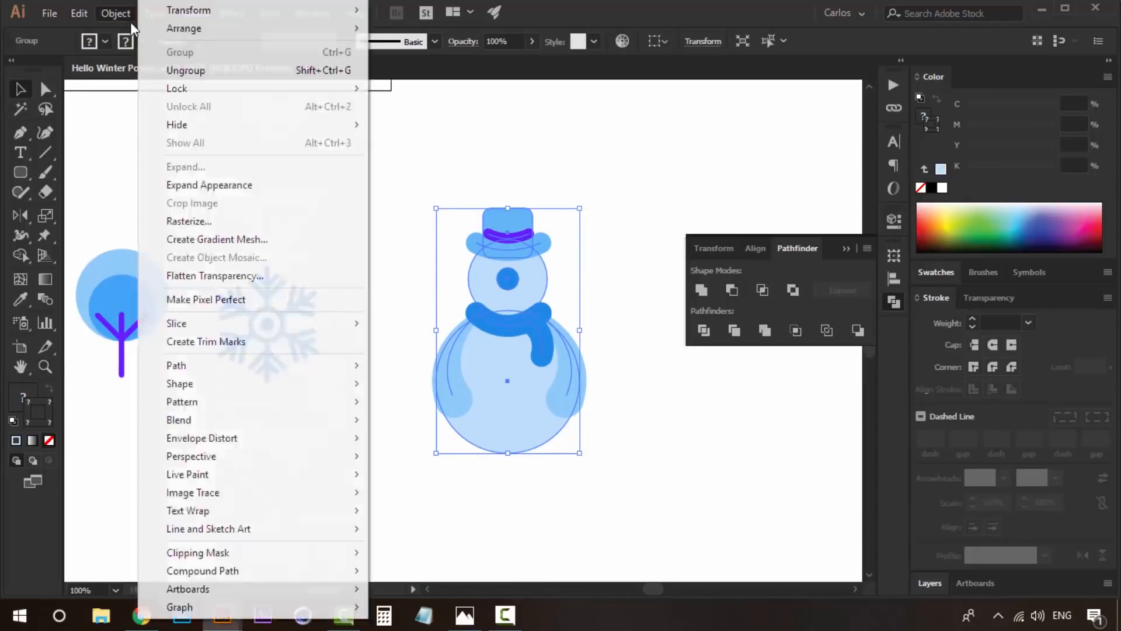
{"action": "mouse_move", "coordinate": [309, 367]}
{"action": "left_click", "coordinate": [466, 409]}
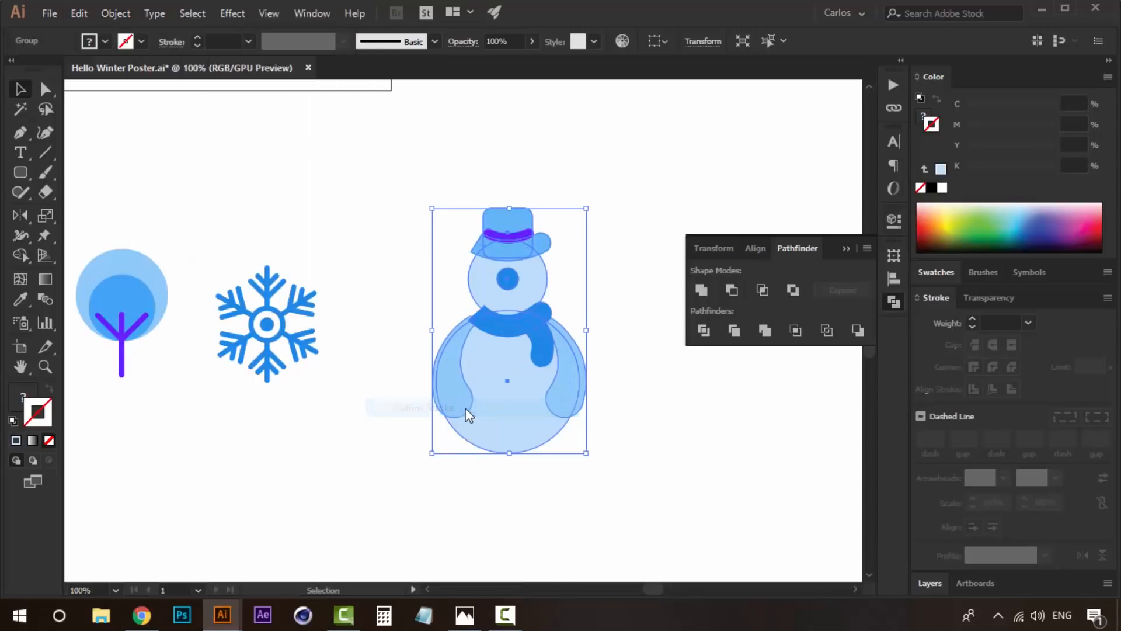
- Scale the snowman down beside the snowflake to match the row of trees, and exit group isolation
{"action": "left_click", "coordinate": [633, 241]}
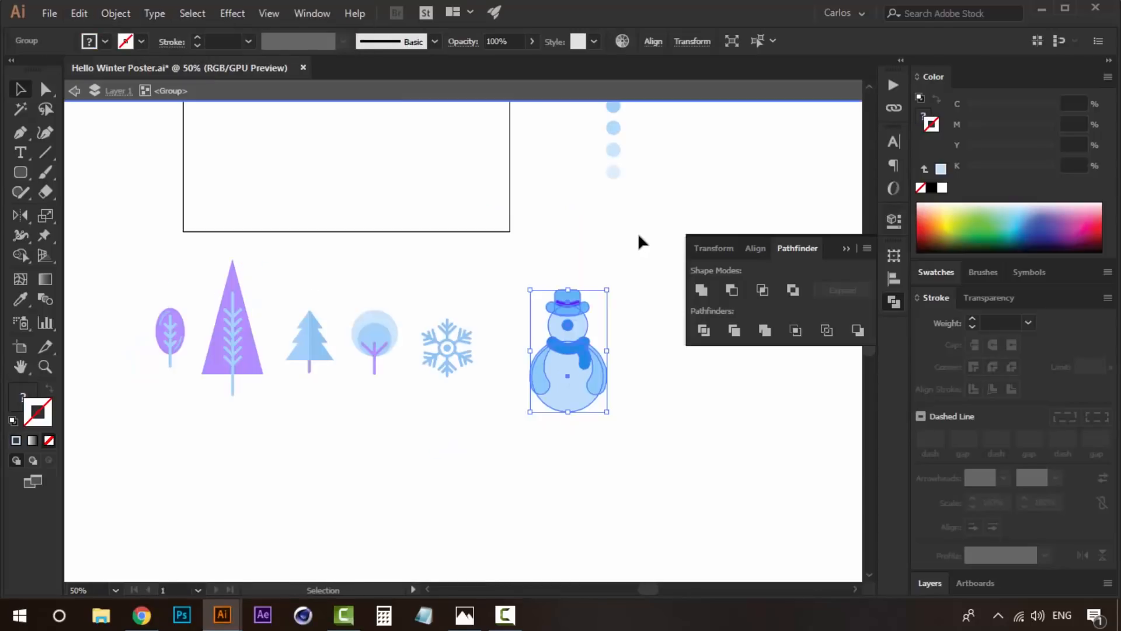
{"action": "left_click", "coordinate": [638, 234]}
{"action": "left_click_drag", "start_coordinate": [625, 281], "coordinate": [515, 410]}
{"action": "left_click_drag", "start_coordinate": [605, 292], "coordinate": [520, 322]}
{"action": "left_click", "coordinate": [587, 272]}
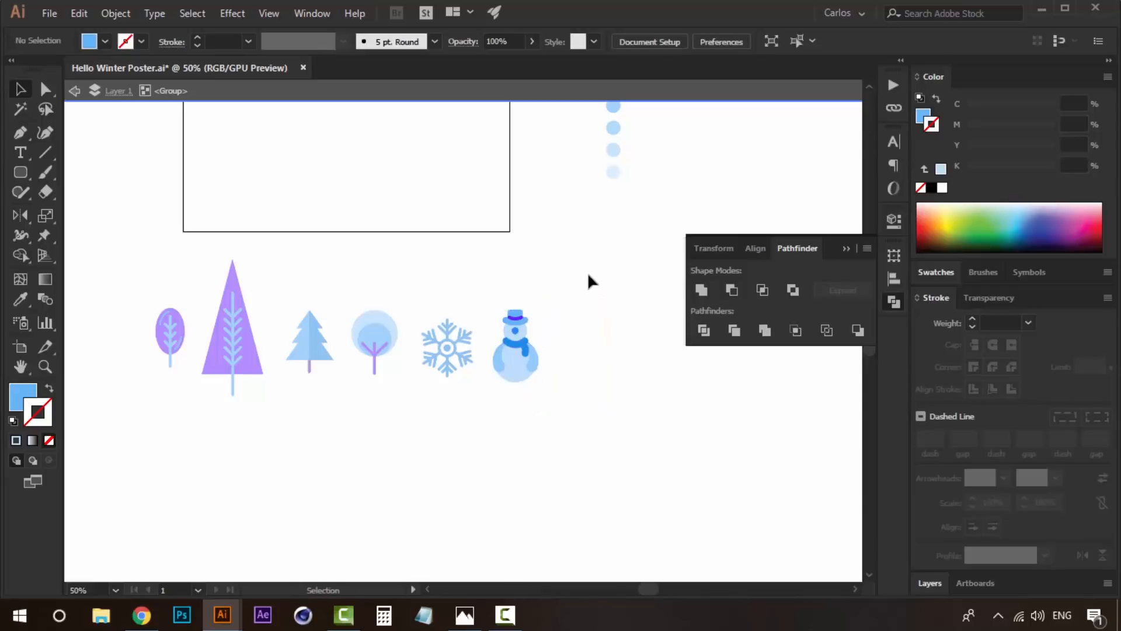
{"action": "double_click", "coordinate": [587, 272]}
- Draw a background rectangle extending slightly beyond all edges of the artboard
{"action": "left_click_drag", "start_coordinate": [458, 265], "coordinate": [516, 424]}
{"action": "key", "text": "z"}
{"action": "left_click", "coordinate": [506, 325]}
{"action": "left_click_drag", "start_coordinate": [506, 327], "coordinate": [541, 325]}
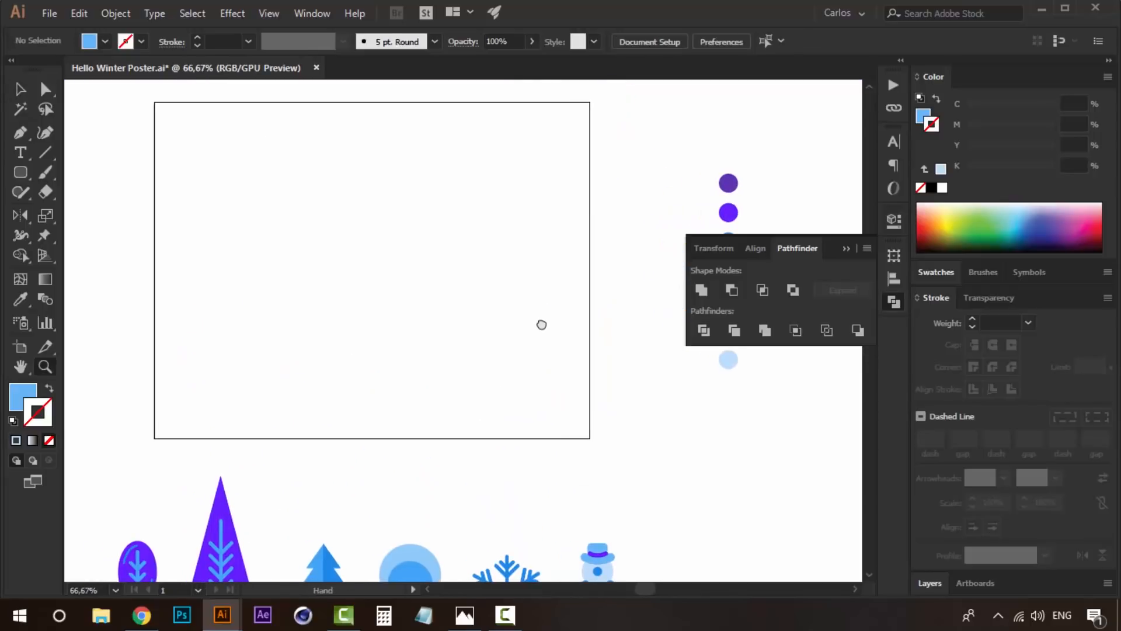
{"action": "left_click", "coordinate": [541, 325], "text": "alt"}
{"action": "left_click_drag", "start_coordinate": [19, 173], "coordinate": [88, 173]}
{"action": "left_click_drag", "start_coordinate": [170, 164], "coordinate": [505, 425]}
- Fill the background rectangle with the palette's darkest purple and deselect it
{"action": "key", "text": "v"}
{"action": "key", "text": "i"}
{"action": "left_click", "coordinate": [604, 224]}
{"action": "key", "text": "v"}
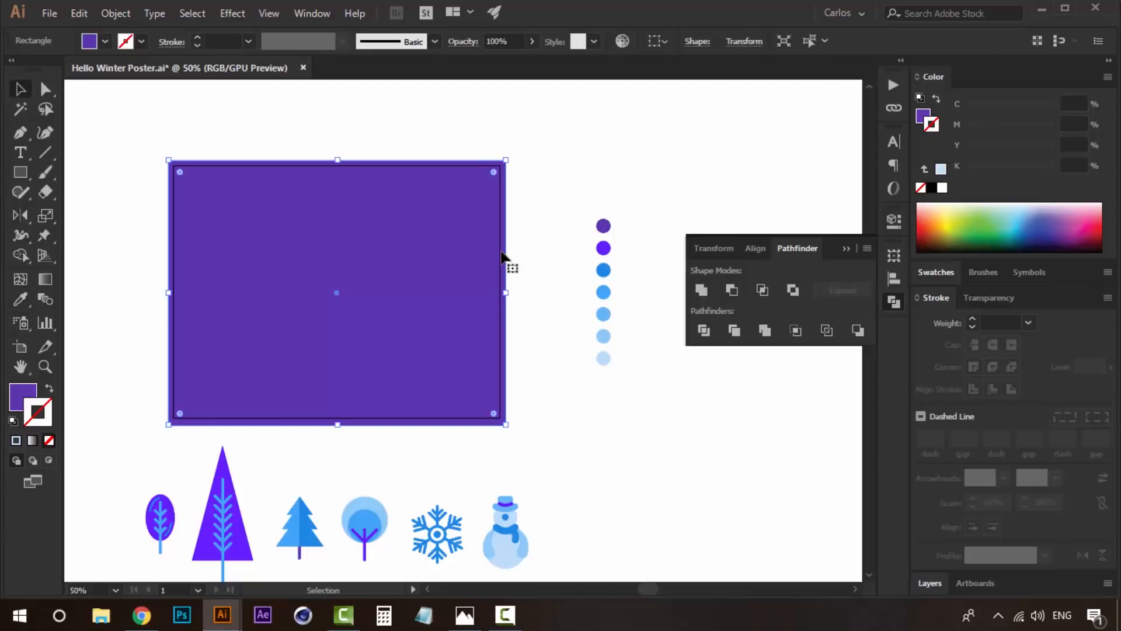
{"action": "key", "text": "space"}
{"action": "left_click_drag", "start_coordinate": [482, 262], "coordinate": [572, 247]}
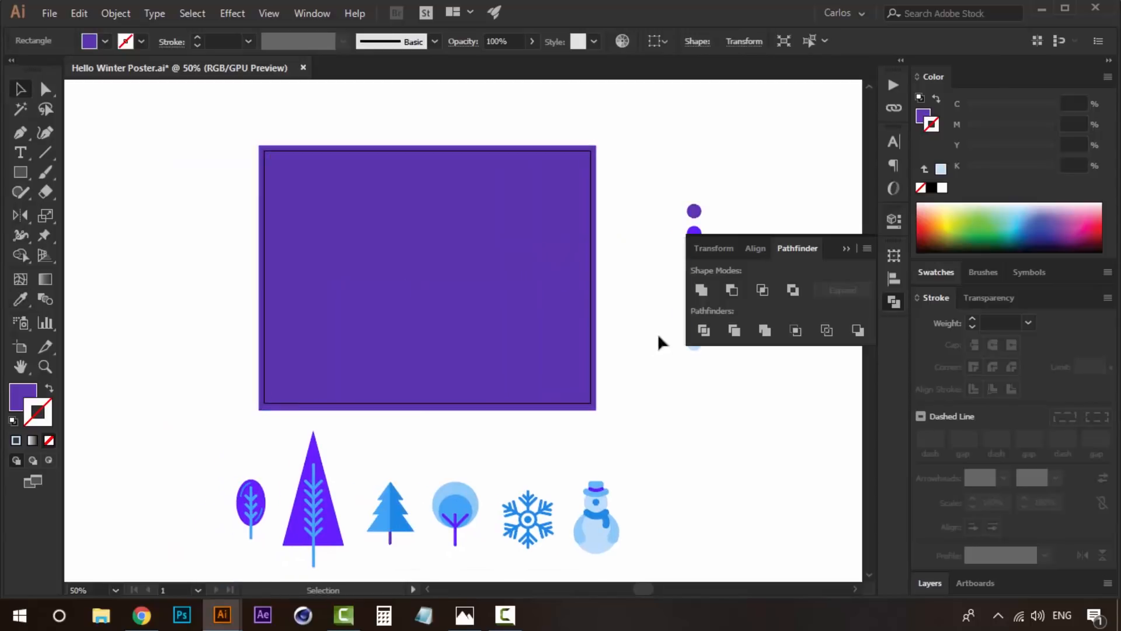
{"action": "key", "text": "ctrl+="}
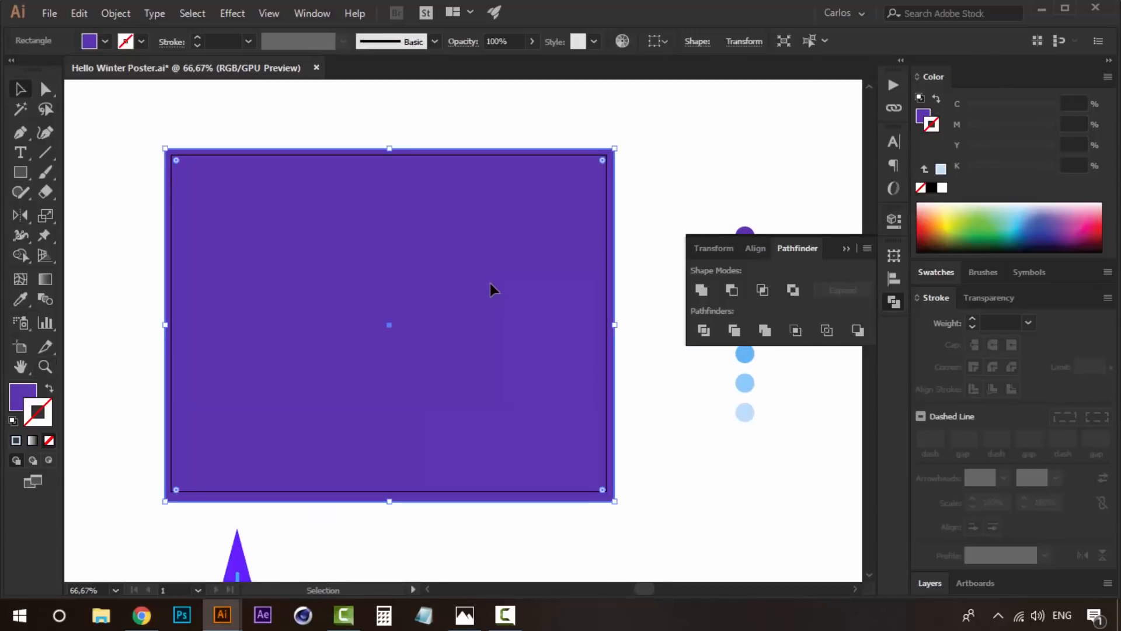
{"action": "left_click", "coordinate": [136, 180]}
- Begin a curved shape over the background with the Pen tool, arching from the left side to the upper middle
{"action": "left_click", "coordinate": [17, 135]}
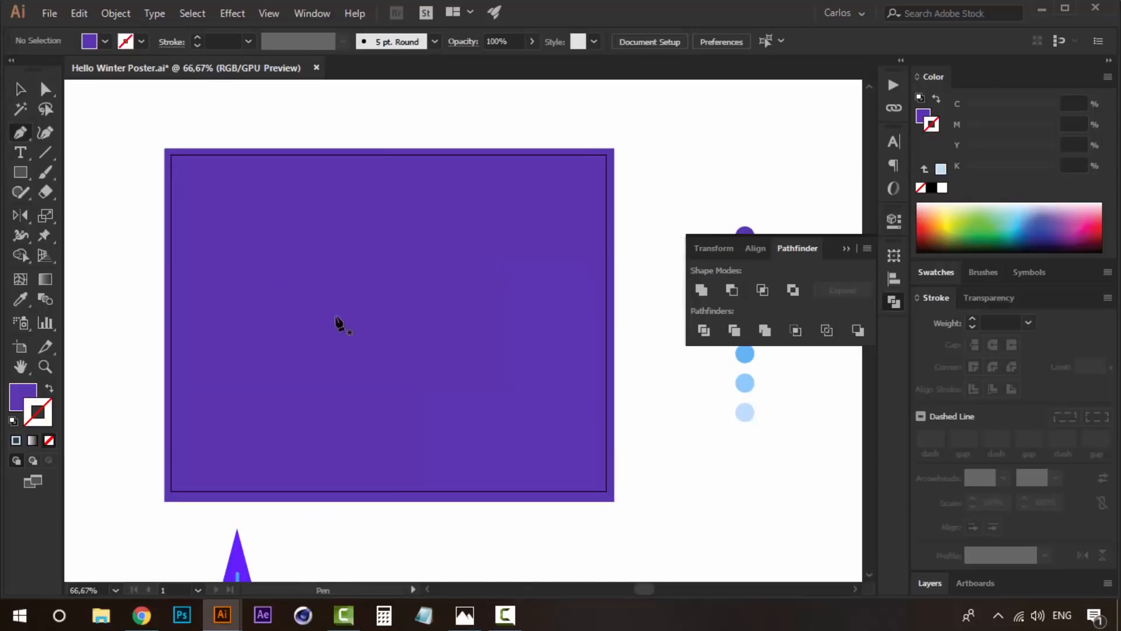
{"action": "key", "text": "space"}
{"action": "left_click_drag", "start_coordinate": [350, 325], "coordinate": [325, 272]}
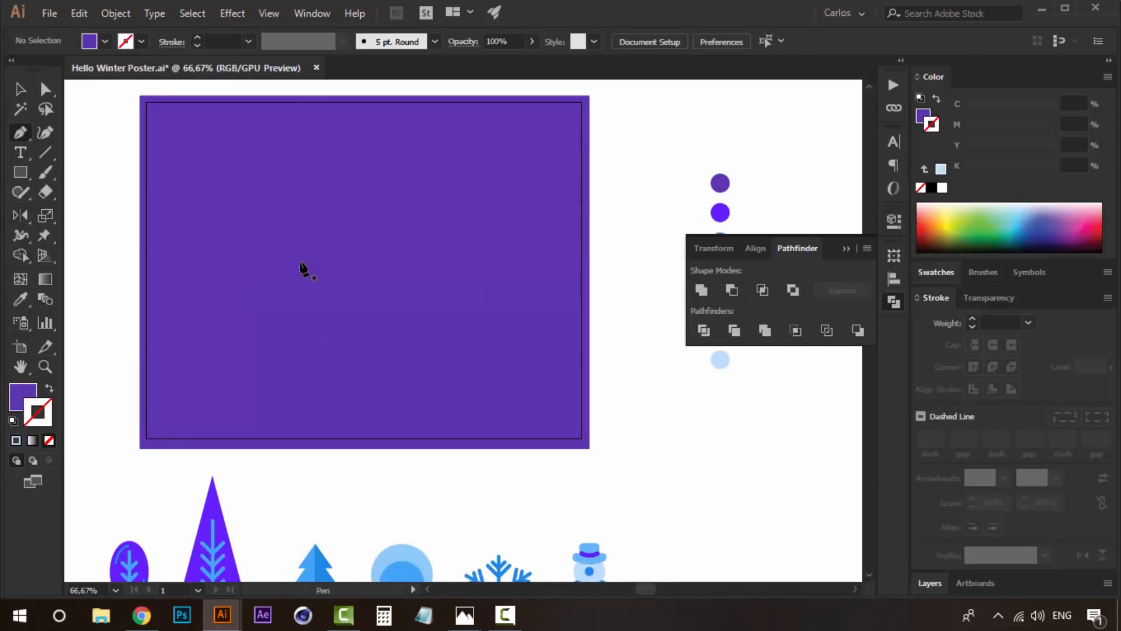
{"action": "left_click", "coordinate": [226, 296]}
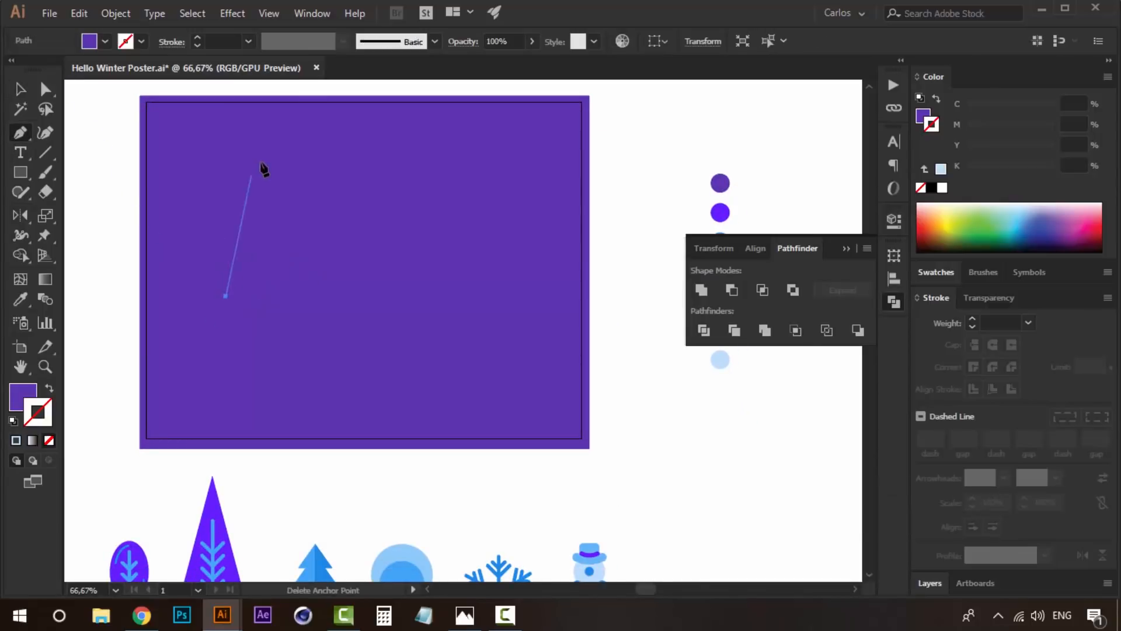
{"action": "left_click_drag", "start_coordinate": [322, 184], "coordinate": [482, 196]}
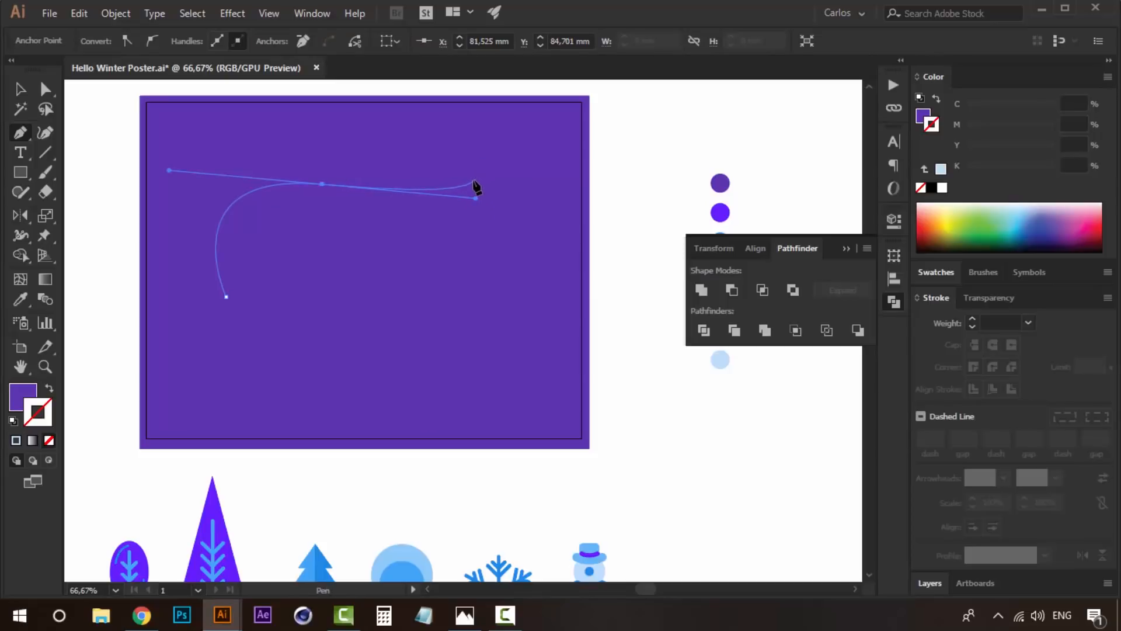
- Complete the closed wavy blob outline inside the background rectangle with the Pen tool, curving around and ending at its starting point
{"action": "left_click_drag", "start_coordinate": [507, 168], "coordinate": [547, 186]}
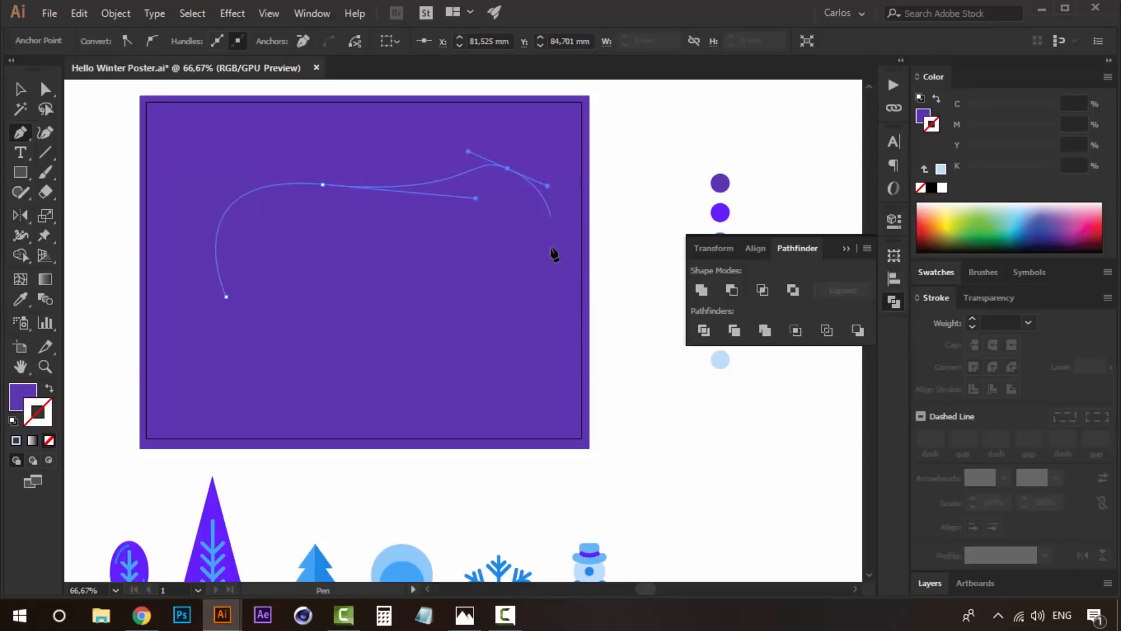
{"action": "left_click_drag", "start_coordinate": [461, 334], "coordinate": [359, 327]}
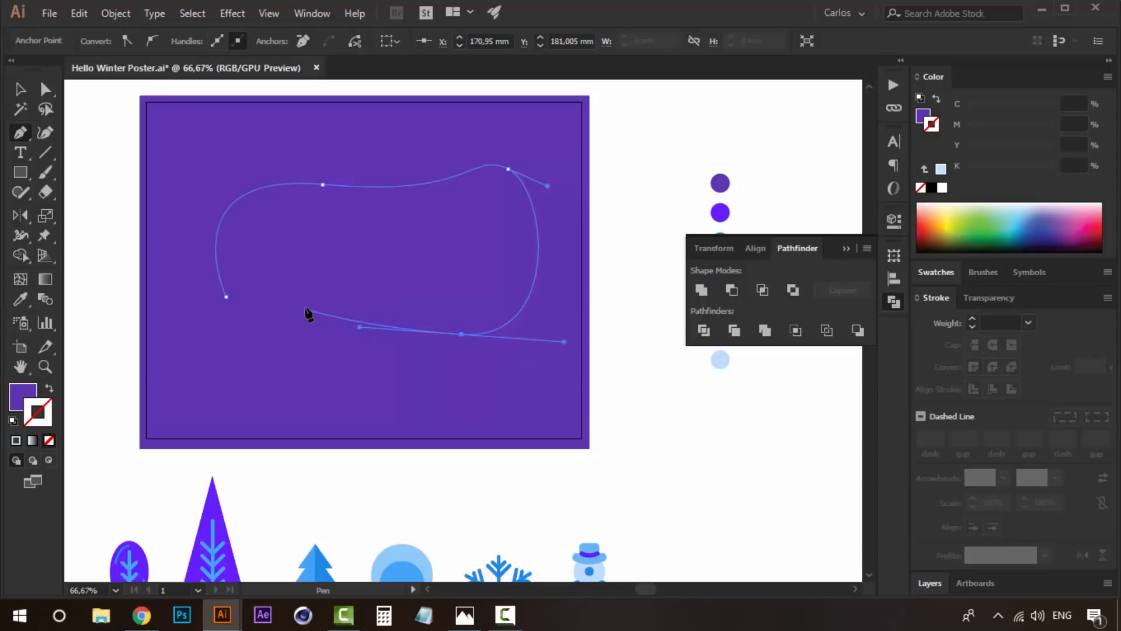
{"action": "left_click_drag", "start_coordinate": [345, 306], "coordinate": [284, 348]}
{"action": "key", "text": "ctrl+z"}
{"action": "left_click", "coordinate": [225, 296]}
{"action": "left_click_drag", "start_coordinate": [226, 289], "coordinate": [219, 270]}
- Stretch the blob taller toward the bottom and top of the background, fill it with white and deselect it
{"action": "key", "text": "v"}
{"action": "left_click_drag", "start_coordinate": [378, 339], "coordinate": [377, 393]}
{"action": "left_click_drag", "start_coordinate": [377, 171], "coordinate": [377, 163]}
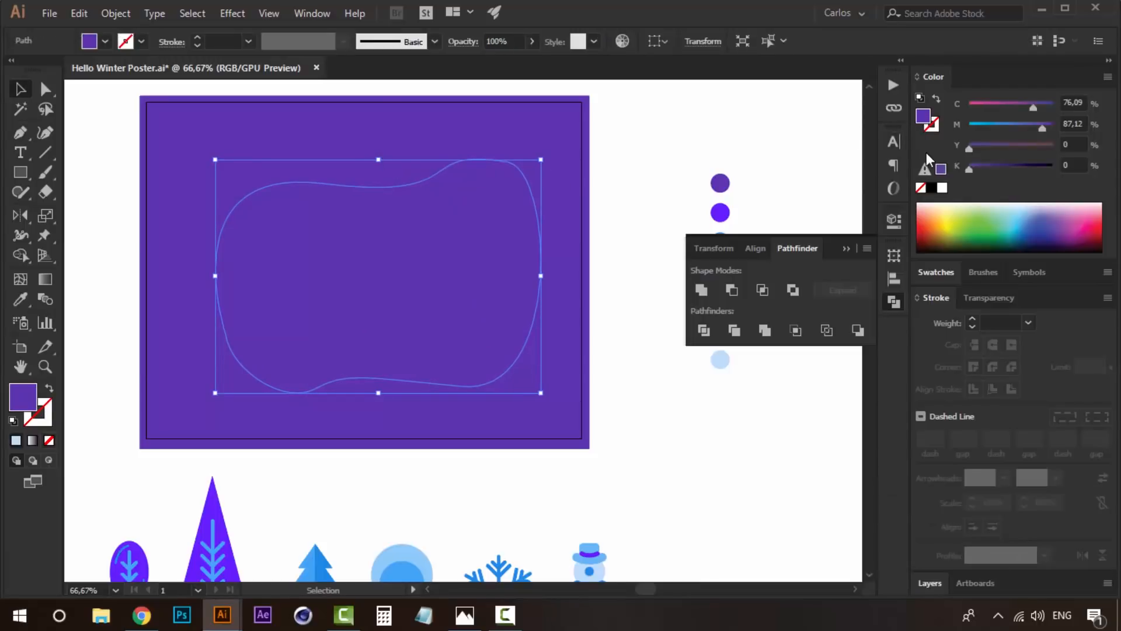
{"action": "left_click", "coordinate": [942, 188]}
{"action": "left_click", "coordinate": [635, 190]}
- Adjust the anchor point and handle on the blob's upper-right curve, and deselect the blob
{"action": "key", "text": "a"}
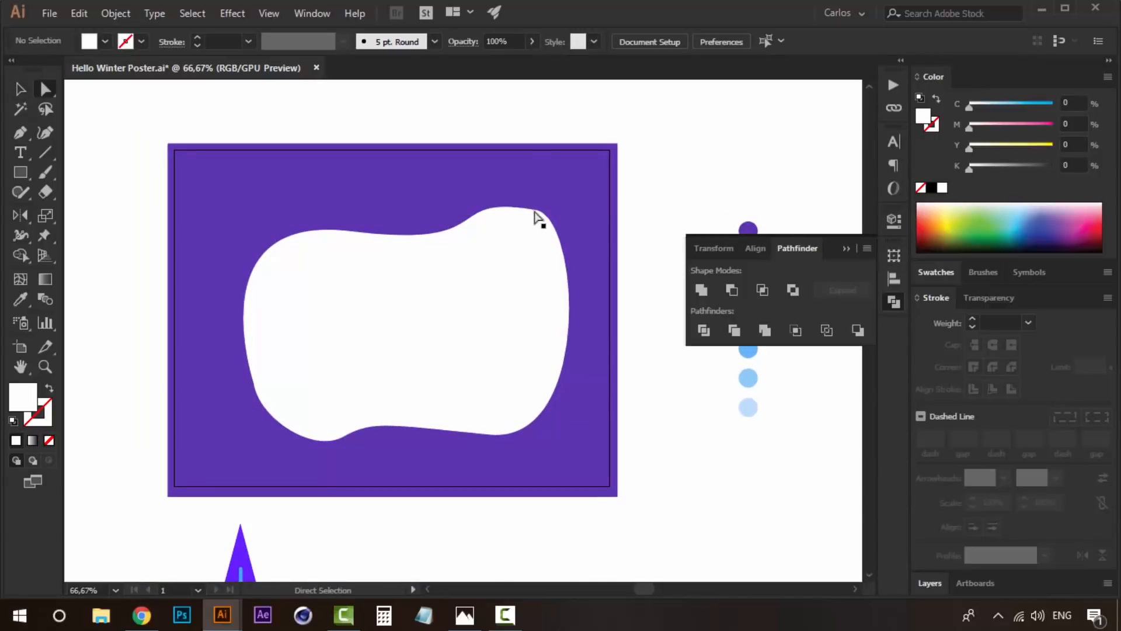
{"action": "left_click", "coordinate": [535, 209]}
{"action": "left_click_drag", "start_coordinate": [535, 211], "coordinate": [618, 232]}
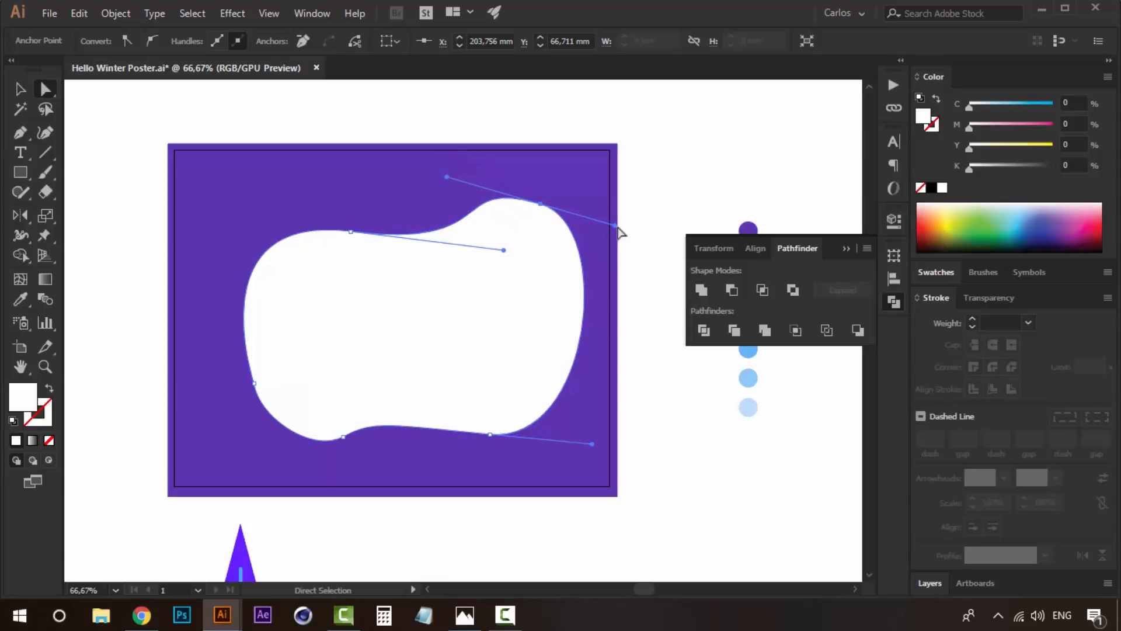
{"action": "left_click", "coordinate": [645, 195]}
{"action": "key", "text": "v"}
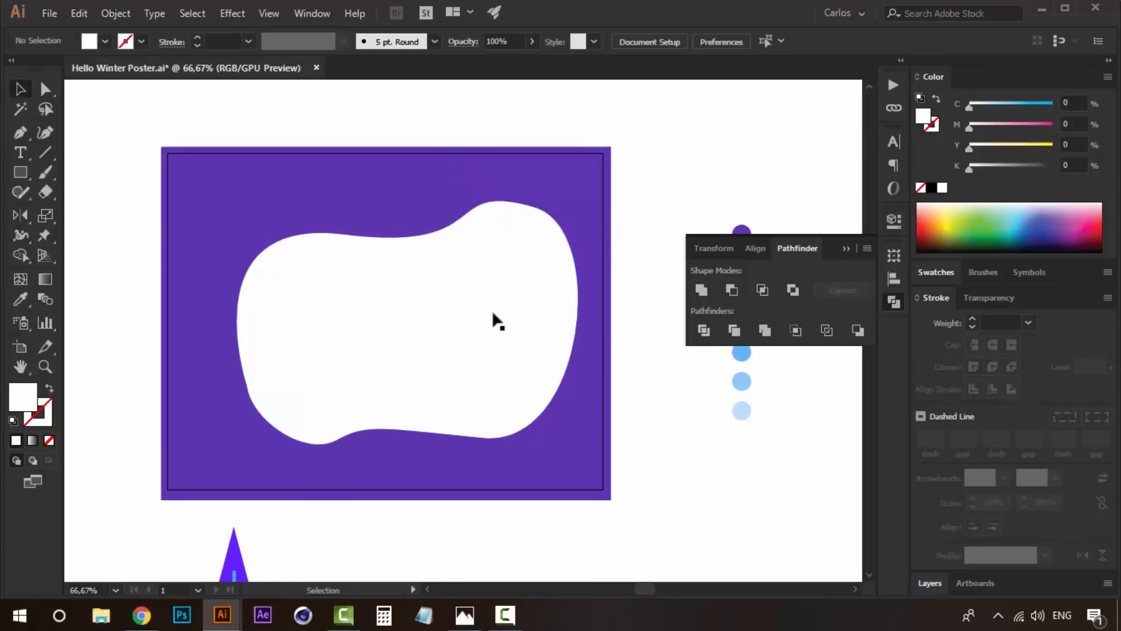
- Move the white blob slightly left and up within the background and soften its lower-left edge
{"action": "left_click", "coordinate": [524, 277]}
{"action": "left_click_drag", "start_coordinate": [524, 280], "coordinate": [518, 276]}
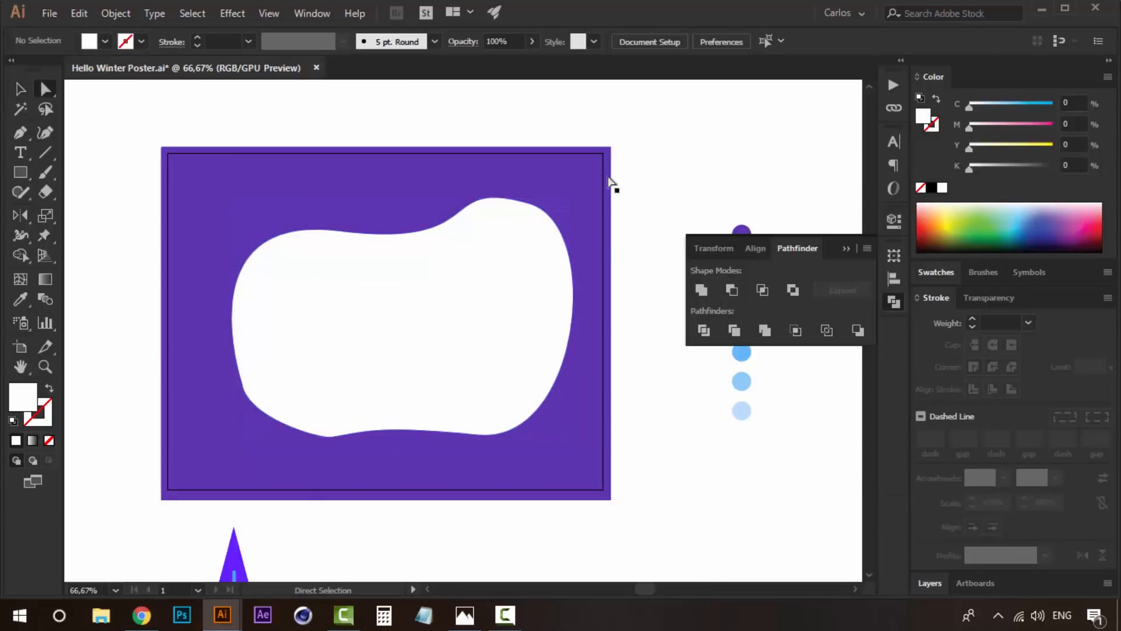
{"action": "key", "text": "v"}
{"action": "left_click", "coordinate": [530, 299]}
{"action": "left_click_drag", "start_coordinate": [530, 299], "coordinate": [520, 296]}
{"action": "key", "text": "ctrl+shift+a"}
{"action": "left_click", "coordinate": [513, 333]}
- Center the blob horizontally and vertically relative to the artboard
{"action": "left_click", "coordinate": [903, 280]}
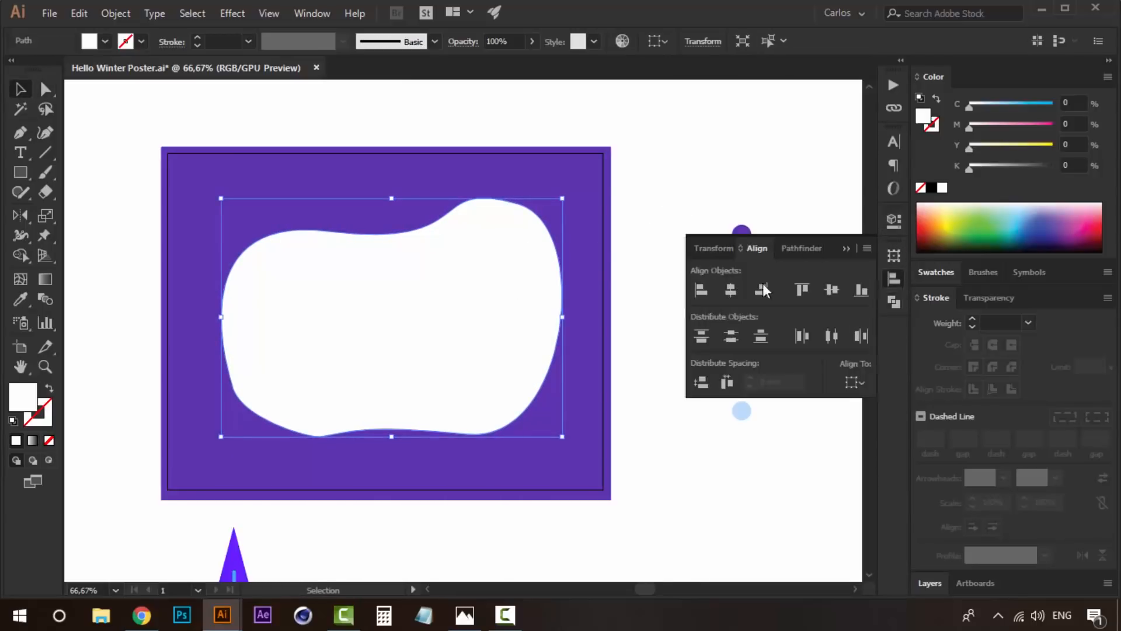
{"action": "left_click", "coordinate": [857, 383]}
{"action": "left_click", "coordinate": [863, 433]}
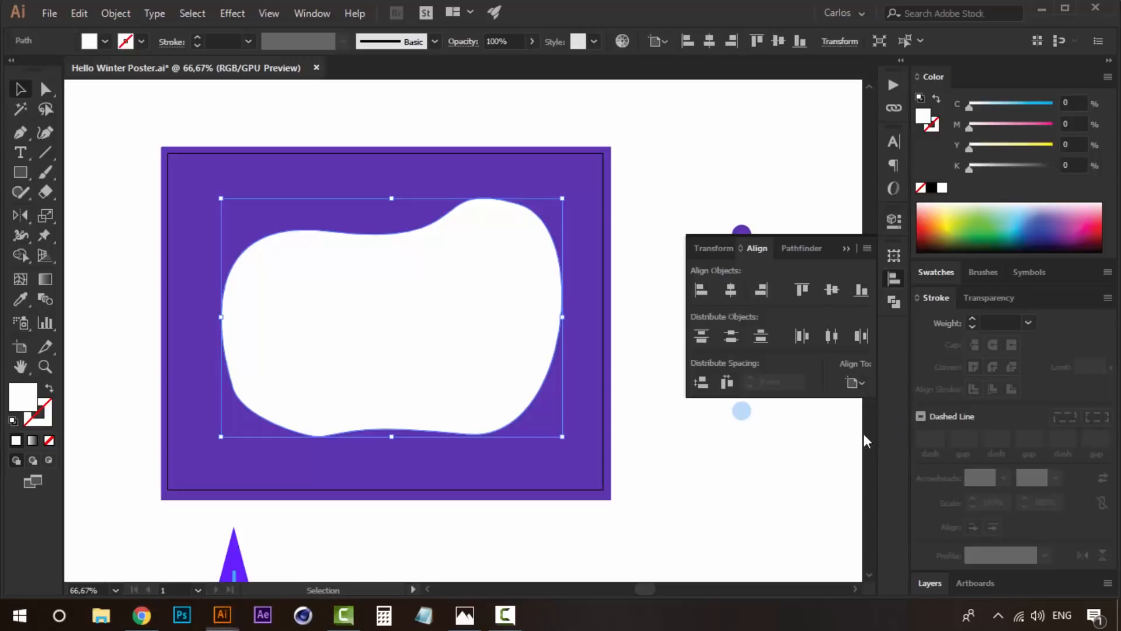
{"action": "left_click", "coordinate": [730, 291]}
{"action": "left_click", "coordinate": [833, 291]}
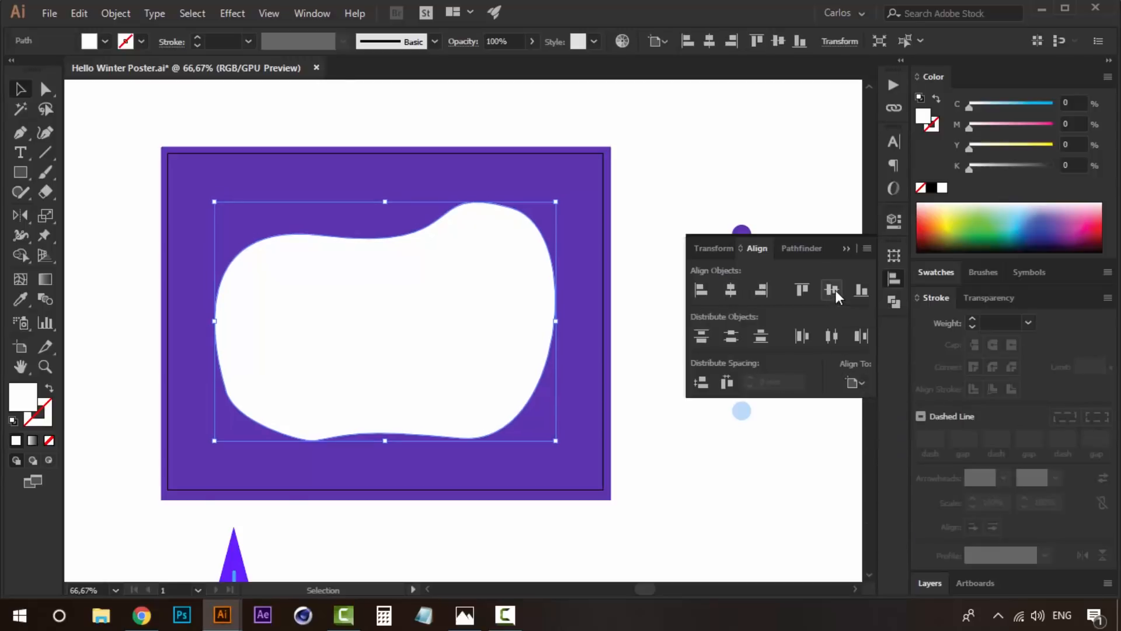
- Reshape the blob's bottom edge into a gentle wave dipping at the lower right, and widen the blob slightly
{"action": "left_click", "coordinate": [677, 114]}
{"action": "scroll", "coordinate": [663, 184], "scroll_direction": "down", "scroll_amount": 1}
{"action": "left_click", "coordinate": [482, 278]}
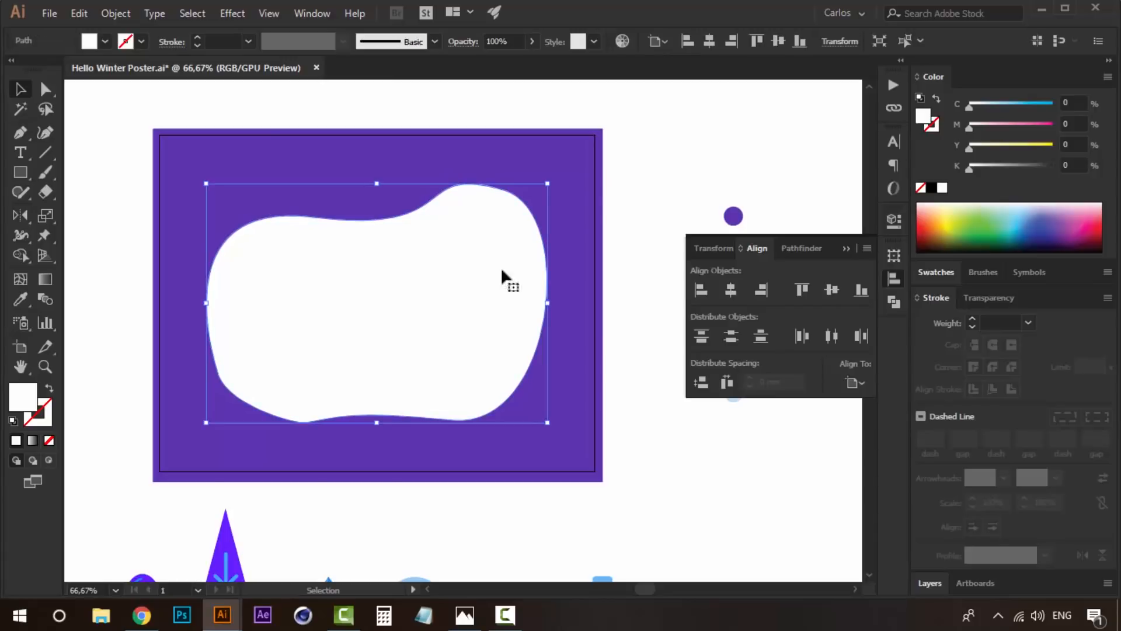
{"action": "left_click", "coordinate": [688, 142]}
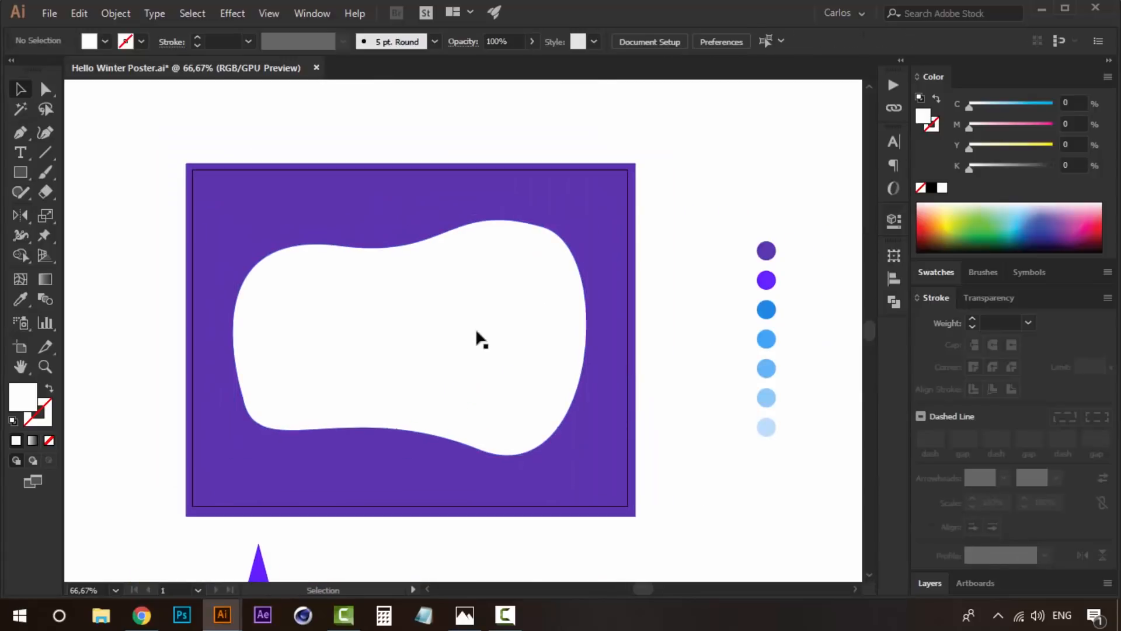
{"action": "left_click", "coordinate": [476, 328]}
{"action": "key", "text": "space"}
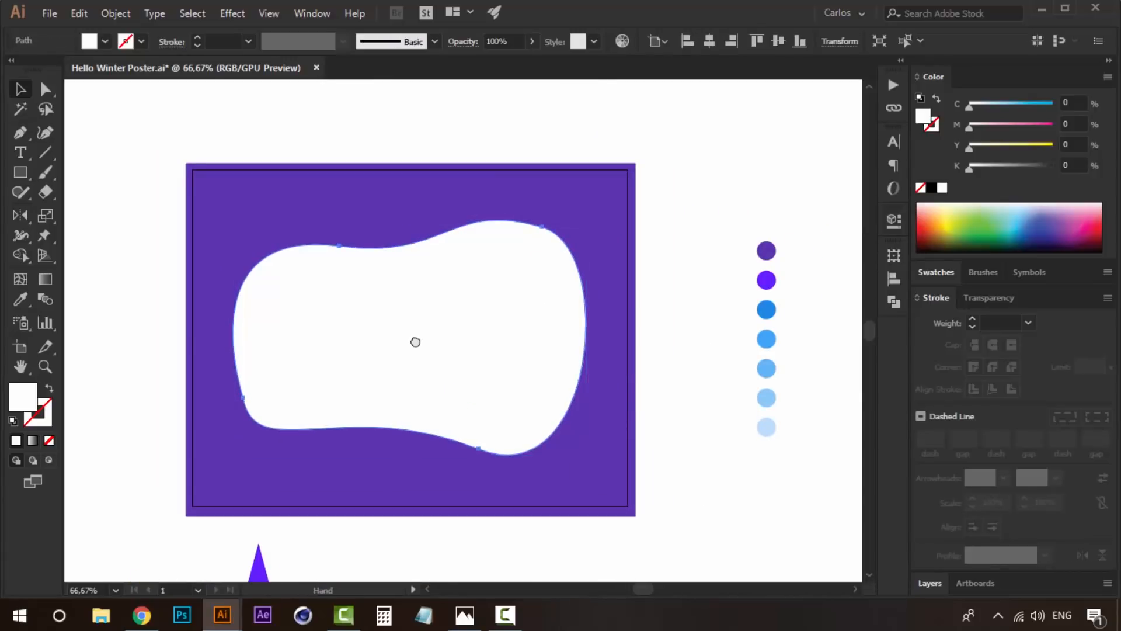
{"action": "key", "text": "space"}
{"action": "left_click_drag", "start_coordinate": [534, 326], "coordinate": [458, 317]}
- Select the blob together with the purple rectangle and split them with the Pathfinder Divide operation
{"action": "left_click", "coordinate": [516, 180], "text": "shift"}
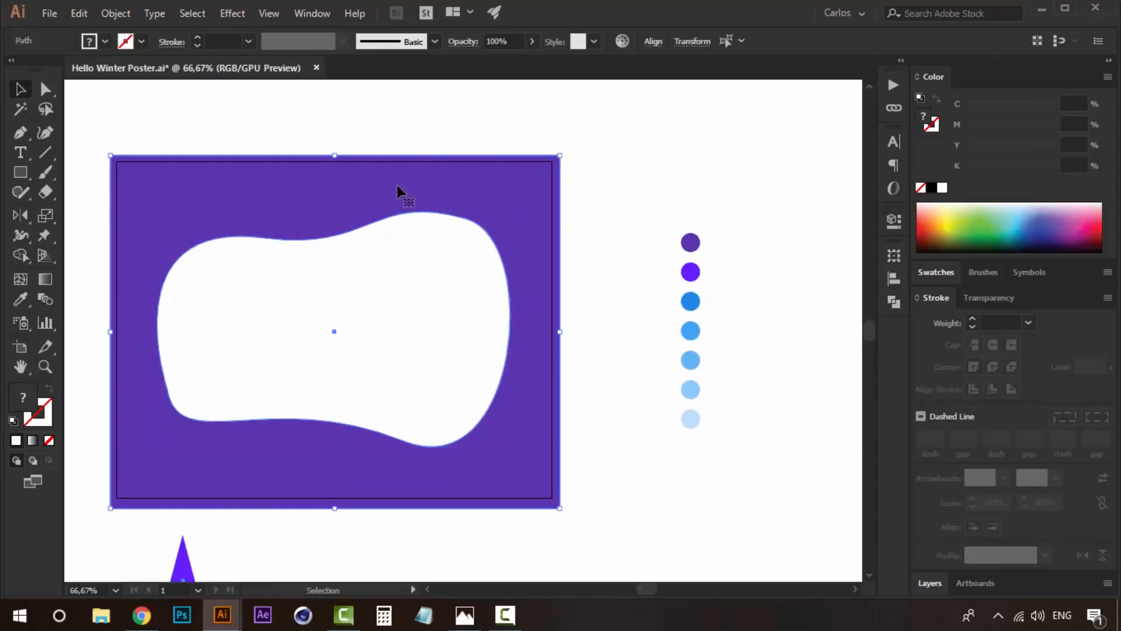
{"action": "left_click", "coordinate": [894, 302]}
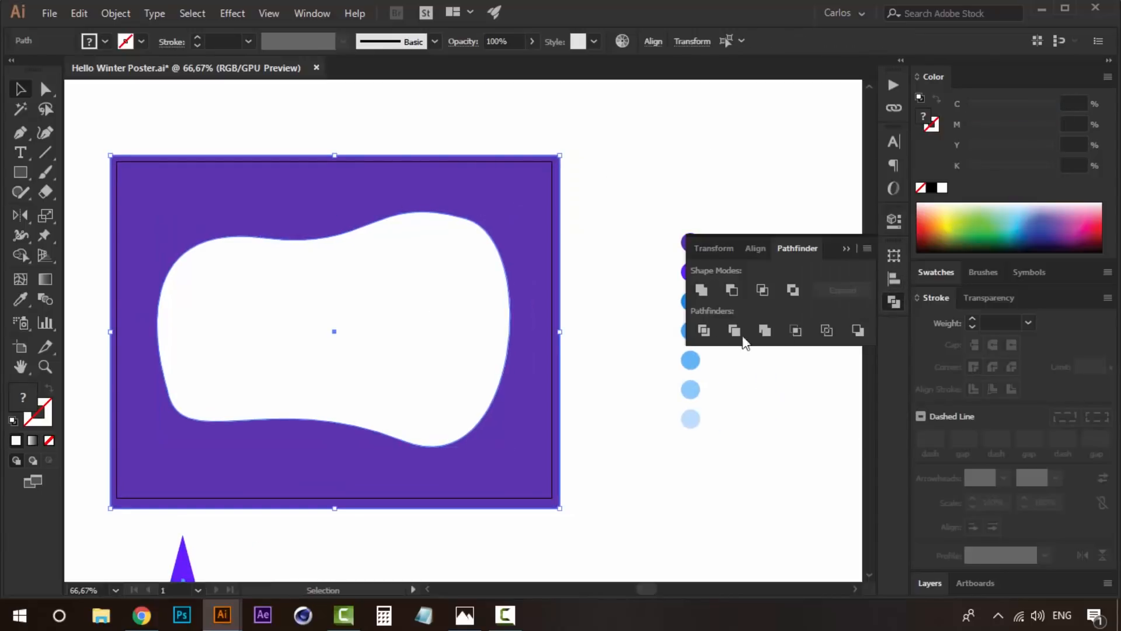
{"action": "left_click", "coordinate": [762, 292]}
{"action": "key", "text": "ctrl+z"}
{"action": "left_click", "coordinate": [704, 331]}
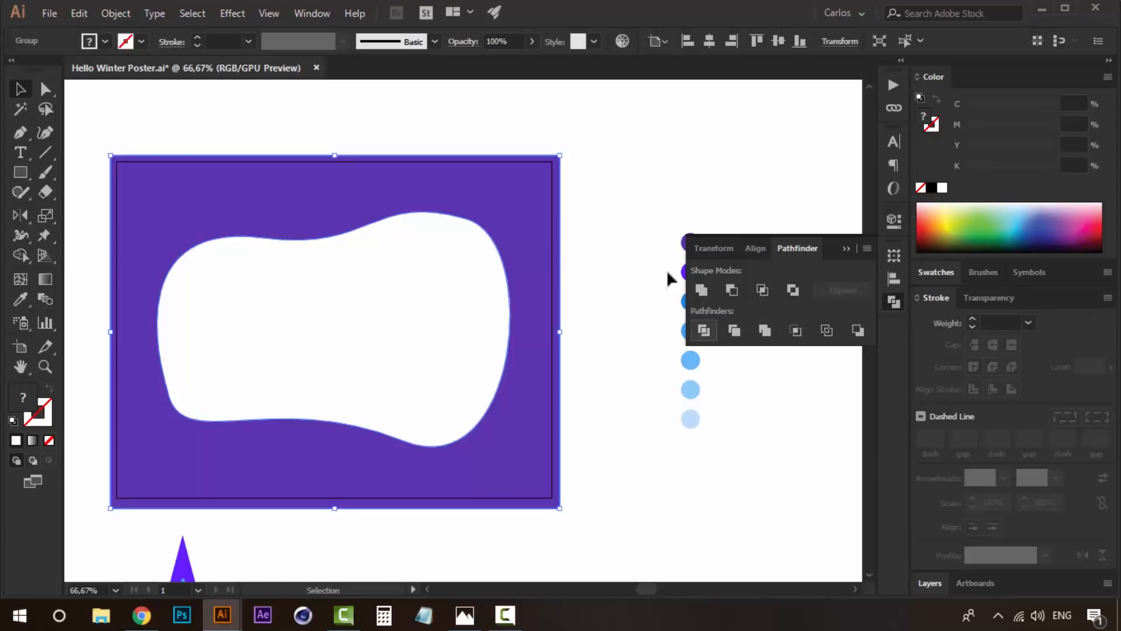
- Delete the white blob piece from the divided group to leave an opening in the purple rectangle
{"action": "left_click", "coordinate": [654, 146]}
{"action": "key", "text": "a"}
{"action": "left_click", "coordinate": [434, 293]}
{"action": "key", "text": "Delete"}
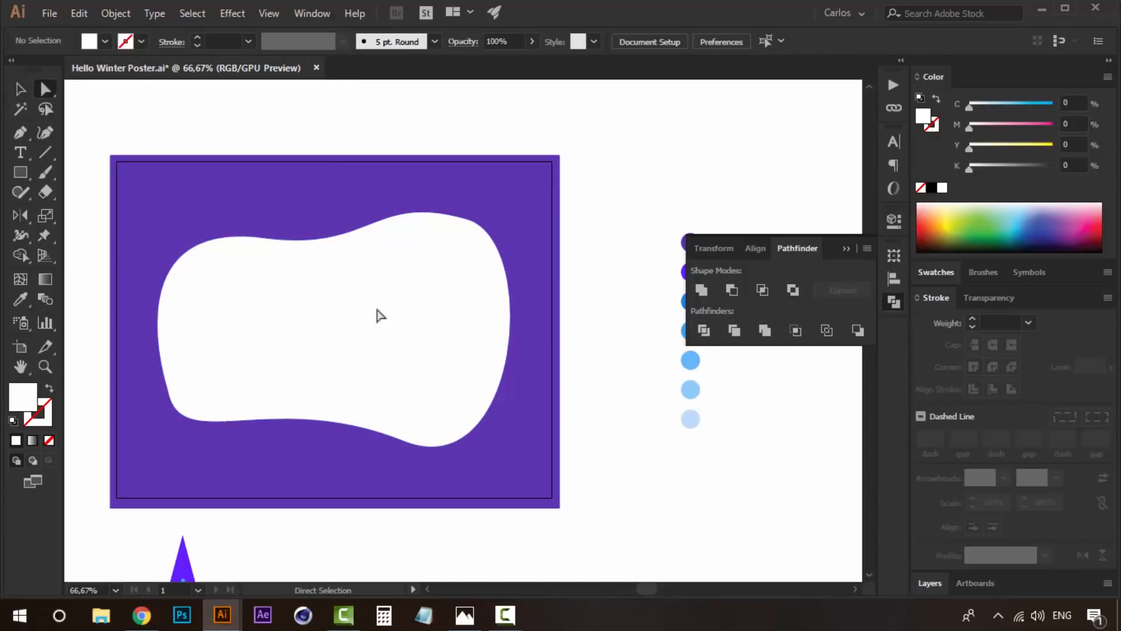
- Create a new layer above Layer 1 and send the purple frame to it
{"action": "left_click_drag", "start_coordinate": [376, 310], "coordinate": [458, 279]}
{"action": "key", "text": "v"}
{"action": "left_click", "coordinate": [491, 168]}
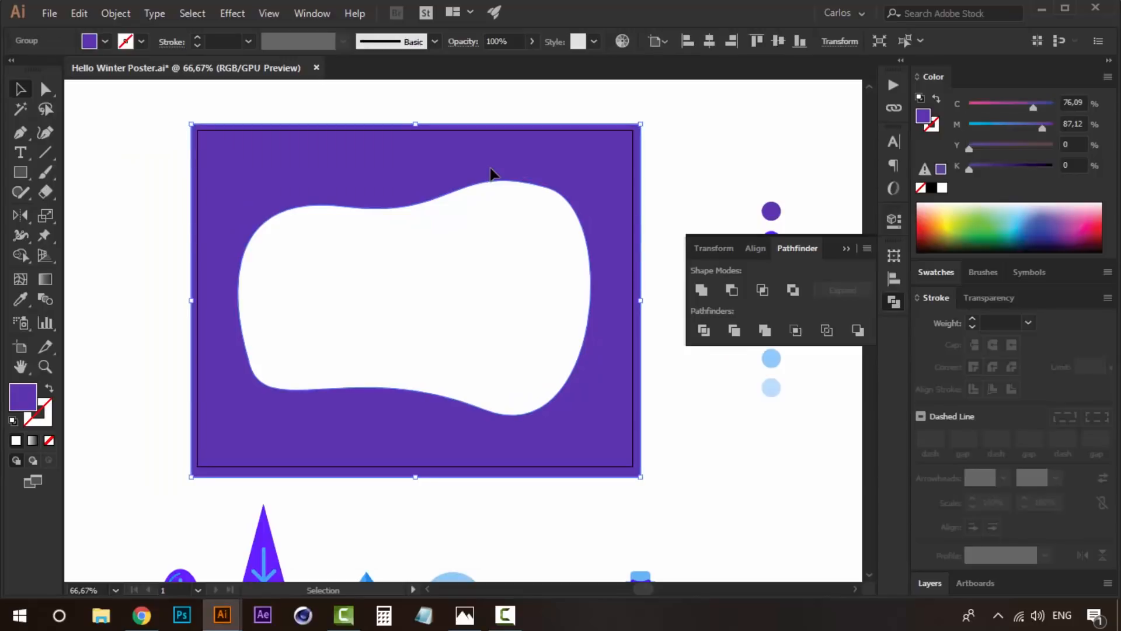
{"action": "left_click", "coordinate": [928, 582]}
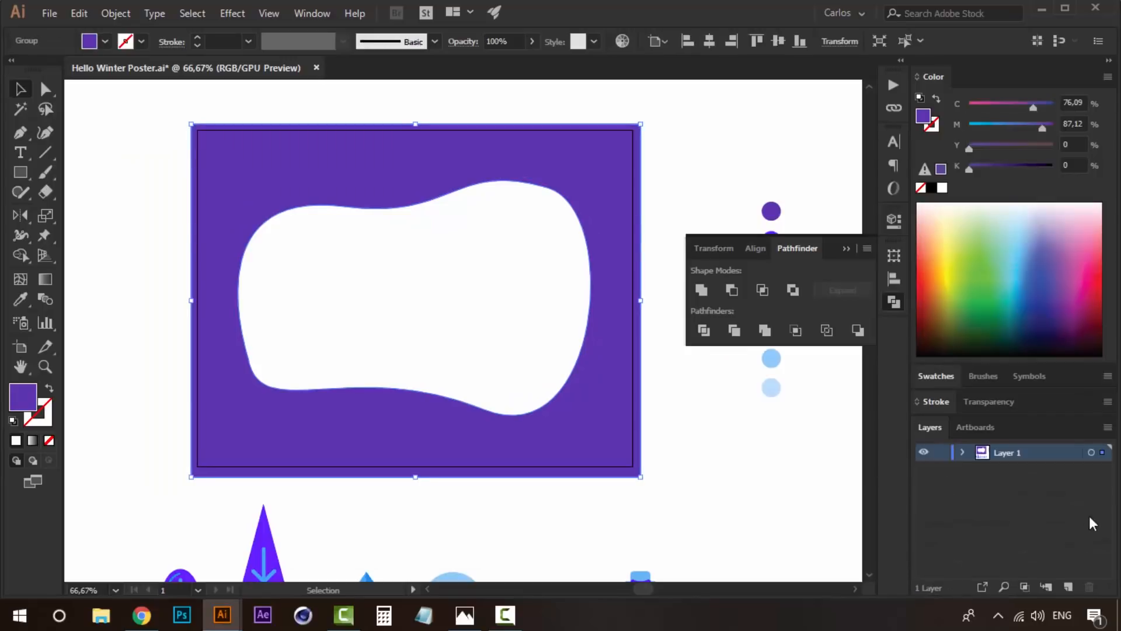
{"action": "left_click", "coordinate": [1069, 586]}
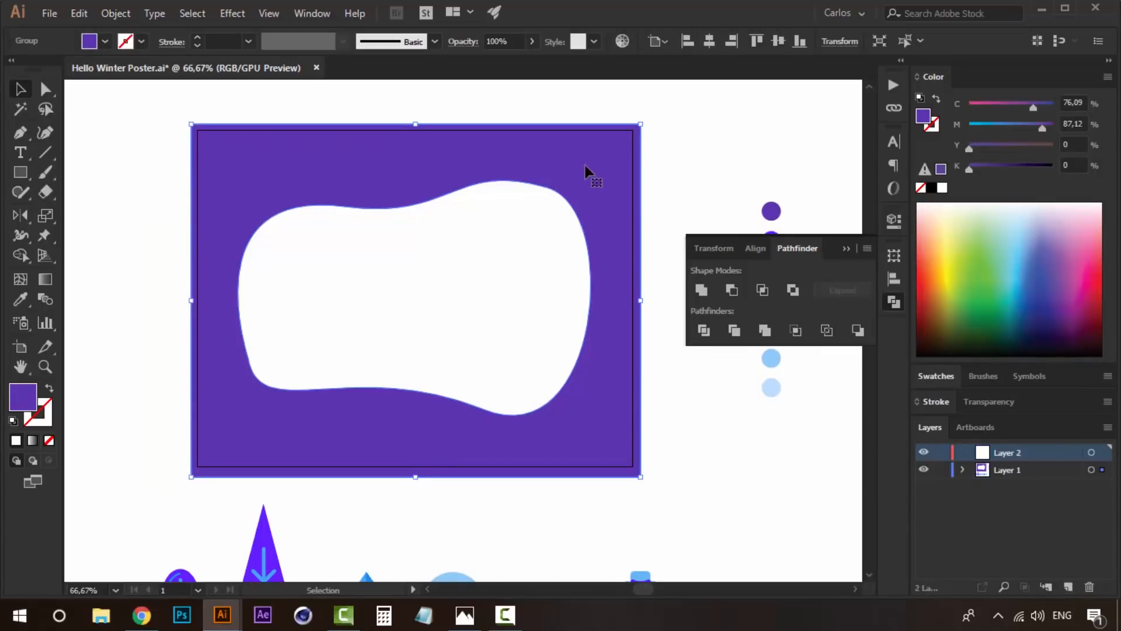
{"action": "right_click", "coordinate": [520, 151]}
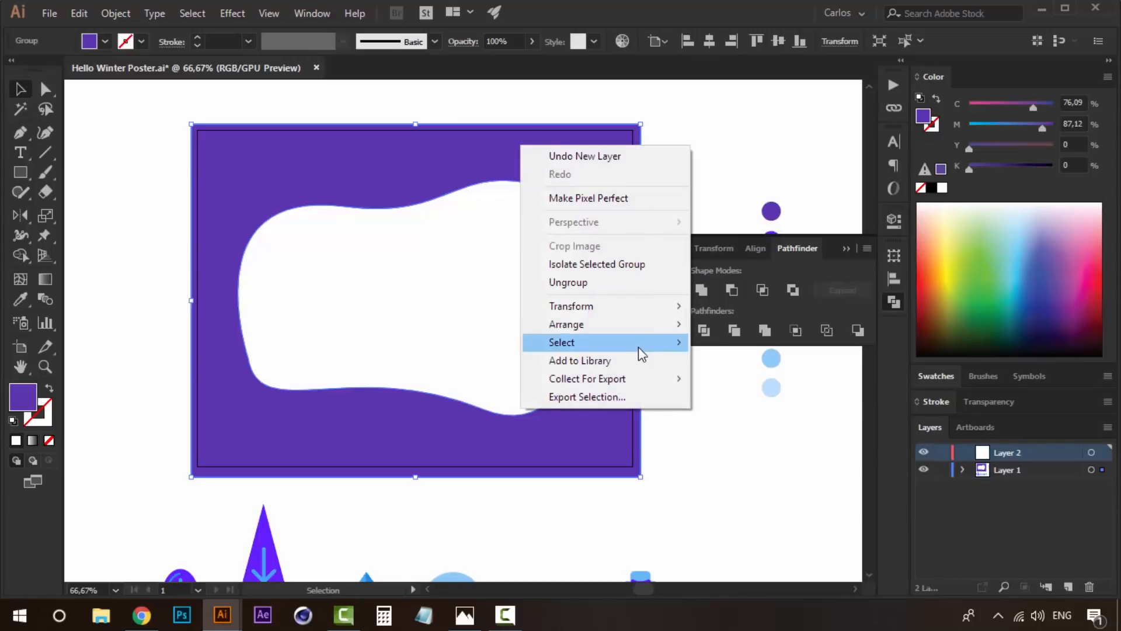
{"action": "mouse_move", "coordinate": [655, 328]}
{"action": "left_click", "coordinate": [808, 401]}
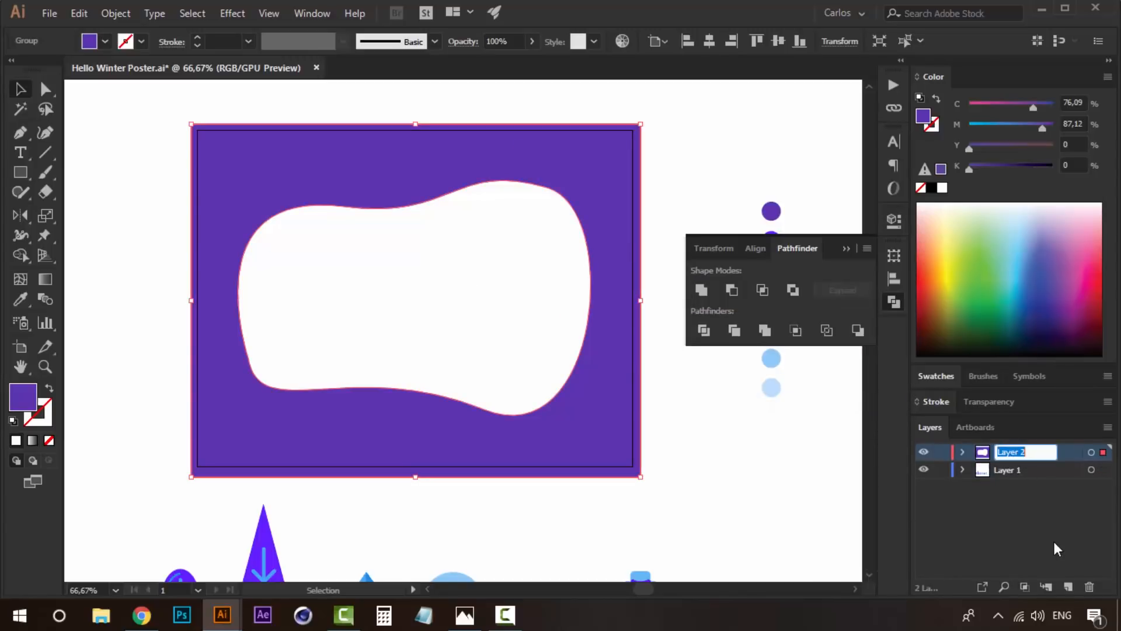
- Rename the new layer Cover and toggle its visibility to check its contents, leaving it visible
{"action": "type", "text": "Cover"}
{"action": "key", "text": "Return"}
{"action": "left_click", "coordinate": [924, 452]}
{"action": "left_click", "coordinate": [924, 452]}
{"action": "left_click", "coordinate": [923, 452]}
{"action": "left_click", "coordinate": [924, 452]}
{"action": "left_click", "coordinate": [924, 451]}
{"action": "left_click", "coordinate": [924, 452]}
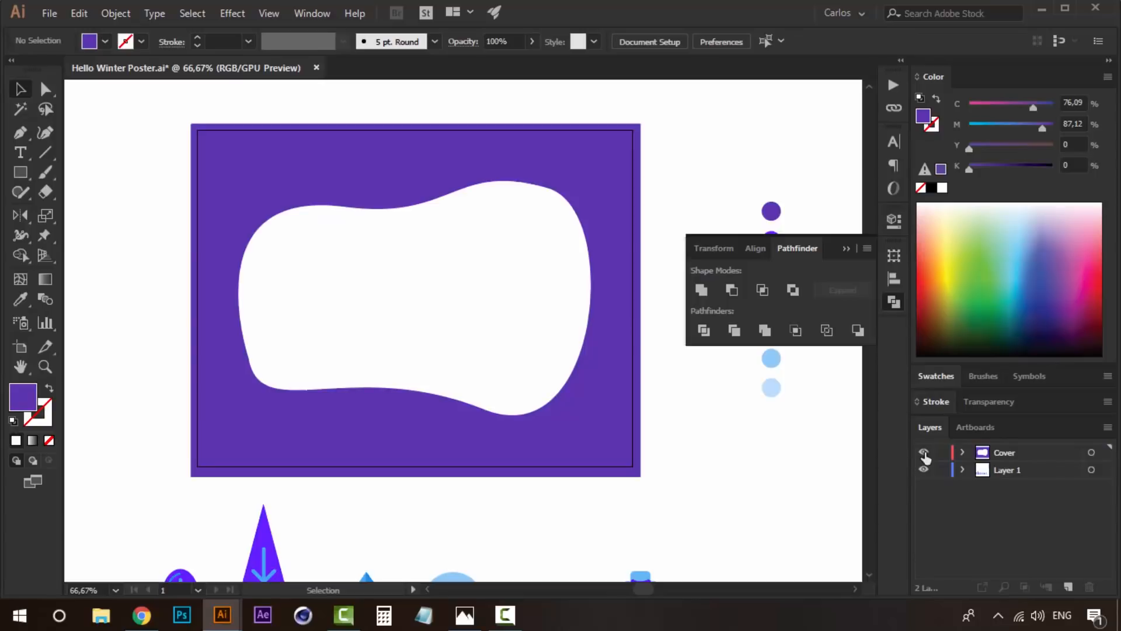
{"action": "left_click", "coordinate": [923, 452]}
{"action": "left_click", "coordinate": [924, 452]}
{"action": "left_click_drag", "start_coordinate": [408, 305], "coordinate": [379, 260]}
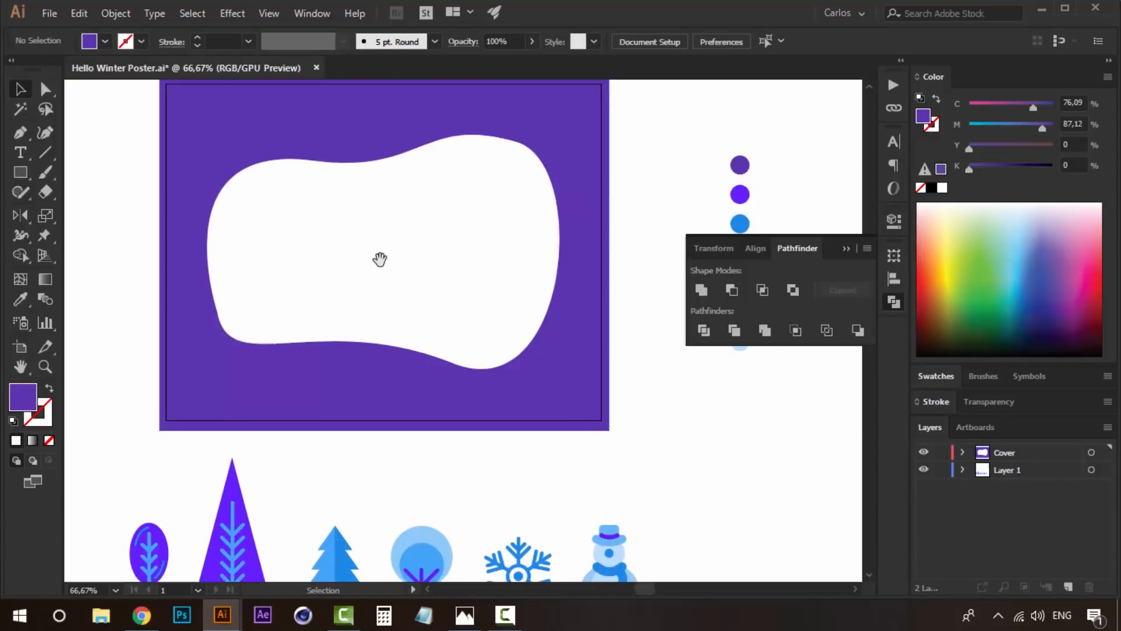
{"action": "left_click_drag", "start_coordinate": [429, 310], "coordinate": [445, 348]}
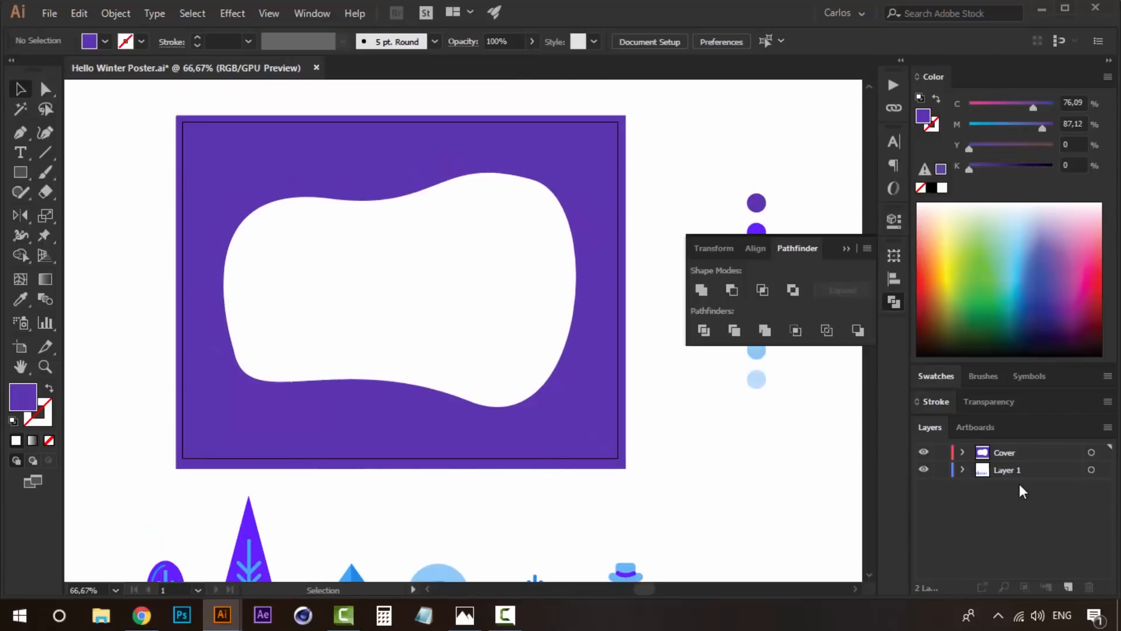
- Create another layer, place it below Layer 1 and name it Background
{"action": "left_click", "coordinate": [1026, 467]}
{"action": "left_click", "coordinate": [1068, 585]}
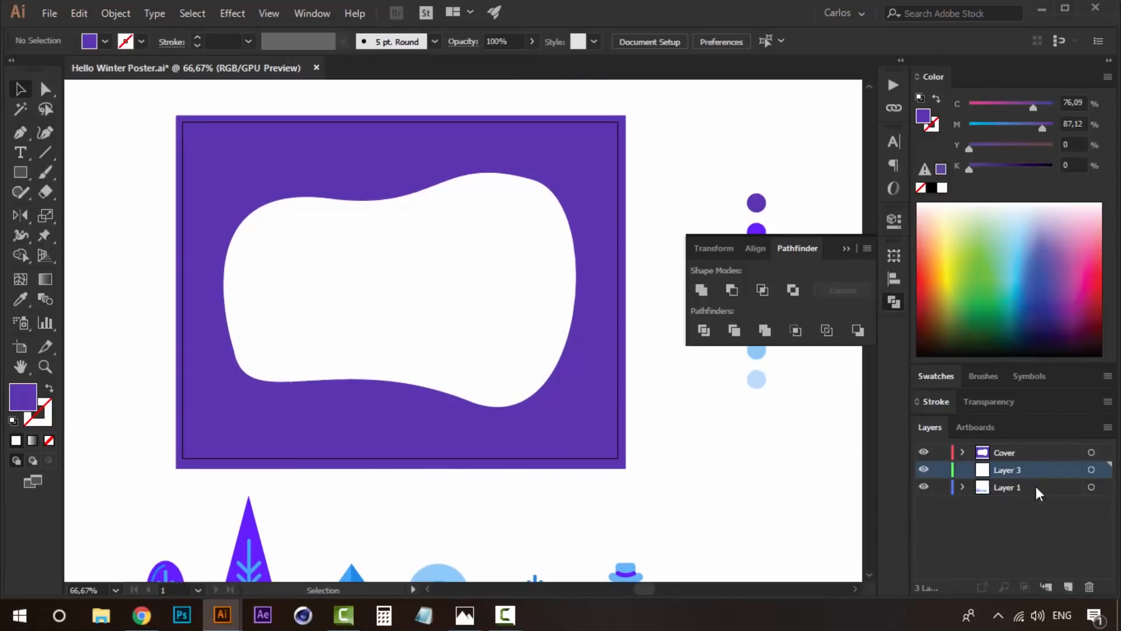
{"action": "left_click_drag", "start_coordinate": [1026, 470], "coordinate": [1025, 495]}
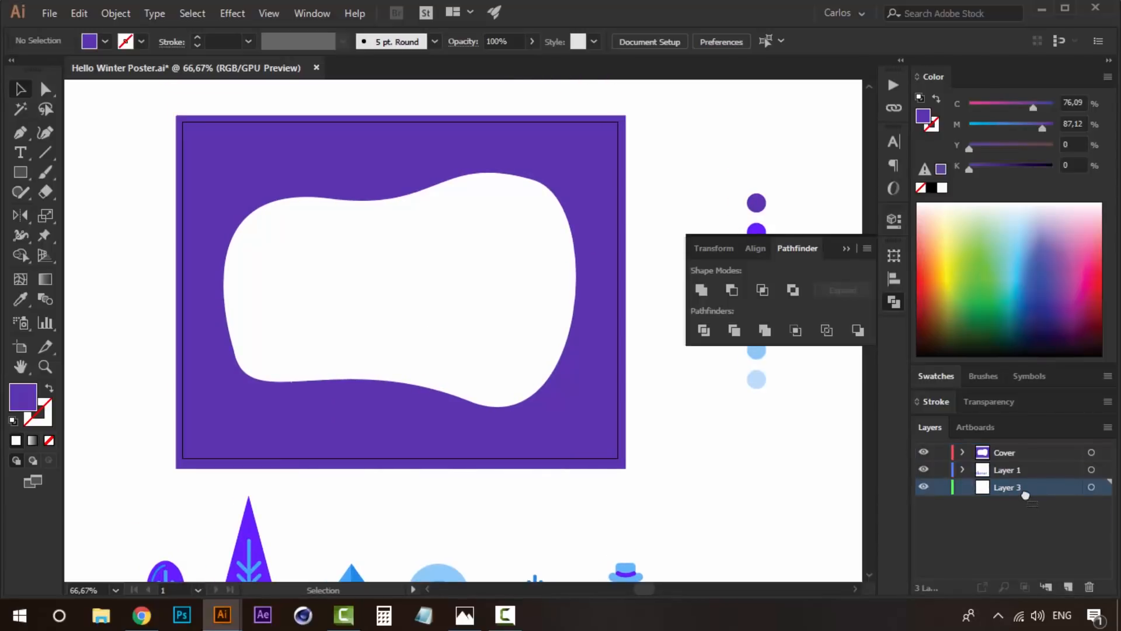
{"action": "double_click", "coordinate": [1013, 484]}
{"action": "key", "text": "Return"}
- Draw a rectangle covering the artboard on the Background layer and fill it with the palette's lightest blue
{"action": "left_click", "coordinate": [20, 175]}
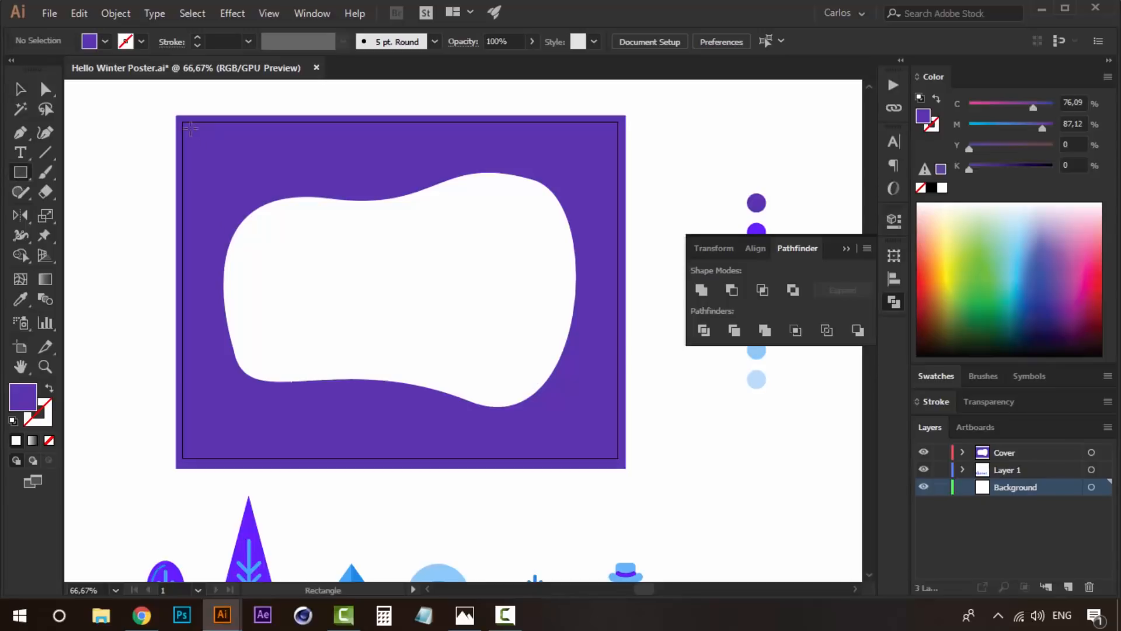
{"action": "mouse_move", "coordinate": [180, 117]}
{"action": "left_mouse_down"}
{"action": "mouse_move", "coordinate": [591, 388]}
{"action": "mouse_move", "coordinate": [622, 466]}
{"action": "left_mouse_up"}
{"action": "scroll", "coordinate": [604, 435], "scroll_direction": "right", "scroll_amount": 3}
{"action": "key", "text": "i"}
{"action": "left_click", "coordinate": [678, 373]}
{"action": "key", "text": "v"}
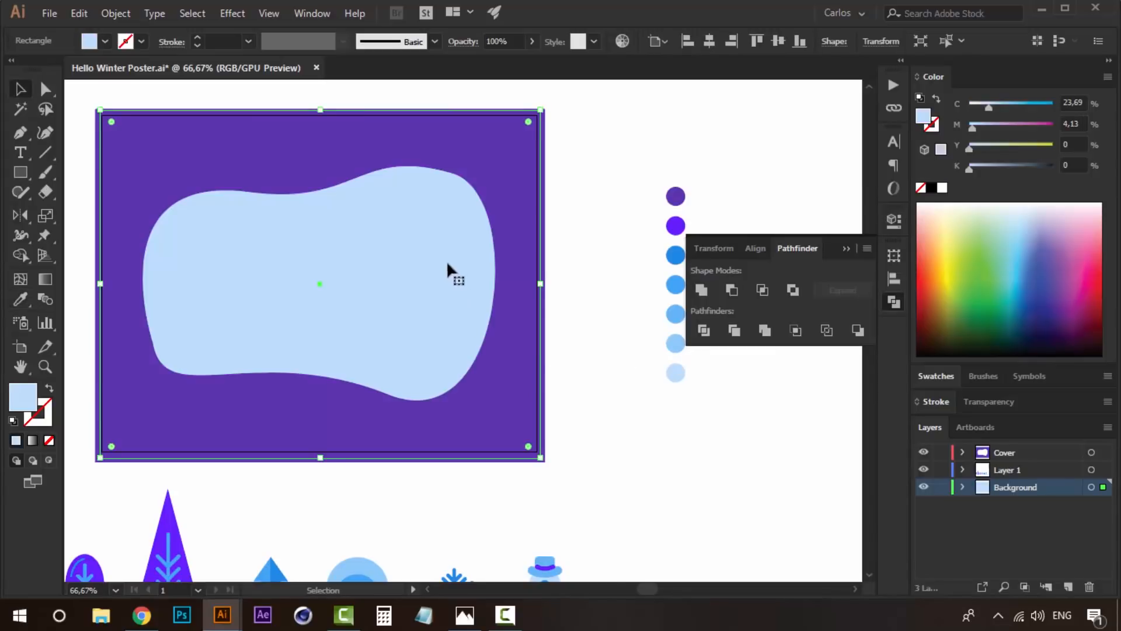
- Send the light blue rectangle to the back and deselect it
{"action": "right_click", "coordinate": [448, 258]}
{"action": "mouse_move", "coordinate": [567, 517]}
{"action": "left_click", "coordinate": [700, 569]}
{"action": "left_click", "coordinate": [693, 421]}
- Reshape the cover's opening into a narrower, rounder blob, trim the frame closer to the artboard edges, and collapse the Pathfinder options
{"action": "left_click_drag", "start_coordinate": [520, 368], "coordinate": [630, 390]}
{"action": "left_click", "coordinate": [568, 339]}
{"action": "left_click", "coordinate": [782, 475]}
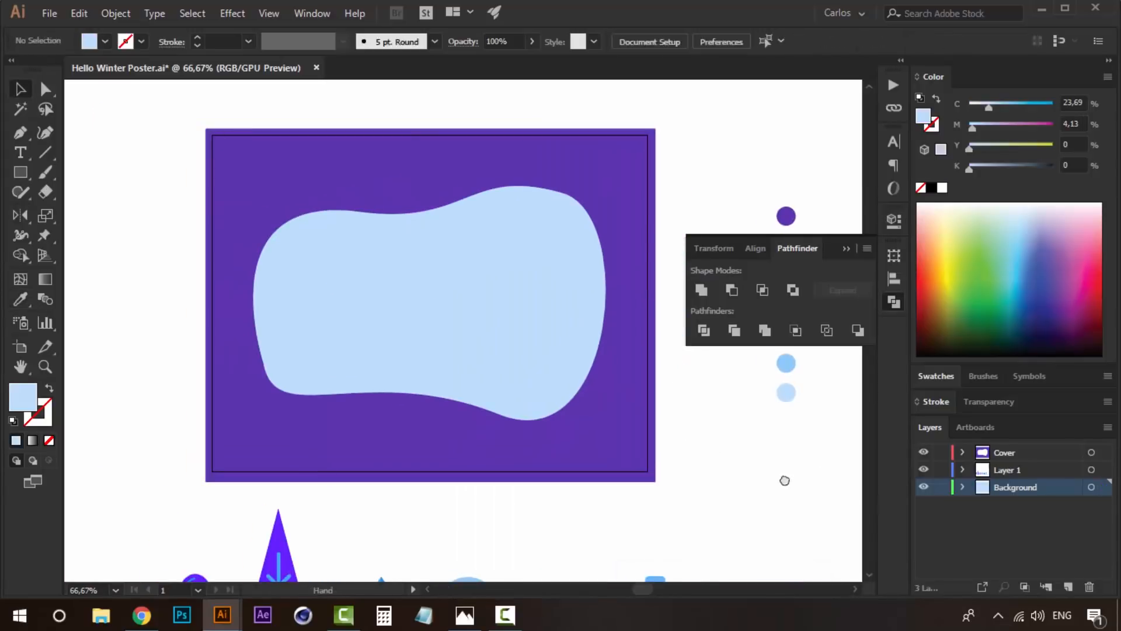
{"action": "left_click_drag", "start_coordinate": [783, 478], "coordinate": [781, 449]}
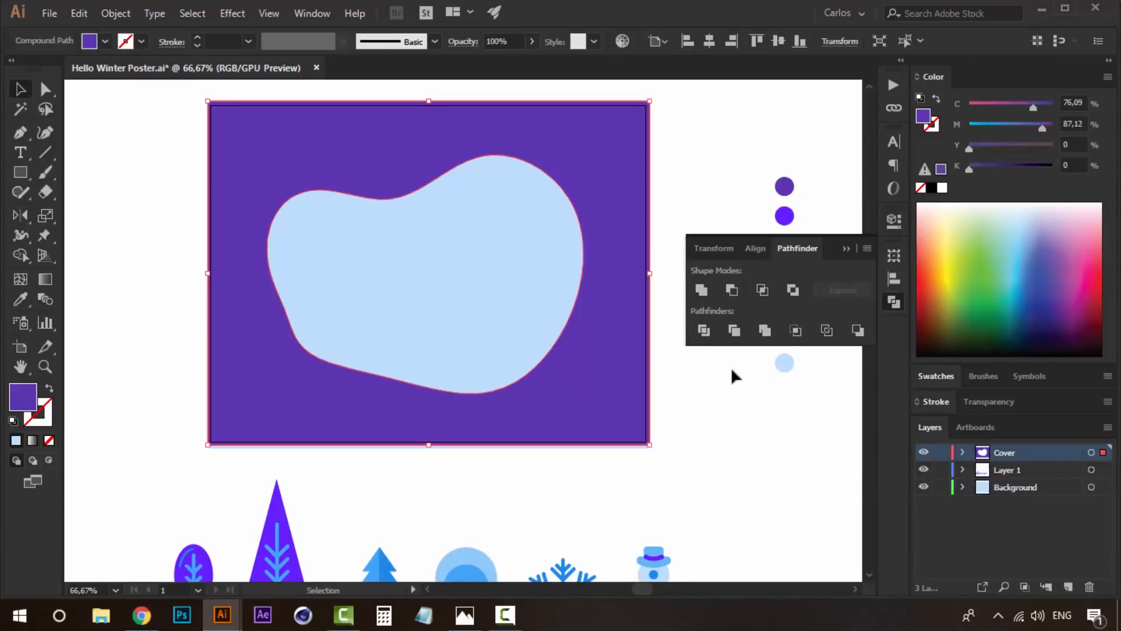
{"action": "left_click", "coordinate": [731, 370]}
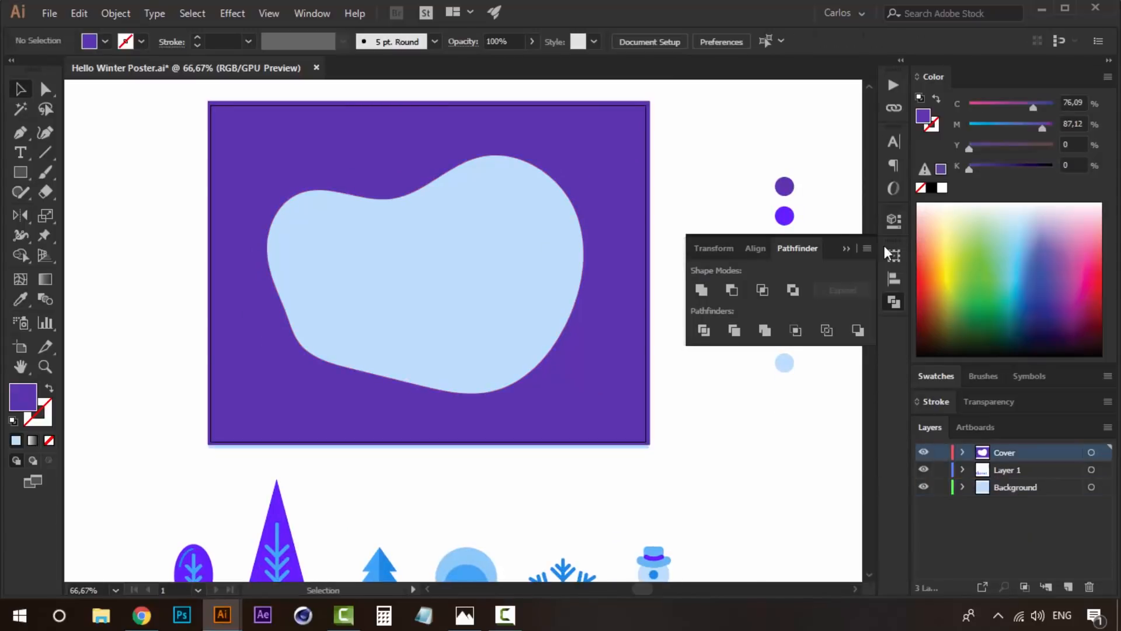
{"action": "left_click", "coordinate": [843, 248]}
- On Layer 1, draw a hill's wavy top edge with the Pen tool from the frame's left edge to beyond its right edge
{"action": "left_click", "coordinate": [1021, 469]}
{"action": "left_click_drag", "start_coordinate": [570, 400], "coordinate": [490, 395]}
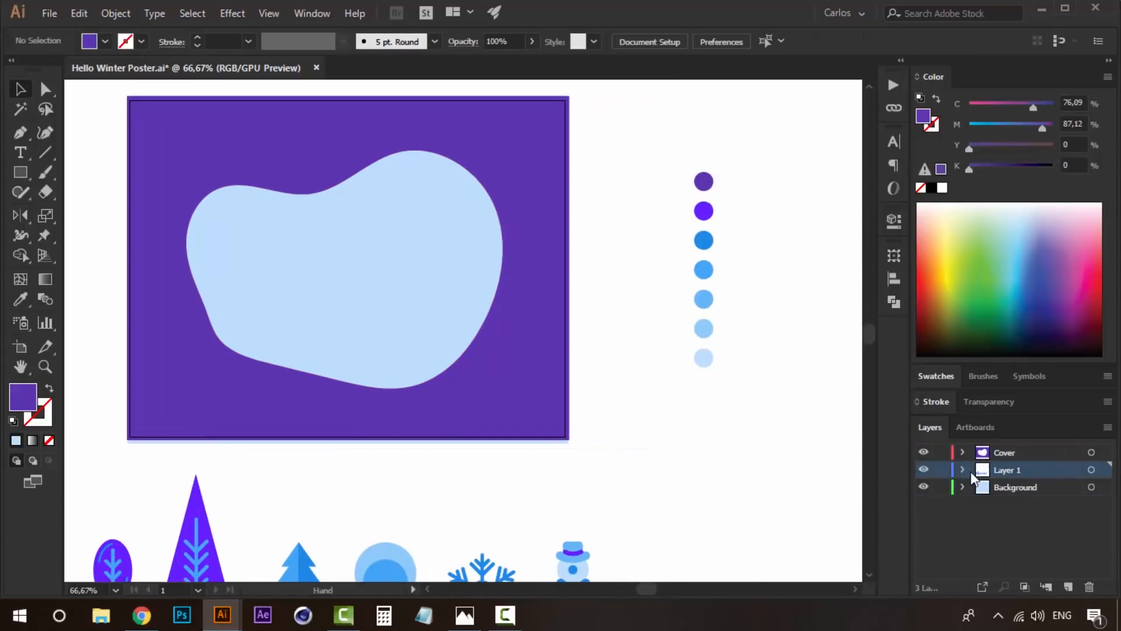
{"action": "left_click_drag", "start_coordinate": [697, 409], "coordinate": [777, 466]}
{"action": "left_click", "coordinate": [21, 140]}
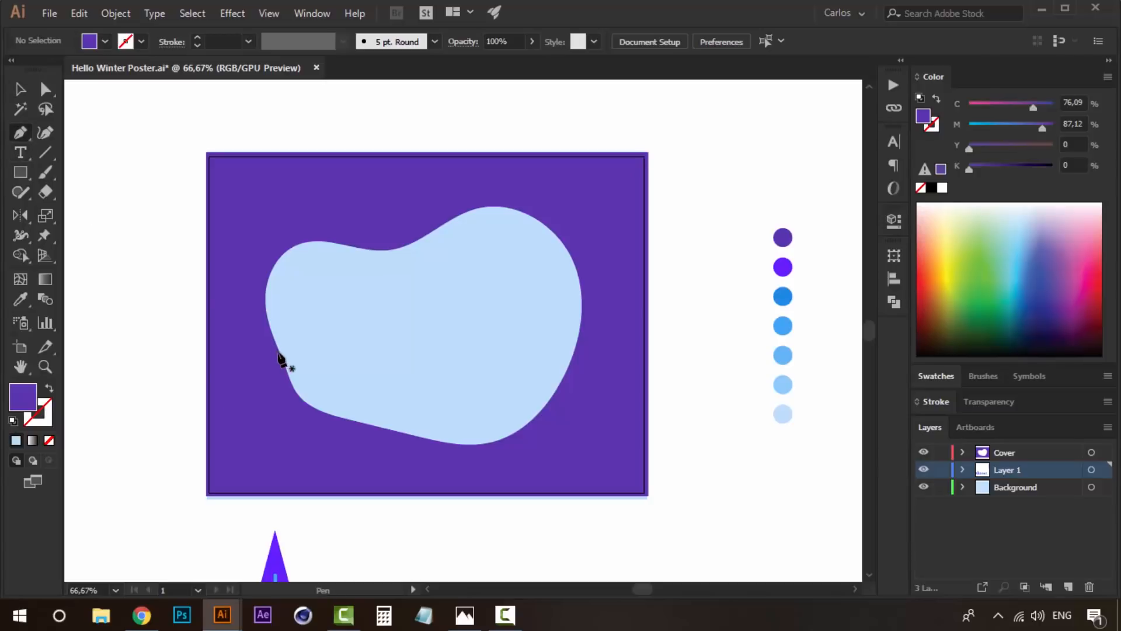
{"action": "left_click", "coordinate": [204, 385]}
{"action": "left_click_drag", "start_coordinate": [449, 417], "coordinate": [580, 367]}
{"action": "left_click_drag", "start_coordinate": [725, 401], "coordinate": [777, 427]}
{"action": "left_click_drag", "start_coordinate": [725, 401], "coordinate": [724, 450]}
- Close the hill shape with straight segments running below the artboard and back up to its starting point at the left edge
{"action": "scroll", "coordinate": [724, 468], "scroll_direction": "down", "scroll_amount": 3}
{"action": "left_click", "coordinate": [723, 453]}
{"action": "left_click", "coordinate": [511, 470]}
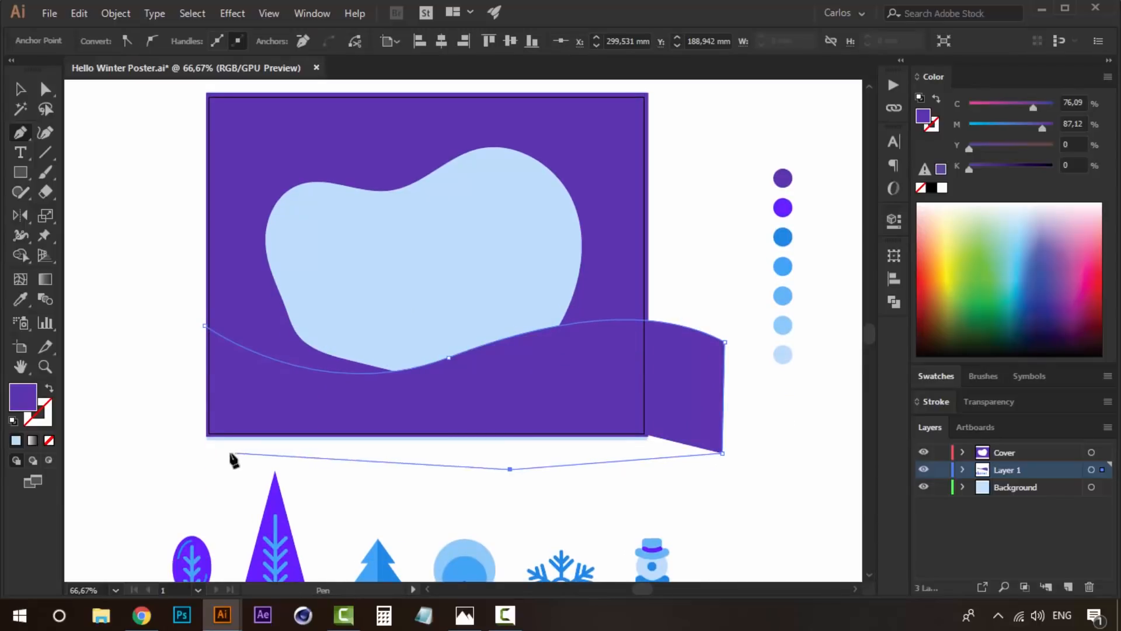
{"action": "left_click", "coordinate": [229, 452]}
{"action": "key", "text": "ctrl+z"}
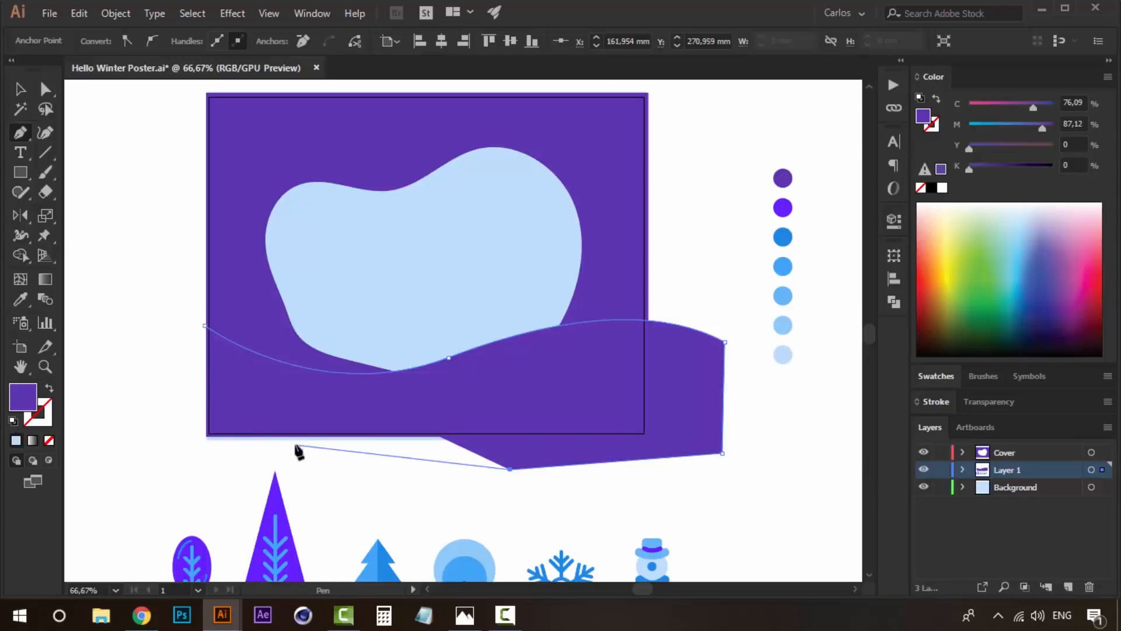
{"action": "left_click", "coordinate": [193, 437]}
{"action": "left_click", "coordinate": [204, 326]}
{"action": "key", "text": "v"}
{"action": "left_click_drag", "start_coordinate": [569, 383], "coordinate": [569, 369]}
{"action": "key", "text": "ctrl+z"}
- Scale the hill shape down around its center until its right end meets the frame's right edge, and keep it selected
{"action": "left_click", "coordinate": [810, 427]}
{"action": "left_click_drag", "start_coordinate": [713, 407], "coordinate": [717, 402]}
{"action": "left_click", "coordinate": [745, 445]}
{"action": "left_click", "coordinate": [689, 412]}
{"action": "left_click_drag", "start_coordinate": [723, 317], "coordinate": [649, 335]}
{"action": "left_click_drag", "start_coordinate": [536, 355], "coordinate": [536, 338]}
{"action": "key", "text": "ctrl+z"}
{"action": "left_click", "coordinate": [502, 352]}
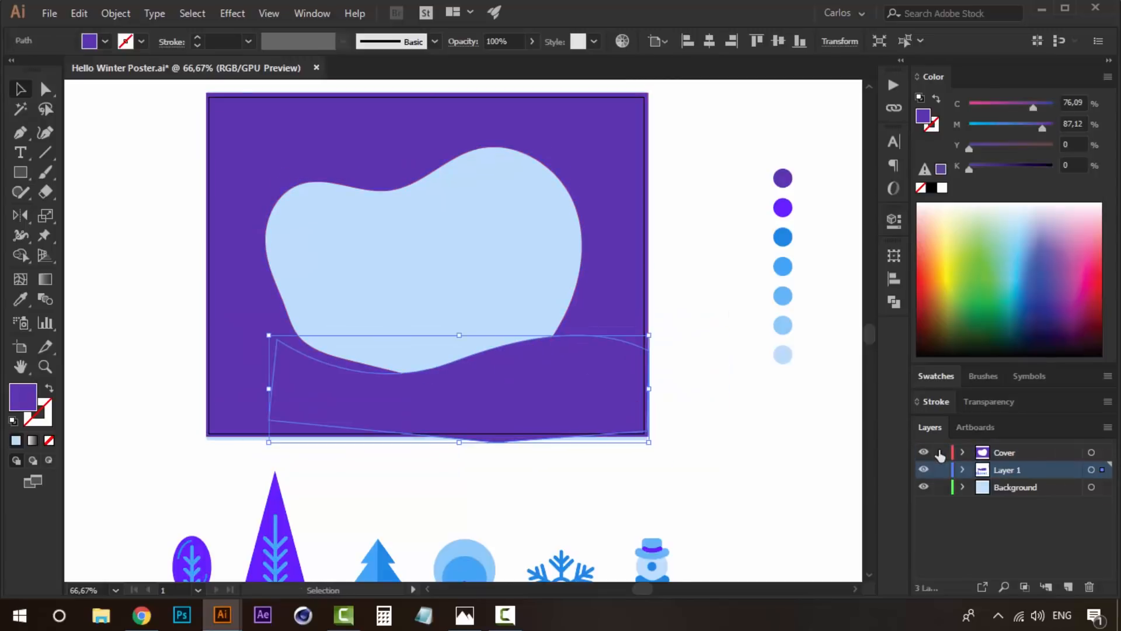
- Raise the hill slightly inside the opening and recolor it with the bright violet palette swatch
{"action": "left_click_drag", "start_coordinate": [488, 370], "coordinate": [490, 352]}
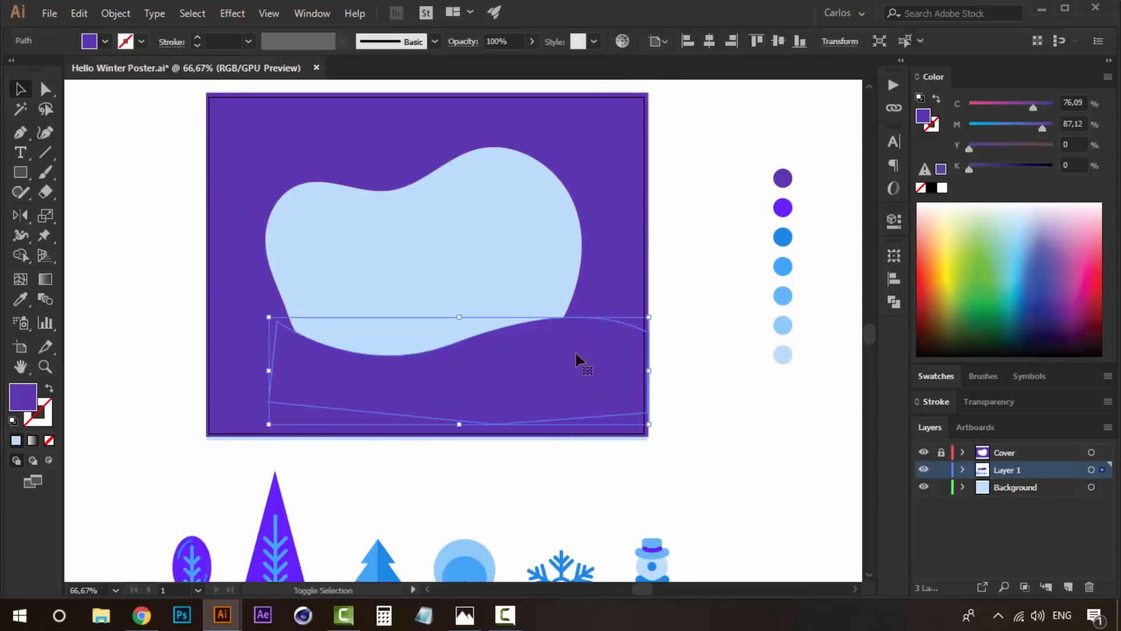
{"action": "key", "text": "i"}
{"action": "left_click", "coordinate": [785, 210]}
{"action": "key", "text": "v"}
{"action": "left_click", "coordinate": [687, 299]}
{"action": "key", "text": "z"}
{"action": "left_click", "coordinate": [469, 364]}
{"action": "left_click_drag", "start_coordinate": [471, 392], "coordinate": [466, 447]}
{"action": "left_click", "coordinate": [505, 368], "text": "alt"}
{"action": "key", "text": "v"}
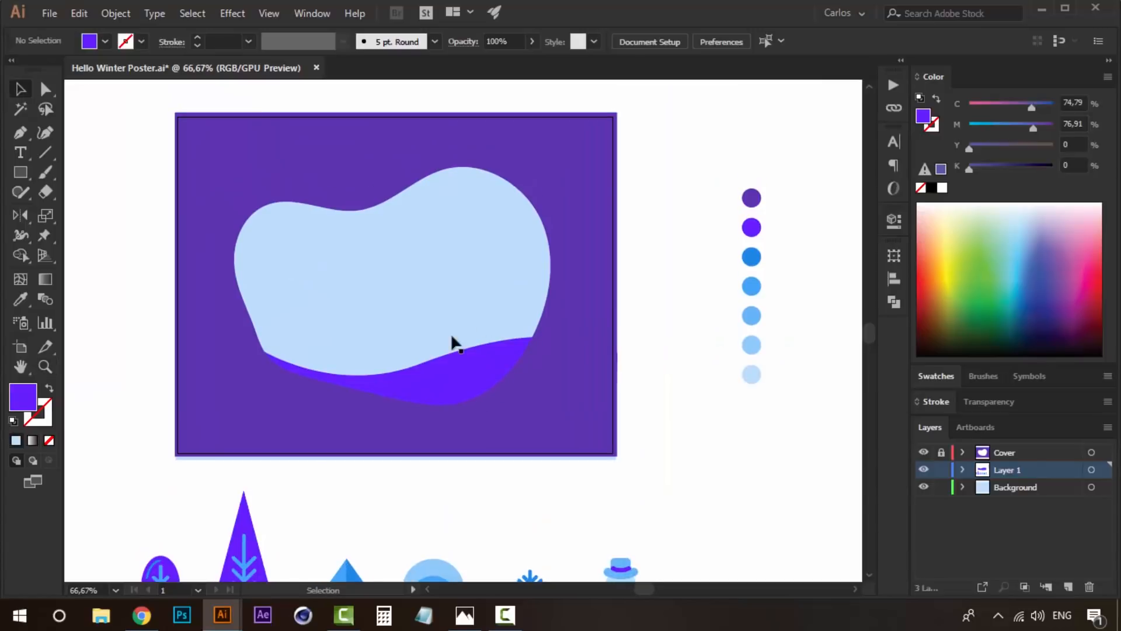
{"action": "left_click", "coordinate": [754, 229]}
{"action": "left_click", "coordinate": [666, 326]}
- Duplicate the violet hill slightly higher, reflect the copy across the vertical axis, and shift it slightly left
{"action": "left_click", "coordinate": [482, 364]}
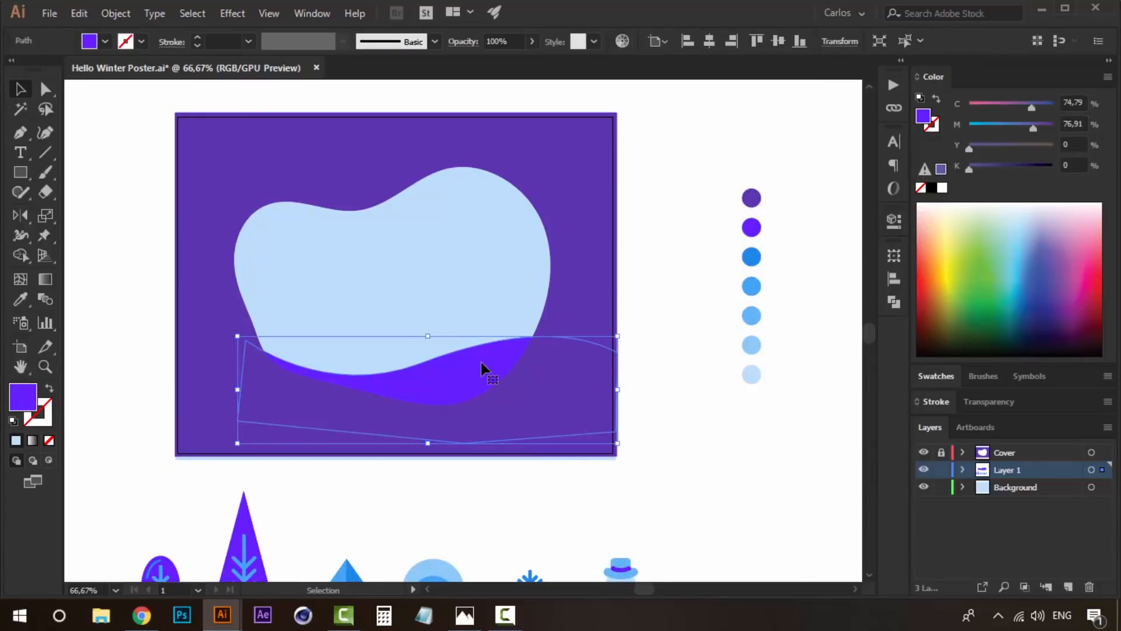
{"action": "key", "text": "Up"}
{"action": "key", "text": "Up"}
{"action": "key", "text": "Up"}
{"action": "left_click_drag", "start_coordinate": [477, 384], "coordinate": [475, 342]}
{"action": "right_click", "coordinate": [475, 343]}
{"action": "mouse_move", "coordinate": [600, 496]}
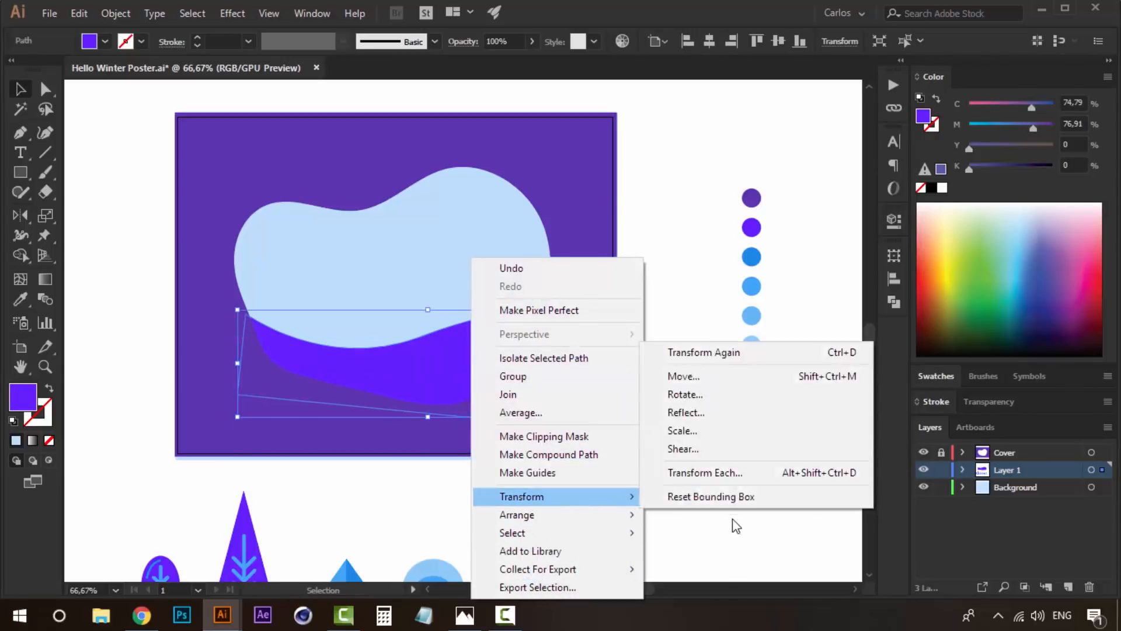
{"action": "left_click", "coordinate": [686, 412]}
{"action": "left_click", "coordinate": [561, 405]}
{"action": "left_click_drag", "start_coordinate": [400, 347], "coordinate": [370, 336]}
- Color the mirrored hill with the medium blue palette swatch, send it to the back, and lower it slightly behind the violet hill
{"action": "key", "text": "i"}
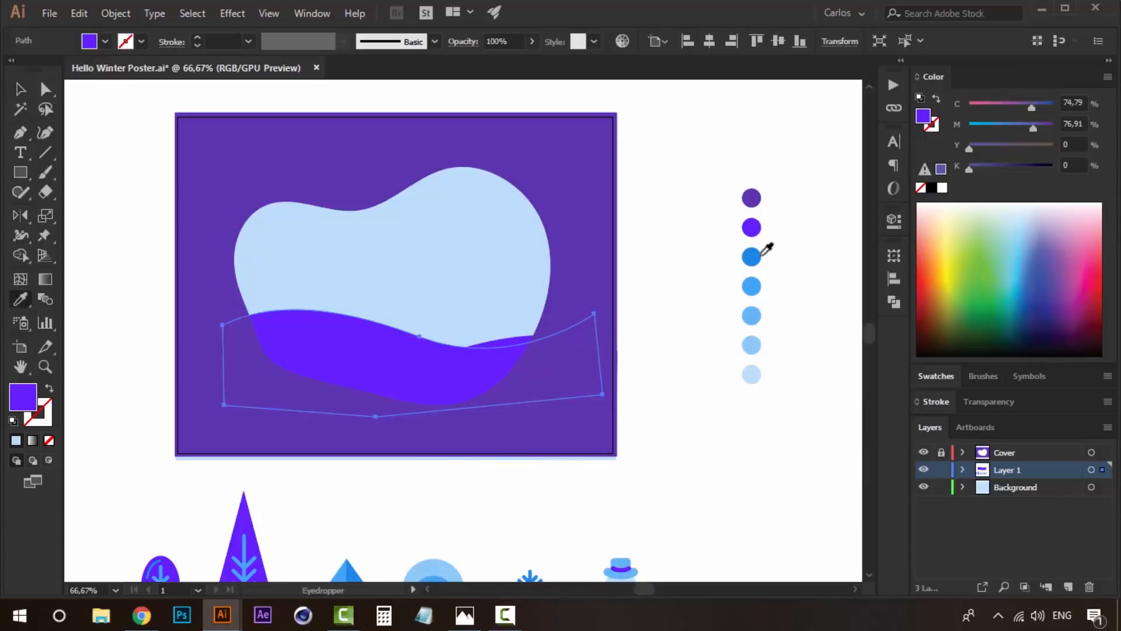
{"action": "left_click", "coordinate": [753, 257]}
{"action": "key", "text": "v"}
{"action": "right_click", "coordinate": [354, 258]}
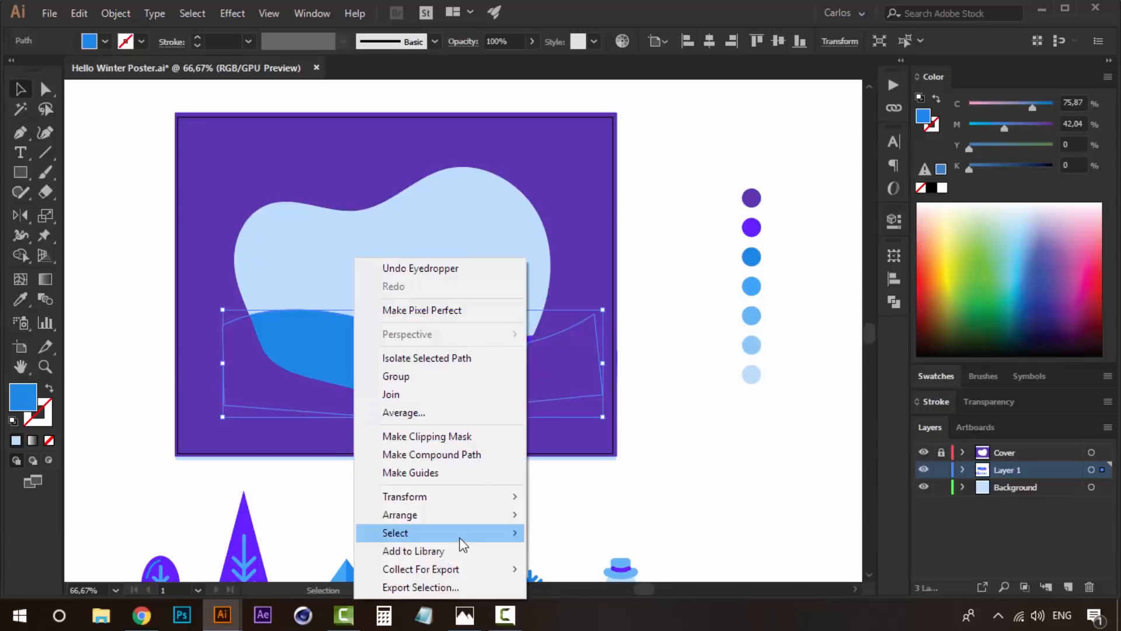
{"action": "mouse_move", "coordinate": [485, 516]}
{"action": "left_click", "coordinate": [580, 571]}
{"action": "left_click_drag", "start_coordinate": [371, 328], "coordinate": [372, 341]}
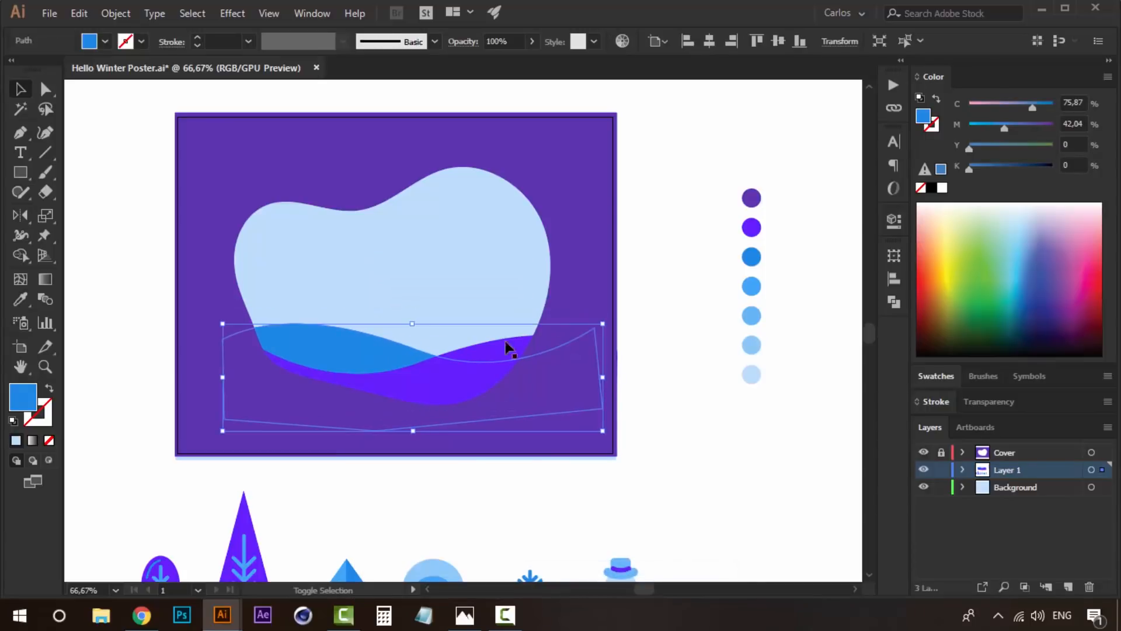
{"action": "left_click", "coordinate": [619, 342]}
{"action": "left_click", "coordinate": [464, 286]}
{"action": "left_click", "coordinate": [371, 349]}
{"action": "left_click_drag", "start_coordinate": [341, 356], "coordinate": [341, 342]}
{"action": "key", "text": "ctrl+z"}
{"action": "left_click", "coordinate": [702, 257]}
- Place a higher copy of the violet hill in the medium blue swatch color and send it to the back
{"action": "left_click_drag", "start_coordinate": [461, 375], "coordinate": [476, 324]}
{"action": "left_click", "coordinate": [751, 255]}
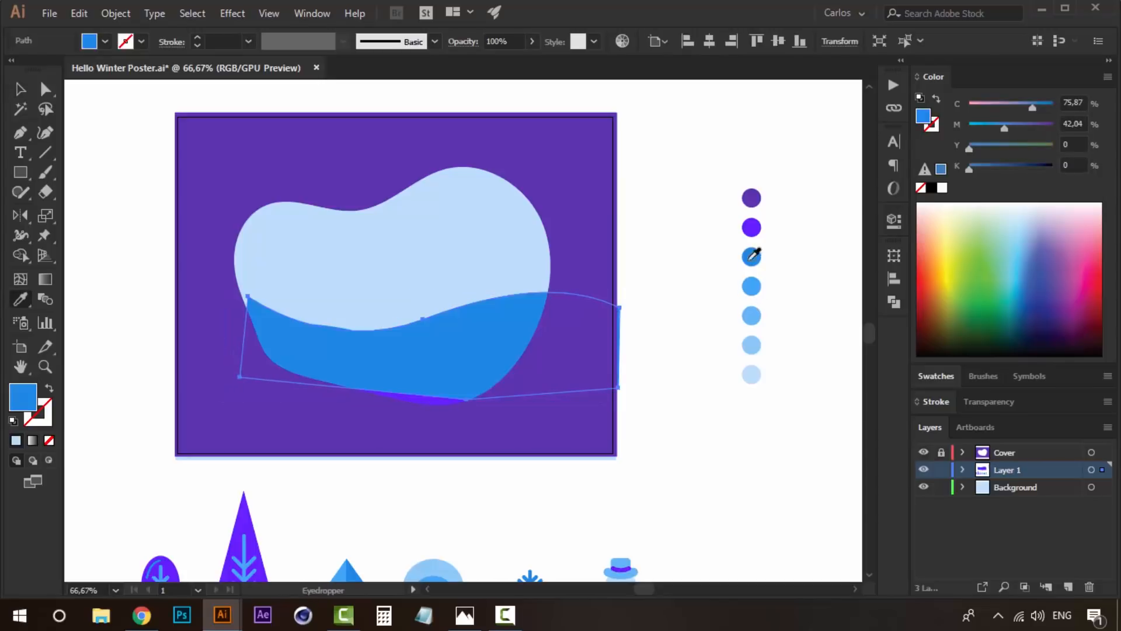
{"action": "left_click", "coordinate": [670, 271]}
{"action": "right_click", "coordinate": [520, 308]}
{"action": "mouse_move", "coordinate": [660, 519]}
{"action": "left_click", "coordinate": [763, 568]}
{"action": "left_click", "coordinate": [552, 316]}
- Recolor the new back hill with the fourth palette swatch, the next lighter blue, and shift it slightly left
{"action": "left_click", "coordinate": [508, 320]}
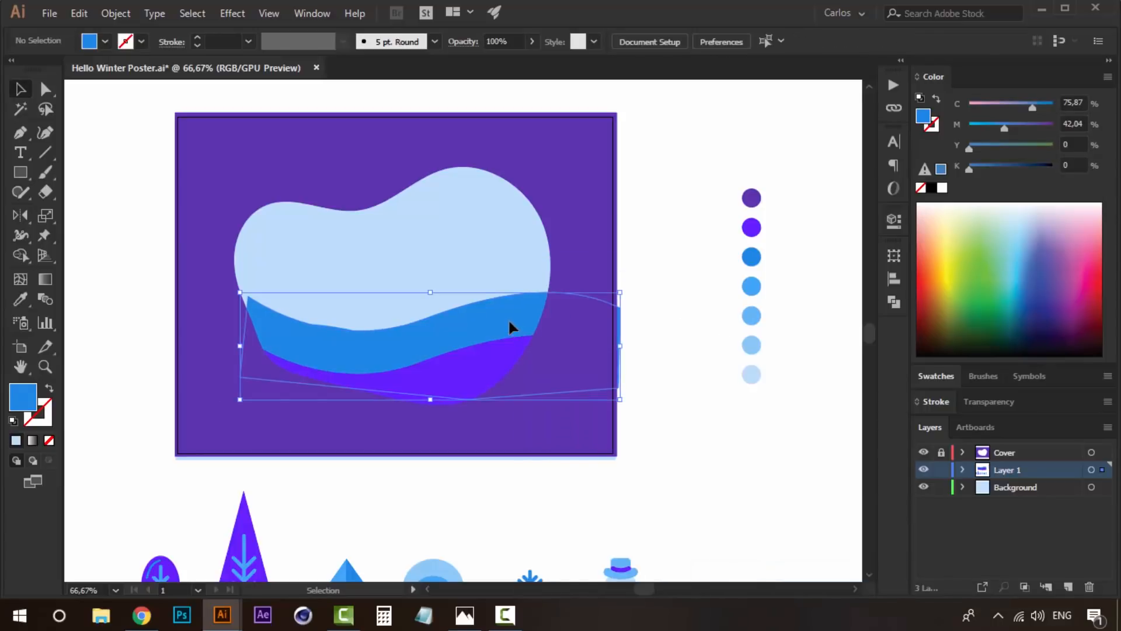
{"action": "key", "text": "i"}
{"action": "left_click", "coordinate": [746, 289]}
{"action": "key", "text": "v"}
{"action": "left_click", "coordinate": [481, 300]}
{"action": "left_click", "coordinate": [483, 310]}
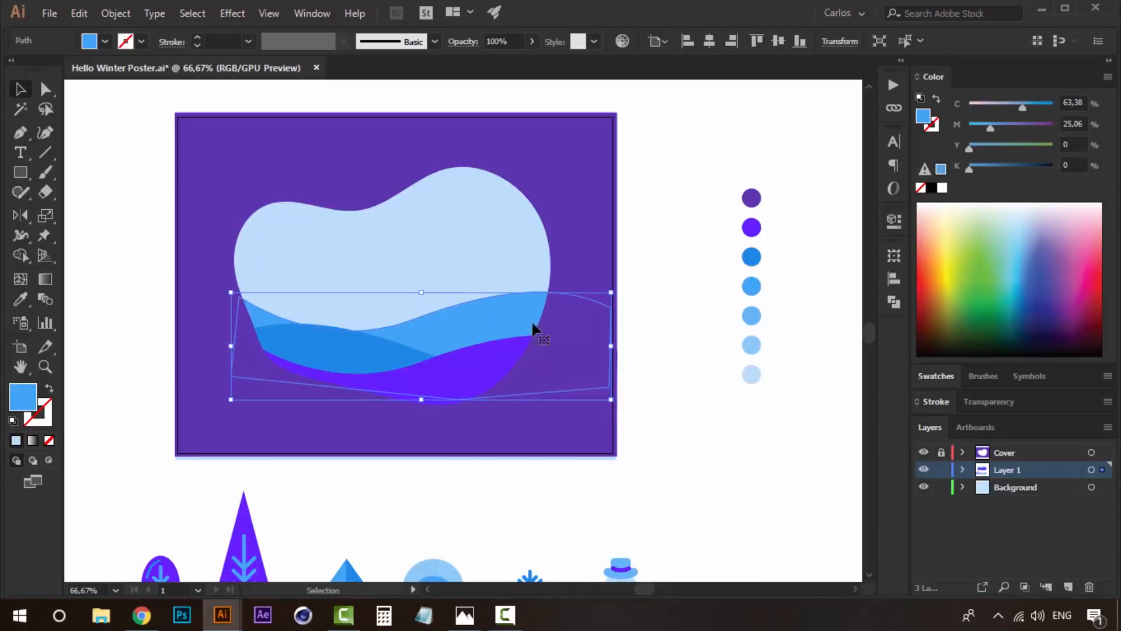
{"action": "left_click_drag", "start_coordinate": [511, 317], "coordinate": [510, 293]}
{"action": "key", "text": "ctrl+z"}
- Duplicate the mirrored medium blue hill higher up and color the copy with the fifth palette swatch, a sky blue
{"action": "left_click", "coordinate": [336, 352]}
{"action": "left_click_drag", "start_coordinate": [357, 352], "coordinate": [361, 309]}
{"action": "key", "text": "i"}
{"action": "left_click", "coordinate": [752, 315]}
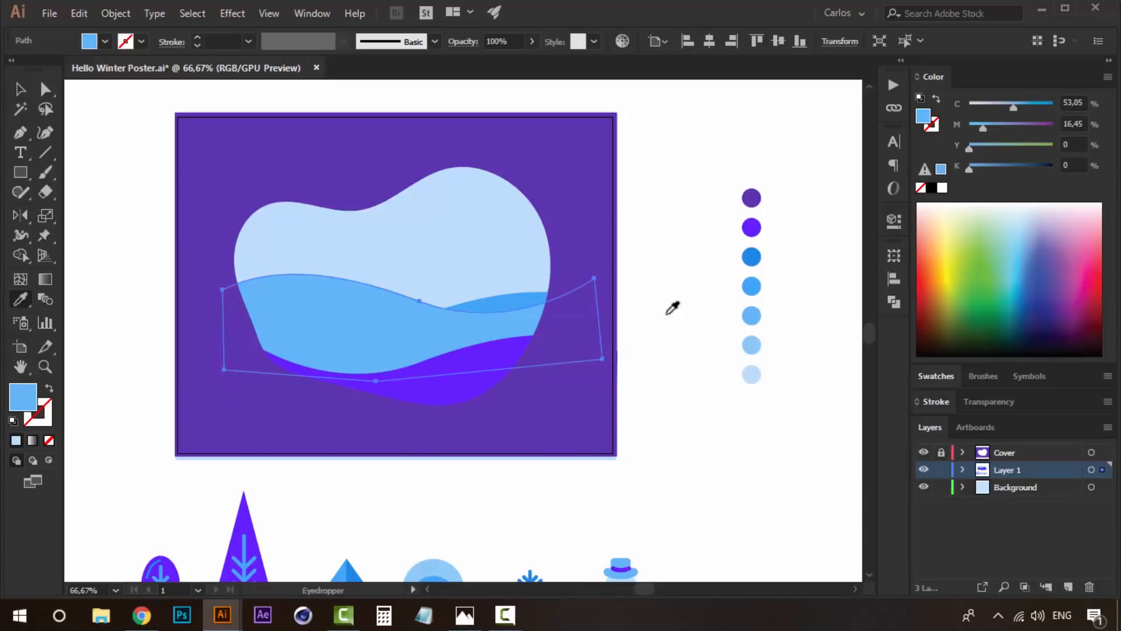
{"action": "key", "text": "v"}
- Send the sky blue hill to the back and offset it a little further left and up
{"action": "right_click", "coordinate": [409, 257]}
{"action": "mouse_move", "coordinate": [536, 516]}
{"action": "left_click", "coordinate": [627, 566]}
{"action": "left_click", "coordinate": [660, 265]}
{"action": "left_click_drag", "start_coordinate": [361, 299], "coordinate": [344, 295]}
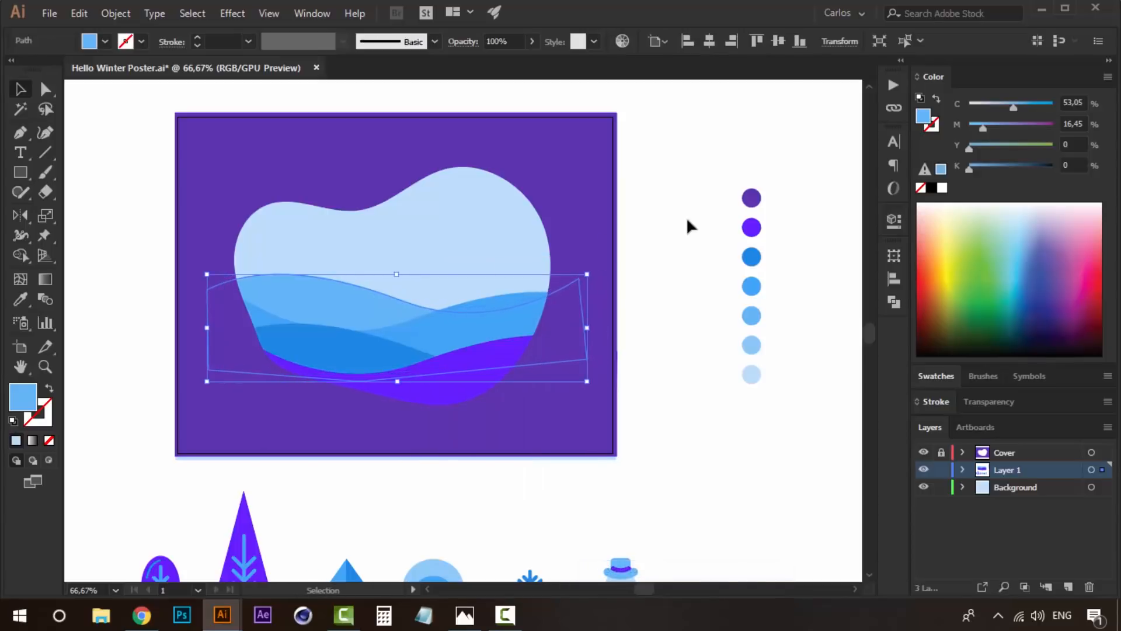
{"action": "key", "text": "Up"}
{"action": "key", "text": "Left"}
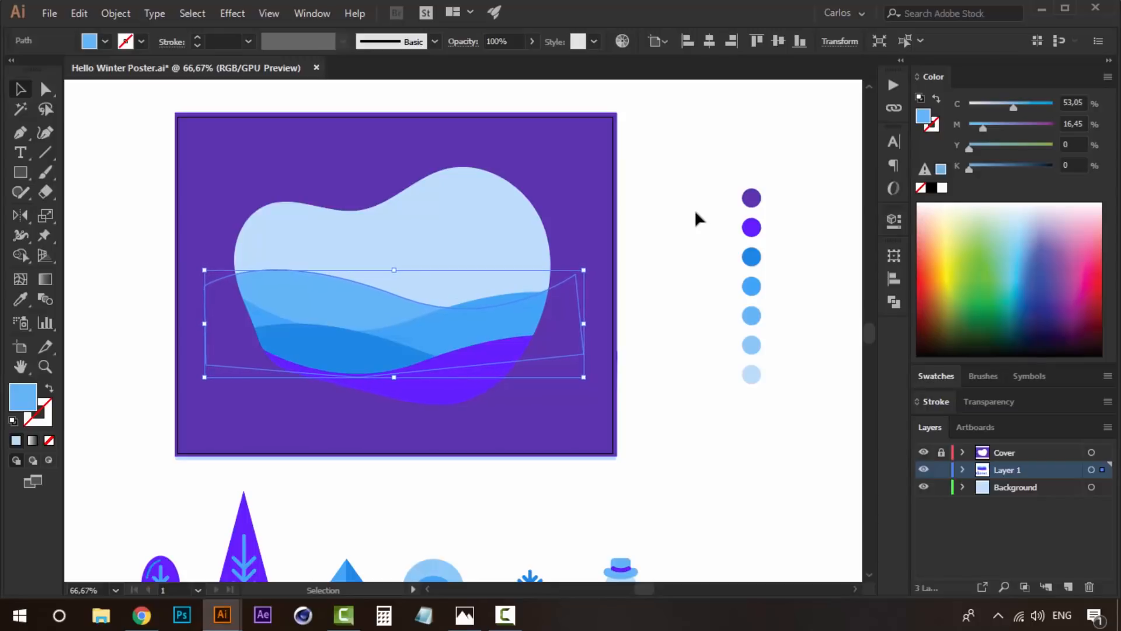
{"action": "left_click", "coordinate": [695, 213]}
- Place a higher copy of the fourth-swatch blue hill in the sixth palette swatch's pale blue and send it to the back
{"action": "left_click_drag", "start_coordinate": [482, 313], "coordinate": [478, 272]}
{"action": "key", "text": "i"}
{"action": "left_click", "coordinate": [751, 345]}
{"action": "right_click", "coordinate": [486, 257]}
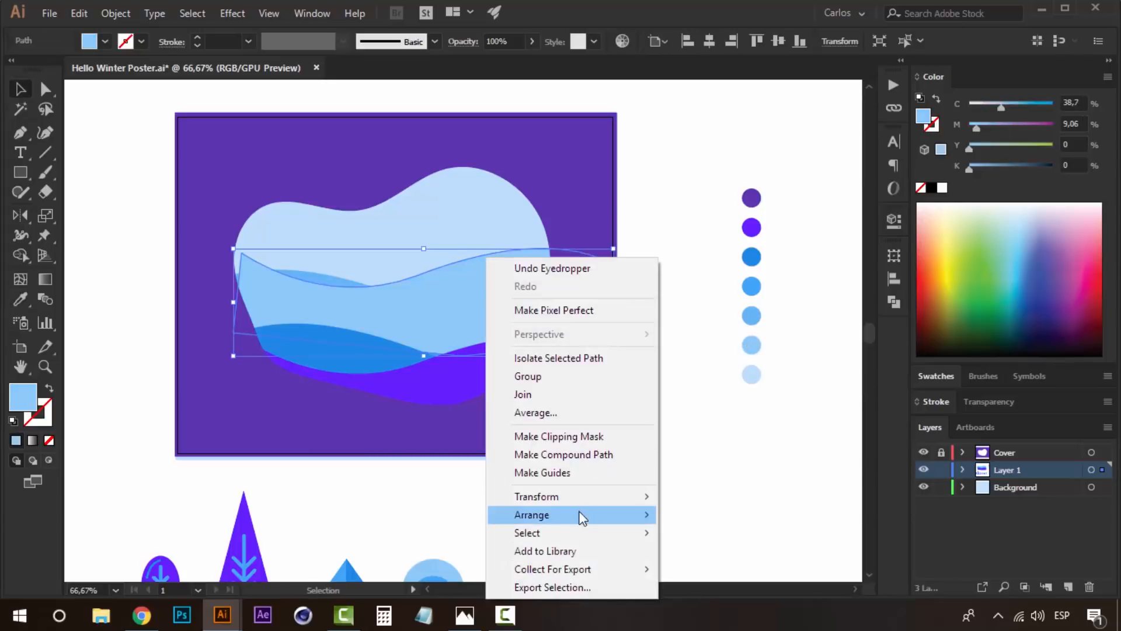
{"action": "mouse_move", "coordinate": [582, 517]}
{"action": "left_click", "coordinate": [734, 570]}
{"action": "left_click", "coordinate": [683, 219]}
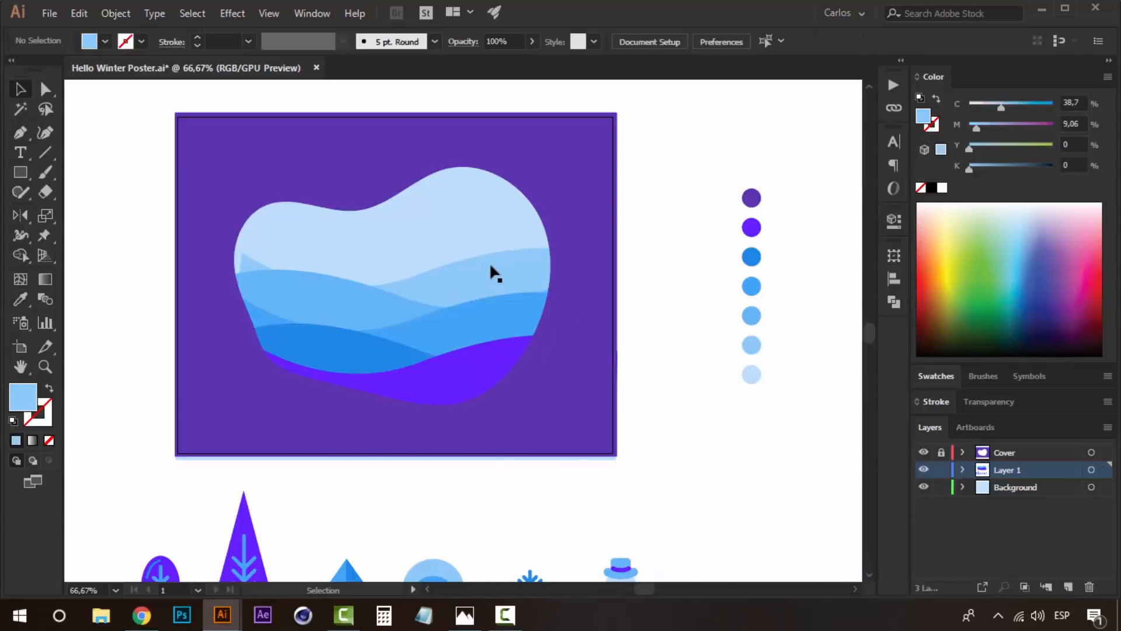
- Shift the pale blue back hill left and slightly up so its crest is offset from the hills in front
{"action": "left_click", "coordinate": [489, 262]}
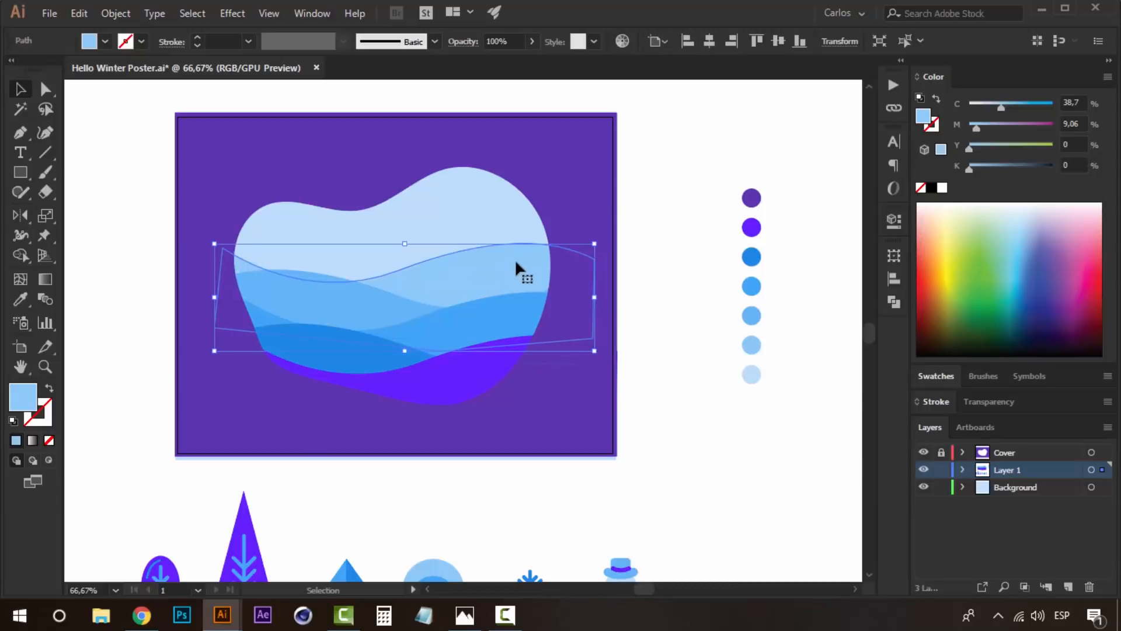
{"action": "left_click", "coordinate": [658, 180]}
{"action": "left_click", "coordinate": [471, 264]}
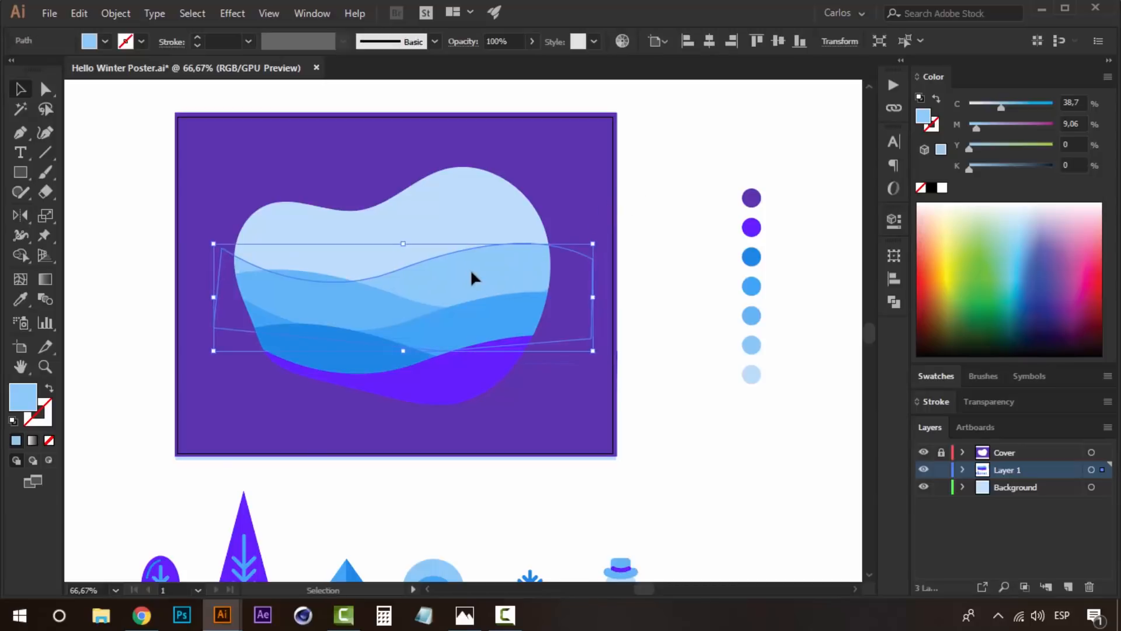
{"action": "left_click", "coordinate": [658, 188]}
{"action": "left_click", "coordinate": [484, 283]}
{"action": "left_click", "coordinate": [648, 209]}
{"action": "left_click", "coordinate": [468, 274]}
{"action": "left_click", "coordinate": [537, 364]}
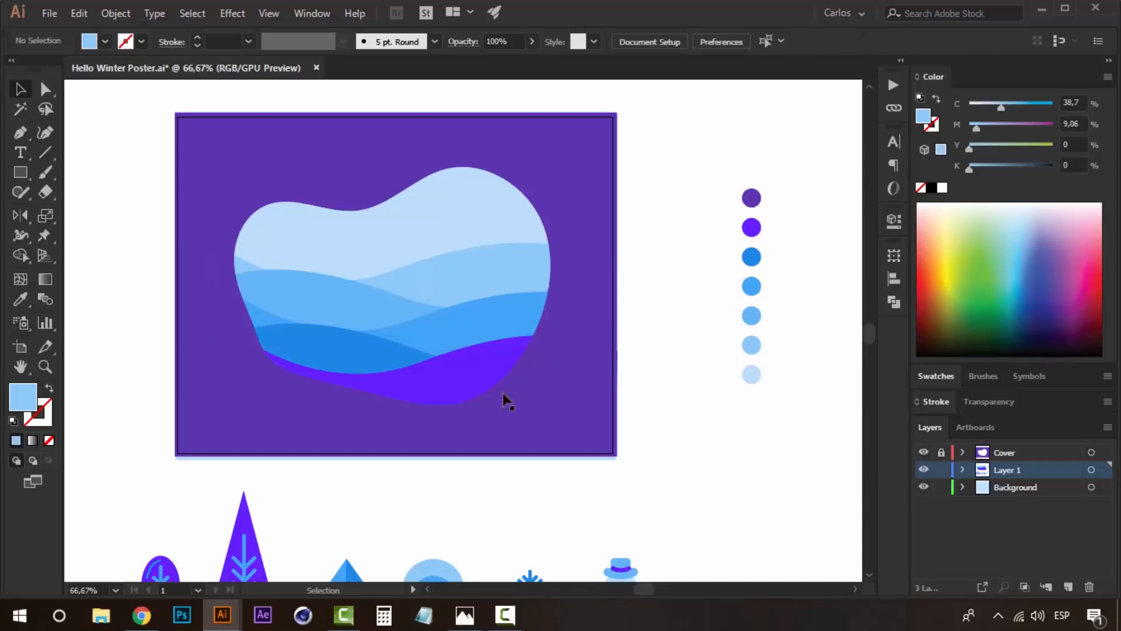
- Look over the layered hills and the row of trees, snowflake and snowman below the artboard
{"action": "left_click_drag", "start_coordinate": [331, 324], "coordinate": [349, 297]}
{"action": "left_click_drag", "start_coordinate": [387, 327], "coordinate": [438, 316]}
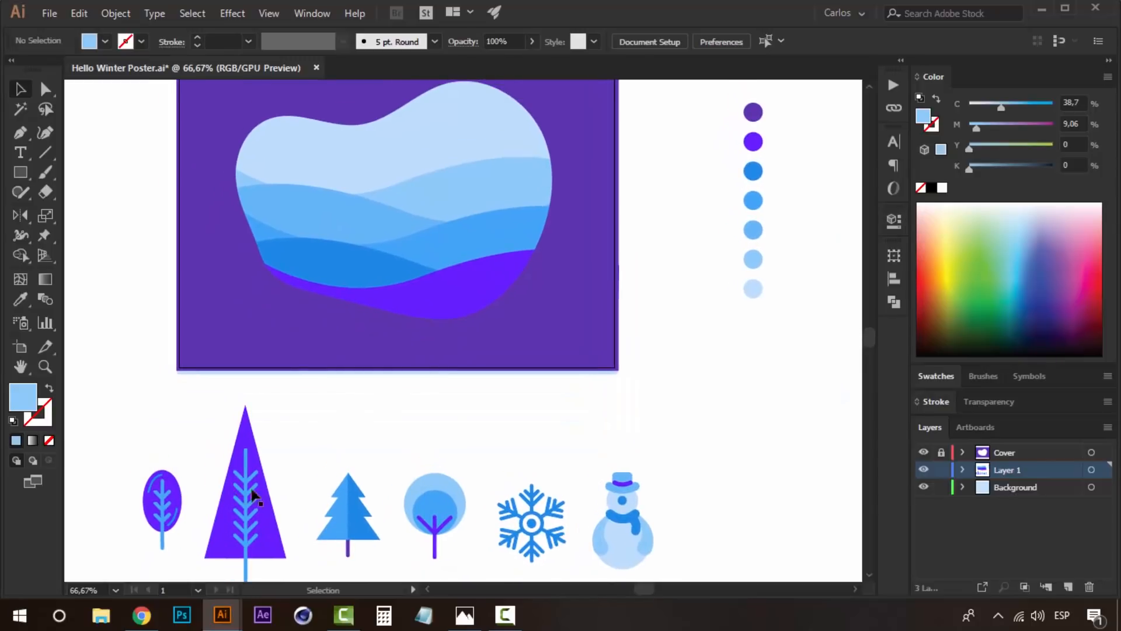
{"action": "left_click_drag", "start_coordinate": [335, 478], "coordinate": [382, 433]}
{"action": "left_click_drag", "start_coordinate": [456, 372], "coordinate": [475, 466]}
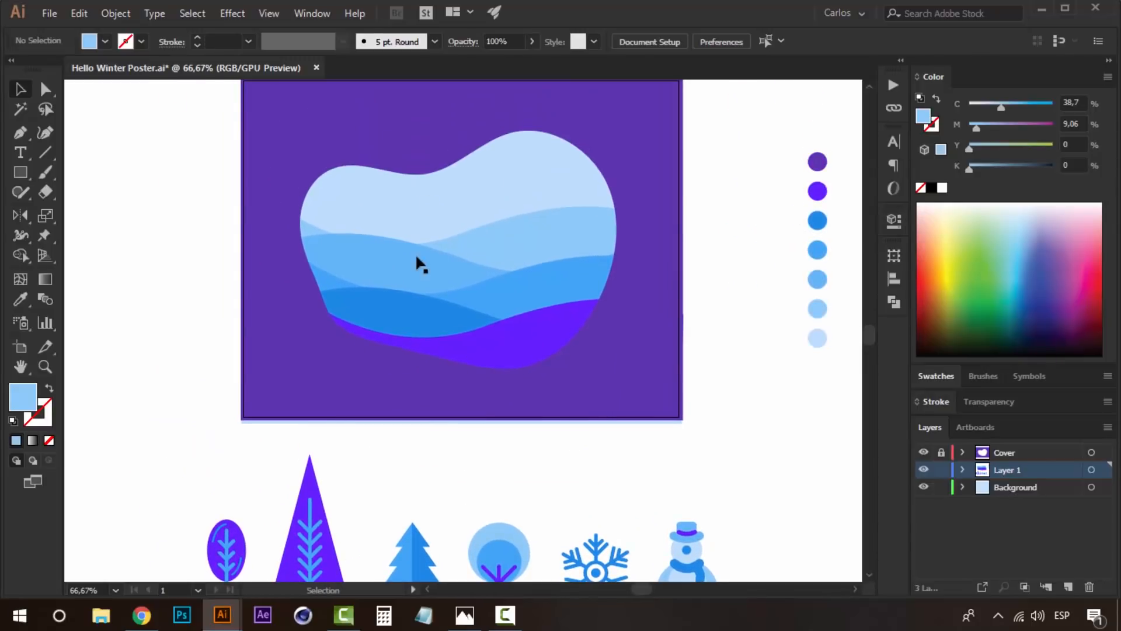
{"action": "left_click_drag", "start_coordinate": [507, 402], "coordinate": [499, 272]}
{"action": "left_click", "coordinate": [310, 438]}
{"action": "left_click", "coordinate": [170, 407]}
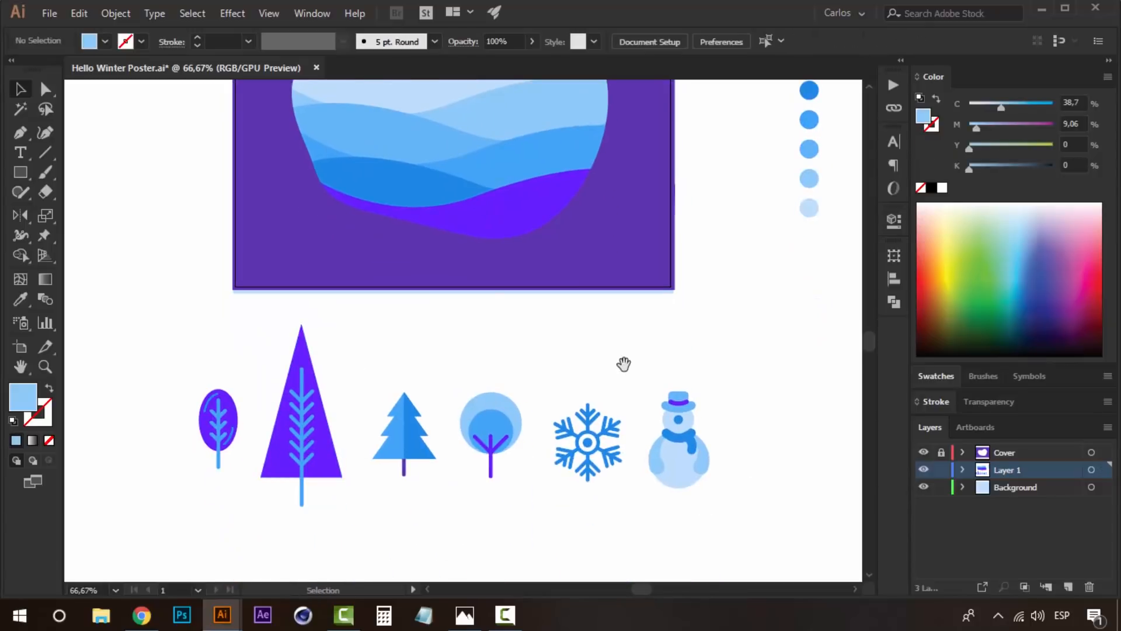
{"action": "left_click_drag", "start_coordinate": [564, 341], "coordinate": [568, 415]}
- Move the snowman, snowflake, round tree and pine tree up closer to the poster's lower edge
{"action": "left_click", "coordinate": [610, 504]}
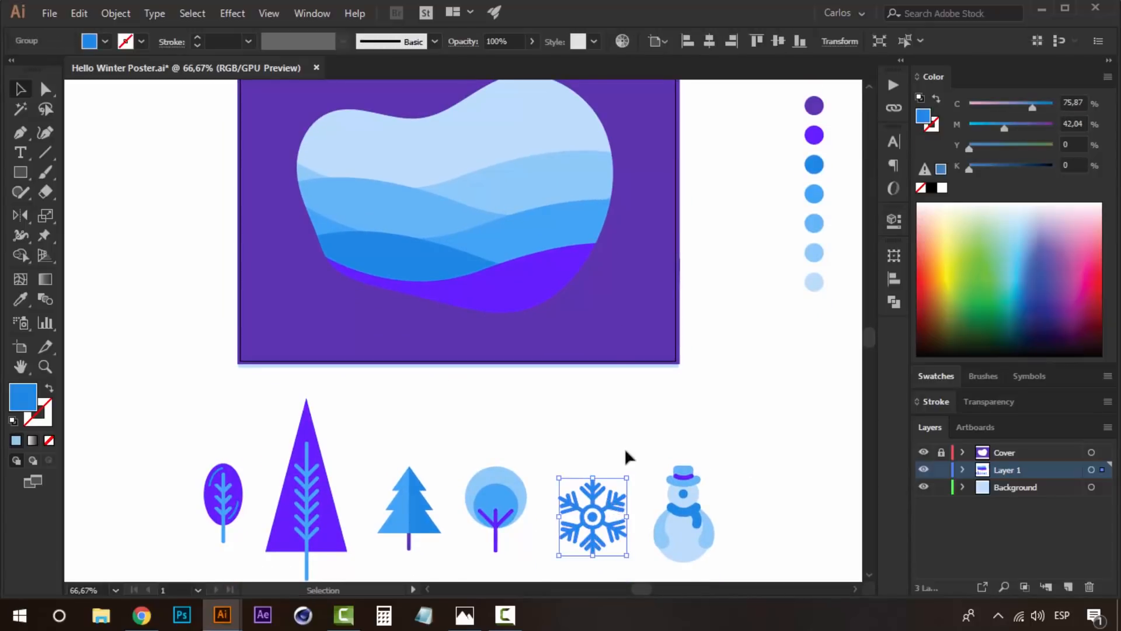
{"action": "left_click", "coordinate": [684, 497]}
{"action": "left_click_drag", "start_coordinate": [684, 499], "coordinate": [684, 434]}
{"action": "left_click_drag", "start_coordinate": [582, 522], "coordinate": [589, 464]}
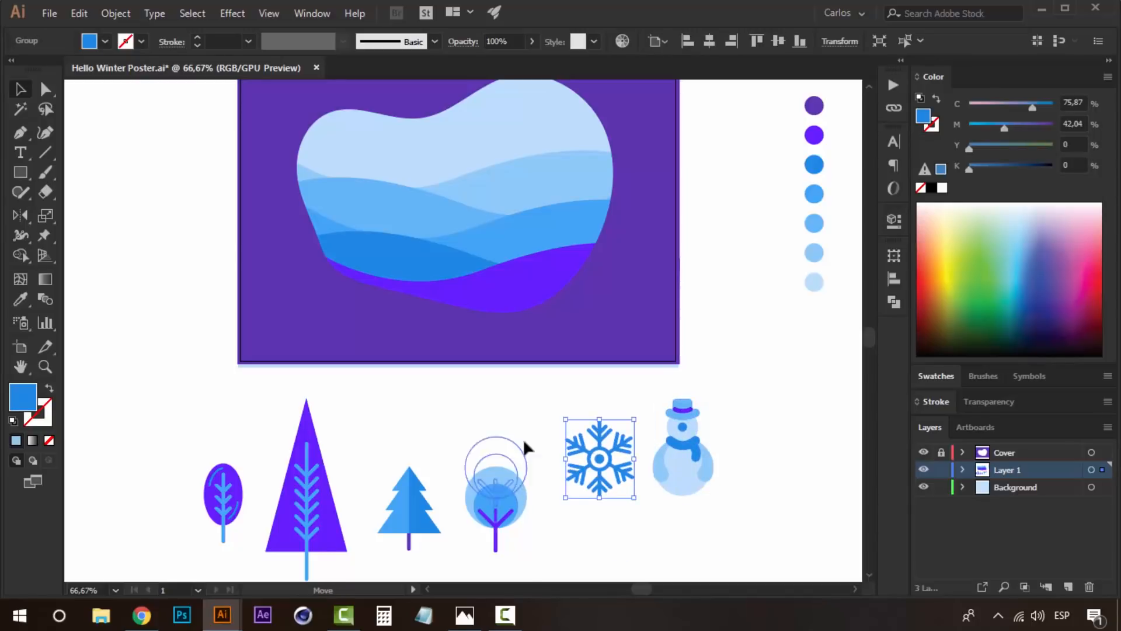
{"action": "left_click_drag", "start_coordinate": [518, 463], "coordinate": [529, 415]}
{"action": "left_click_drag", "start_coordinate": [409, 488], "coordinate": [433, 425]}
- Scale down the tall triangular tree and the oval tree and place them side by side in the row
{"action": "left_click_drag", "start_coordinate": [325, 424], "coordinate": [350, 407]}
{"action": "left_click", "coordinate": [176, 514]}
{"action": "left_click_drag", "start_coordinate": [247, 453], "coordinate": [255, 445]}
{"action": "left_click", "coordinate": [297, 406]}
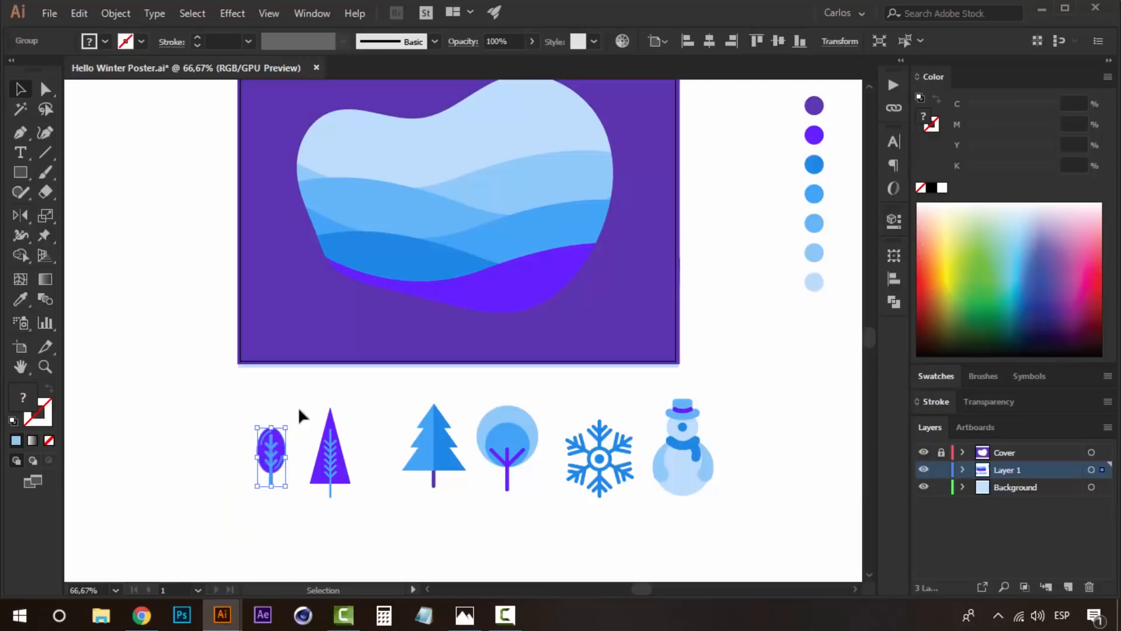
- Shrink the pine tree beside the triangular tree and place a copy on the pale blue hill's right crest
{"action": "left_click_drag", "start_coordinate": [361, 423], "coordinate": [370, 452]}
{"action": "left_click_drag", "start_coordinate": [442, 475], "coordinate": [411, 476]}
{"action": "left_click_drag", "start_coordinate": [442, 431], "coordinate": [404, 514]}
{"action": "left_click", "coordinate": [446, 461]}
{"action": "left_click_drag", "start_coordinate": [579, 171], "coordinate": [581, 161]}
{"action": "left_click", "coordinate": [743, 178]}
{"action": "left_click_drag", "start_coordinate": [614, 210], "coordinate": [601, 273]}
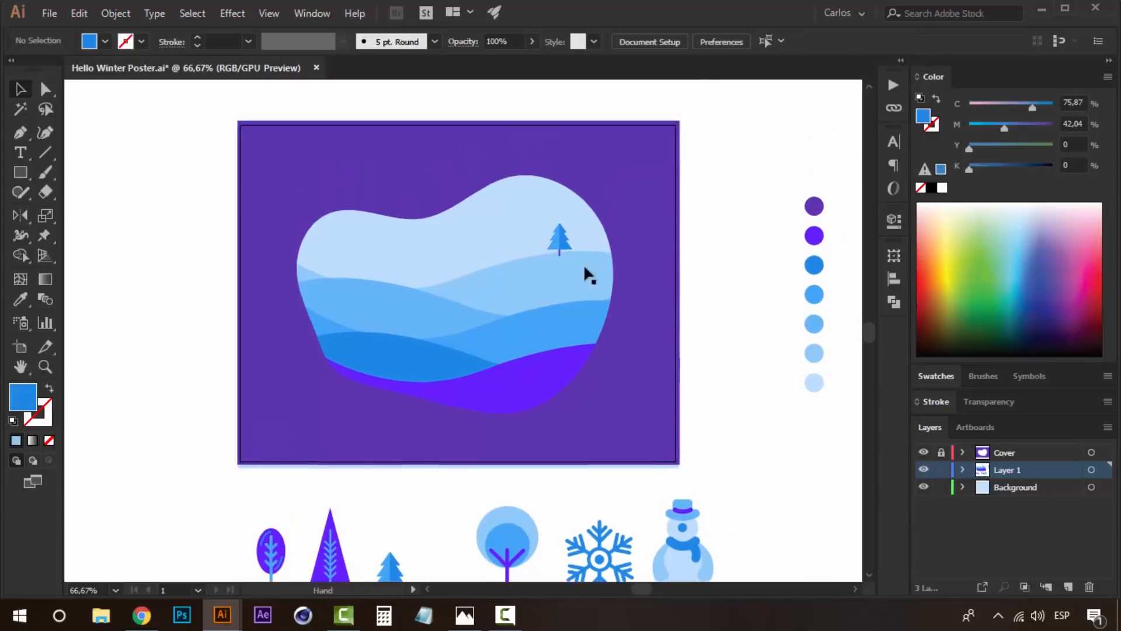
- Fine-tune the pine's position on the crest and place a small copy of the round tree to its right
{"action": "left_click", "coordinate": [560, 238]}
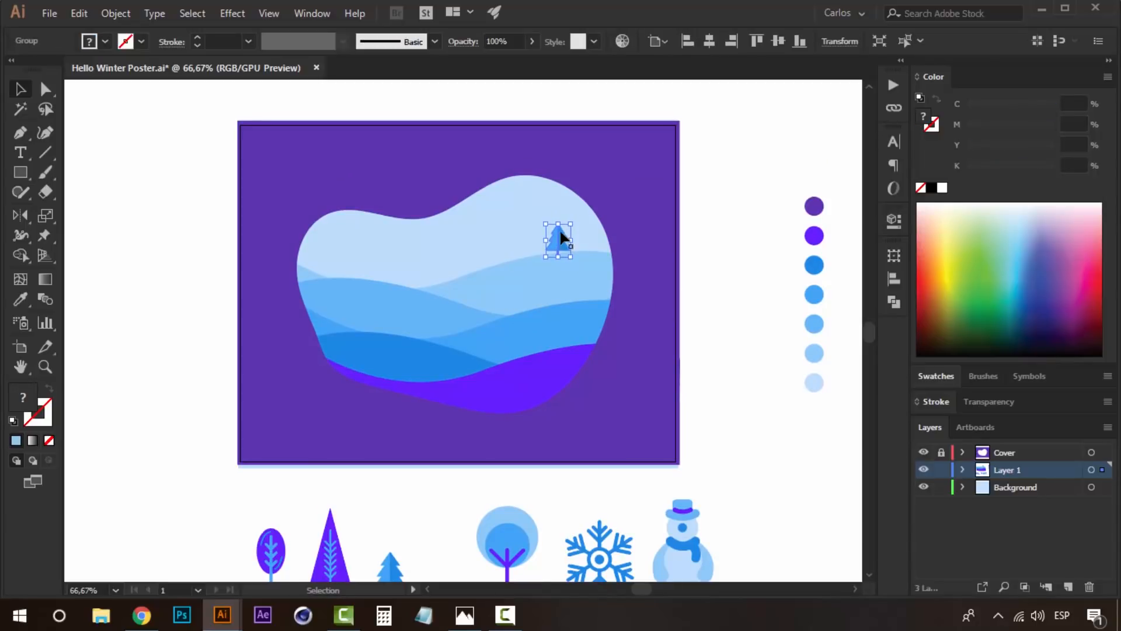
{"action": "left_click", "coordinate": [751, 244]}
{"action": "left_click_drag", "start_coordinate": [561, 240], "coordinate": [560, 239]}
{"action": "left_click", "coordinate": [758, 288]}
{"action": "left_click_drag", "start_coordinate": [516, 539], "coordinate": [593, 228]}
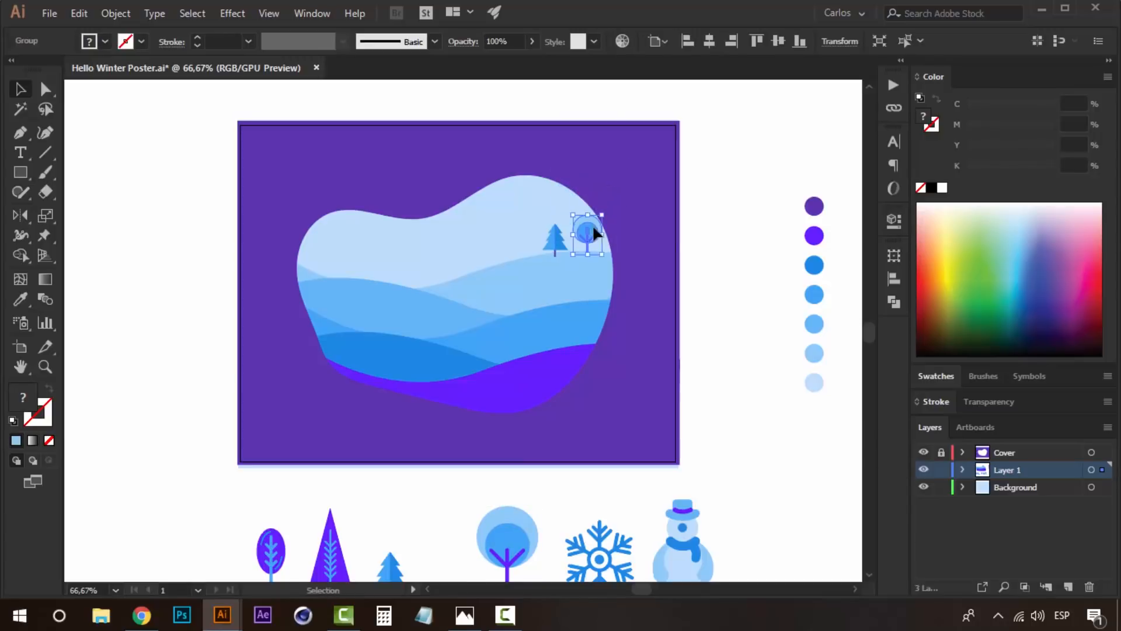
{"action": "left_click", "coordinate": [741, 228]}
- Place a small copy of the oval tree on the left sky blue hill and a larger copy above the medium blue hill
{"action": "left_click_drag", "start_coordinate": [272, 547], "coordinate": [360, 245]}
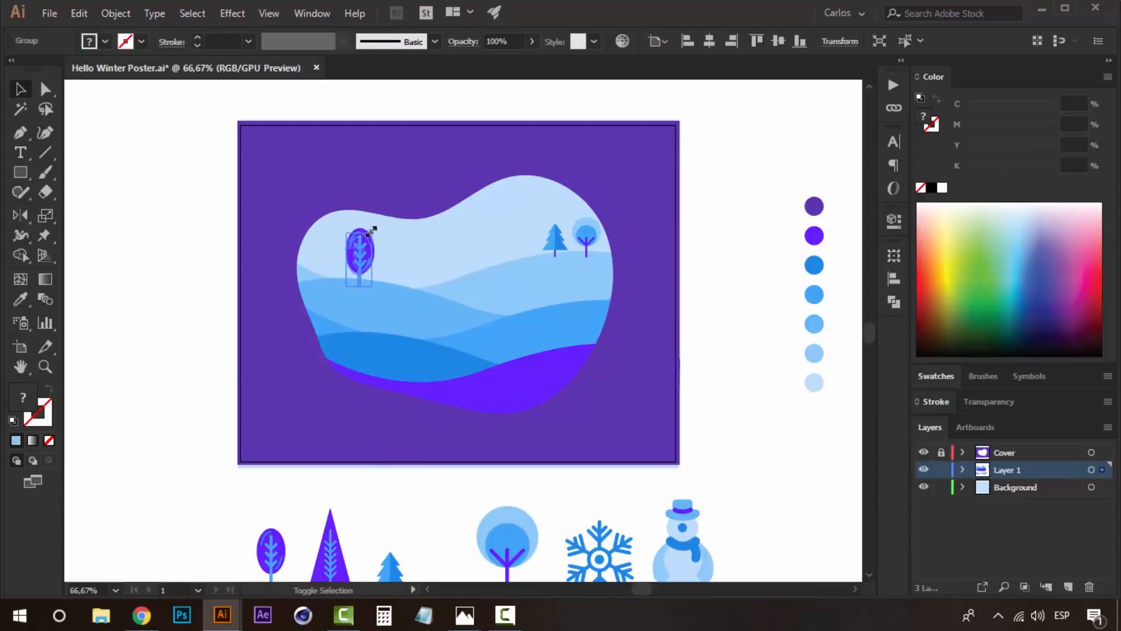
{"action": "left_click", "coordinate": [735, 357]}
{"action": "left_click_drag", "start_coordinate": [499, 361], "coordinate": [512, 338]}
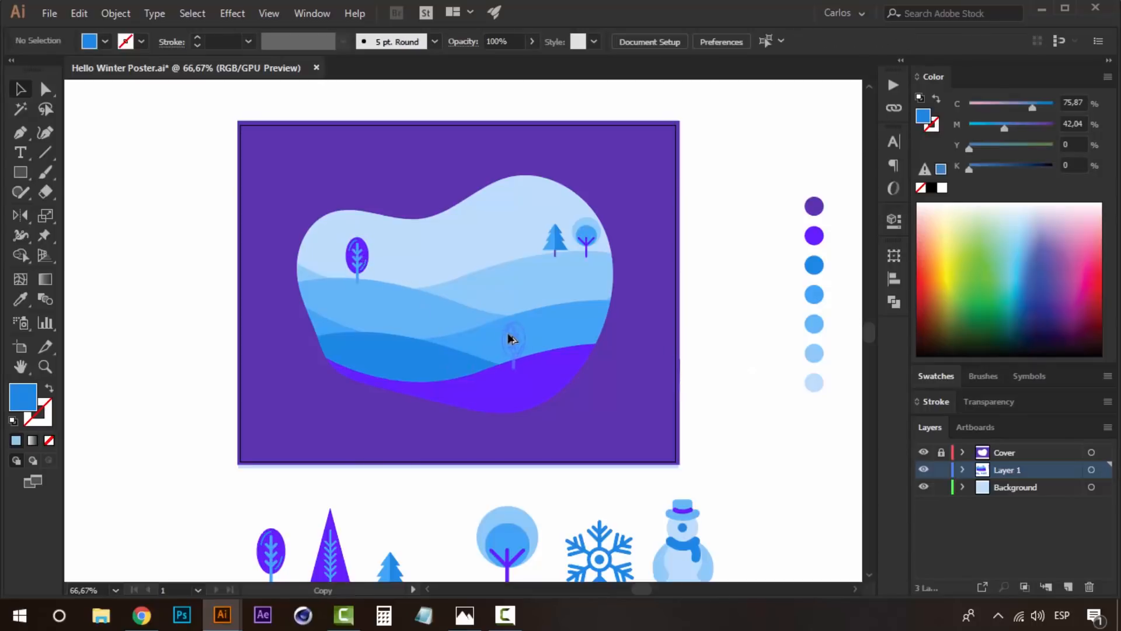
{"action": "left_click_drag", "start_coordinate": [418, 313], "coordinate": [436, 276]}
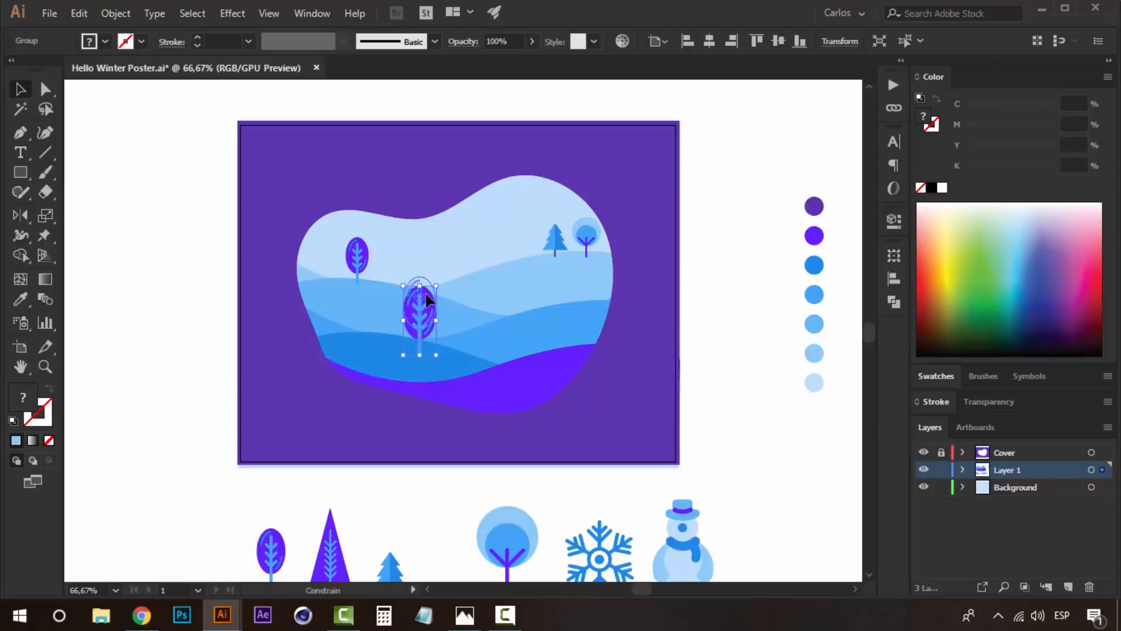
{"action": "left_click", "coordinate": [741, 363]}
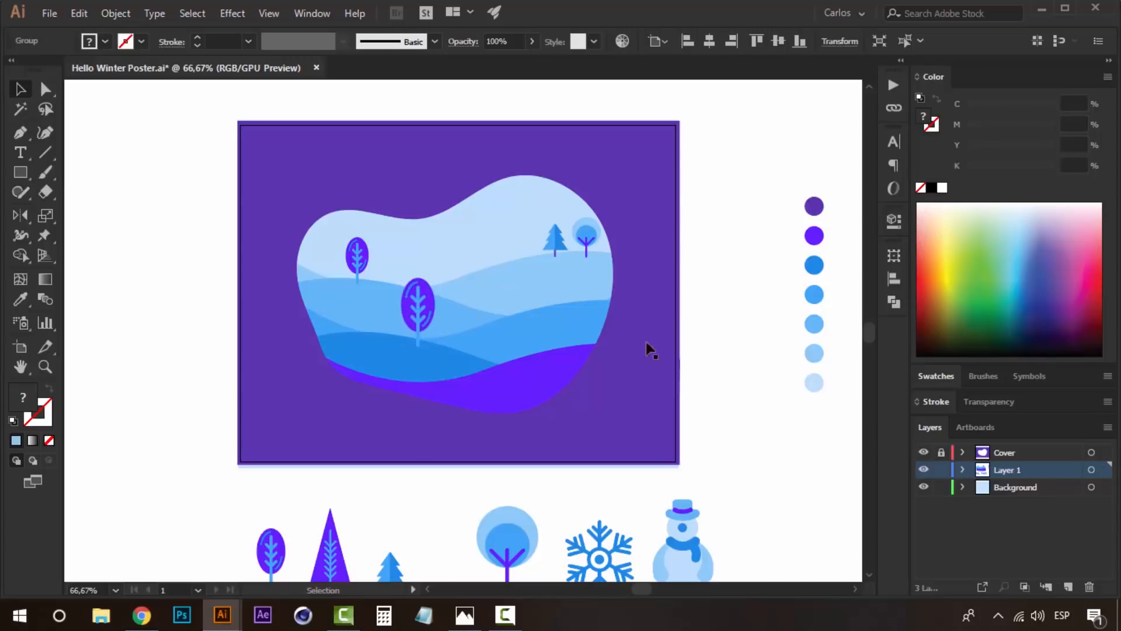
- Send the small oval tree, pine and round tree to the back behind the hills, and shift the pine slightly left
{"action": "key", "text": "z"}
{"action": "left_click", "coordinate": [508, 271]}
{"action": "key", "text": "ctrl+minus"}
{"action": "key", "text": "v"}
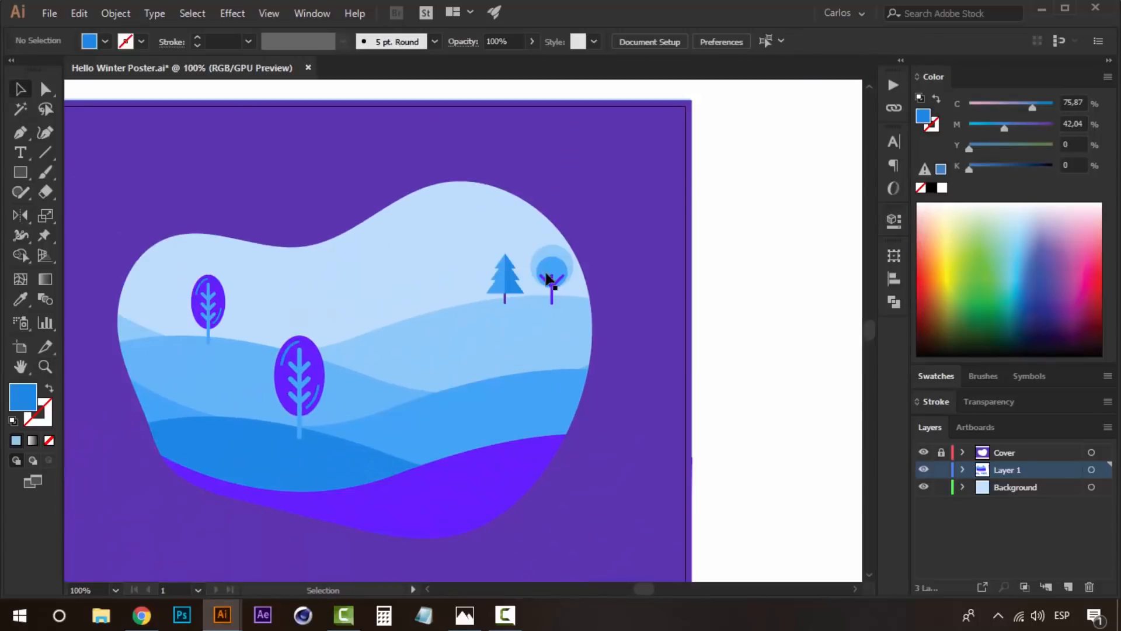
{"action": "left_click", "coordinate": [553, 285]}
{"action": "left_click", "coordinate": [214, 299], "text": "shift"}
{"action": "right_click", "coordinate": [214, 296]}
{"action": "mouse_move", "coordinate": [340, 456]}
{"action": "left_click", "coordinate": [458, 508]}
{"action": "left_click", "coordinate": [705, 320]}
{"action": "left_click", "coordinate": [517, 279]}
{"action": "left_click", "coordinate": [766, 315]}
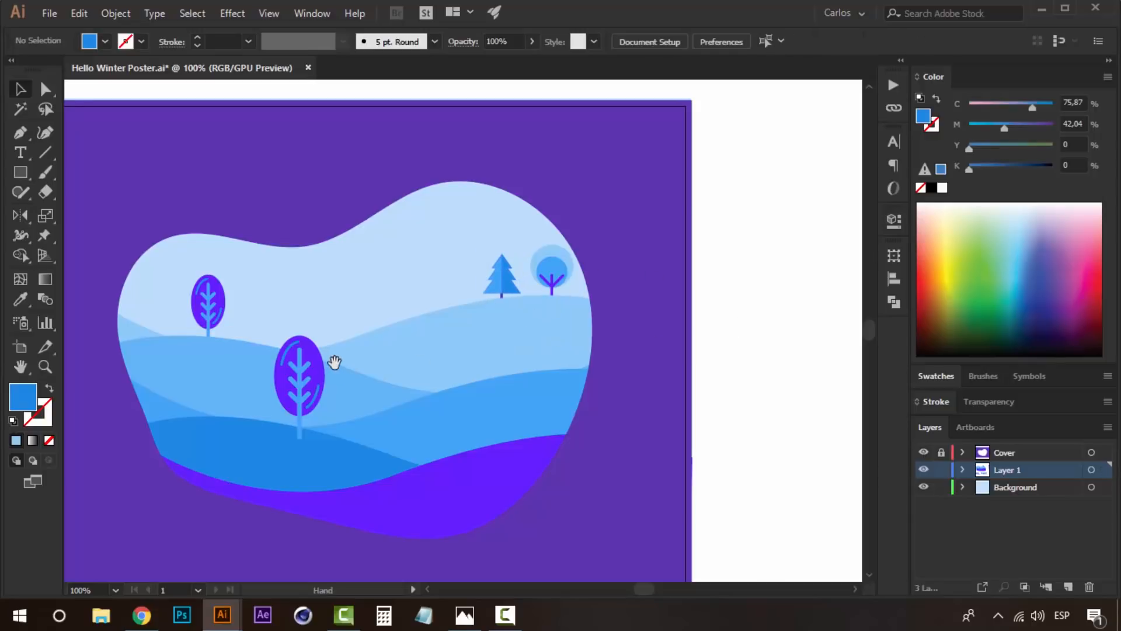
- Recolor the crown of the small oval tree on the left hill with the fifth palette swatch, sky blue
{"action": "left_click_drag", "start_coordinate": [334, 362], "coordinate": [408, 362]}
{"action": "left_click", "coordinate": [293, 287]}
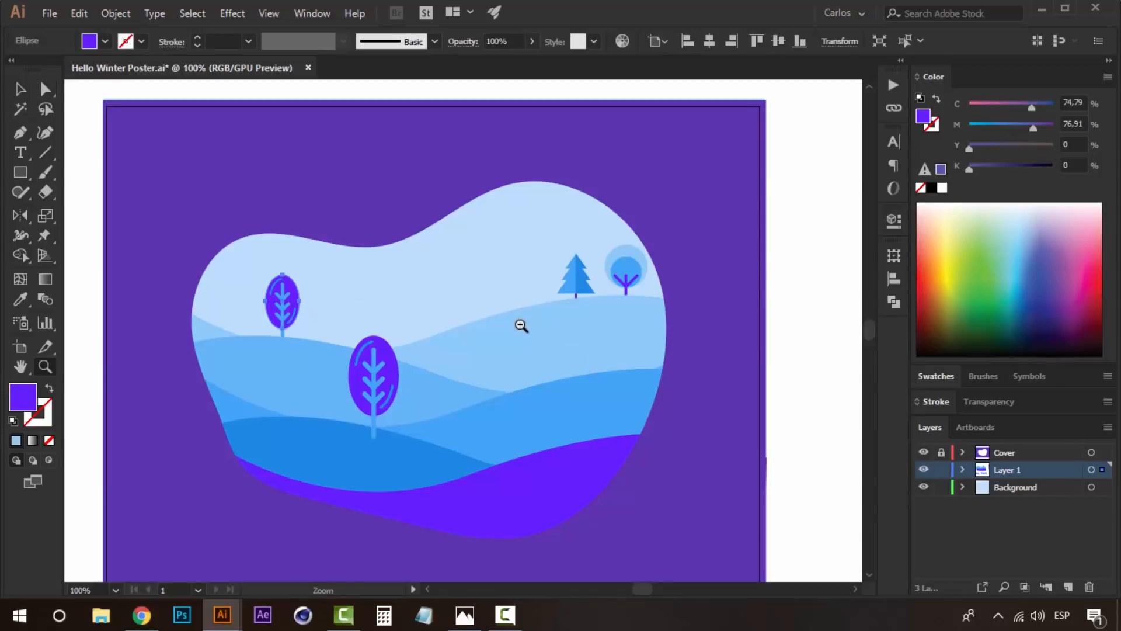
{"action": "left_click", "coordinate": [521, 325], "text": "alt"}
{"action": "key", "text": "i"}
{"action": "left_click", "coordinate": [764, 384]}
{"action": "key", "text": "a"}
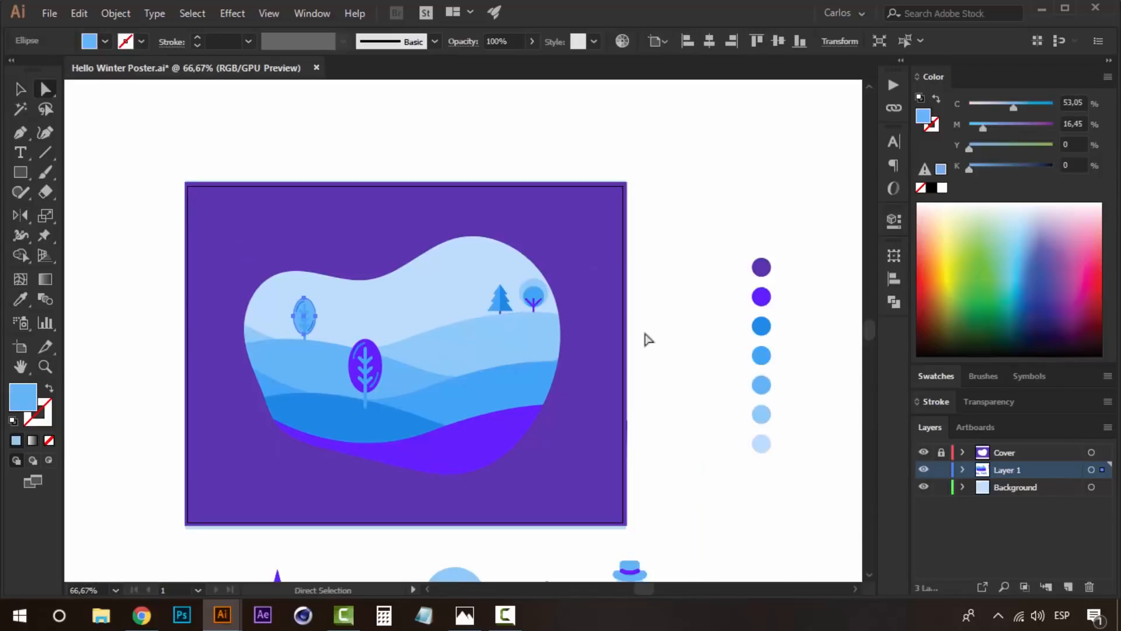
{"action": "left_click", "coordinate": [670, 333]}
- Try recoloring the small oval tree's two highlight arcs with the fifth palette swatch
{"action": "key", "text": "z"}
{"action": "left_click", "coordinate": [328, 321]}
{"action": "left_click", "coordinate": [393, 329]}
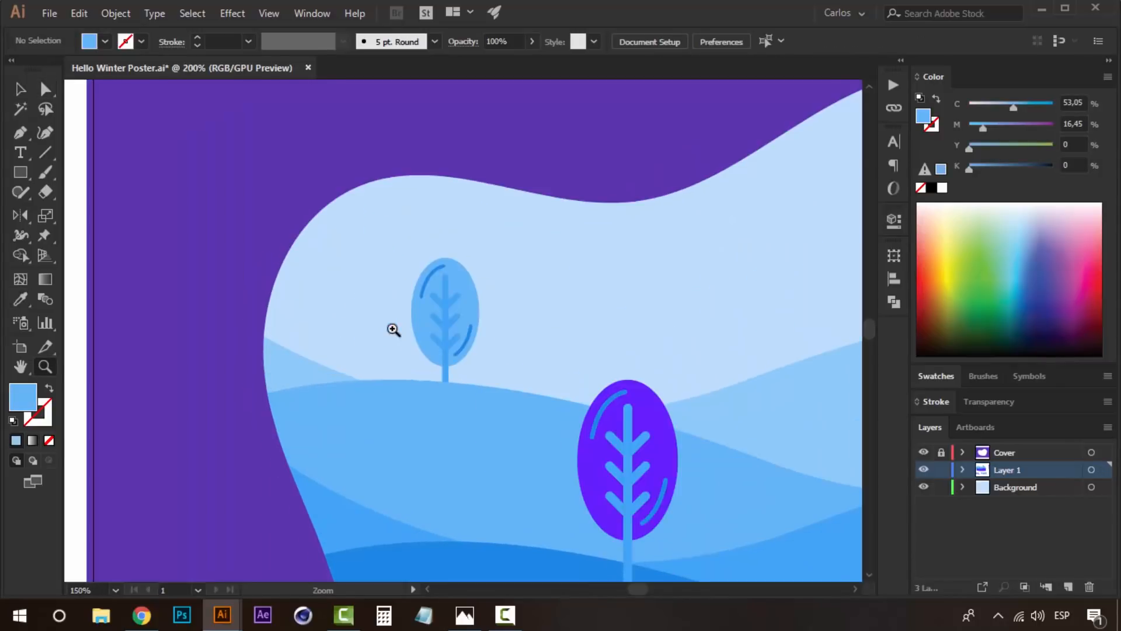
{"action": "left_click", "coordinate": [470, 346]}
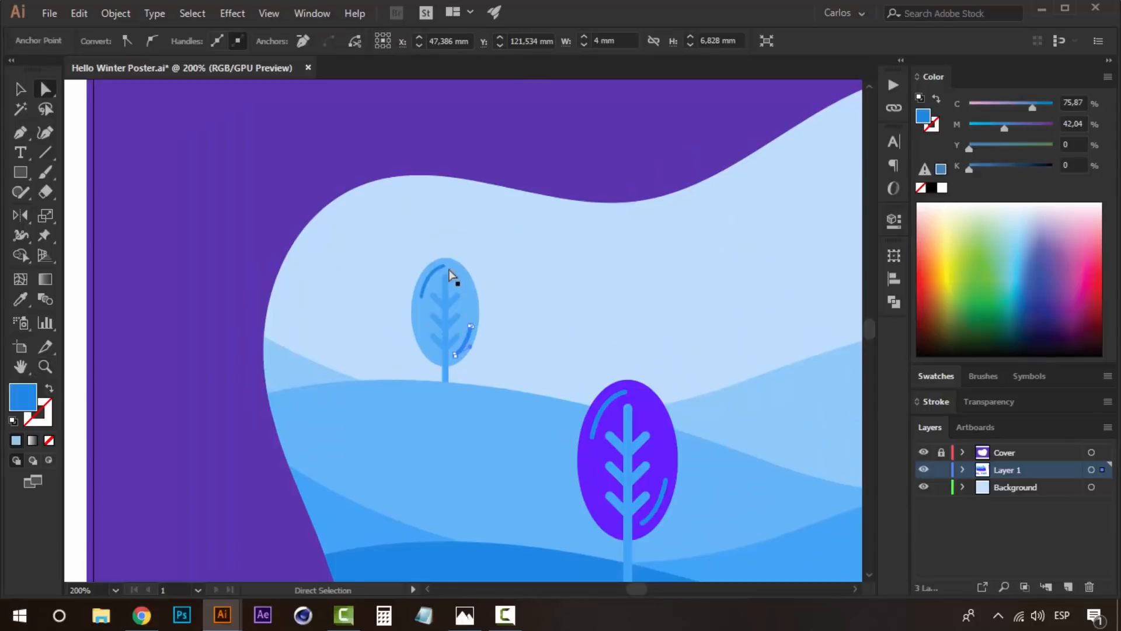
{"action": "left_click", "coordinate": [440, 268], "text": "shift"}
{"action": "key", "text": "z"}
{"action": "left_click", "coordinate": [580, 326], "text": "alt"}
{"action": "left_click", "coordinate": [580, 325], "text": "alt"}
{"action": "left_click", "coordinate": [633, 387], "text": "alt"}
{"action": "key", "text": "i"}
{"action": "left_click", "coordinate": [747, 399]}
{"action": "key", "text": "a"}
{"action": "left_click", "coordinate": [613, 343]}
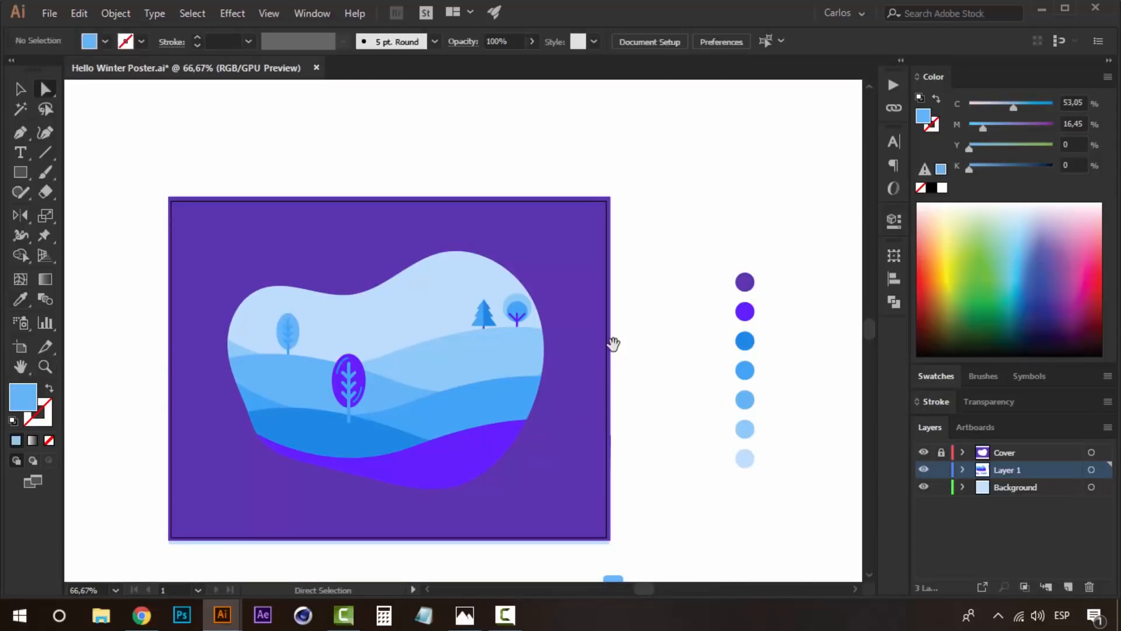
- Recolor the small oval tree's highlight arcs with the fourth palette swatch, medium blue
{"action": "left_click", "coordinate": [464, 368]}
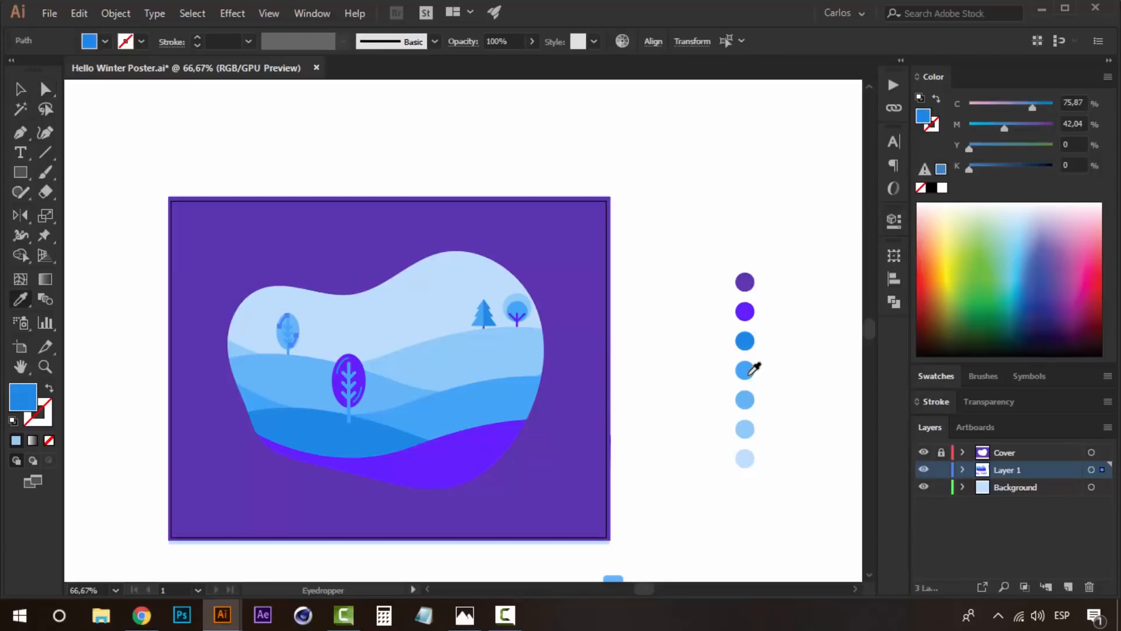
{"action": "left_click", "coordinate": [750, 374]}
{"action": "key", "text": "a"}
{"action": "left_click", "coordinate": [613, 320]}
{"action": "key", "text": "z"}
{"action": "left_click", "coordinate": [417, 344]}
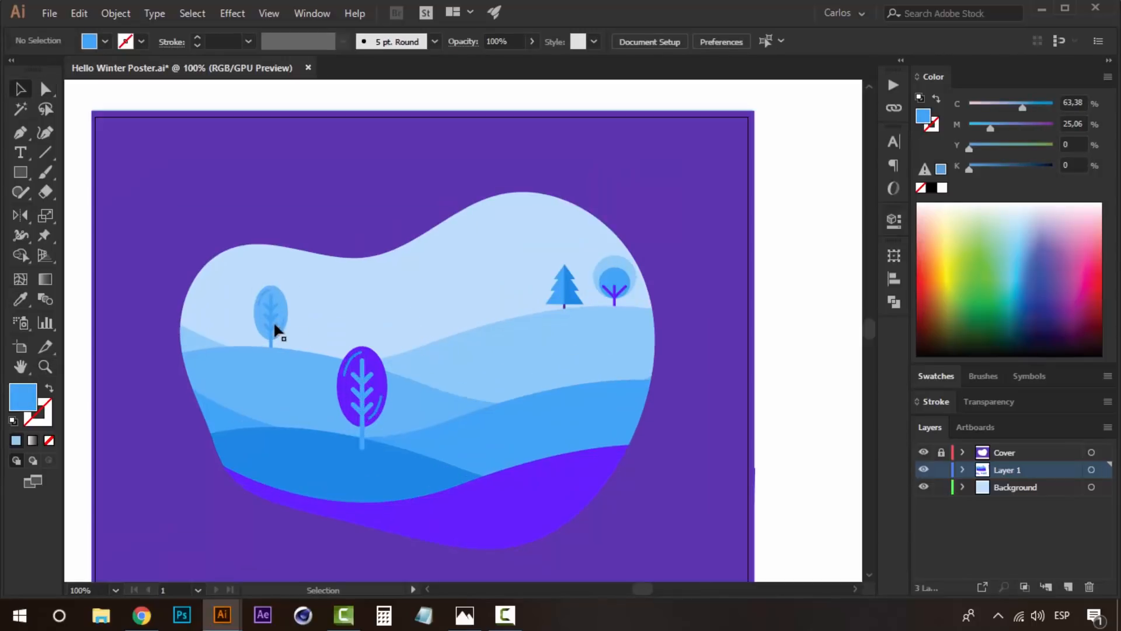
{"action": "left_click_drag", "start_coordinate": [289, 330], "coordinate": [163, 288]}
{"action": "left_click_drag", "start_coordinate": [251, 368], "coordinate": [314, 382]}
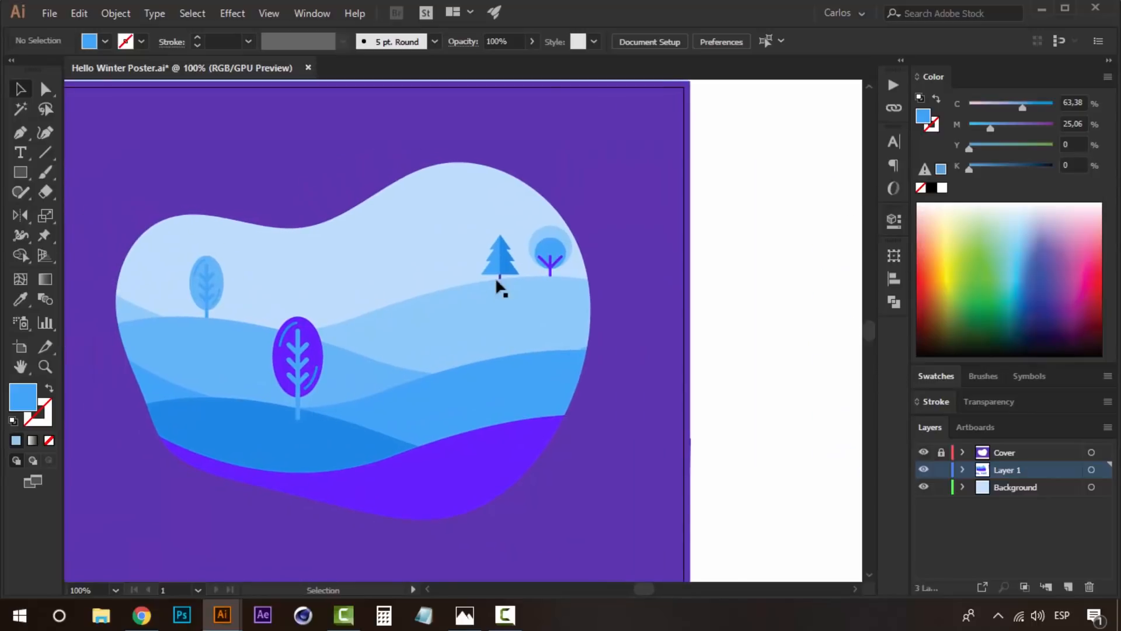
{"action": "key", "text": "z"}
{"action": "left_click", "coordinate": [457, 387], "text": "alt"}
{"action": "left_click_drag", "start_coordinate": [395, 384], "coordinate": [501, 381]}
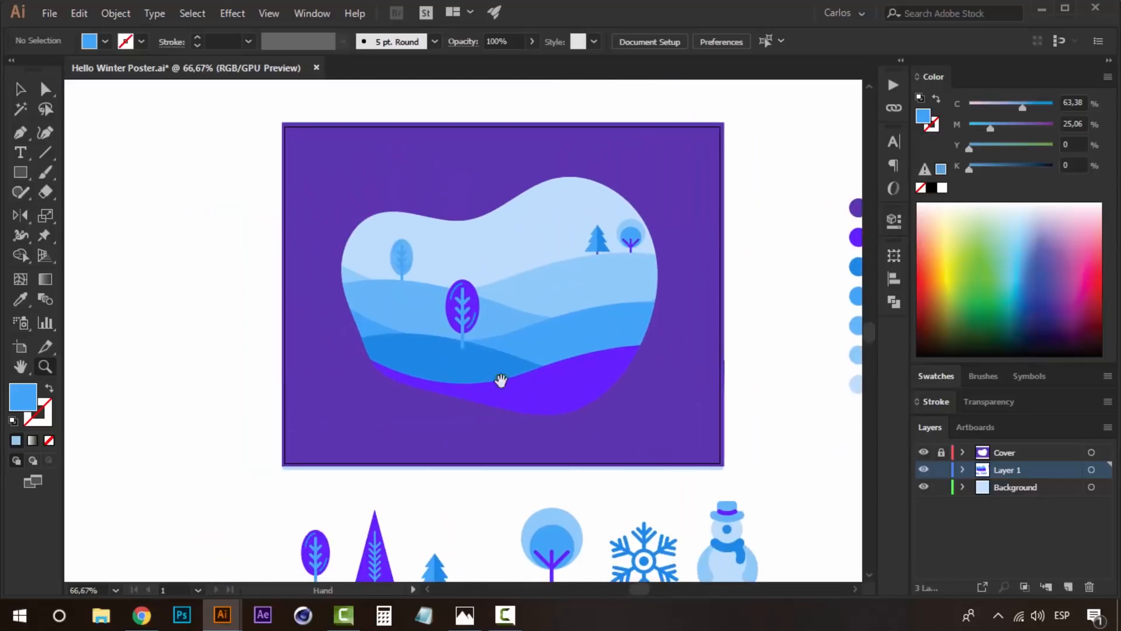
{"action": "left_click_drag", "start_coordinate": [513, 304], "coordinate": [524, 361]}
{"action": "key", "text": "v"}
{"action": "key", "text": "z"}
{"action": "left_click", "coordinate": [484, 334]}
{"action": "key", "text": "v"}
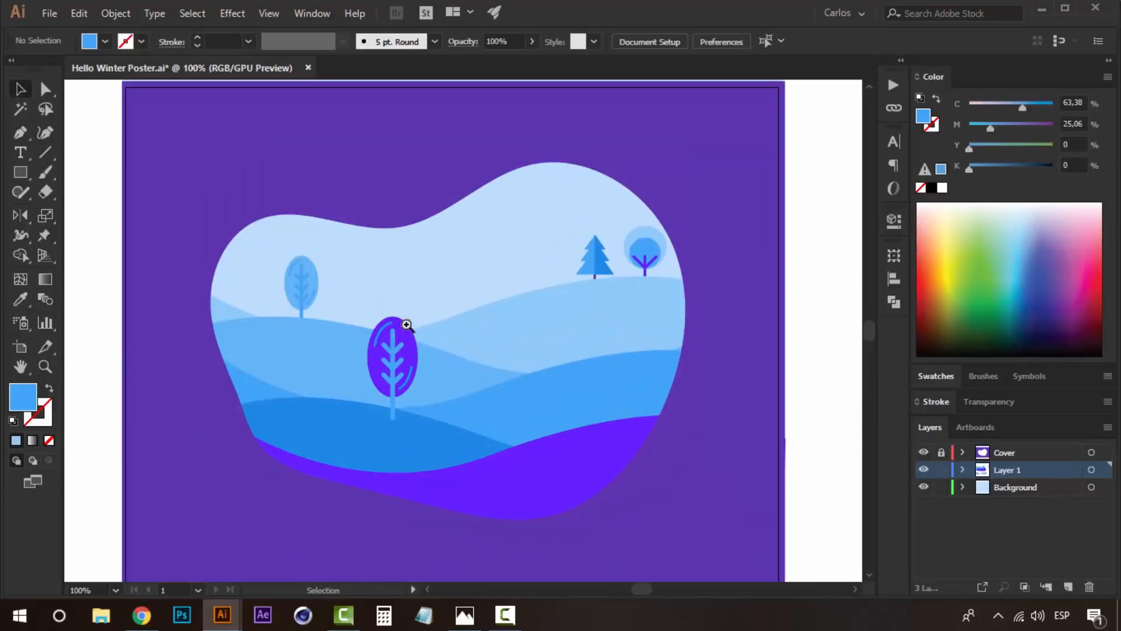
{"action": "key", "text": "z"}
{"action": "left_click", "coordinate": [465, 448], "text": "alt"}
- Nudge the round tree on the pale blue hill's right crest slightly closer to the pine
{"action": "left_click", "coordinate": [607, 285]}
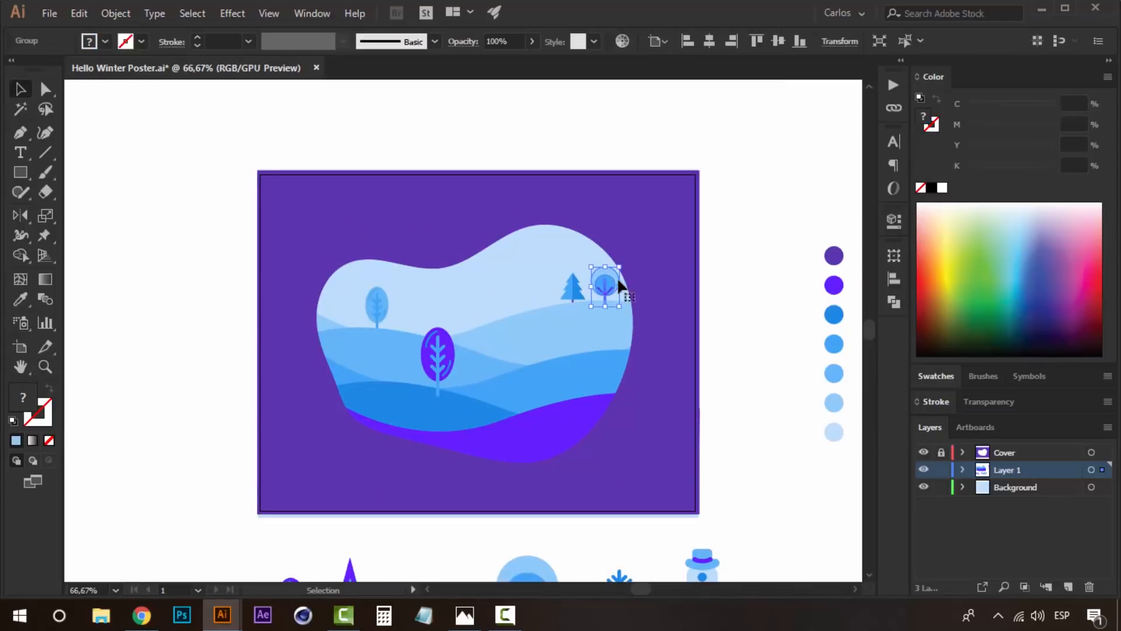
{"action": "left_click", "coordinate": [723, 268]}
{"action": "left_click", "coordinate": [583, 287]}
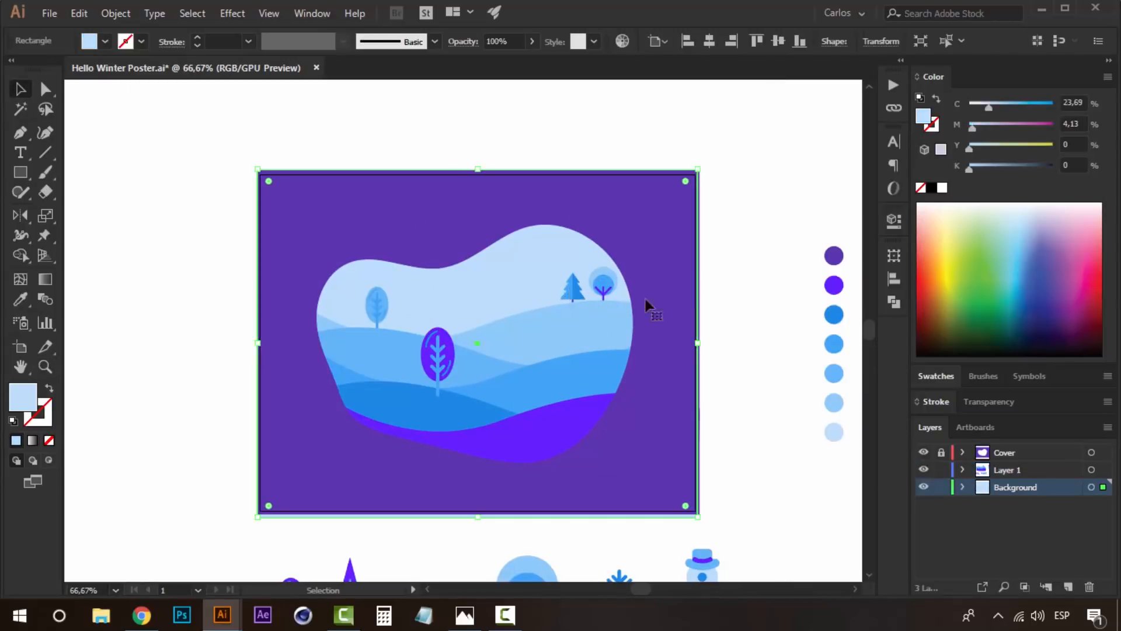
{"action": "left_click", "coordinate": [757, 321]}
- Place small copies of the snowman and triangular tree behind the medium blue hill's right side, and an oval tree on the violet hill
{"action": "left_click", "coordinate": [572, 296]}
{"action": "scroll", "coordinate": [545, 180], "scroll_direction": "down", "scroll_amount": 5}
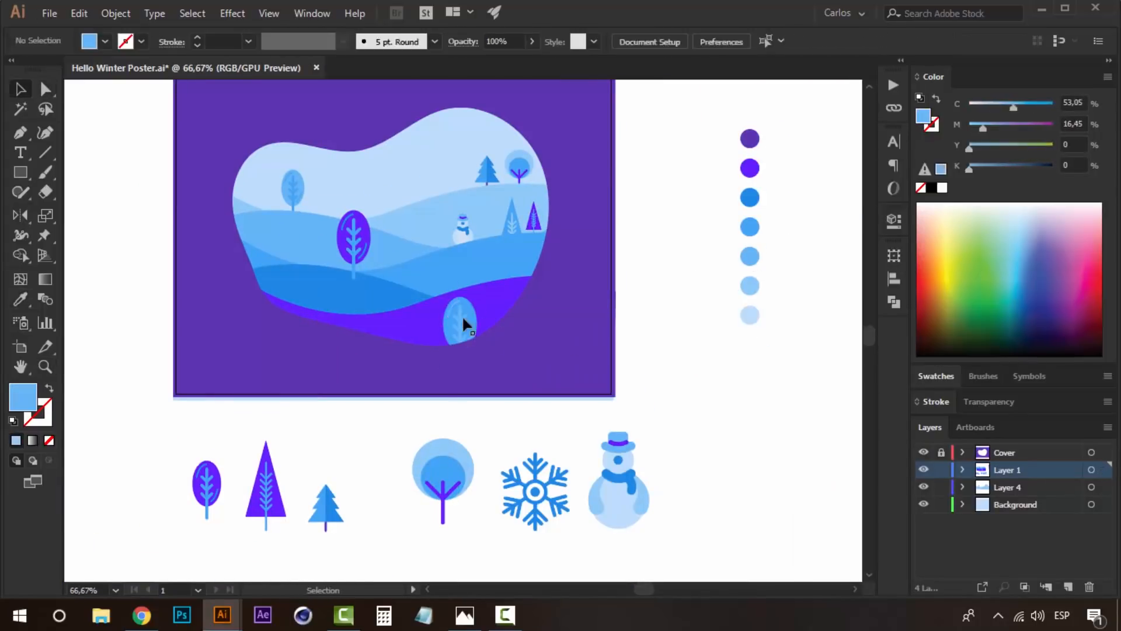
- Stand dark purple trees at both ends of the violet hill and place pines and a round tree along its lower edge
{"action": "left_click_drag", "start_coordinate": [462, 315], "coordinate": [270, 287]}
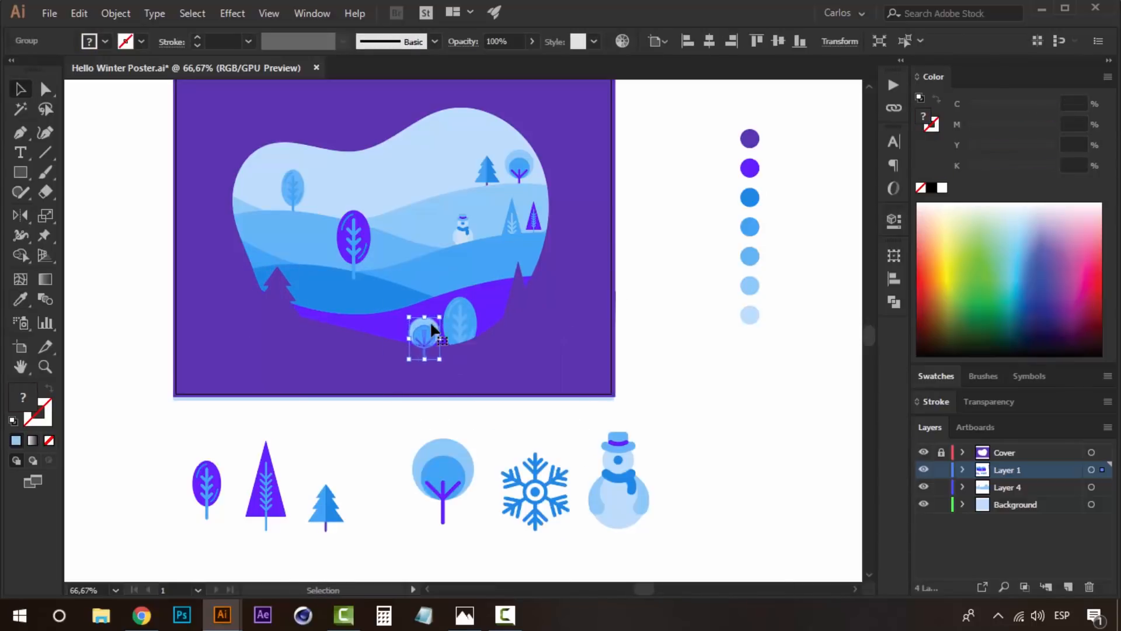
{"action": "right_click", "coordinate": [432, 330]}
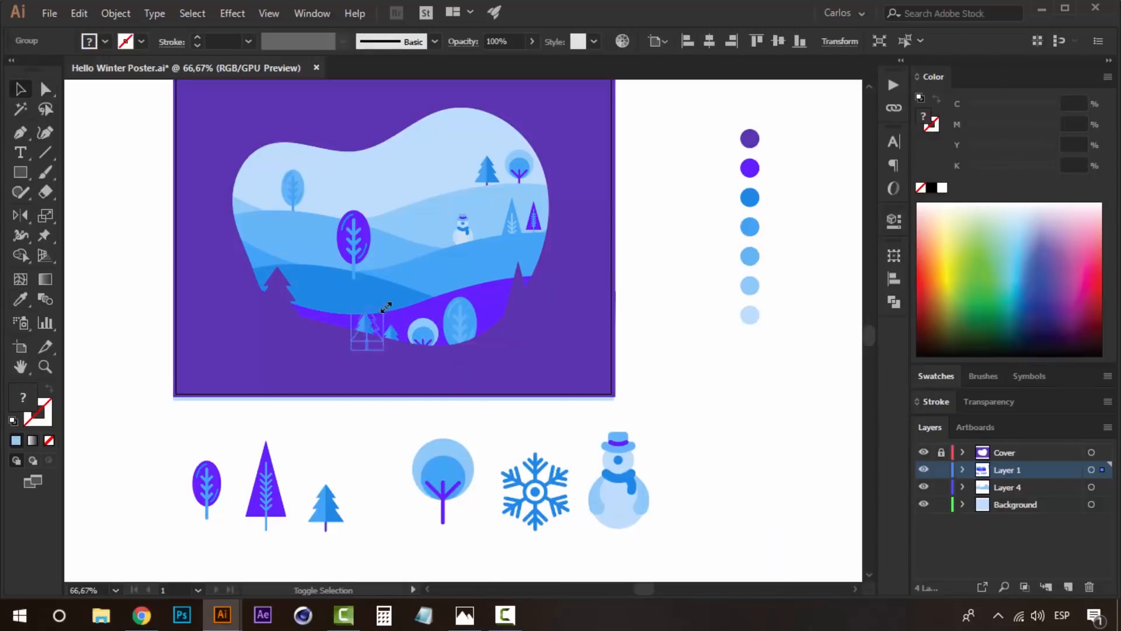
{"action": "left_click", "coordinate": [401, 464]}
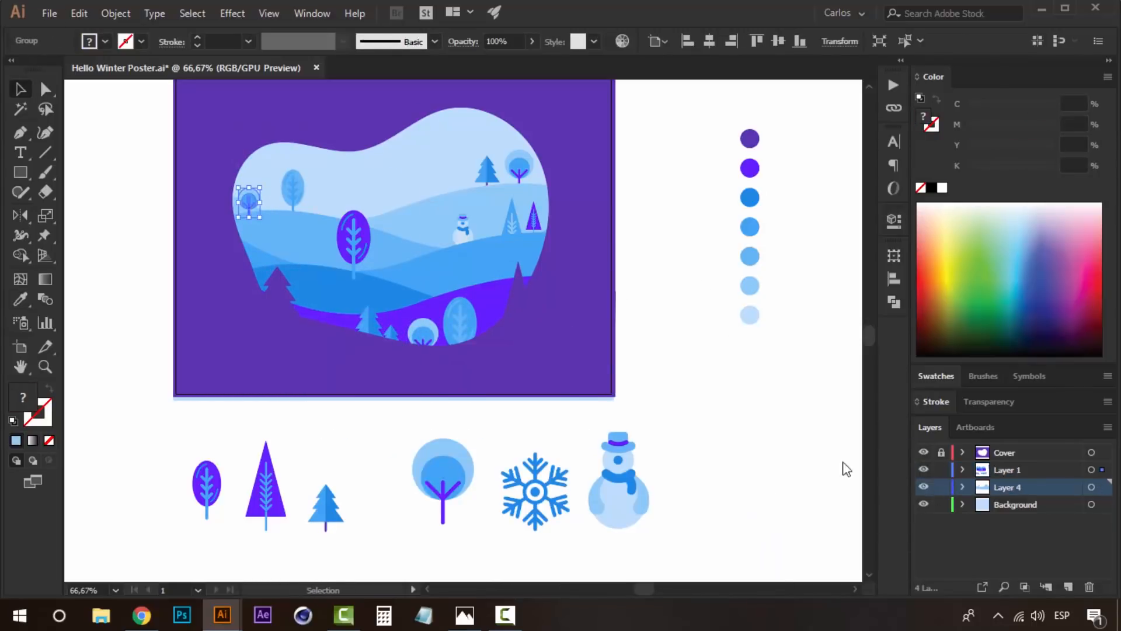
- Send the small round tree on the far-left crest to the back and place two small pines right of the oval tree
{"action": "right_click", "coordinate": [258, 193]}
{"action": "left_click", "coordinate": [493, 426]}
{"action": "left_click_drag", "start_coordinate": [265, 210], "coordinate": [338, 195]}
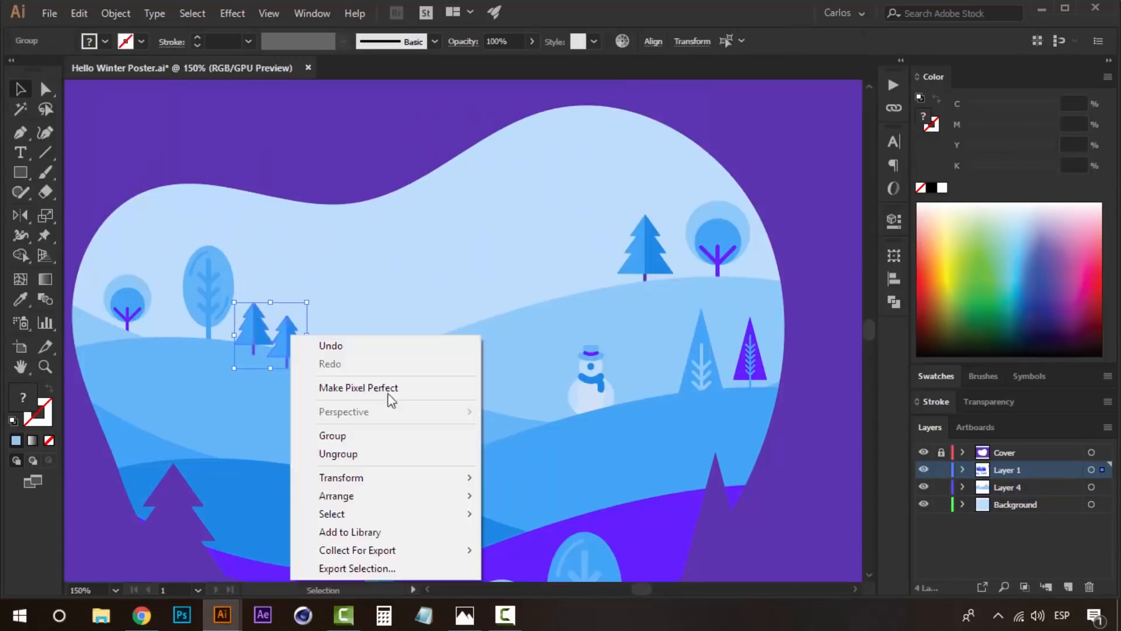
- Put the violet hill scenery on a new Layer 5 and place two small oval trees behind the hill's right crest
{"action": "left_click", "coordinate": [300, 328]}
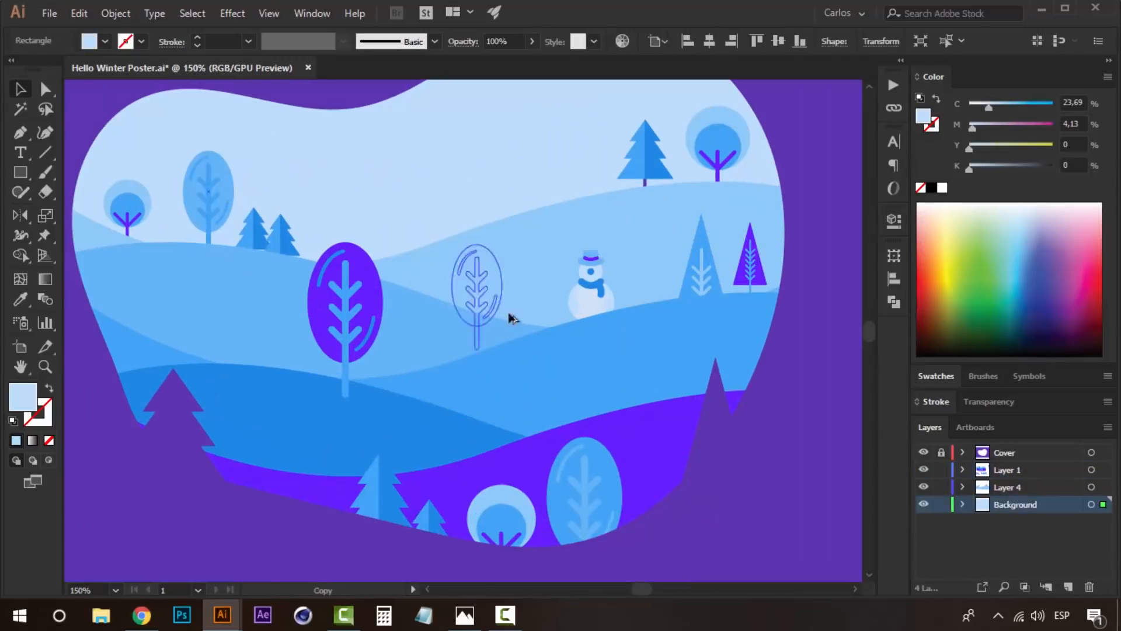
{"action": "right_click", "coordinate": [559, 332]}
{"action": "left_click", "coordinate": [598, 345]}
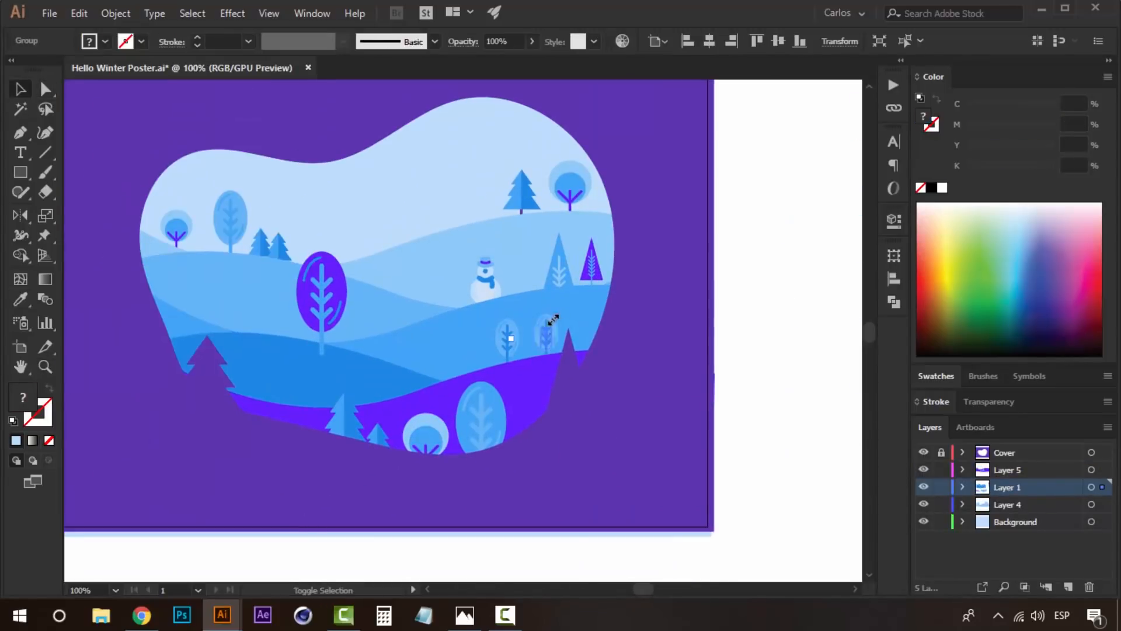
- Arrange a pale triangular tree on the violet hill left of the pines and shift it slightly left
{"action": "right_click", "coordinate": [295, 393]}
{"action": "left_click", "coordinate": [486, 297]}
{"action": "right_click", "coordinate": [297, 384]}
{"action": "left_click", "coordinate": [300, 396]}
{"action": "left_click", "coordinate": [299, 396]}
{"action": "left_click_drag", "start_coordinate": [314, 403], "coordinate": [307, 403]}
- Move the violet oval tree left along the sky blue hill and place a pine copy to its left
{"action": "left_click_drag", "start_coordinate": [315, 293], "coordinate": [253, 300]}
{"action": "left_click_drag", "start_coordinate": [285, 257], "coordinate": [224, 308]}
{"action": "right_click", "coordinate": [292, 353]}
{"action": "left_click", "coordinate": [508, 265]}
- Recolor the left half of the new pine beside the violet oval tree with a pale blue palette swatch
{"action": "key", "text": "a"}
{"action": "left_click", "coordinate": [191, 318]}
{"action": "key", "text": "i"}
{"action": "left_click", "coordinate": [583, 263]}
{"action": "key", "text": "v"}
{"action": "left_click", "coordinate": [202, 304]}
{"action": "left_click", "coordinate": [814, 362]}
- Copy the pale pine to the violet hill's right end and recolor its right half with a blue palette swatch
{"action": "scroll", "coordinate": [815, 363], "scroll_direction": "right", "scroll_amount": 2}
{"action": "left_click_drag", "start_coordinate": [138, 315], "coordinate": [498, 337]}
{"action": "key", "text": "a"}
{"action": "left_click", "coordinate": [537, 333]}
{"action": "key", "text": "i"}
{"action": "left_click", "coordinate": [856, 232]}
- Place a small round tree and a triangular tree copy on the pale blue crest left of the pine, using Layer 4
{"action": "left_click_drag", "start_coordinate": [118, 228], "coordinate": [418, 207]}
{"action": "left_click_drag", "start_coordinate": [402, 188], "coordinate": [429, 211]}
{"action": "left_click_drag", "start_coordinate": [502, 264], "coordinate": [397, 176]}
{"action": "left_click", "coordinate": [1007, 505]}
{"action": "right_click", "coordinate": [340, 169]}
{"action": "left_click", "coordinate": [558, 415]}
- Shift the triangular tree on the crest and add progressively smaller copies to its left
{"action": "left_click_drag", "start_coordinate": [383, 216], "coordinate": [396, 213]}
{"action": "left_click_drag", "start_coordinate": [396, 213], "coordinate": [356, 230]}
{"action": "left_click", "coordinate": [591, 216]}
- Place a pine copy on the lower part of the sky blue hill in Layer 1 and send it behind the hill
{"action": "left_click_drag", "start_coordinate": [284, 420], "coordinate": [329, 301]}
{"action": "left_click", "coordinate": [1007, 487]}
{"action": "right_click", "coordinate": [323, 323]}
{"action": "left_click", "coordinate": [590, 580]}
{"action": "right_click", "coordinate": [267, 287]}
{"action": "left_click", "coordinate": [494, 506]}
- Rearrange the small pine on the left crest and place a second pine right of the one on the sky blue hill
{"action": "left_click", "coordinate": [220, 240]}
{"action": "right_click", "coordinate": [216, 241]}
{"action": "left_click", "coordinate": [461, 444]}
{"action": "left_click_drag", "start_coordinate": [556, 412], "coordinate": [568, 424]}
{"action": "left_click_drag", "start_coordinate": [323, 335], "coordinate": [348, 326]}
{"action": "left_click", "coordinate": [703, 319]}
- Place a small round tree copy in Layer 4 where the sky blue and pale blue hills meet
{"action": "left_click", "coordinate": [1007, 505]}
{"action": "left_click_drag", "start_coordinate": [221, 337], "coordinate": [262, 342]}
{"action": "left_click_drag", "start_coordinate": [428, 443], "coordinate": [372, 232]}
{"action": "left_click_drag", "start_coordinate": [359, 247], "coordinate": [364, 259]}
{"action": "left_click", "coordinate": [753, 327]}
- Copy the left oval tree to the right of the snowman and shrink it
{"action": "left_click_drag", "start_coordinate": [225, 247], "coordinate": [528, 285]}
{"action": "left_click_drag", "start_coordinate": [546, 244], "coordinate": [552, 280]}
- Copy the small pine onto the middle of the violet hill's crest and arrange it behind the hill
{"action": "left_click", "coordinate": [1007, 487]}
{"action": "left_click_drag", "start_coordinate": [368, 434], "coordinate": [484, 381]}
{"action": "right_click", "coordinate": [473, 383]}
{"action": "left_click", "coordinate": [730, 307]}
{"action": "left_click", "coordinate": [753, 320]}
{"action": "right_click", "coordinate": [483, 374]}
{"action": "left_click", "coordinate": [751, 345]}
{"action": "left_click", "coordinate": [751, 320]}
{"action": "left_click_drag", "start_coordinate": [397, 450], "coordinate": [319, 311]}
{"action": "left_click_drag", "start_coordinate": [343, 296], "coordinate": [324, 322]}
{"action": "left_click", "coordinate": [313, 337]}
{"action": "key", "text": "Delete"}
- Place a small round tree copy right of the violet oval tree in Layer 1 and send it behind the hill
{"action": "left_click_drag", "start_coordinate": [593, 198], "coordinate": [321, 327]}
{"action": "left_click", "coordinate": [1007, 488]}
{"action": "right_click", "coordinate": [313, 320]}
{"action": "left_click", "coordinate": [580, 578]}
{"action": "right_click", "coordinate": [314, 320]}
{"action": "left_click", "coordinate": [580, 554]}
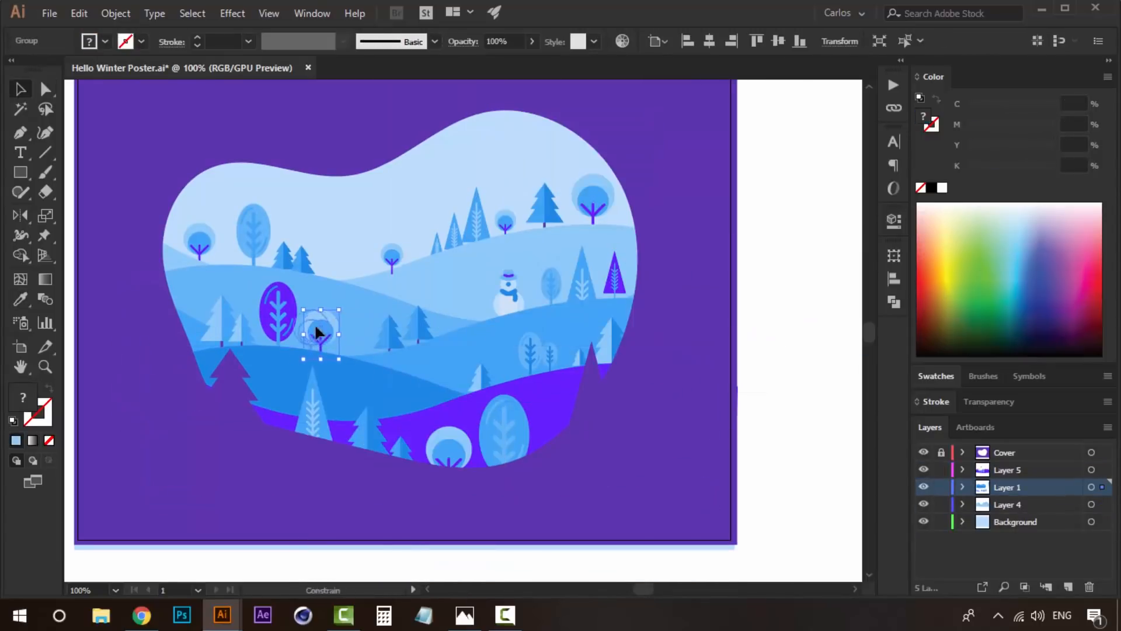
{"action": "left_click", "coordinate": [349, 299]}
- Copy the small round tree from between the hills to the right of the two small pines, in a smaller size
{"action": "left_click_drag", "start_coordinate": [279, 259], "coordinate": [315, 270]}
{"action": "left_click", "coordinate": [428, 268]}
{"action": "right_click", "coordinate": [429, 262]}
{"action": "left_click", "coordinate": [1007, 504]}
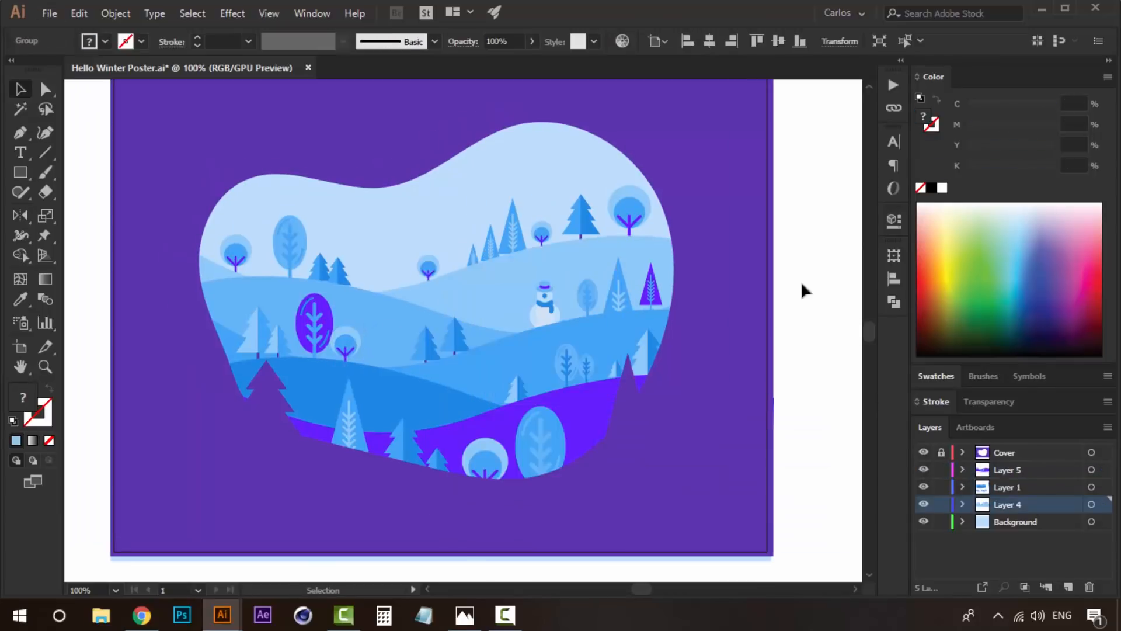
{"action": "left_click", "coordinate": [788, 336]}
{"action": "left_click_drag", "start_coordinate": [428, 269], "coordinate": [363, 278]}
{"action": "left_click", "coordinate": [791, 381]}
- Place a copy of the snowflake in the upper right sky and shrink it
{"action": "key", "text": "ctrl+minus"}
{"action": "key", "text": "ctrl+minus"}
{"action": "left_click", "coordinate": [559, 455]}
{"action": "left_click_drag", "start_coordinate": [559, 455], "coordinate": [505, 188]}
{"action": "left_click_drag", "start_coordinate": [518, 223], "coordinate": [499, 200]}
- Copy the small snowflake down onto the violet hill
{"action": "left_click", "coordinate": [415, 311]}
{"action": "left_click", "coordinate": [499, 315]}
{"action": "mouse_move", "coordinate": [498, 327]}
{"action": "left_mouse_down"}
{"action": "mouse_move", "coordinate": [470, 308]}
{"action": "mouse_move", "coordinate": [495, 265]}
{"action": "mouse_move", "coordinate": [490, 277]}
{"action": "mouse_move", "coordinate": [580, 198]}
{"action": "mouse_move", "coordinate": [585, 457]}
{"action": "left_mouse_up"}
- Draw a small sky blue circle in the sky left of the snowflake with the Ellipse tool
{"action": "left_click", "coordinate": [20, 174]}
{"action": "left_click", "coordinate": [87, 216]}
{"action": "left_click", "coordinate": [826, 283]}
- Select the hidden snowflake in outline view and move it from Layer 1 to Layer 5
{"action": "left_click", "coordinate": [1007, 470]}
{"action": "key", "text": "ctrl+y"}
{"action": "left_click", "coordinate": [435, 331]}
{"action": "key", "text": "ctrl+y"}
{"action": "left_click_drag", "start_coordinate": [1105, 487], "coordinate": [1105, 470]}
{"action": "left_click", "coordinate": [630, 388]}
- Place a copy of the snowflake in the left sky above the round and oval trees
{"action": "left_click_drag", "start_coordinate": [434, 333], "coordinate": [198, 223]}
{"action": "left_click", "coordinate": [759, 227]}
- Copy the violet hill's snowflake to the dark blue hill and recolor it with the sky blue hill's color
{"action": "left_click_drag", "start_coordinate": [520, 427], "coordinate": [250, 395]}
{"action": "key", "text": "i"}
{"action": "left_click", "coordinate": [327, 334]}
{"action": "key", "text": "v"}
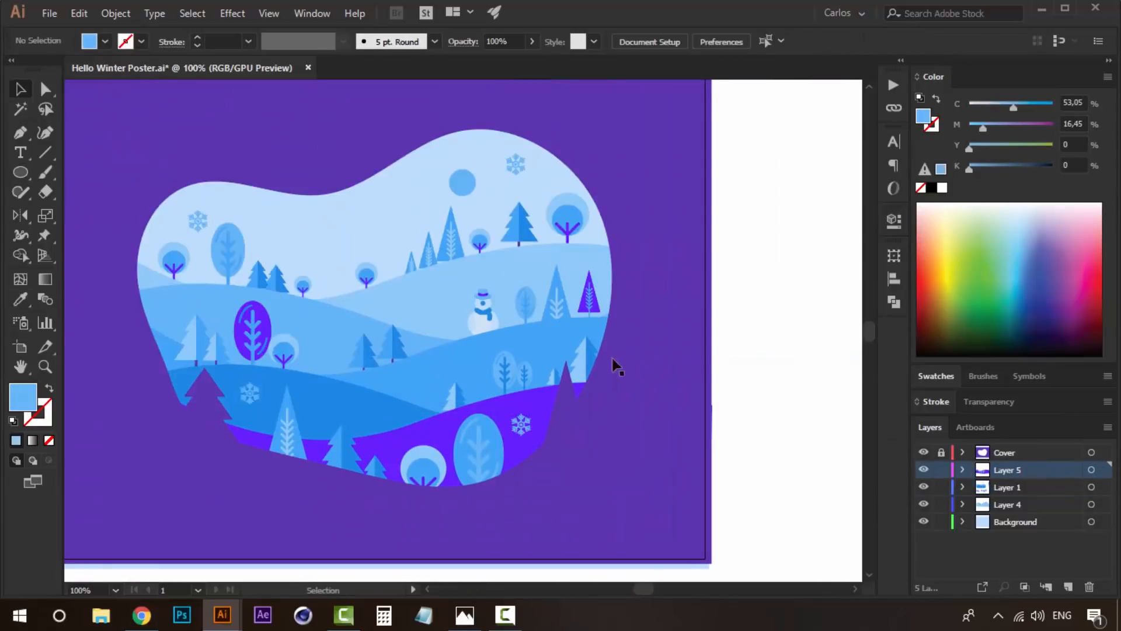
- Add a layer named Snow below the Cover layer and scatter small snow dots over the landscape
{"action": "left_click", "coordinate": [740, 410]}
{"action": "scroll", "coordinate": [450, 300], "scroll_direction": "down", "scroll_amount": 2}
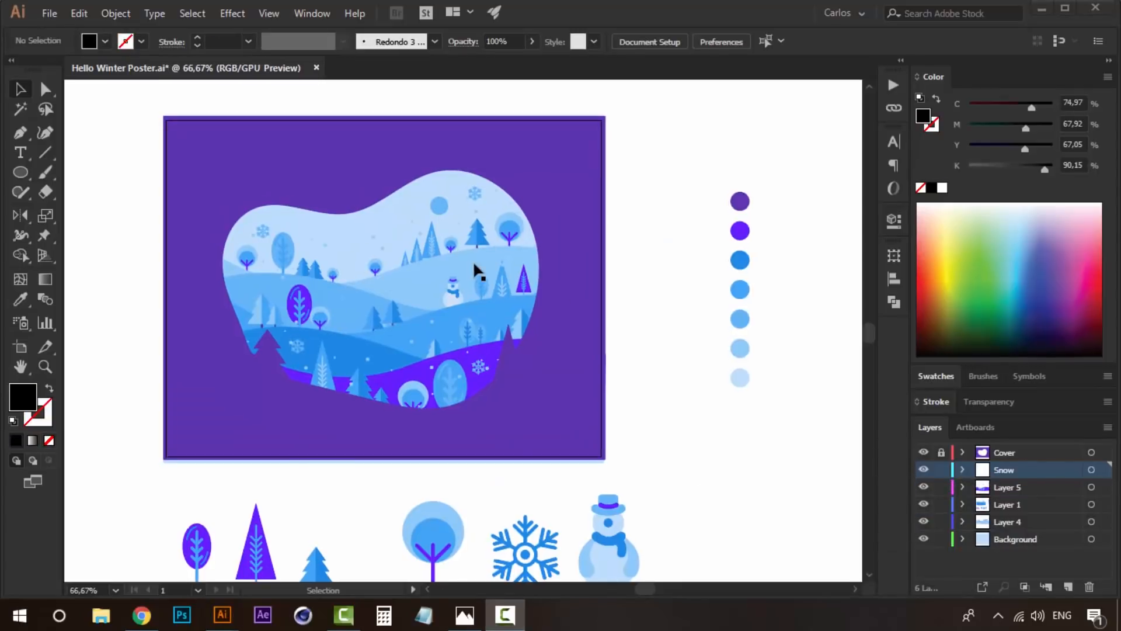
{"action": "key", "text": "z"}
{"action": "left_click", "coordinate": [398, 295]}
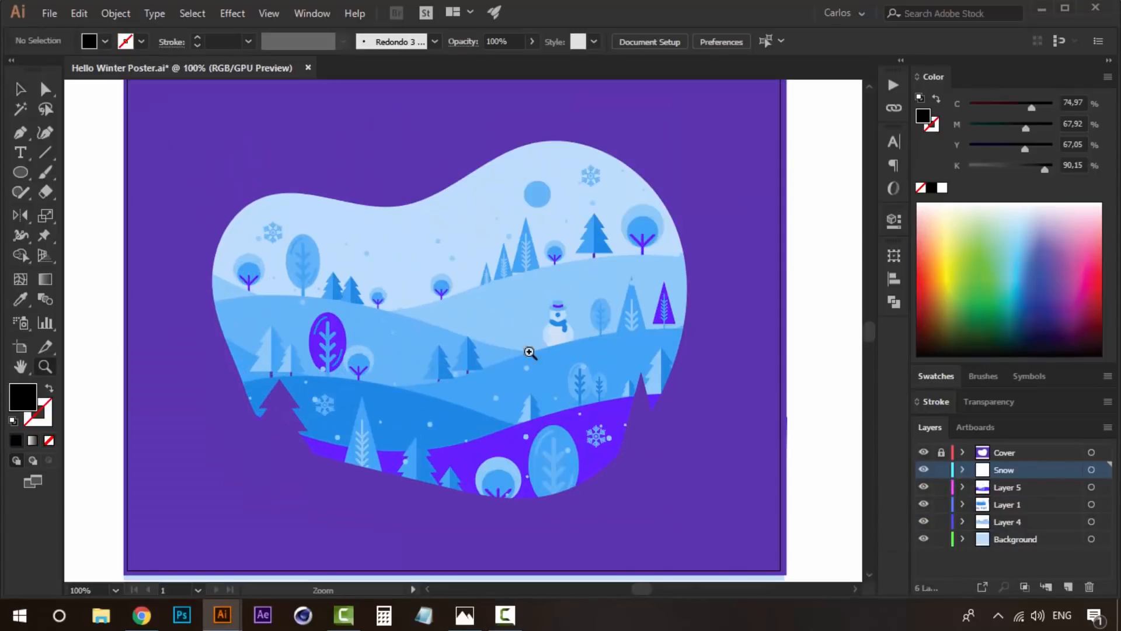
{"action": "left_click_drag", "start_coordinate": [563, 344], "coordinate": [520, 363]}
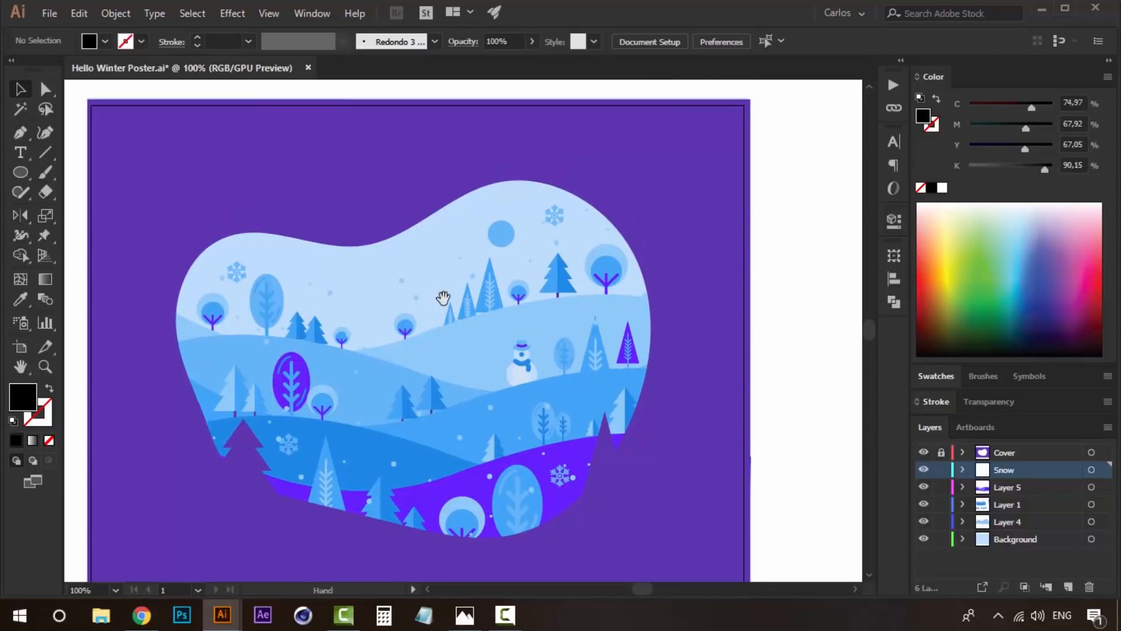
{"action": "left_click_drag", "start_coordinate": [435, 289], "coordinate": [399, 279]}
{"action": "left_click_drag", "start_coordinate": [406, 358], "coordinate": [444, 357]}
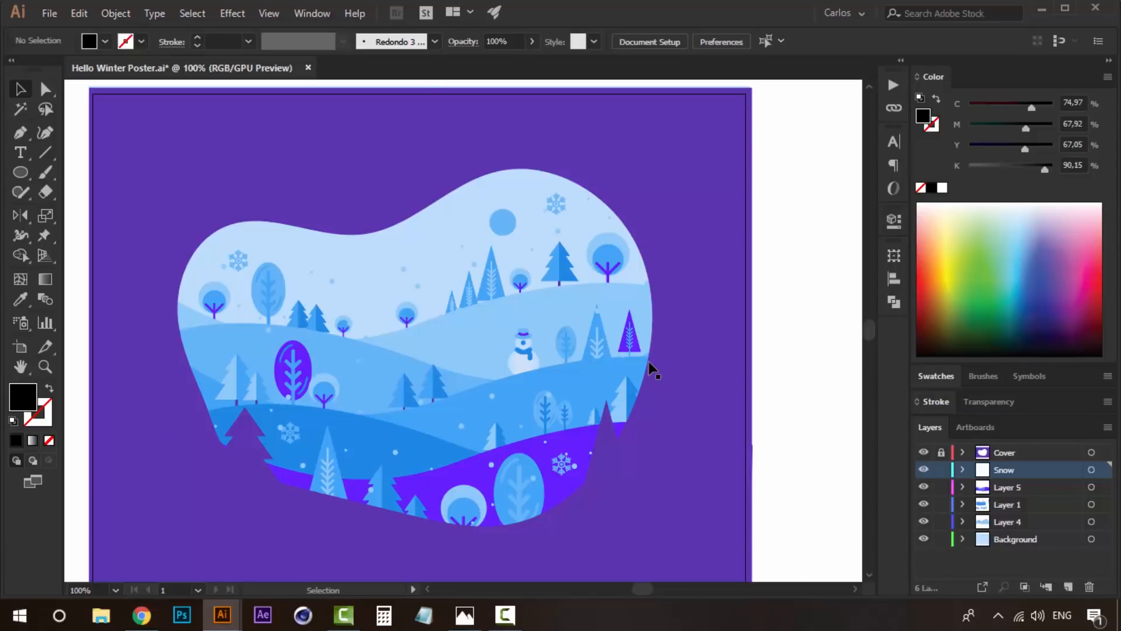
- Nudge the violet oval tree on the left hill slightly to the right
{"action": "left_click", "coordinate": [294, 352]}
{"action": "key", "text": "Right"}
{"action": "key", "text": "Right"}
{"action": "key", "text": "Right"}
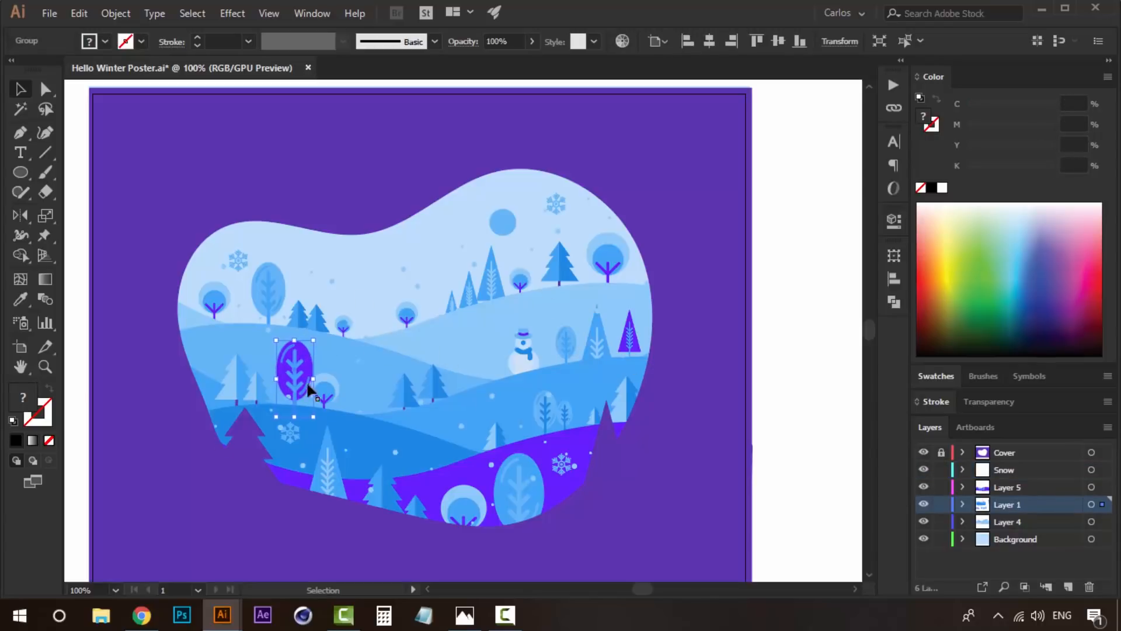
{"action": "left_click", "coordinate": [606, 251]}
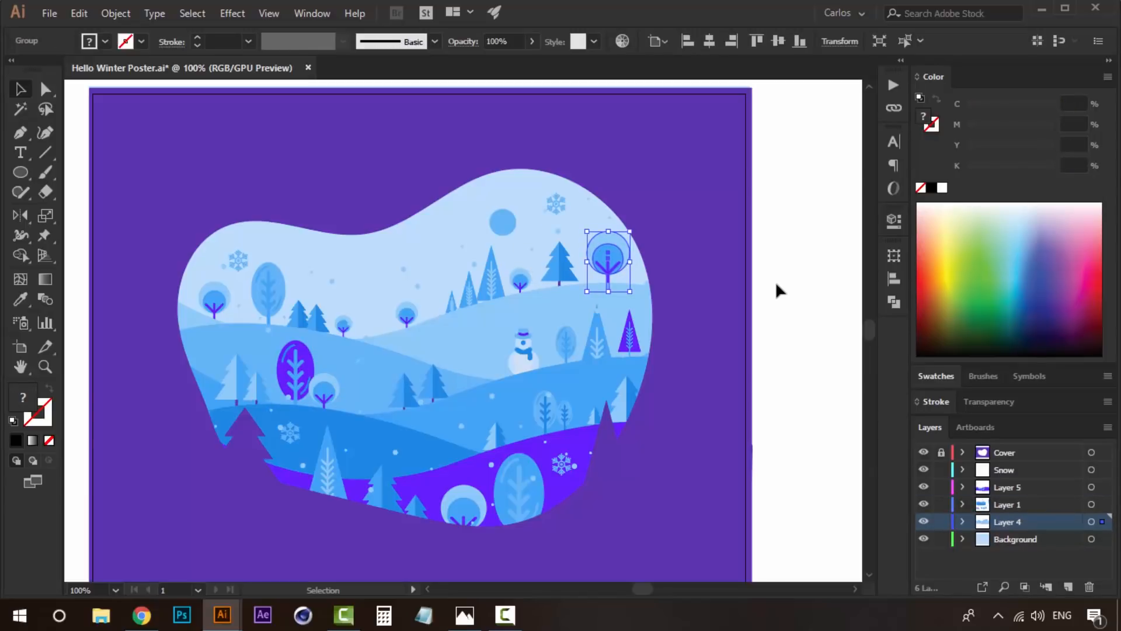
{"action": "left_click", "coordinate": [766, 308]}
- Unlock the Cover layer, select the blob opening's edge and add a new layer above Cover
{"action": "left_click", "coordinate": [484, 299], "text": "ctrl+alt"}
{"action": "left_click", "coordinate": [470, 329], "text": "ctrl"}
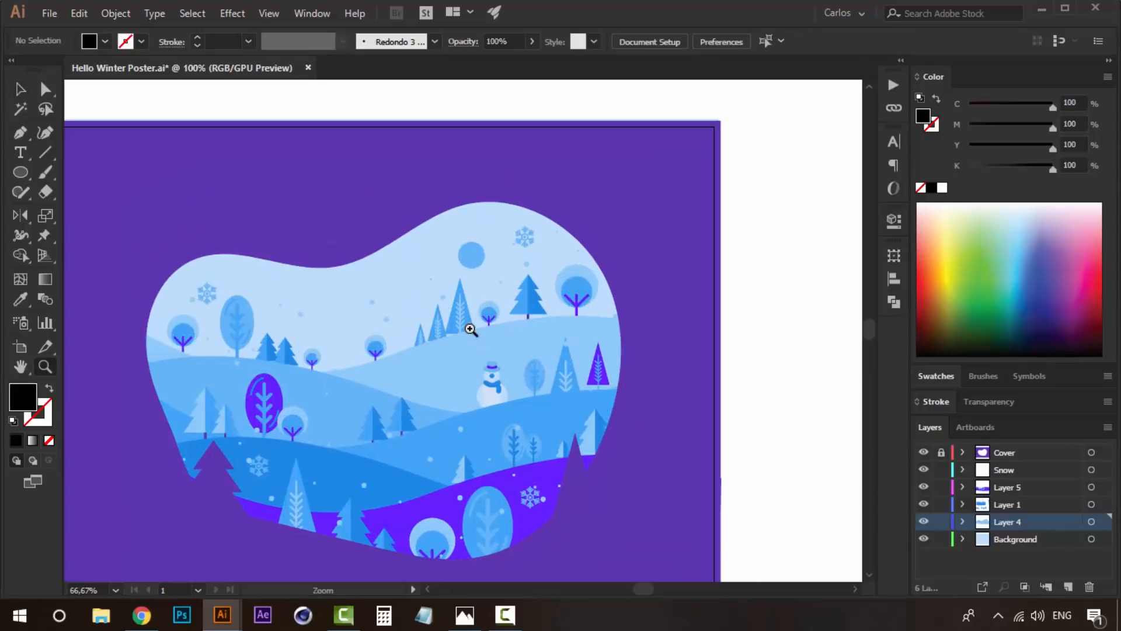
{"action": "left_click_drag", "start_coordinate": [444, 283], "coordinate": [465, 292]}
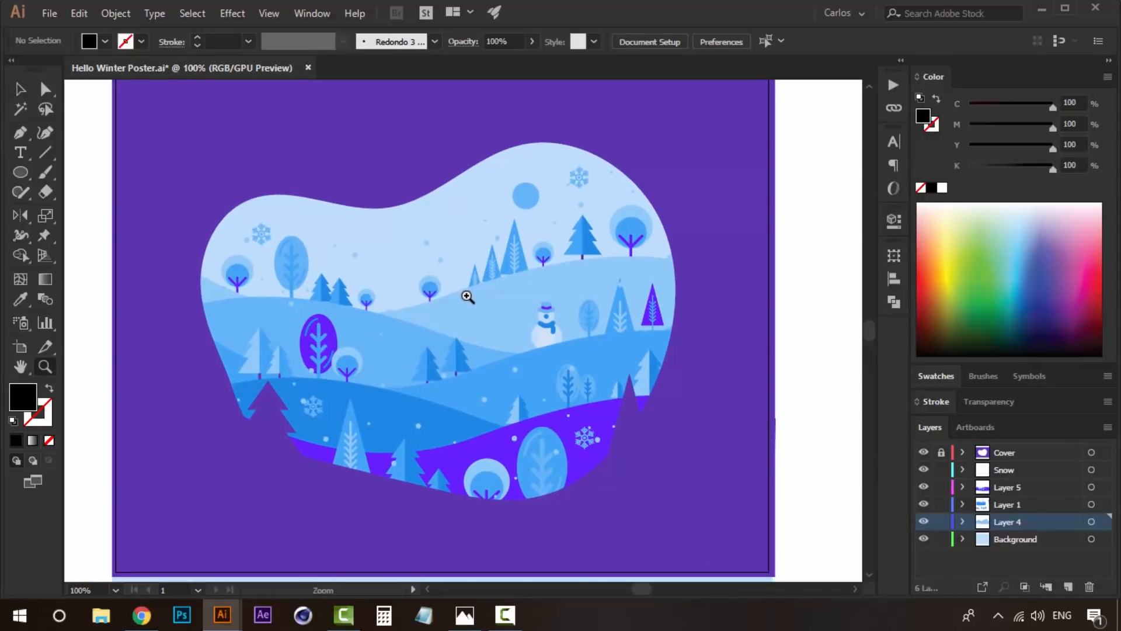
{"action": "left_click", "coordinate": [467, 296], "text": "ctrl+alt"}
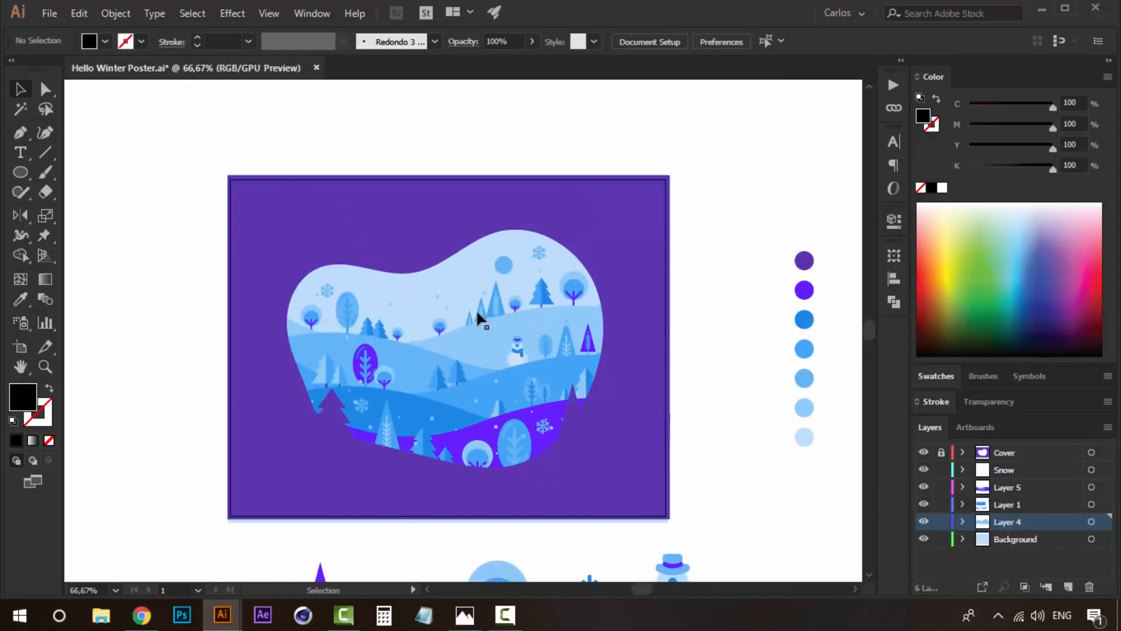
{"action": "left_click", "coordinate": [478, 314], "text": "ctrl"}
{"action": "left_click_drag", "start_coordinate": [615, 393], "coordinate": [641, 358]}
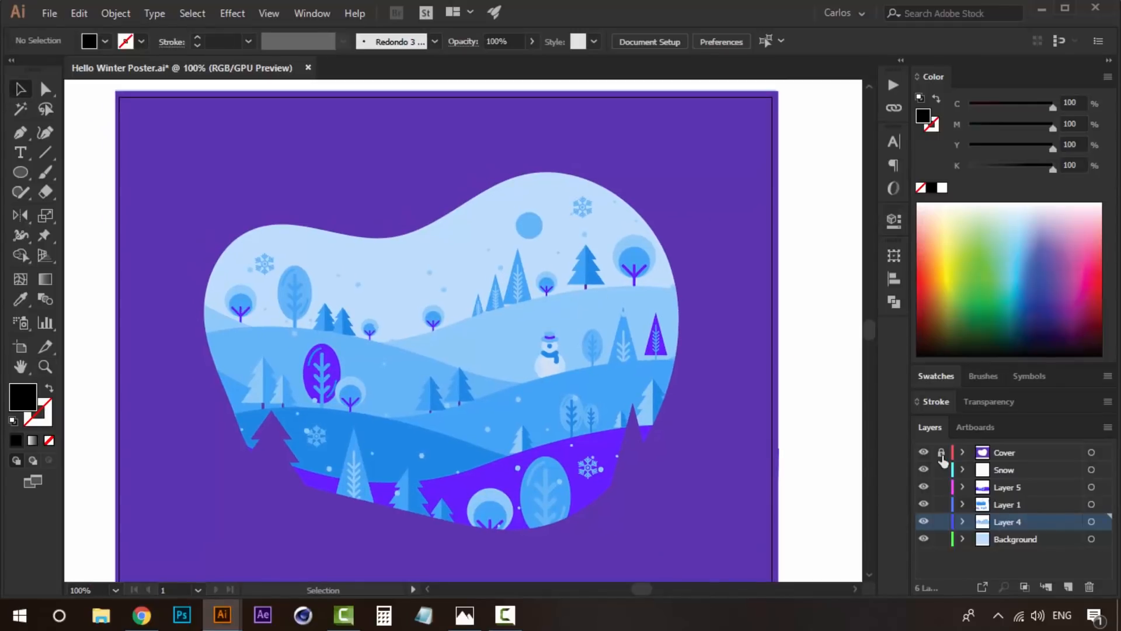
{"action": "key", "text": "a"}
{"action": "left_click", "coordinate": [594, 186]}
{"action": "key", "text": "ctrl"}
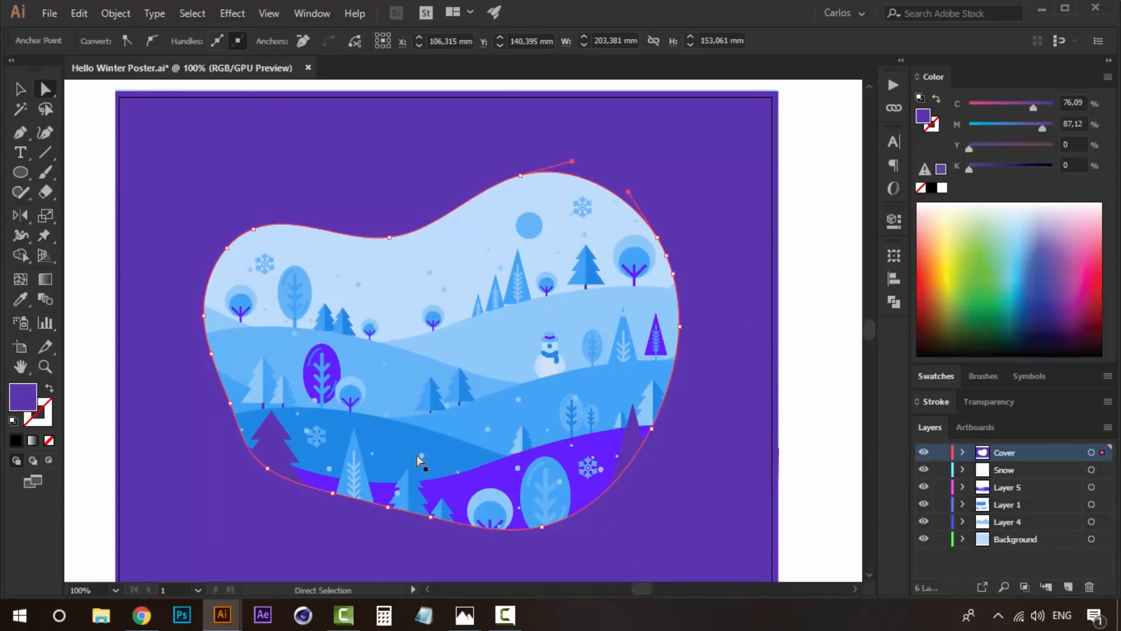
{"action": "key", "text": "ctrl"}
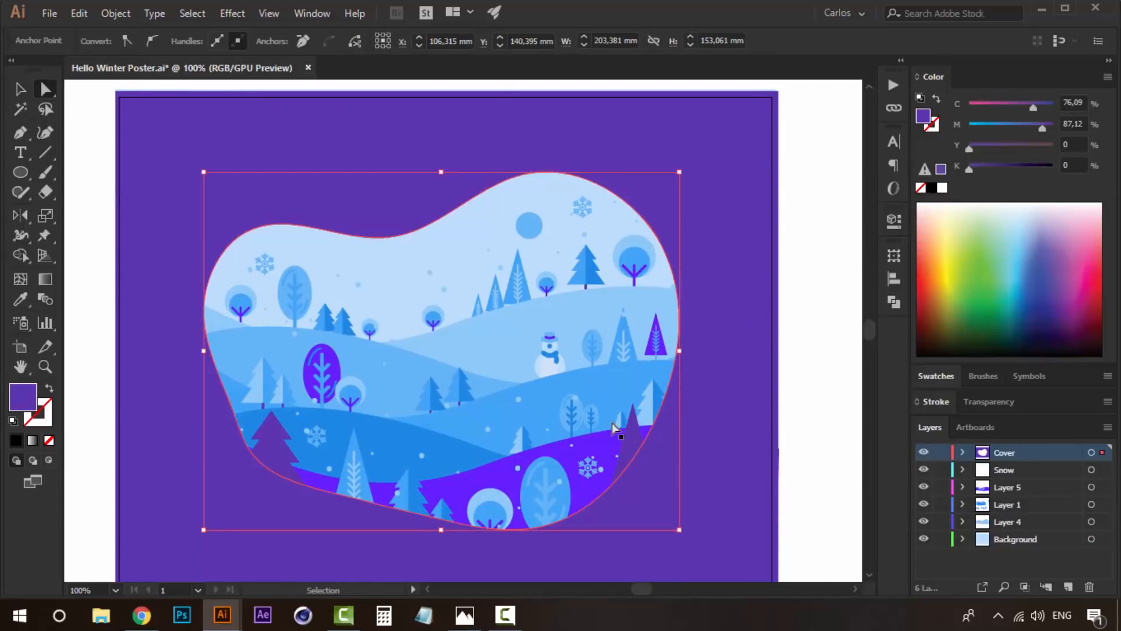
{"action": "left_click", "coordinate": [1068, 586]}
- Copy the blob opening's edge in place onto the new top layer as a filled shape
{"action": "key", "text": "ctrl"}
{"action": "left_click", "coordinate": [748, 345]}
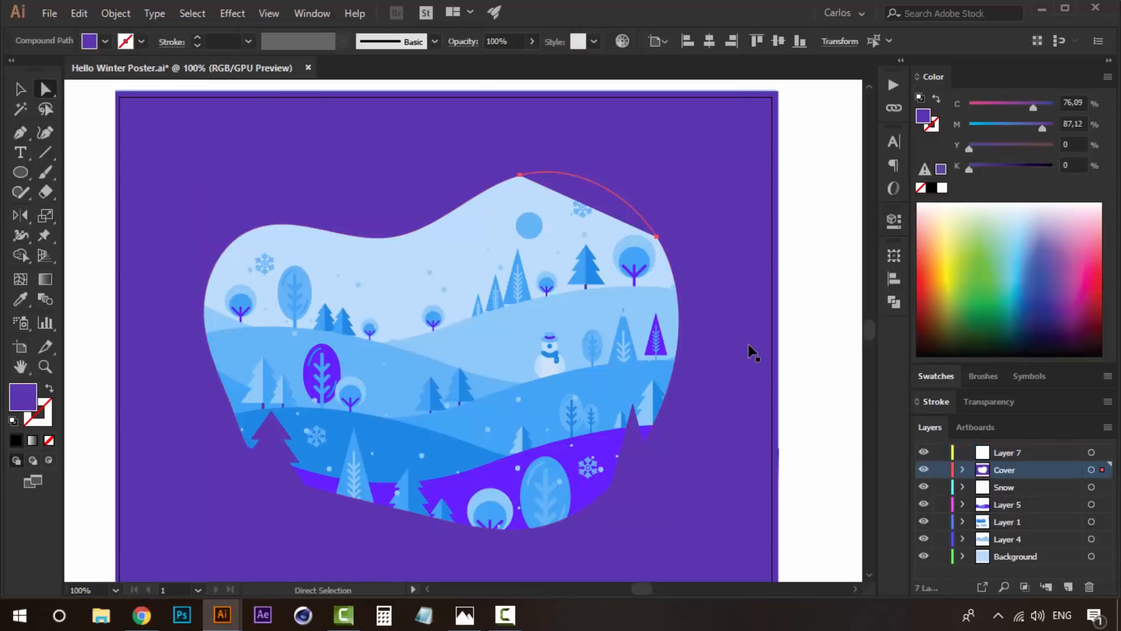
{"action": "key", "text": "v"}
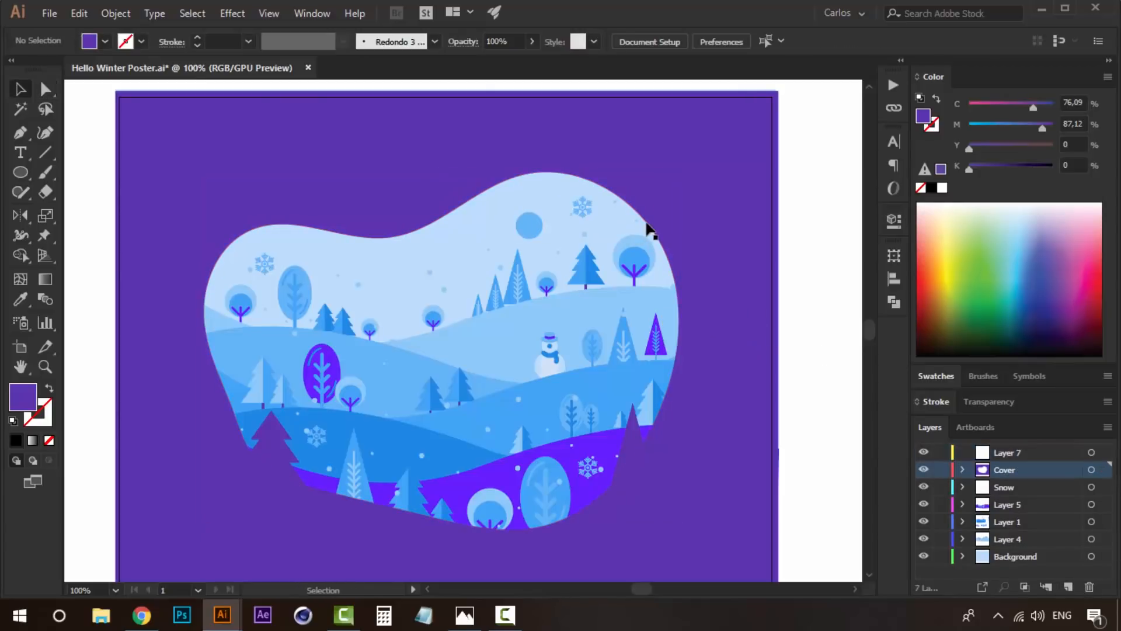
{"action": "double_click", "coordinate": [646, 226]}
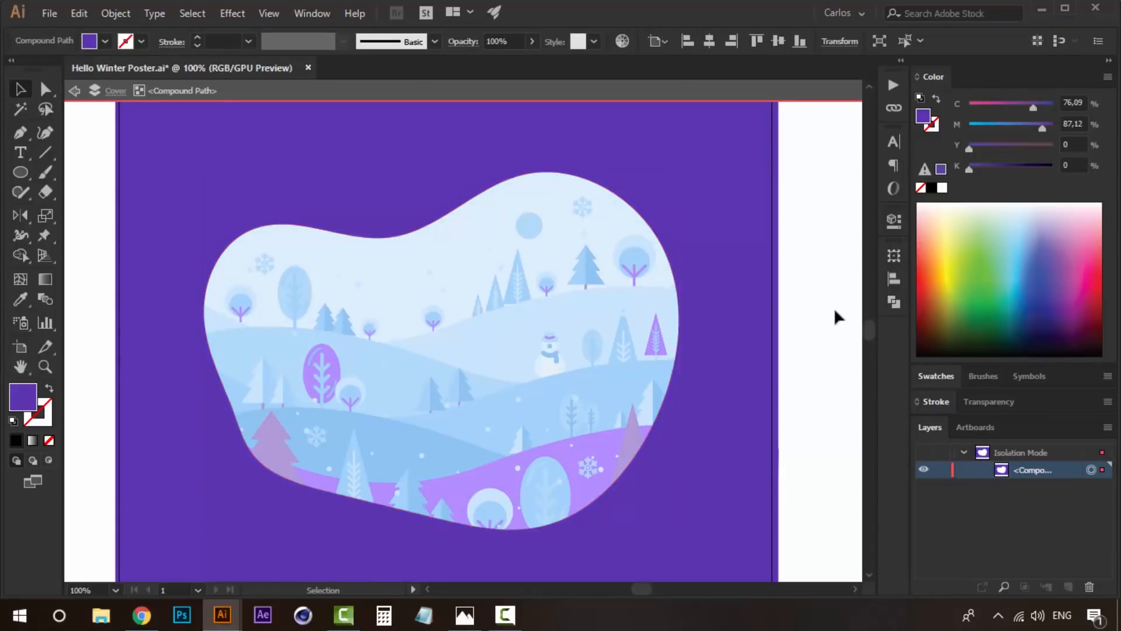
{"action": "double_click", "coordinate": [838, 315]}
{"action": "left_click", "coordinate": [1011, 459]}
{"action": "key", "text": "ctrl+f"}
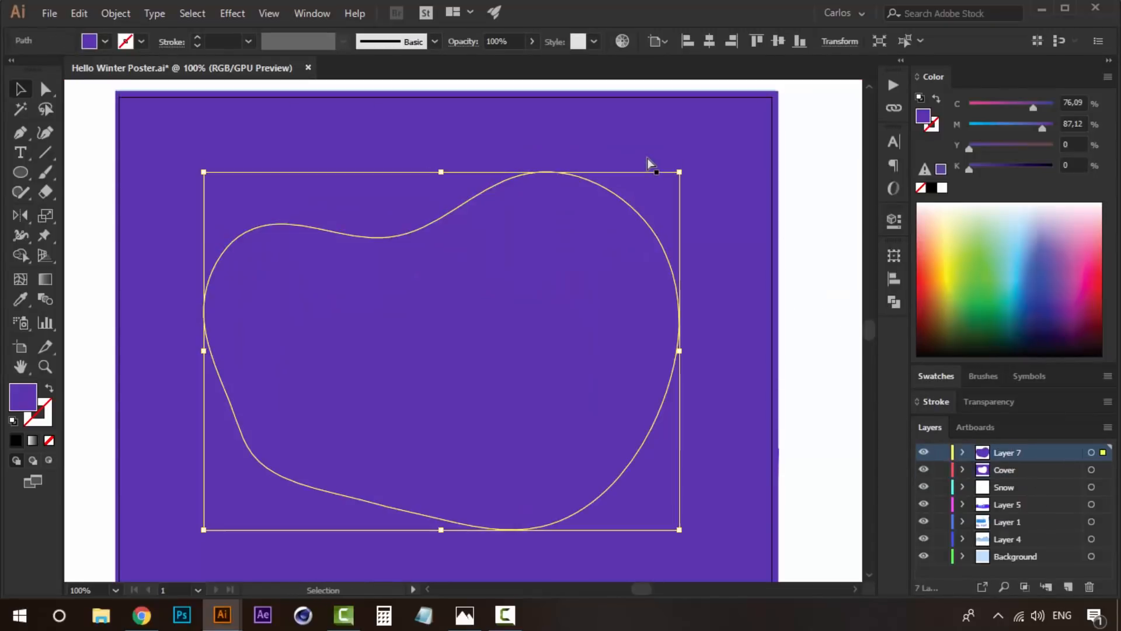
- Scale the blob copy down proportionally about its center, to roughly half the opening's size
{"action": "left_click_drag", "start_coordinate": [679, 172], "coordinate": [547, 225]}
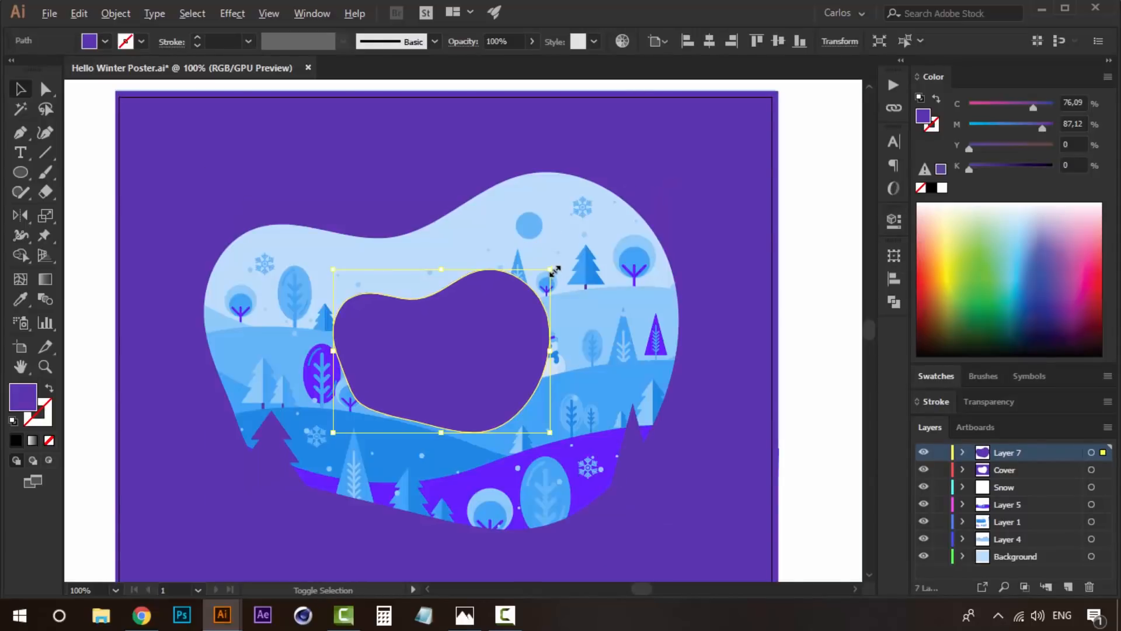
{"action": "left_click_drag", "start_coordinate": [597, 317], "coordinate": [552, 309]}
{"action": "key", "text": "z"}
{"action": "left_click", "coordinate": [474, 337], "text": "alt"}
{"action": "left_click", "coordinate": [475, 338], "text": "alt"}
{"action": "left_click_drag", "start_coordinate": [481, 357], "coordinate": [454, 355]}
- Fill the small blob with the medium blue of the third palette swatch
{"action": "key", "text": "i"}
{"action": "left_click", "coordinate": [662, 326]}
{"action": "key", "text": "v"}
{"action": "left_click", "coordinate": [610, 306]}
{"action": "key", "text": "z"}
{"action": "left_click", "coordinate": [479, 342]}
{"action": "key", "text": "v"}
{"action": "left_click", "coordinate": [375, 288]}
{"action": "key", "text": "i"}
{"action": "left_click", "coordinate": [703, 283]}
{"action": "key", "text": "v"}
{"action": "left_click", "coordinate": [620, 269]}
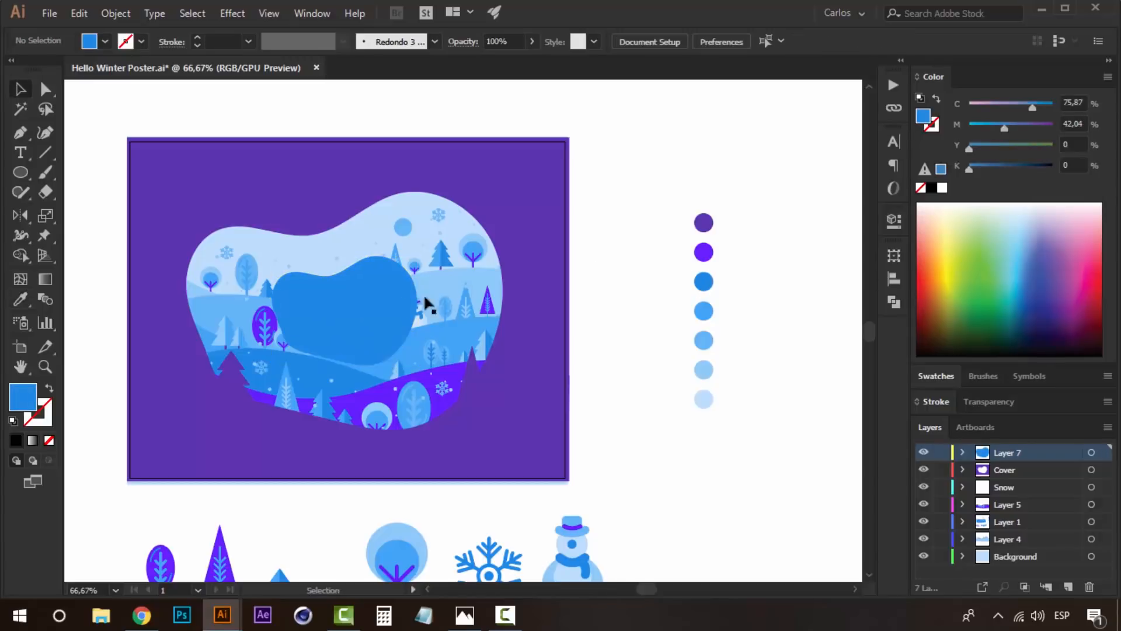
- Enlarge the small blue blob slightly about its center
{"action": "left_click", "coordinate": [387, 304]}
{"action": "left_click_drag", "start_coordinate": [428, 254], "coordinate": [430, 253]}
{"action": "left_click", "coordinate": [632, 275]}
{"action": "key", "text": "z"}
{"action": "left_click", "coordinate": [349, 325]}
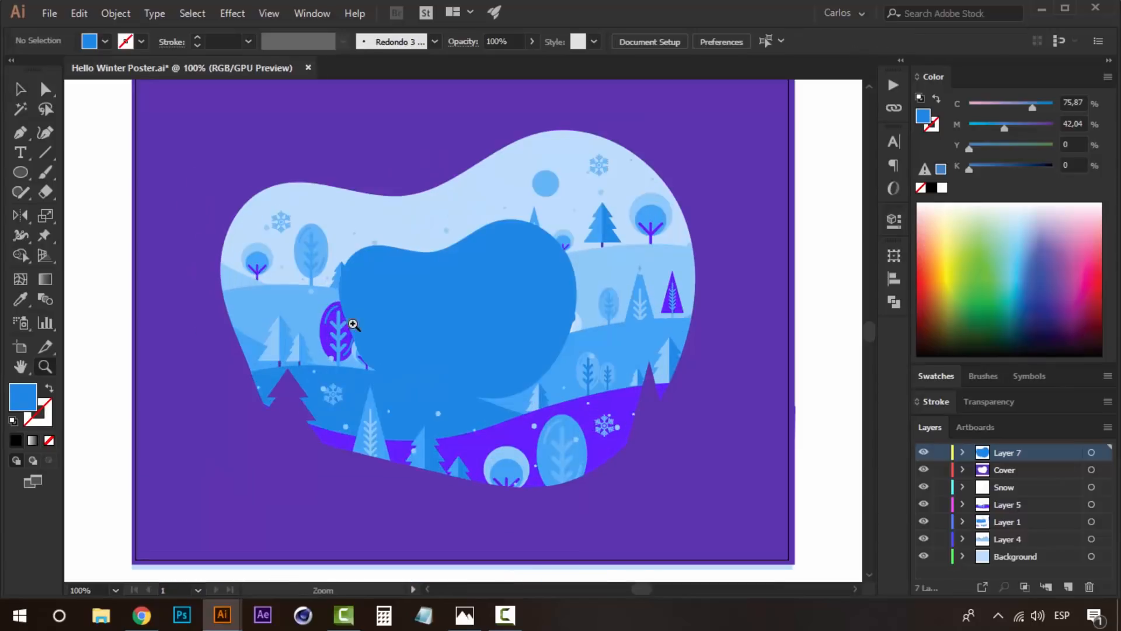
{"action": "left_click_drag", "start_coordinate": [450, 305], "coordinate": [415, 315]}
{"action": "key", "text": "v"}
{"action": "left_click", "coordinate": [478, 312]}
{"action": "left_click_drag", "start_coordinate": [513, 299], "coordinate": [426, 307]}
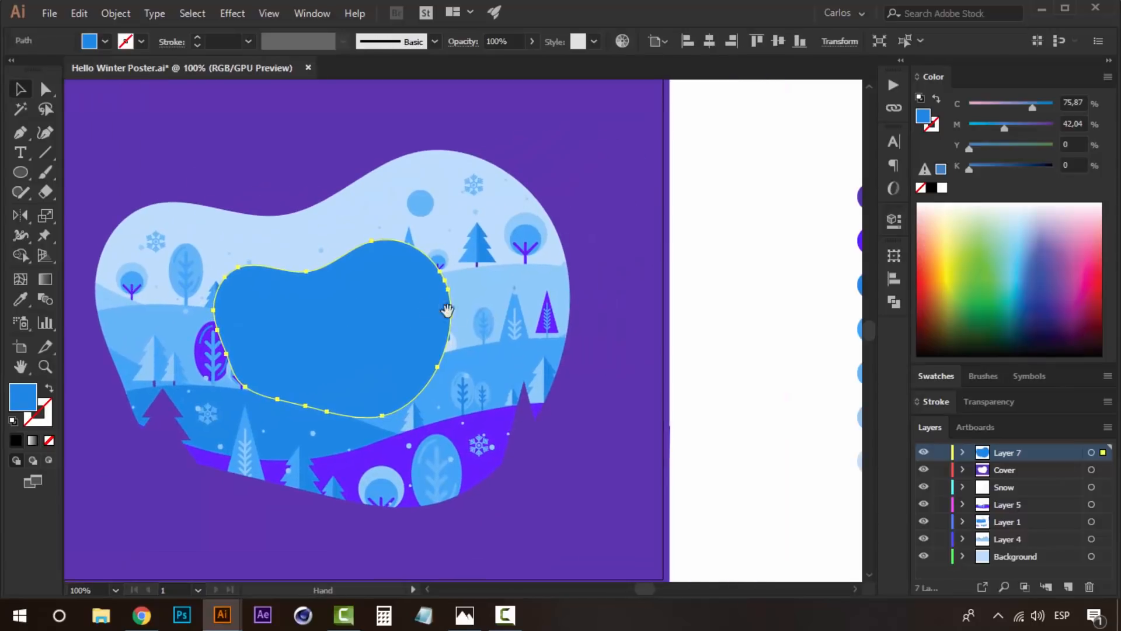
{"action": "left_click", "coordinate": [738, 343]}
{"action": "left_click", "coordinate": [450, 348]}
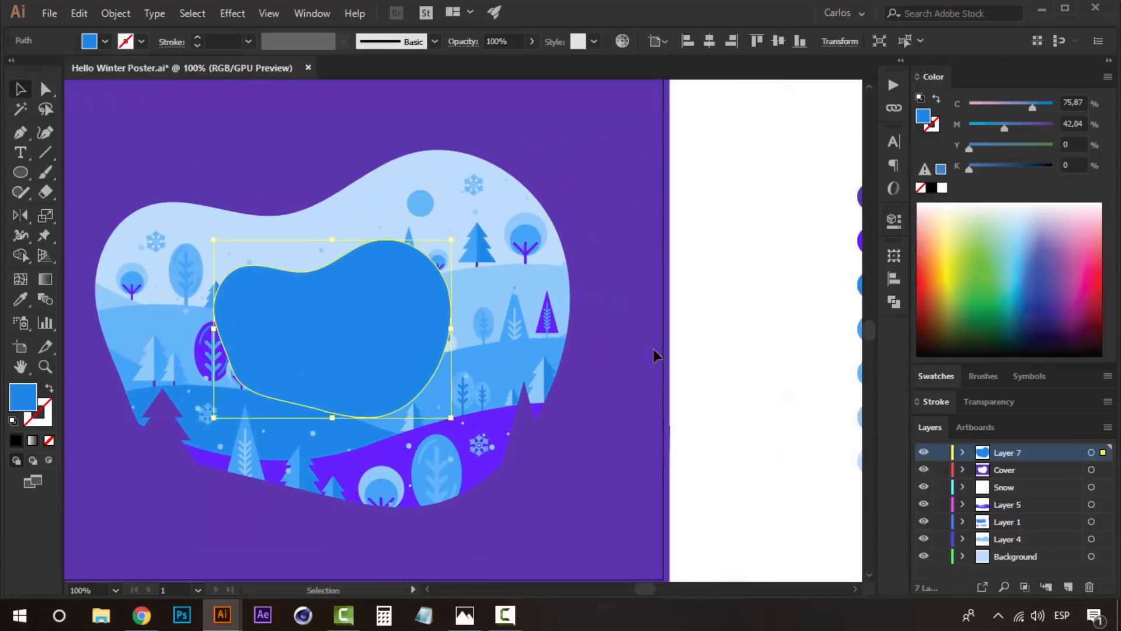
{"action": "left_click", "coordinate": [720, 347]}
- Delete the oval tree beside the snowman and move the snowman right, clear of the blue blob
{"action": "left_click", "coordinate": [455, 338]}
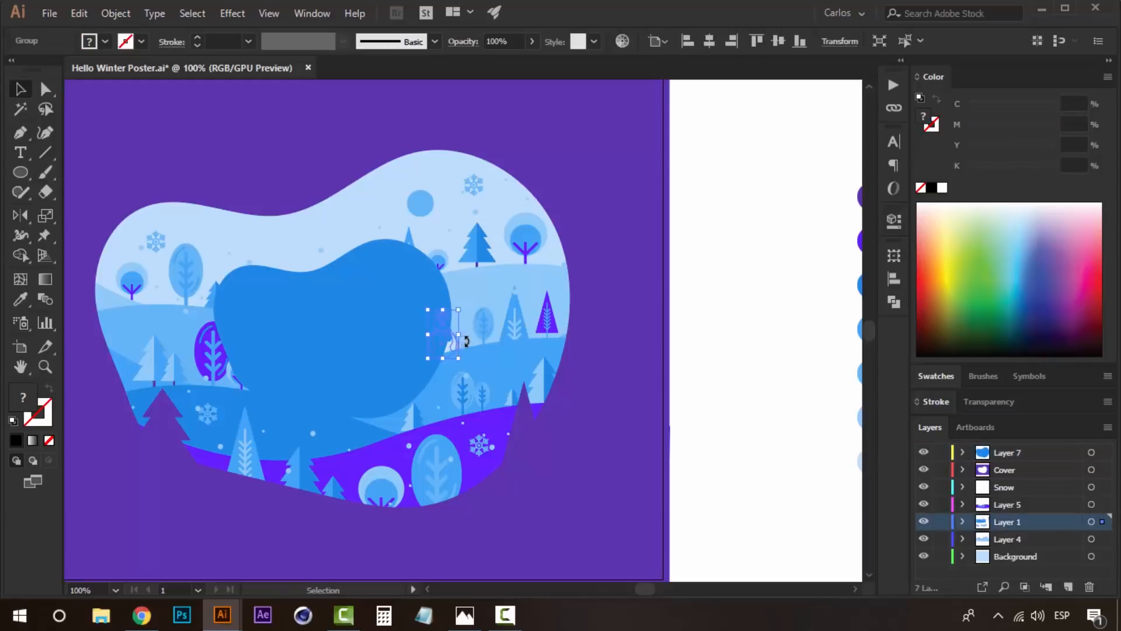
{"action": "left_click", "coordinate": [744, 341]}
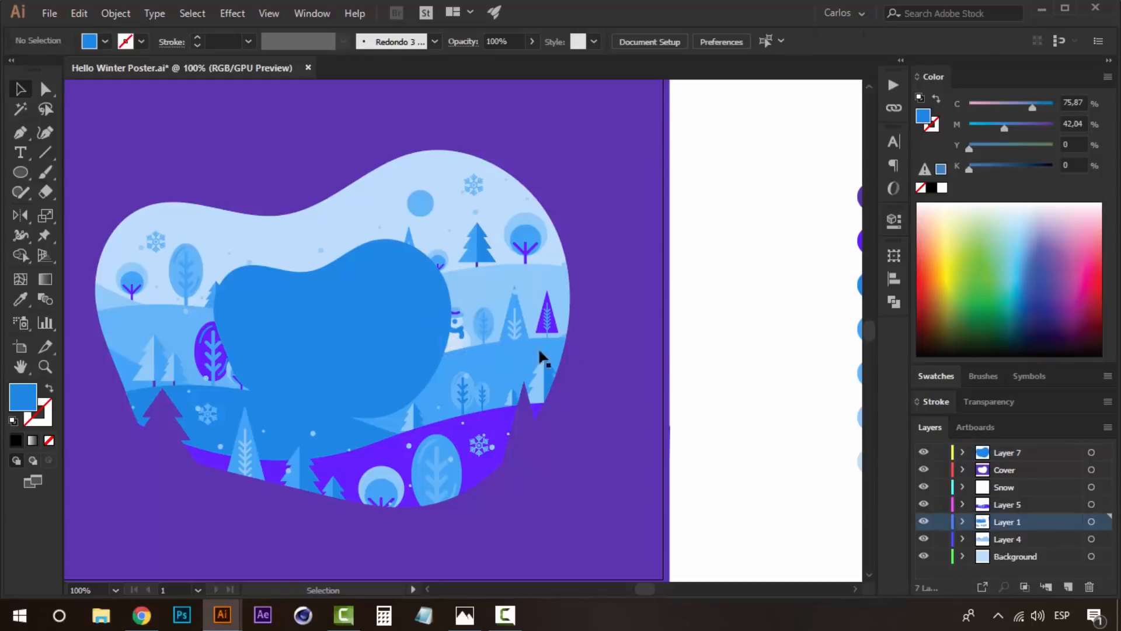
{"action": "left_click", "coordinate": [464, 332]}
{"action": "left_click_drag", "start_coordinate": [463, 330], "coordinate": [465, 331]}
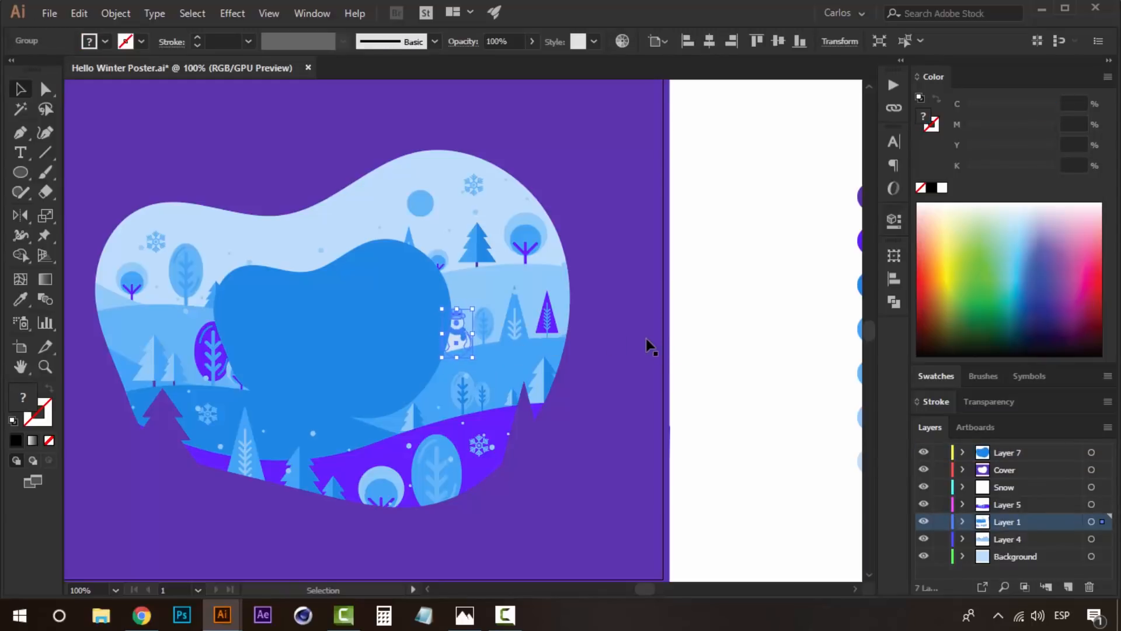
{"action": "left_click", "coordinate": [711, 349]}
{"action": "left_click", "coordinate": [485, 326]}
{"action": "key", "text": "Delete"}
{"action": "left_click_drag", "start_coordinate": [482, 324], "coordinate": [480, 323]}
{"action": "left_click", "coordinate": [699, 328]}
{"action": "left_click", "coordinate": [475, 332]}
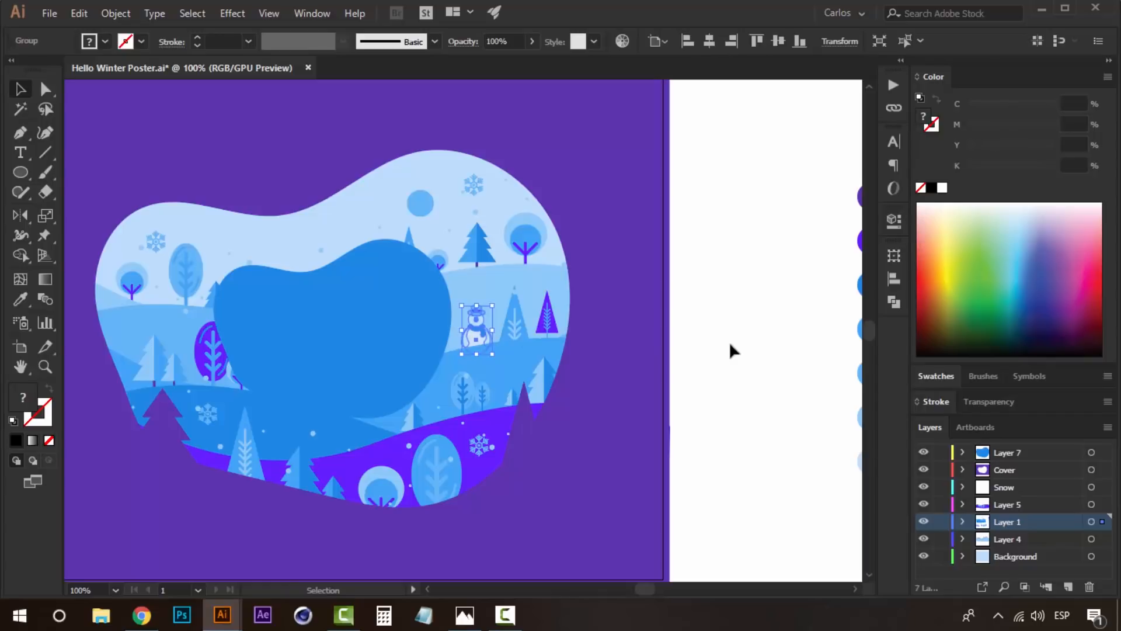
{"action": "left_click", "coordinate": [729, 344]}
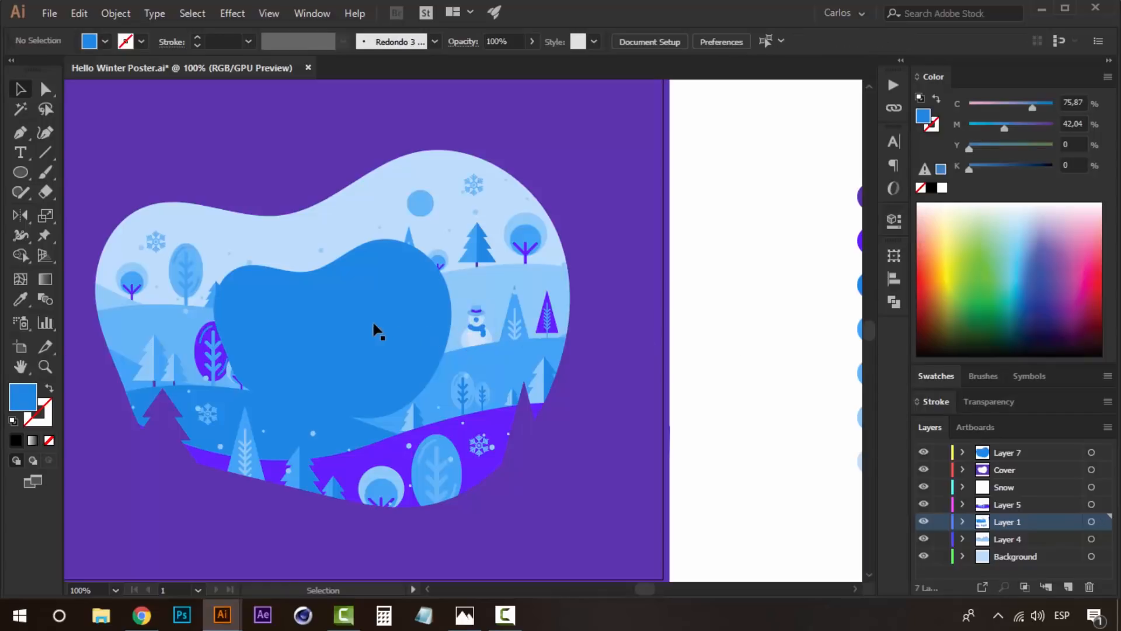
- Nudge the blue blob slightly right and scale it down a little about its center
{"action": "left_click", "coordinate": [372, 324]}
{"action": "key", "text": "Right"}
{"action": "key", "text": "Right"}
{"action": "left_click", "coordinate": [734, 383]}
{"action": "left_click", "coordinate": [409, 330]}
{"action": "left_click_drag", "start_coordinate": [454, 240], "coordinate": [446, 246]}
- Duplicate the blue blob in place, enlarge the copy slightly and turn its fill into a 1 pt blue outline
{"action": "key", "text": "ctrl+c"}
{"action": "key", "text": "ctrl+f"}
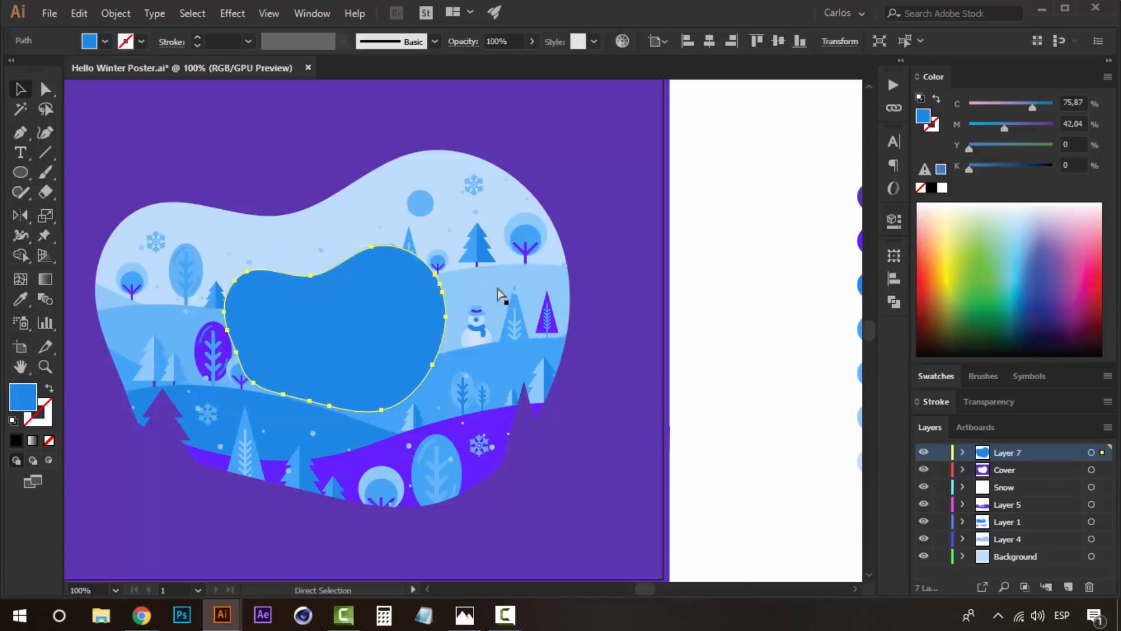
{"action": "left_click_drag", "start_coordinate": [454, 244], "coordinate": [461, 233]}
{"action": "left_click", "coordinate": [51, 389]}
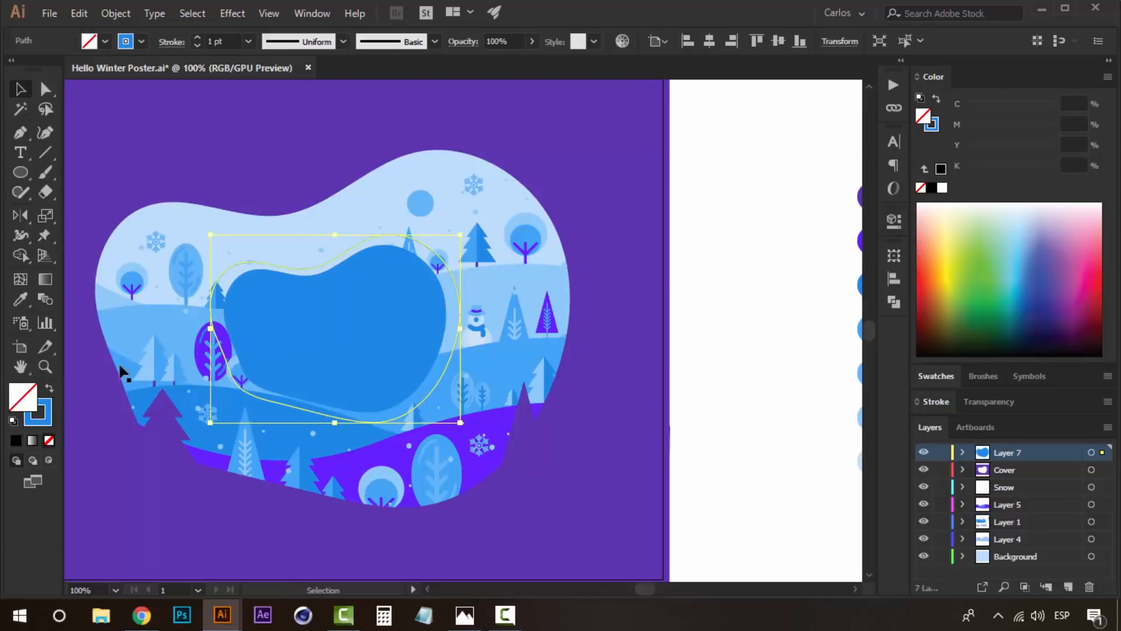
{"action": "left_click_drag", "start_coordinate": [461, 234], "coordinate": [455, 237]}
{"action": "left_click", "coordinate": [770, 327]}
- Break the blue outline into separate arcs by deleting its anchor points at the upper dip, bottom and lower-left corner
{"action": "key", "text": "ctrl+plus"}
{"action": "key", "text": "a"}
{"action": "left_click", "coordinate": [442, 199]}
{"action": "left_click", "coordinate": [441, 198]}
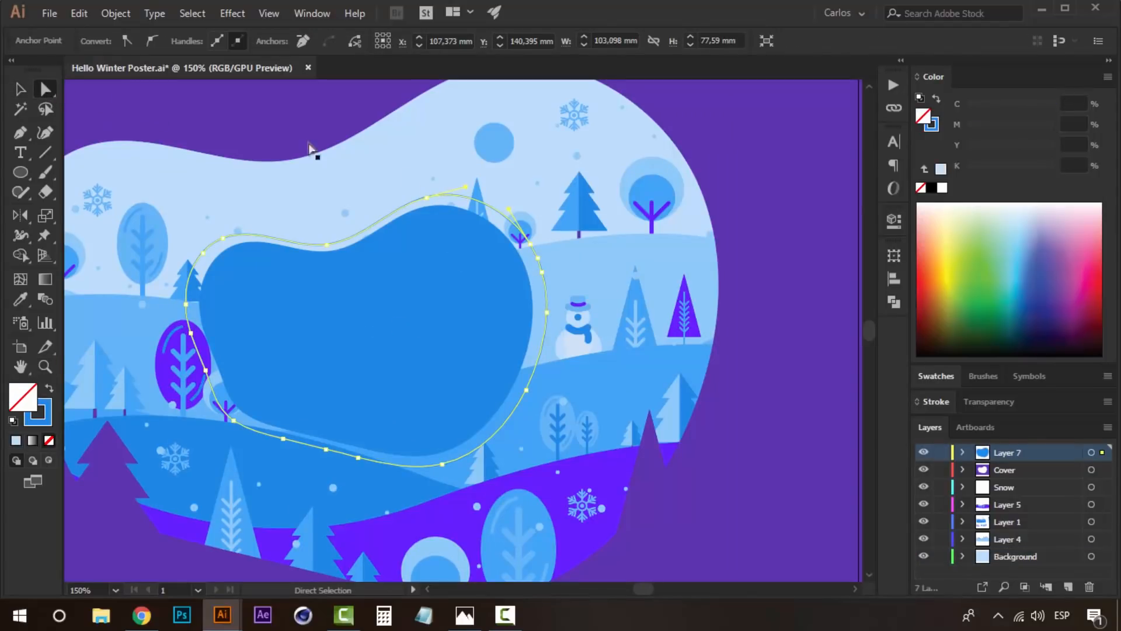
{"action": "left_click", "coordinate": [327, 244]}
{"action": "key", "text": "Delete"}
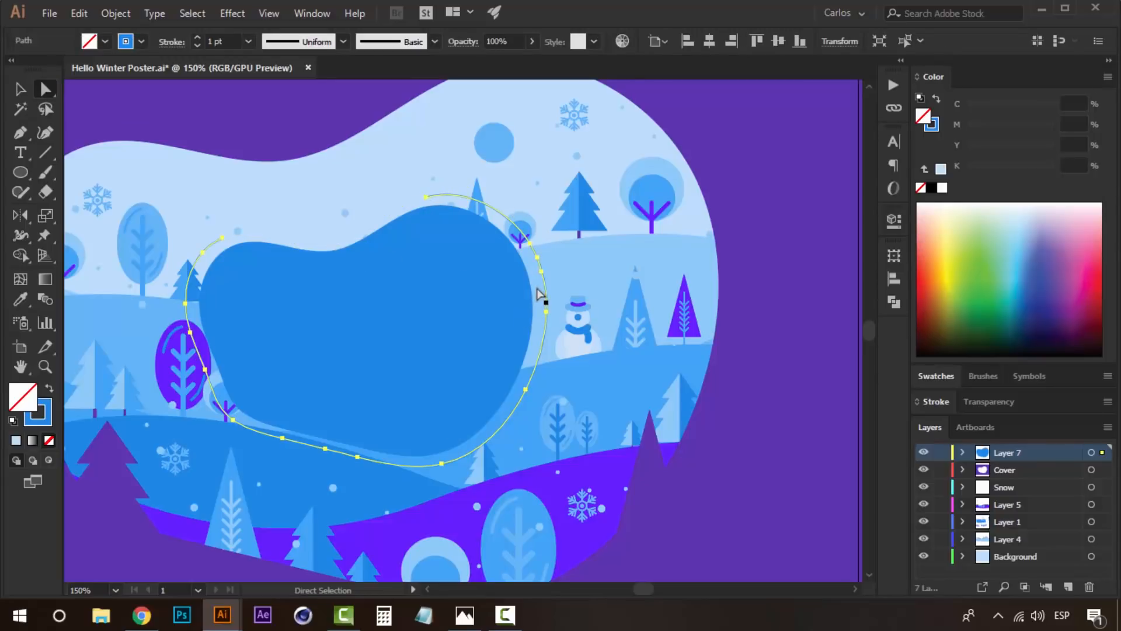
{"action": "left_click", "coordinate": [442, 463]}
{"action": "key", "text": "Delete"}
{"action": "left_click", "coordinate": [233, 419]}
{"action": "key", "text": "Delete"}
- Examine the blue blob and its broken outline against the whole poster
{"action": "left_click", "coordinate": [798, 404]}
{"action": "key", "text": "z"}
{"action": "left_click", "coordinate": [592, 353], "text": "alt"}
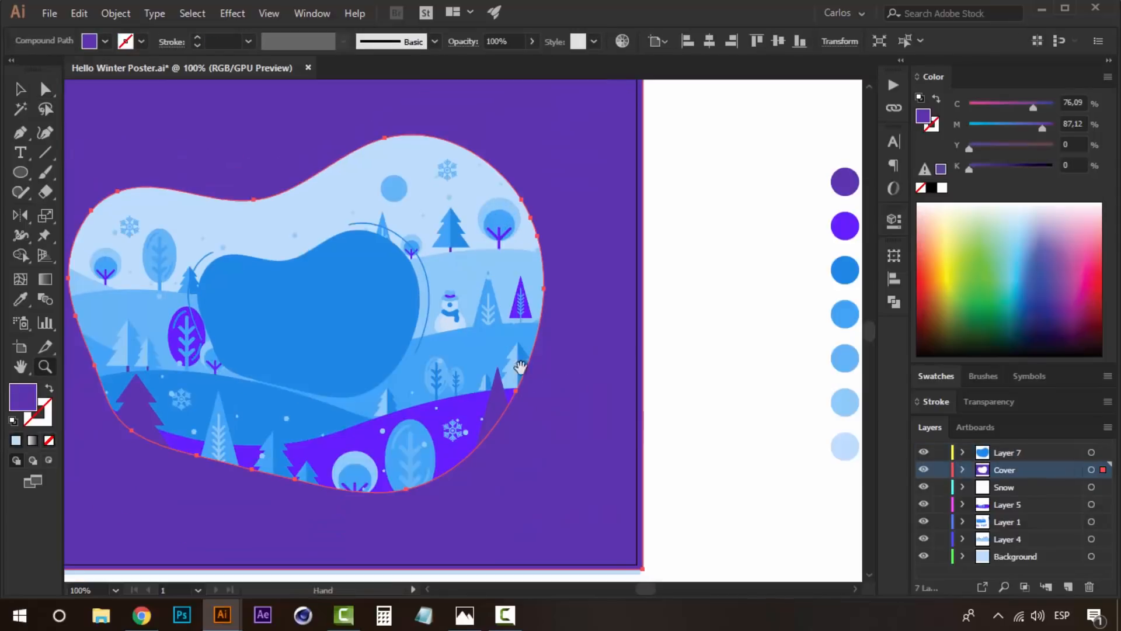
{"action": "left_click_drag", "start_coordinate": [519, 365], "coordinate": [541, 387]}
{"action": "key", "text": "v"}
{"action": "left_click", "coordinate": [713, 417]}
{"action": "key", "text": "z"}
{"action": "left_click", "coordinate": [348, 377]}
{"action": "key", "text": "v"}
{"action": "left_click", "coordinate": [411, 350]}
{"action": "left_click_drag", "start_coordinate": [493, 346], "coordinate": [361, 390]}
{"action": "left_click", "coordinate": [856, 456]}
- Duplicate the blue blob in place, enlarge the copy beyond the broken outline and turn its fill into a stroke
{"action": "left_click", "coordinate": [430, 300]}
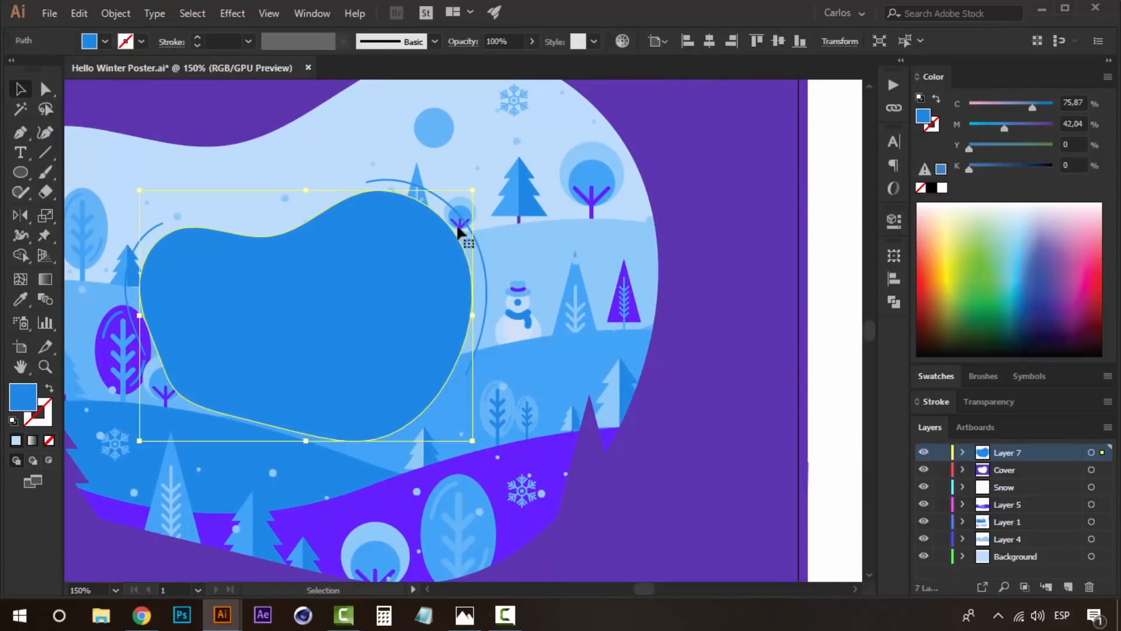
{"action": "left_click_drag", "start_coordinate": [475, 190], "coordinate": [506, 170]}
{"action": "key", "text": "ctrl+z"}
{"action": "key", "text": "v"}
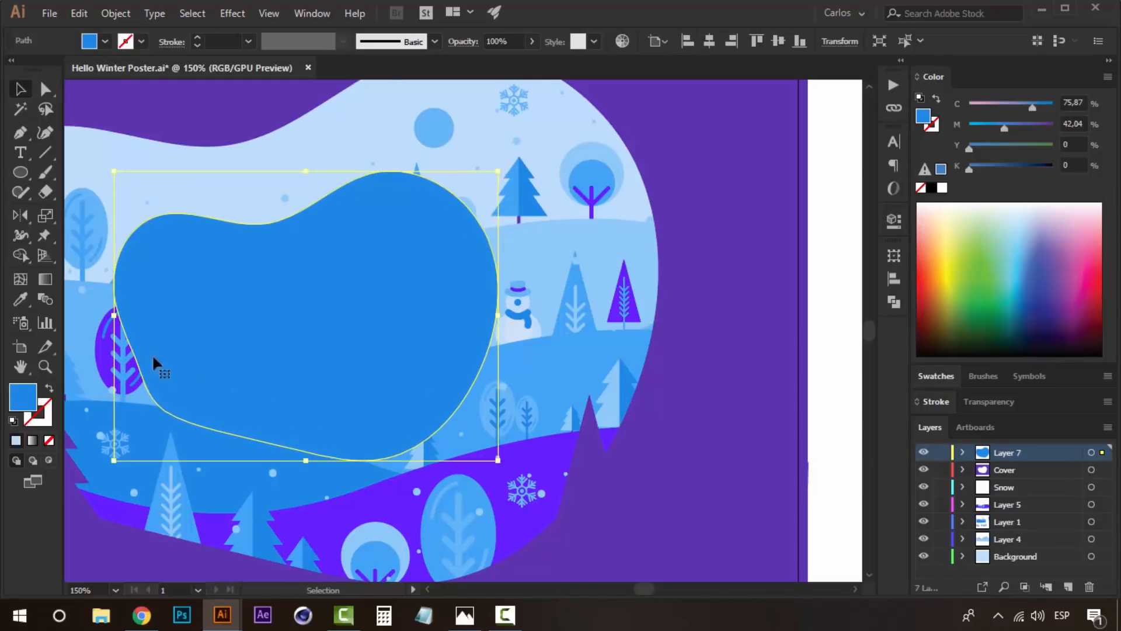
{"action": "left_click", "coordinate": [49, 388]}
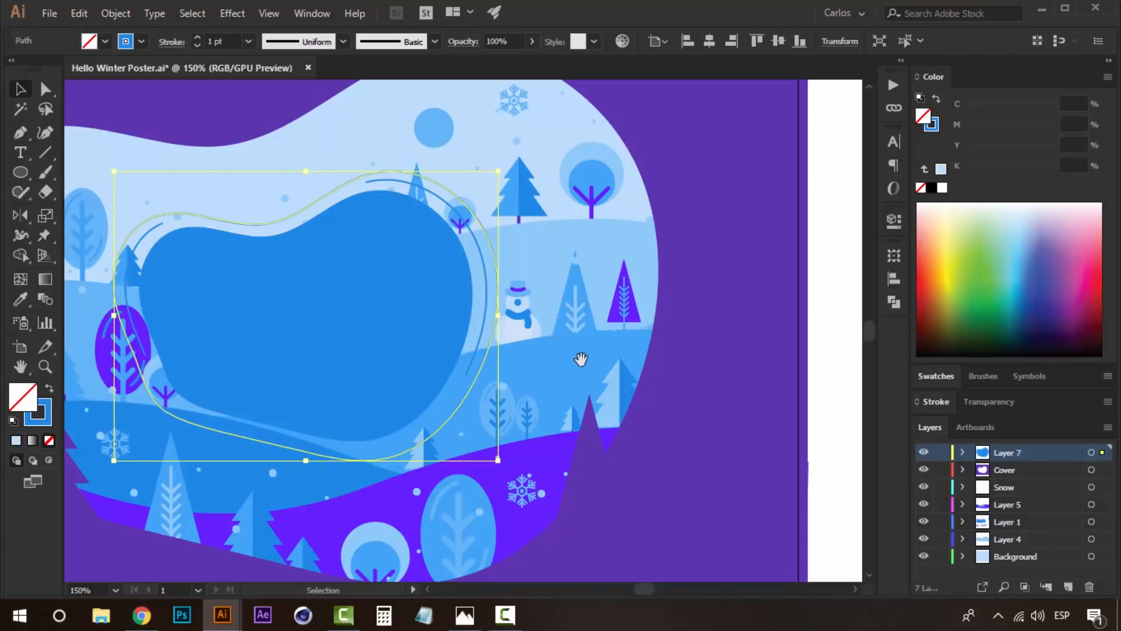
- Recolor the larger outline's stroke with the light blue of the sixth palette swatch
{"action": "scroll", "coordinate": [577, 361], "scroll_direction": "right", "scroll_amount": 6}
{"action": "key", "text": "i"}
{"action": "left_click", "coordinate": [714, 494]}
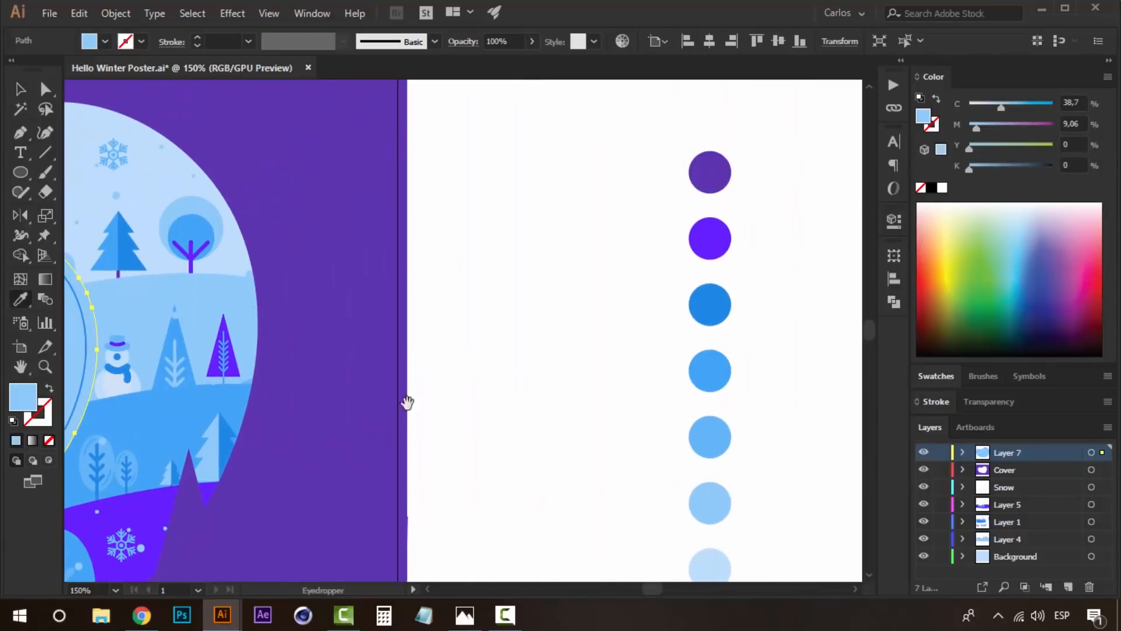
{"action": "scroll", "coordinate": [552, 441], "scroll_direction": "left", "scroll_amount": 6}
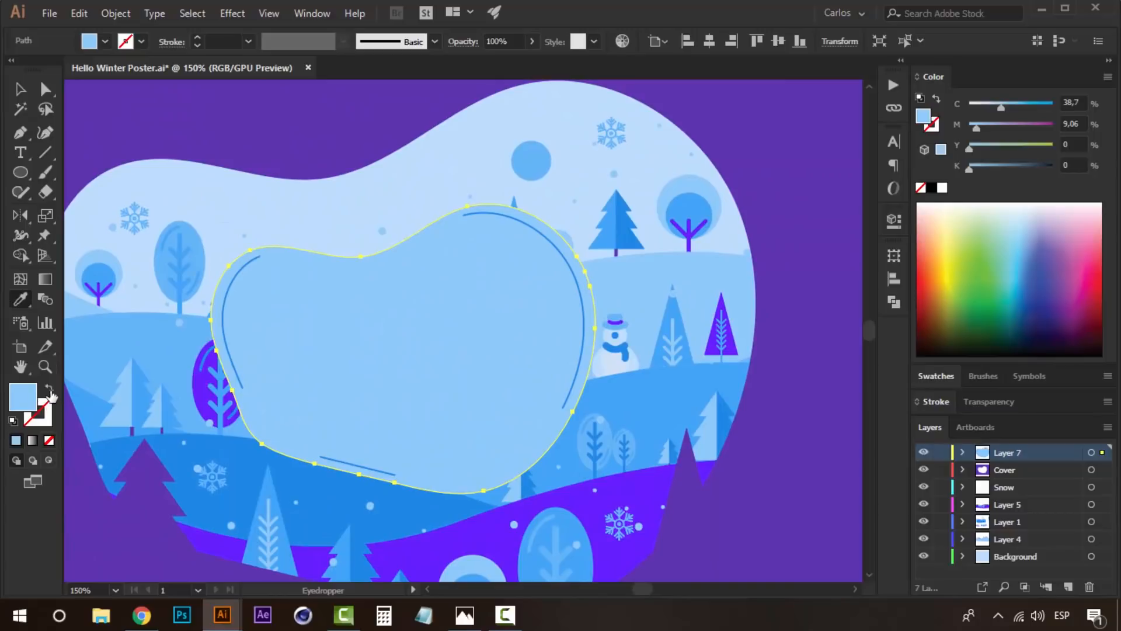
{"action": "left_click", "coordinate": [50, 388]}
- Open gaps in the larger light blue outline by deleting its anchor points at the upper-right curve and lower-right side
{"action": "key", "text": "a"}
{"action": "left_click", "coordinate": [360, 255]}
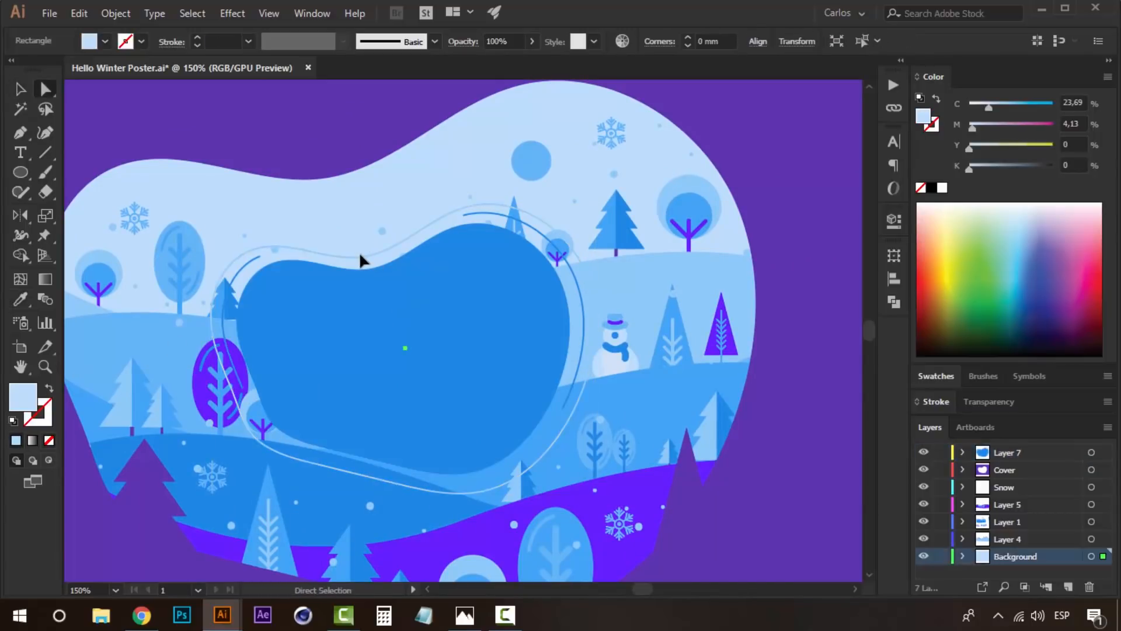
{"action": "left_click", "coordinate": [494, 205]}
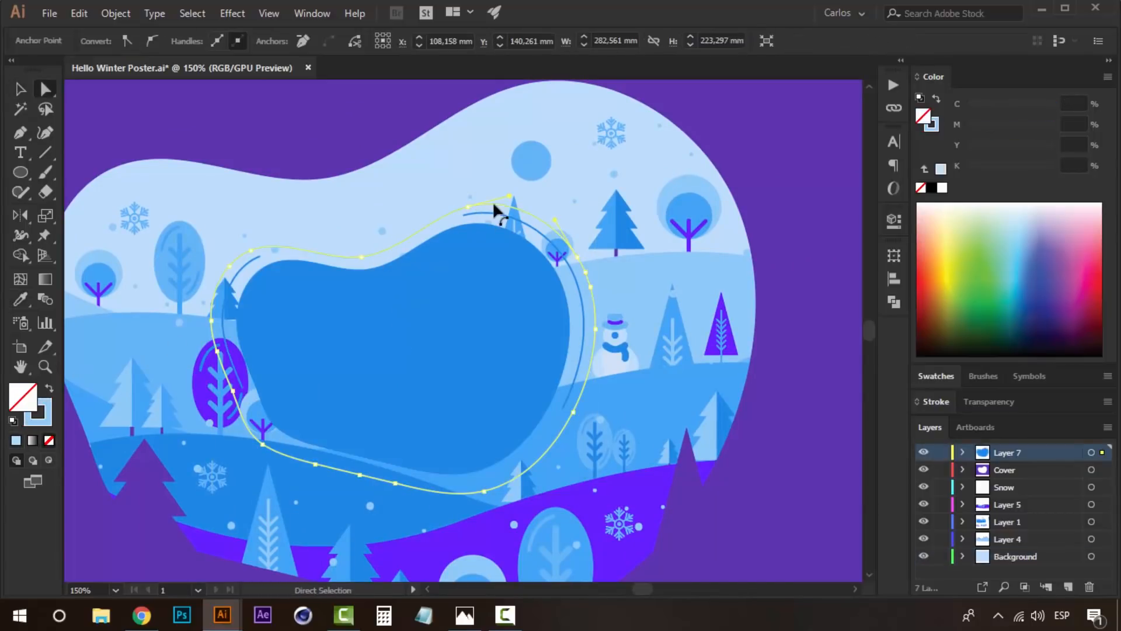
{"action": "left_click", "coordinate": [577, 257]}
{"action": "key", "text": "Delete"}
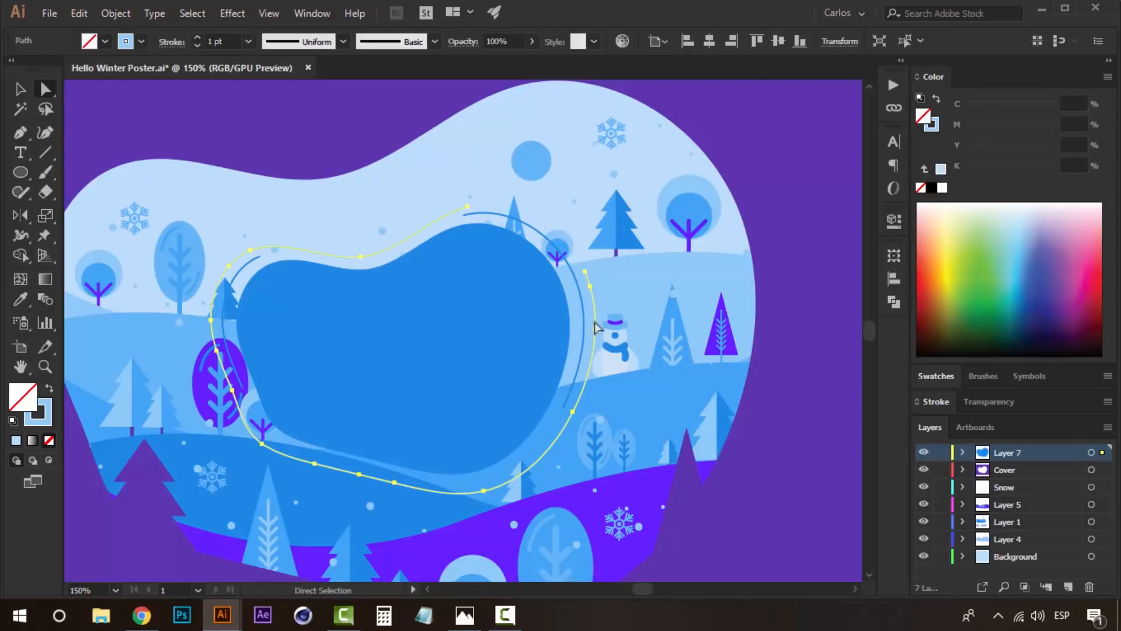
{"action": "left_click", "coordinate": [572, 411]}
{"action": "key", "text": "Delete"}
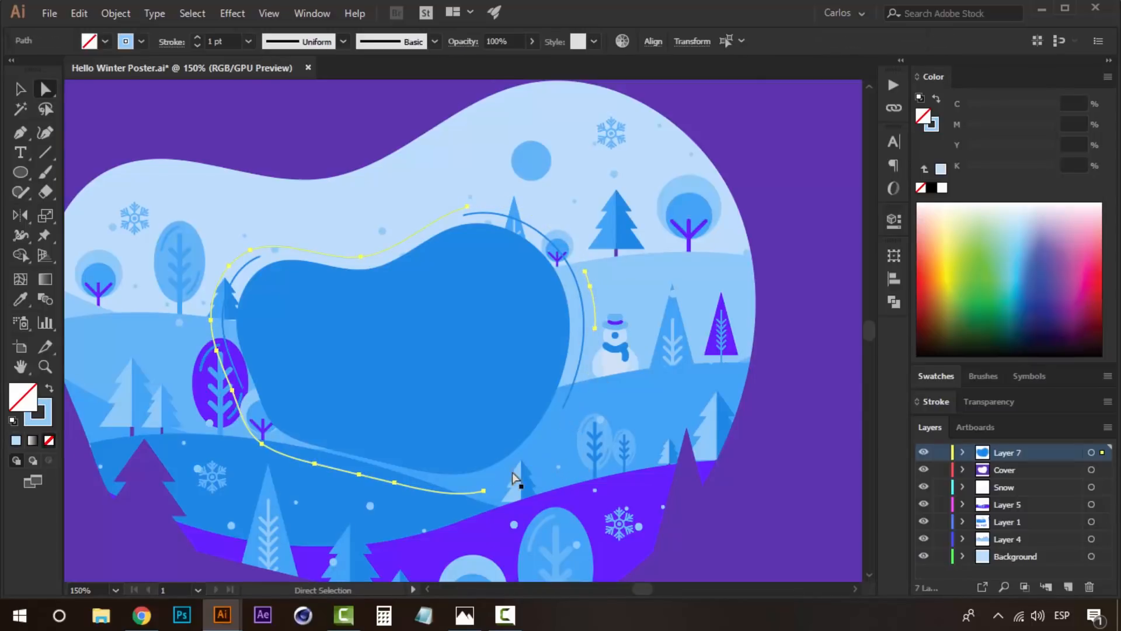
- Break the light blue outline further by deleting its anchor points at the lower-left corner and the left side
{"action": "left_click", "coordinate": [313, 462]}
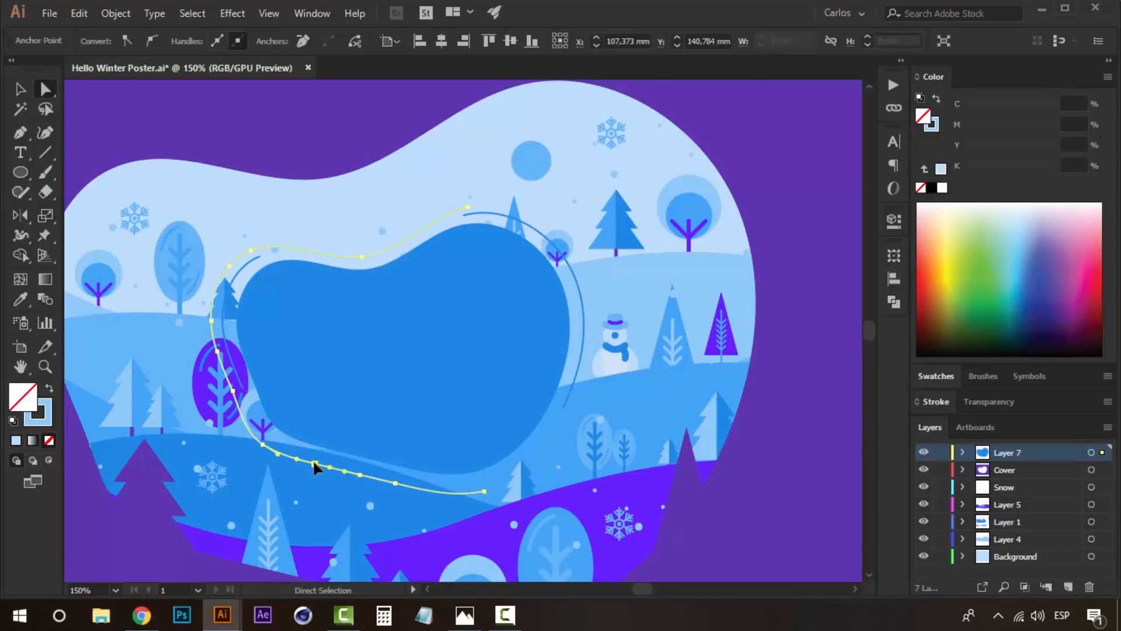
{"action": "left_click", "coordinate": [262, 446]}
{"action": "key", "text": "Delete"}
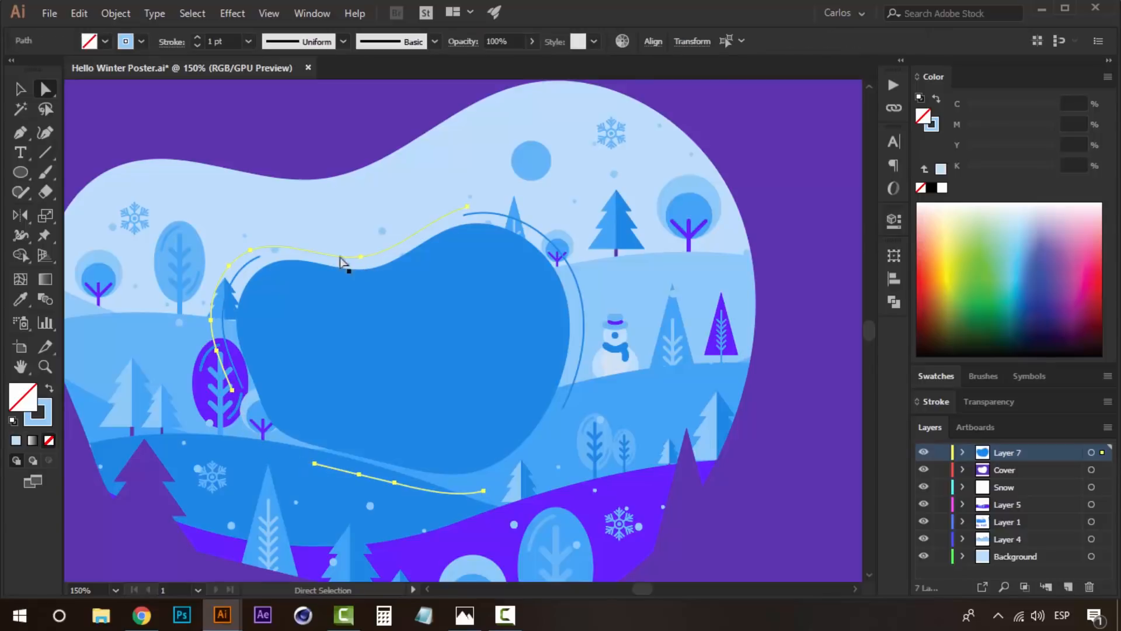
{"action": "left_click", "coordinate": [211, 319]}
{"action": "key", "text": "Delete"}
{"action": "left_click", "coordinate": [760, 338]}
{"action": "key", "text": "v"}
{"action": "key", "text": "ctrl+minus"}
{"action": "left_click", "coordinate": [824, 378]}
- Add a text line reading "Hello" on the central blue blob
{"action": "key", "text": "z"}
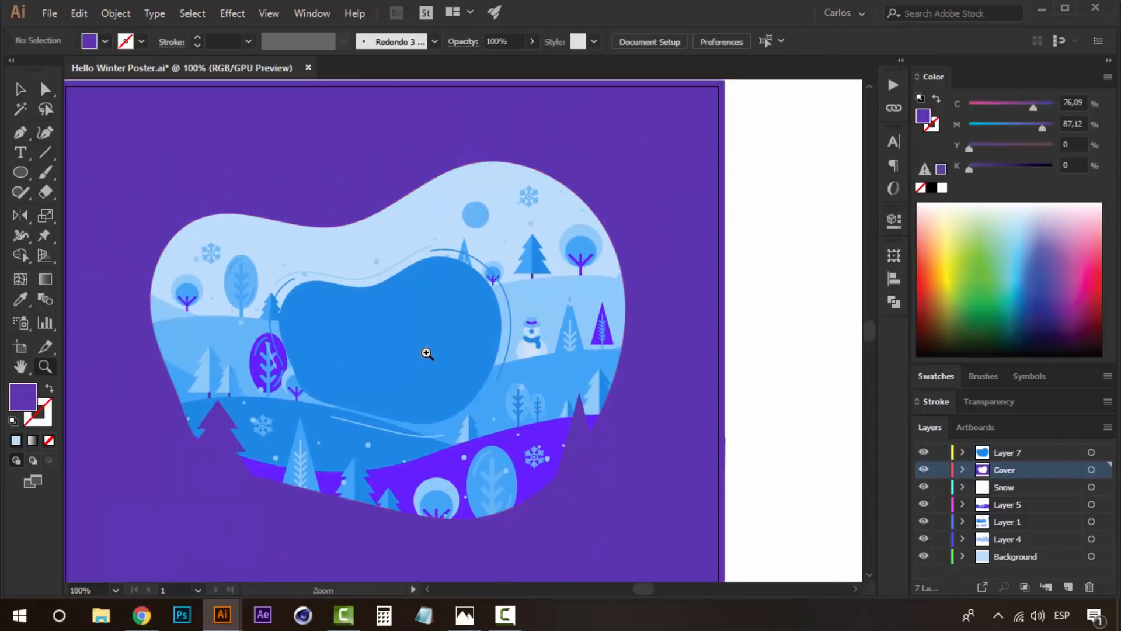
{"action": "left_click", "coordinate": [437, 353]}
{"action": "left_click_drag", "start_coordinate": [435, 352], "coordinate": [463, 386]}
{"action": "key", "text": "v"}
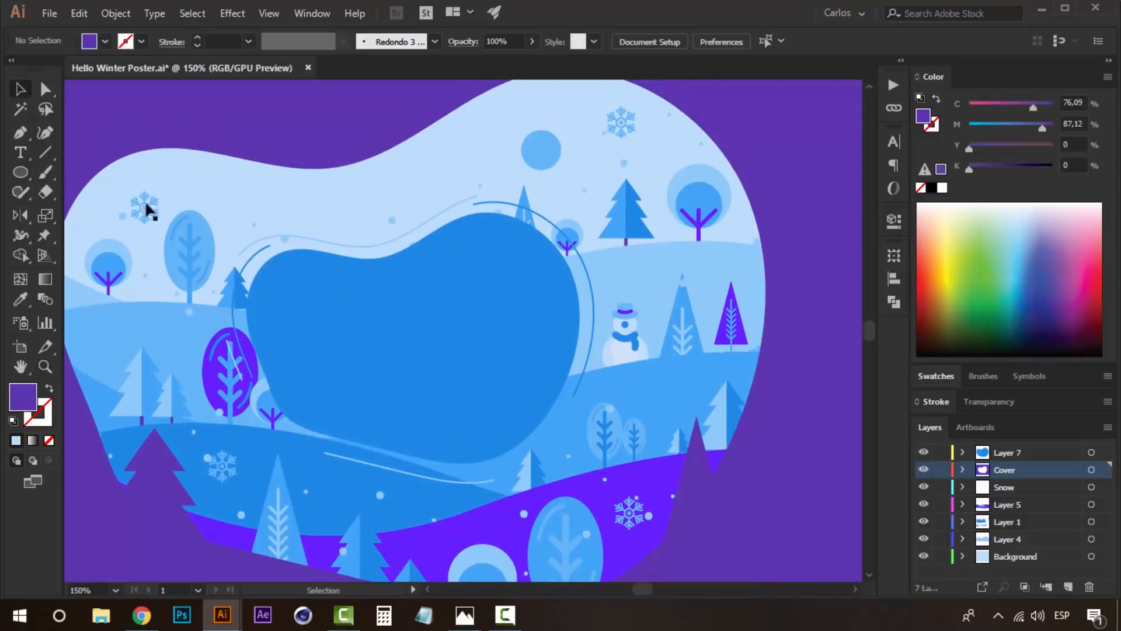
{"action": "left_click", "coordinate": [21, 153]}
{"action": "left_click", "coordinate": [321, 345]}
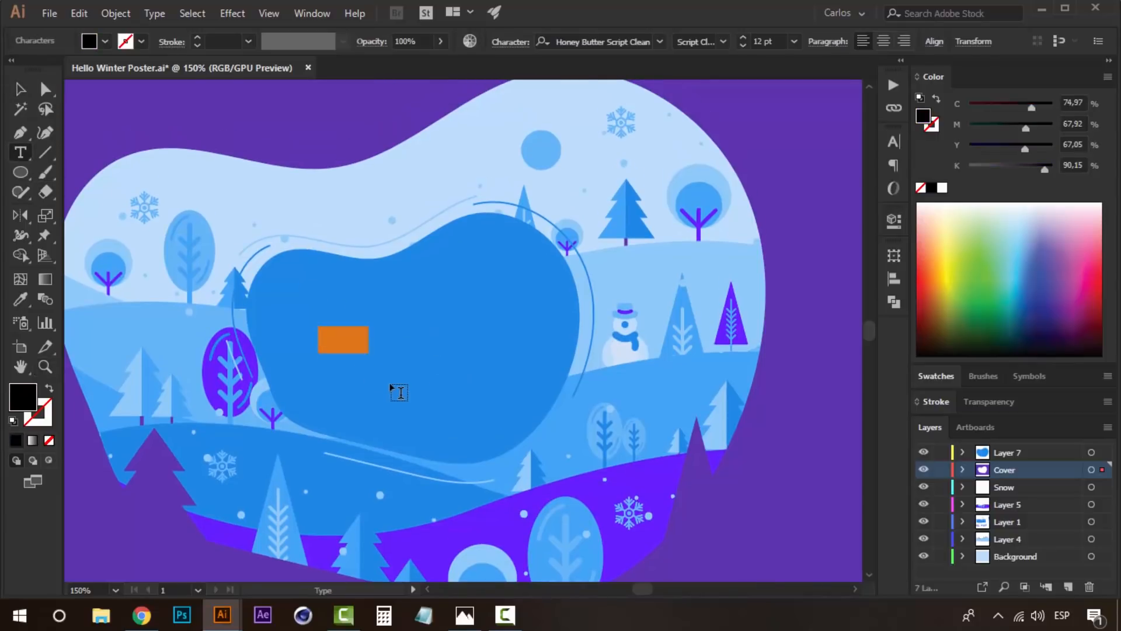
{"action": "key", "text": "BackSpace"}
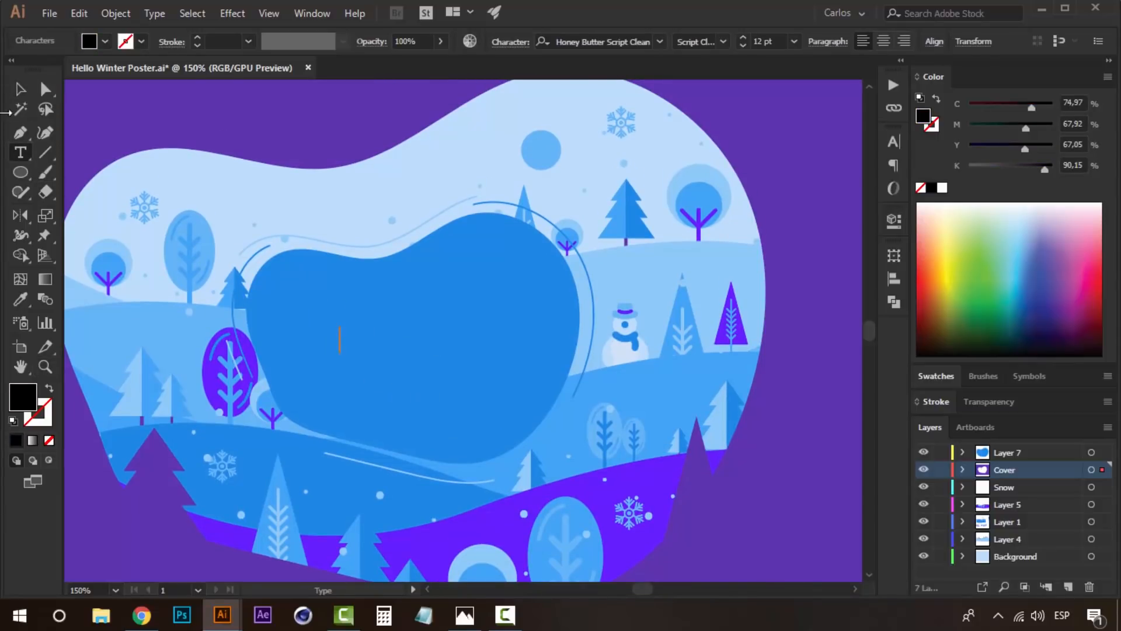
{"action": "left_click", "coordinate": [20, 89]}
- Create a new layer above Layer 7 and move the Hello text onto it
{"action": "left_click", "coordinate": [1014, 452]}
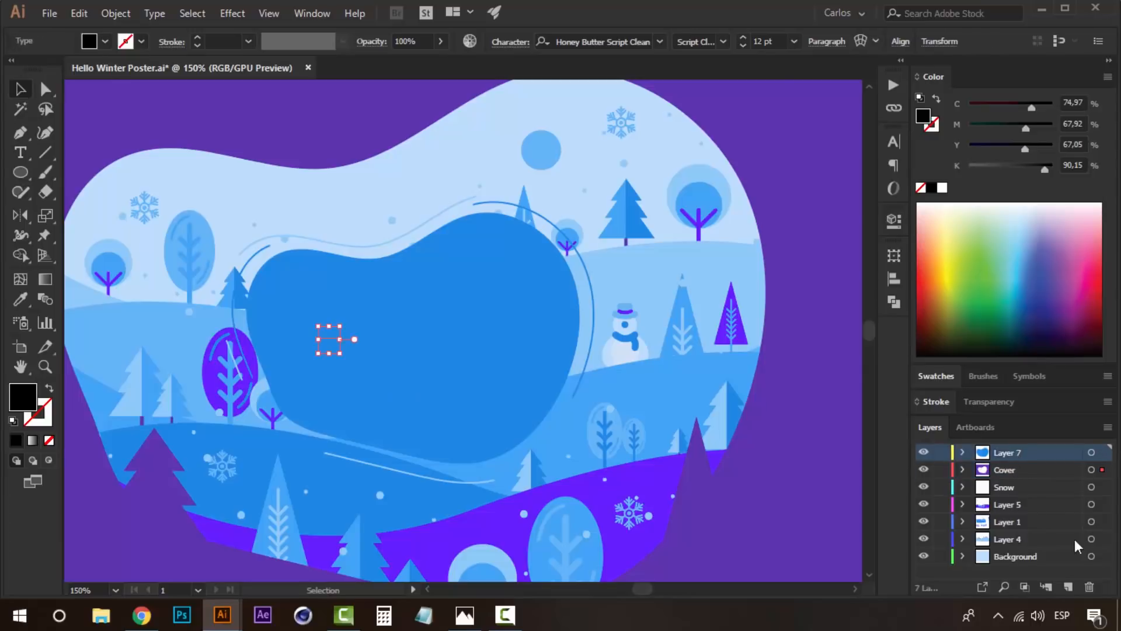
{"action": "left_click", "coordinate": [1068, 586]}
{"action": "right_click", "coordinate": [493, 295]}
{"action": "mouse_move", "coordinate": [738, 513]}
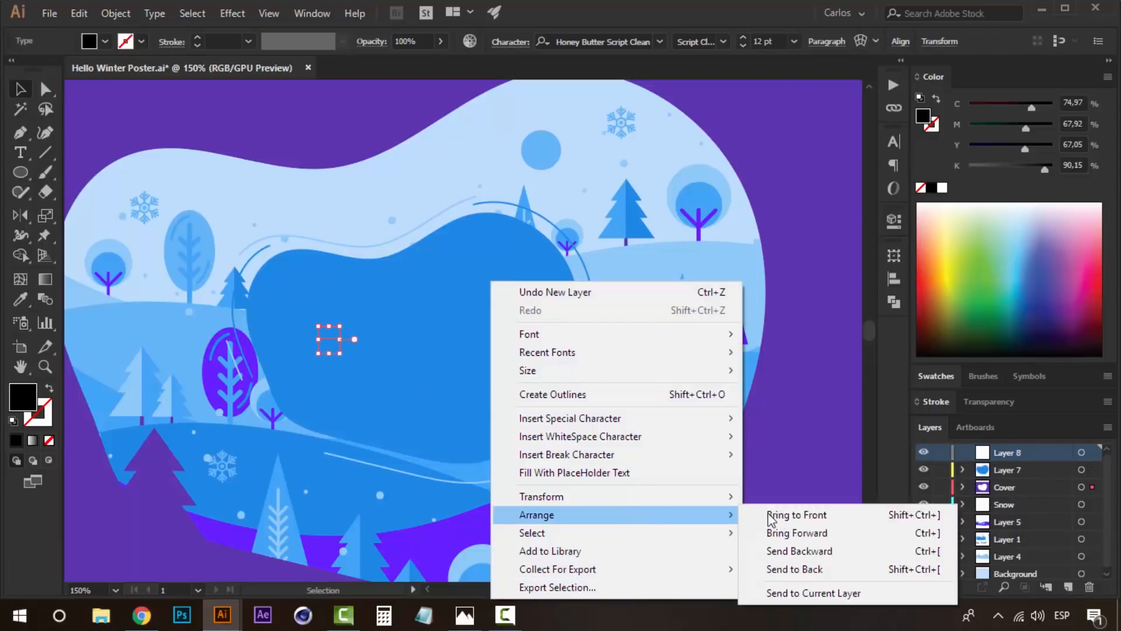
{"action": "left_click", "coordinate": [808, 587]}
- Enlarge the Hello text to about 102.5 pt and place it over the upper part of the blue blob
{"action": "left_click_drag", "start_coordinate": [344, 324], "coordinate": [569, 143]}
{"action": "left_click_drag", "start_coordinate": [435, 199], "coordinate": [447, 280]}
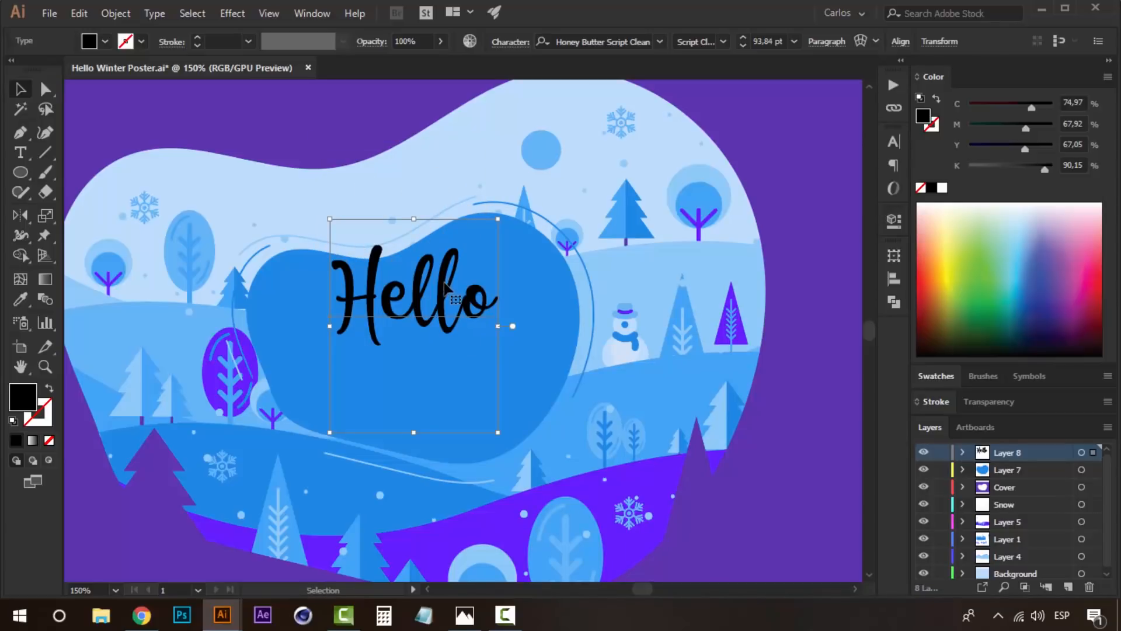
{"action": "left_click_drag", "start_coordinate": [497, 218], "coordinate": [506, 208]}
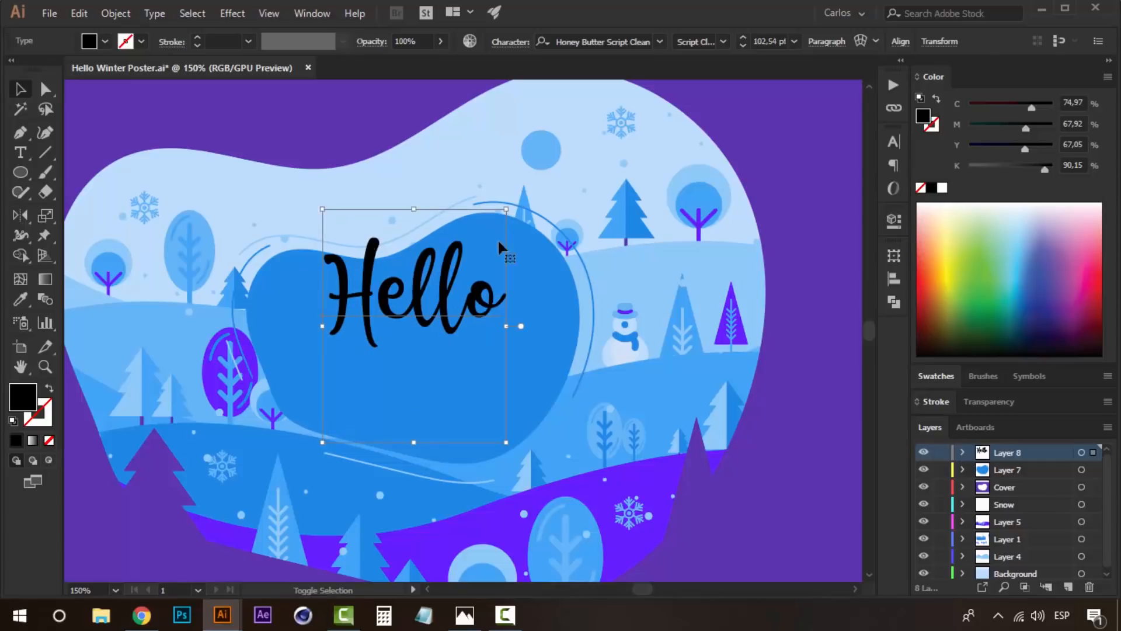
- Duplicate the Hello text directly below and change the copy to "Winter"
{"action": "left_click_drag", "start_coordinate": [441, 289], "coordinate": [440, 409]}
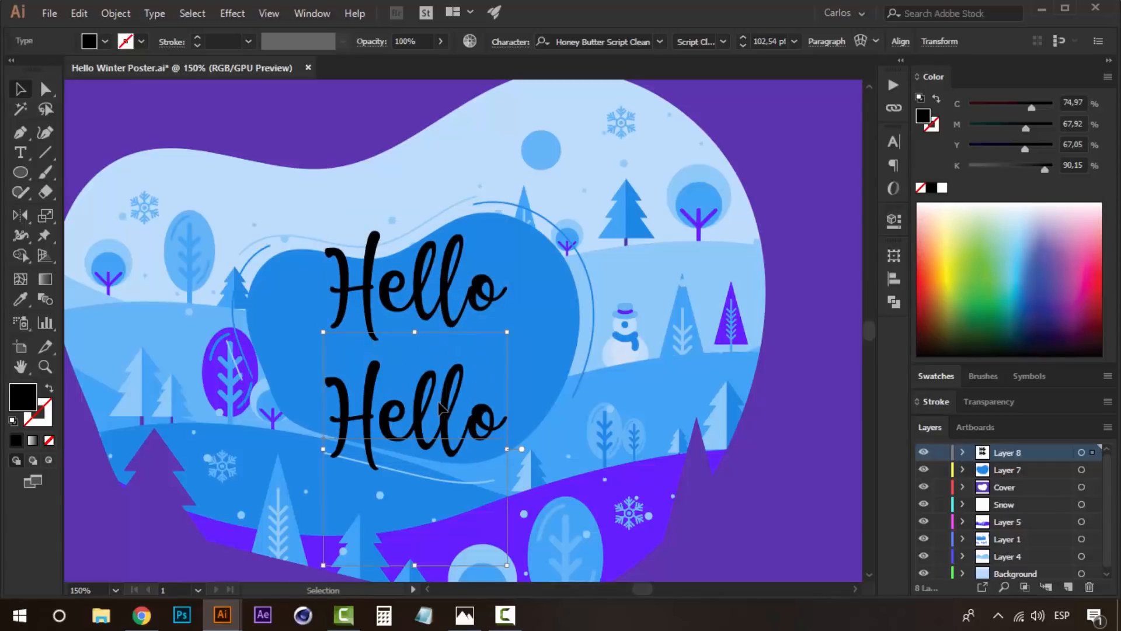
{"action": "double_click", "coordinate": [439, 407]}
{"action": "double_click", "coordinate": [439, 407]}
{"action": "type", "text": "Winter"}
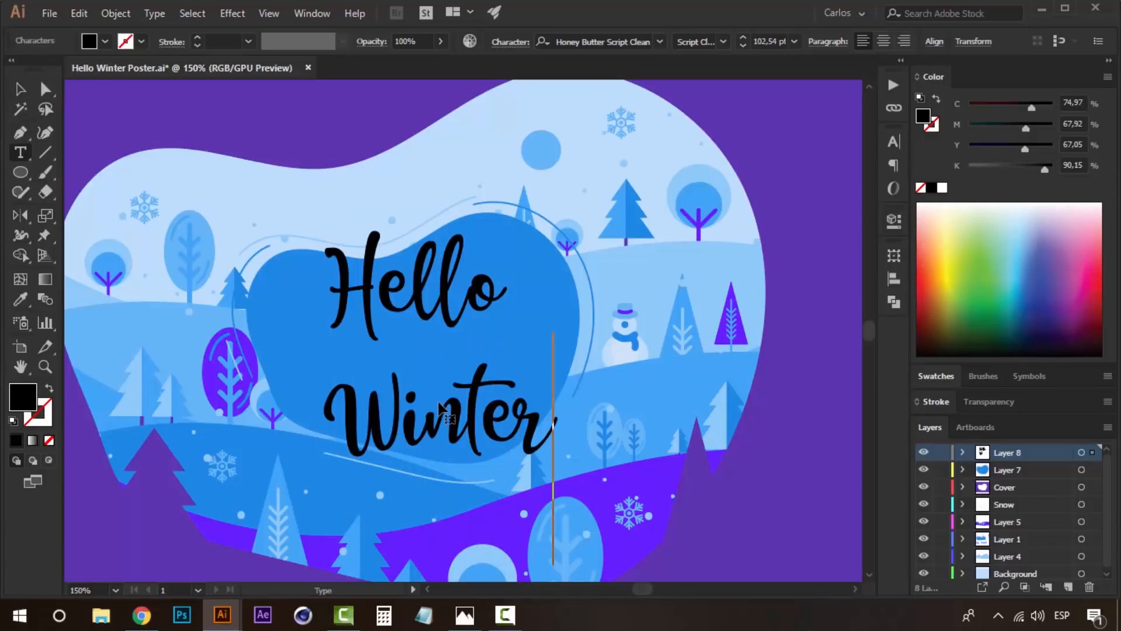
{"action": "left_click", "coordinate": [20, 89]}
- Set the Winter text in the "stronger" font, then move it closer under Hello and enlarge it to about 112 pt
{"action": "left_click", "coordinate": [617, 42]}
{"action": "type", "text": "stronger"}
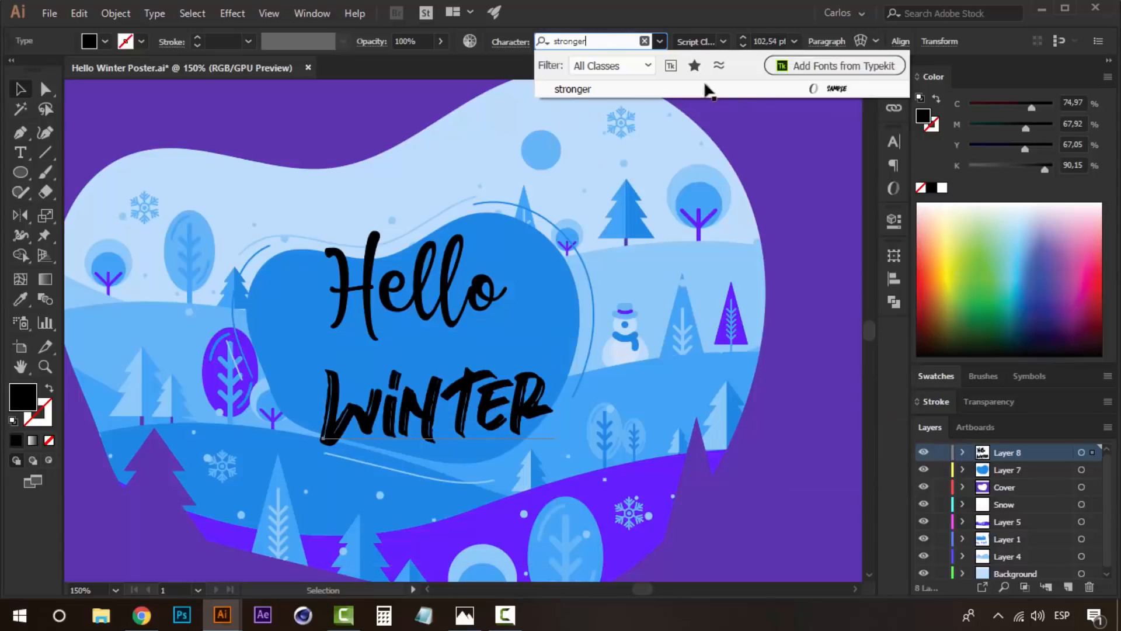
{"action": "left_click", "coordinate": [700, 91]}
{"action": "left_click_drag", "start_coordinate": [499, 406], "coordinate": [486, 385]}
{"action": "left_click_drag", "start_coordinate": [543, 314], "coordinate": [553, 312]}
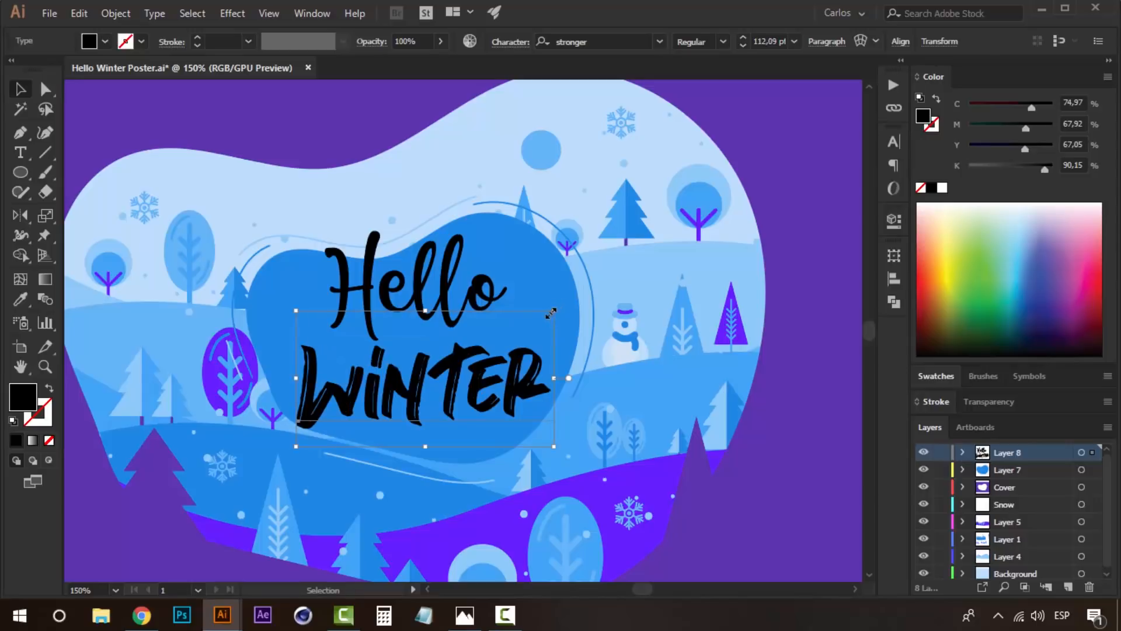
- Convert the Hello and Winter texts to outlines
{"action": "left_click", "coordinate": [444, 271], "text": "shift"}
{"action": "key", "text": "ctrl+shift+o"}
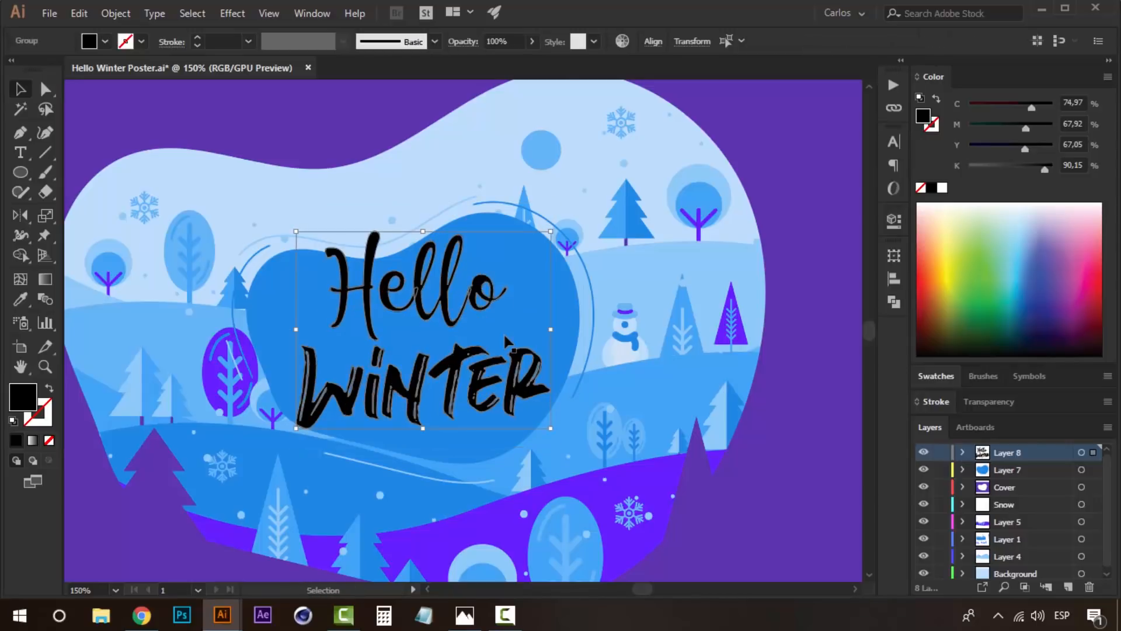
{"action": "left_click", "coordinate": [615, 513]}
- Scale up the Hello and Winter lettering together about their shared centre so they overlap the blob's edges
{"action": "left_click", "coordinate": [519, 376]}
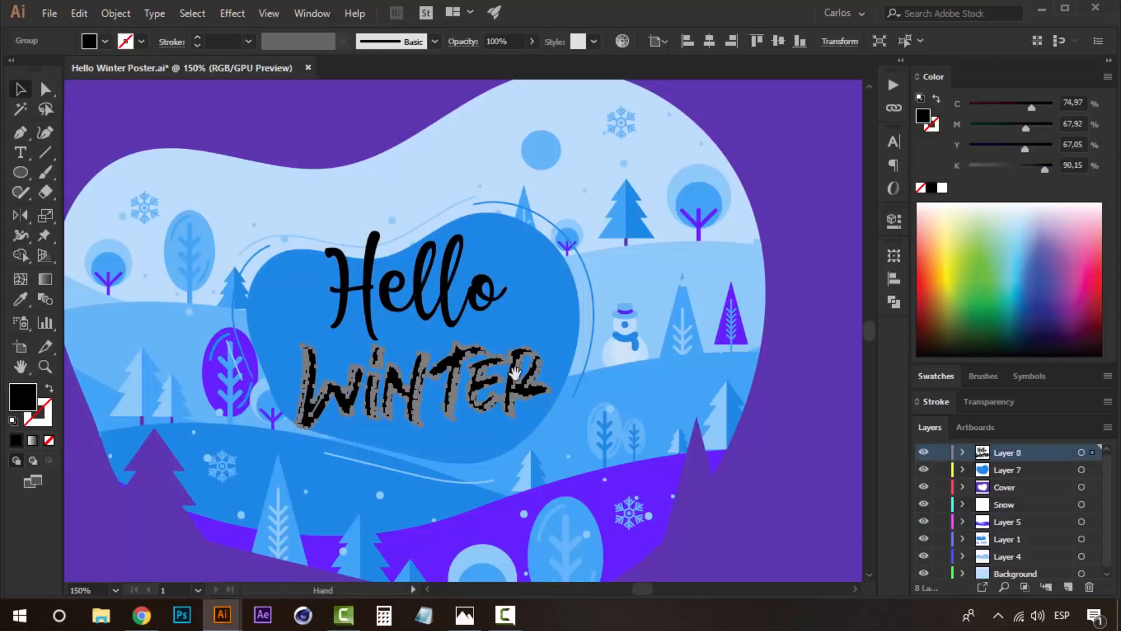
{"action": "key", "text": "space"}
{"action": "left_click_drag", "start_coordinate": [498, 368], "coordinate": [509, 379]}
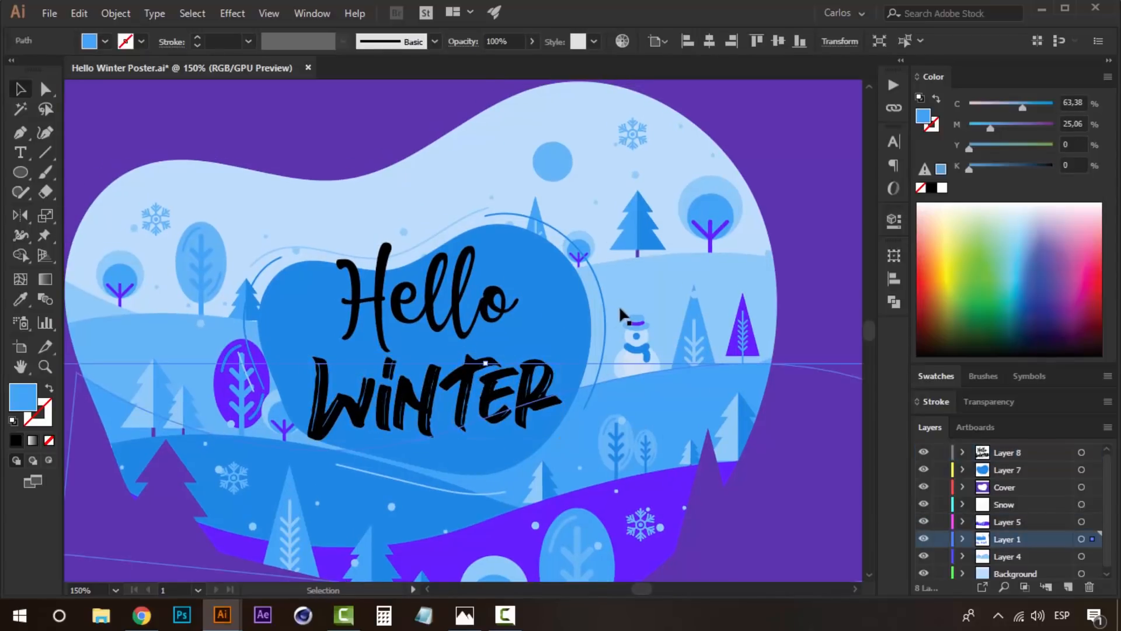
{"action": "left_click", "coordinate": [502, 312], "text": "shift"}
{"action": "left_click_drag", "start_coordinate": [562, 242], "coordinate": [587, 226]}
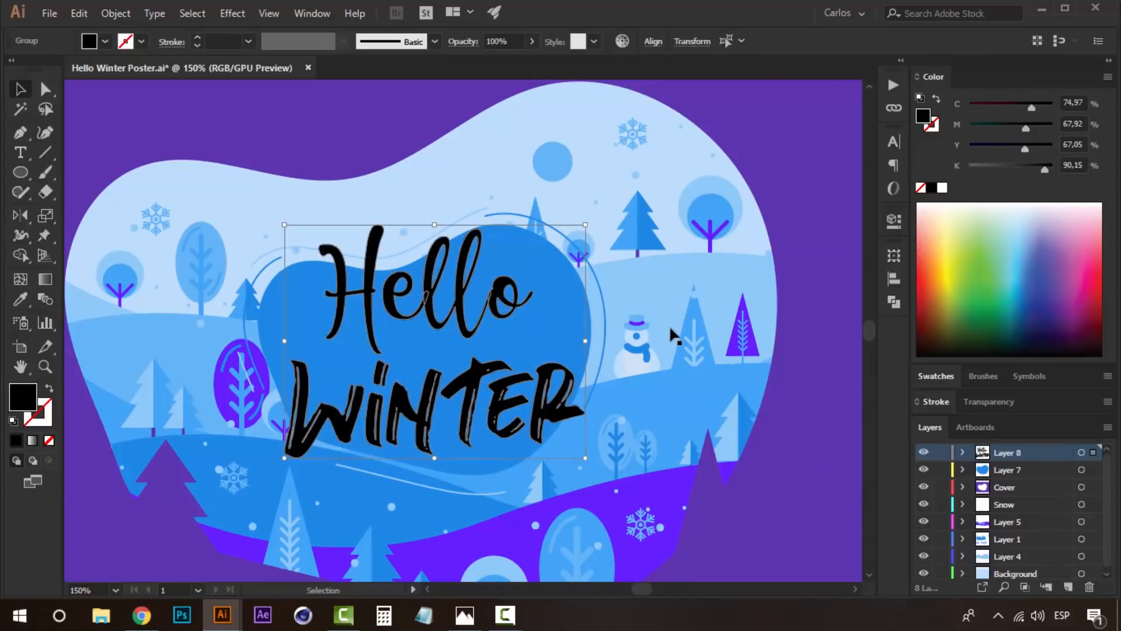
- Enlarge the Winter lettering further on its own and shift it to sit centred beneath Hello
{"action": "left_click", "coordinate": [670, 332]}
{"action": "left_click", "coordinate": [570, 395]}
{"action": "left_click", "coordinate": [577, 403]}
{"action": "left_click_drag", "start_coordinate": [585, 357], "coordinate": [616, 341]}
{"action": "left_click_drag", "start_coordinate": [569, 402], "coordinate": [528, 406]}
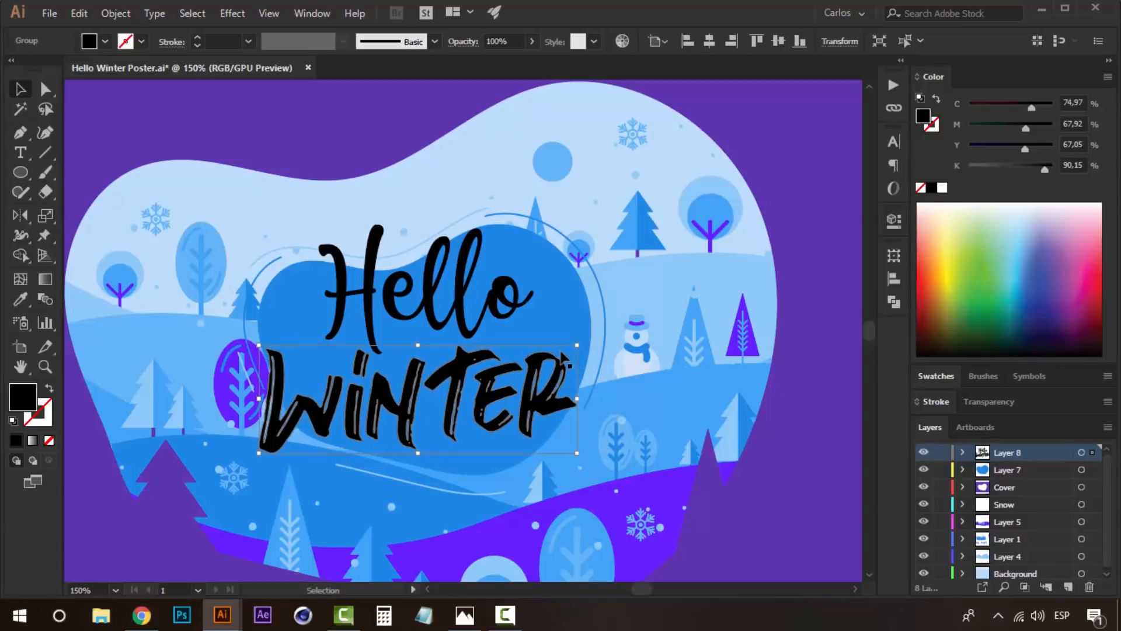
- Recolor the Hello lettering with the lightest blue of the seventh palette swatch
{"action": "left_click", "coordinate": [464, 263]}
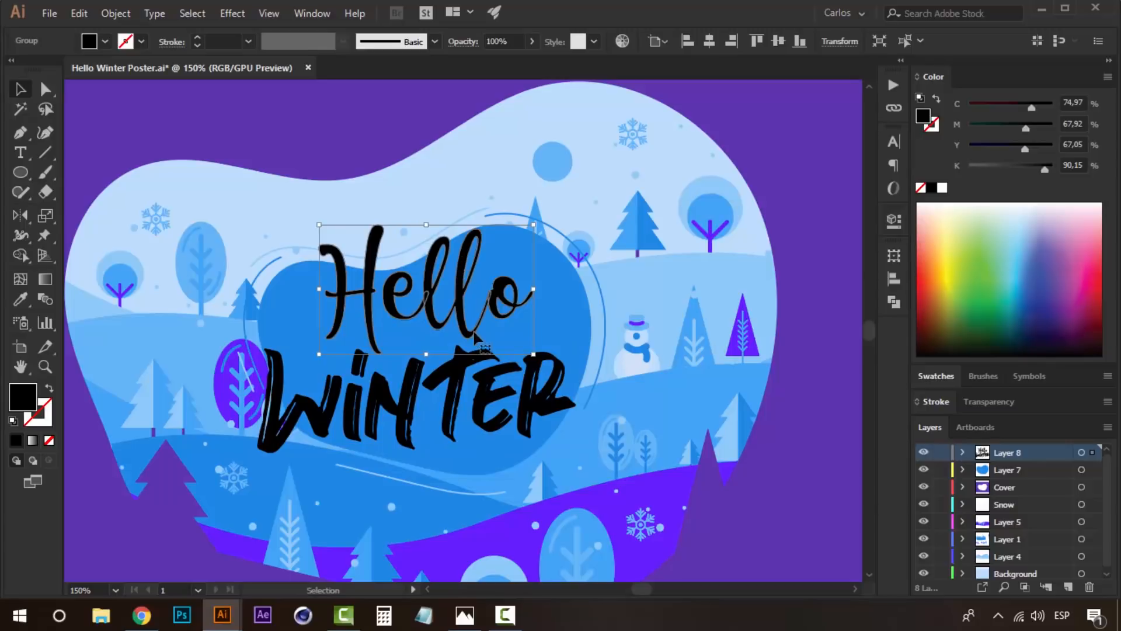
{"action": "key", "text": "z"}
{"action": "left_click", "coordinate": [475, 333], "text": "alt"}
{"action": "left_click_drag", "start_coordinate": [527, 376], "coordinate": [402, 363]}
{"action": "key", "text": "i"}
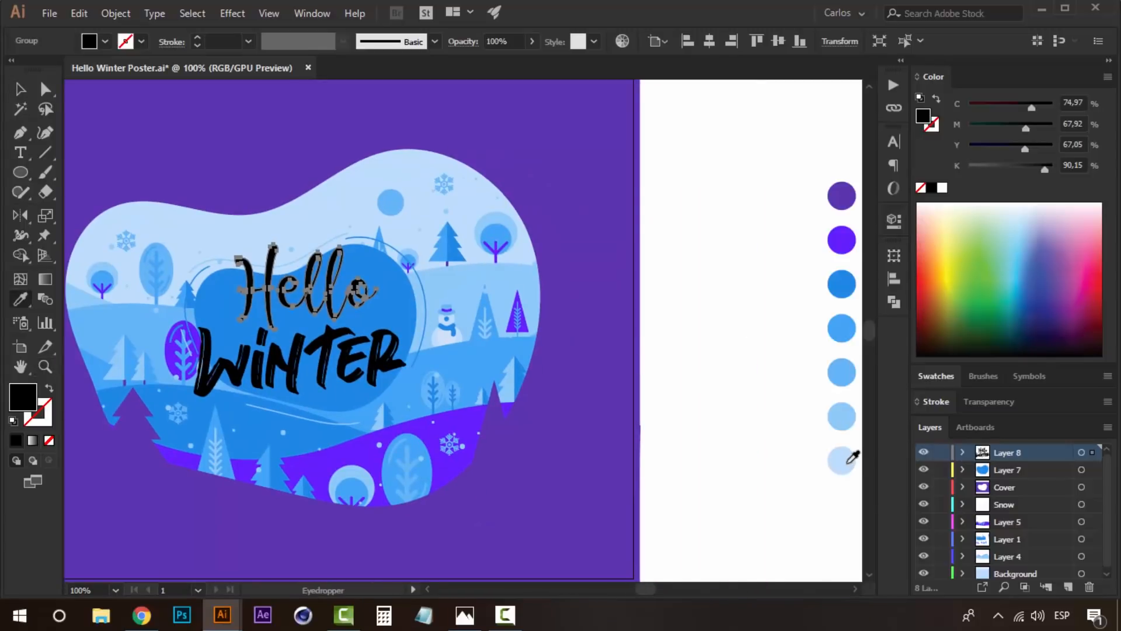
{"action": "left_click", "coordinate": [842, 460]}
{"action": "key", "text": "v"}
{"action": "left_click", "coordinate": [717, 345]}
{"action": "left_click_drag", "start_coordinate": [400, 336], "coordinate": [445, 366]}
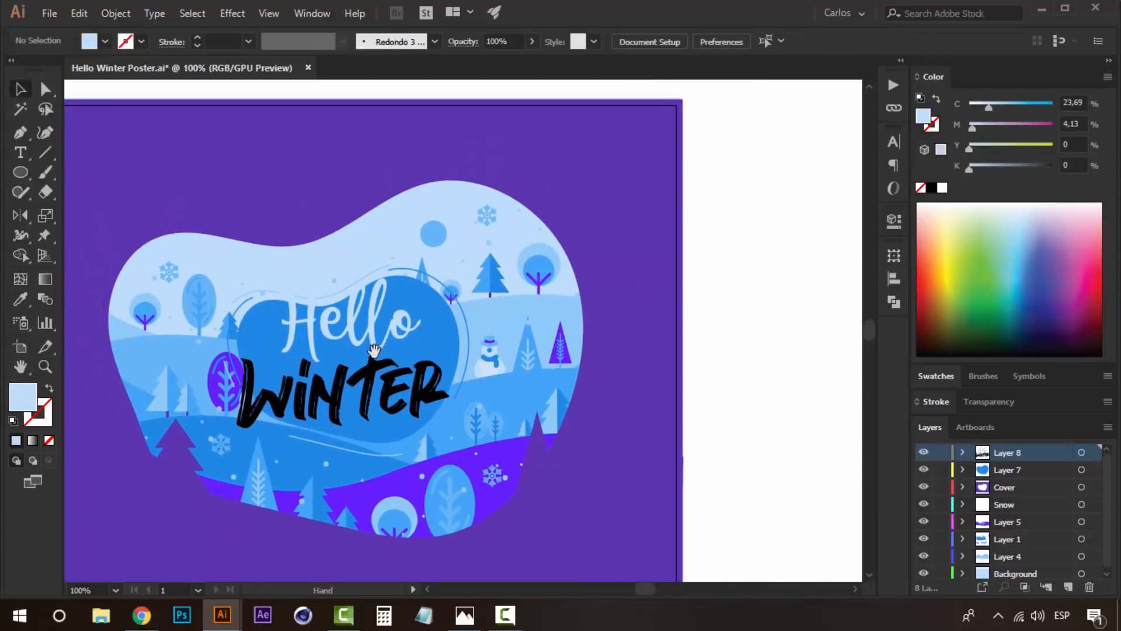
- Duplicate the Hello lettering in place and nudge one copy slightly up and to the right for an offset shadow
{"action": "key", "text": "z"}
{"action": "left_click", "coordinate": [375, 327]}
{"action": "key", "text": "v"}
{"action": "left_click_drag", "start_coordinate": [433, 322], "coordinate": [404, 330]}
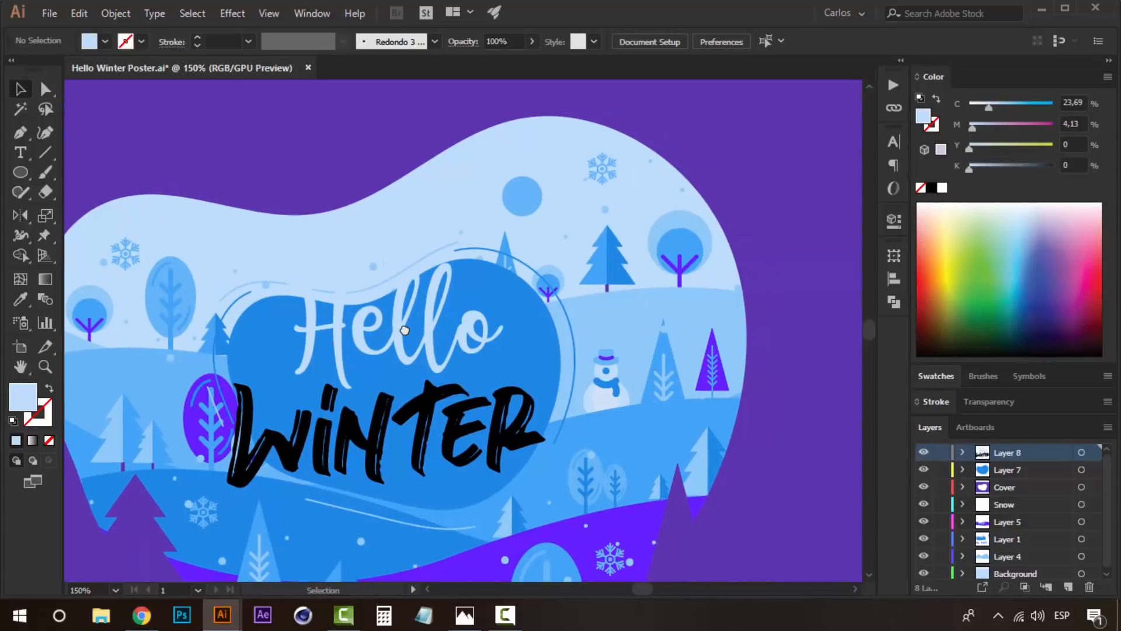
{"action": "left_click", "coordinate": [405, 331]}
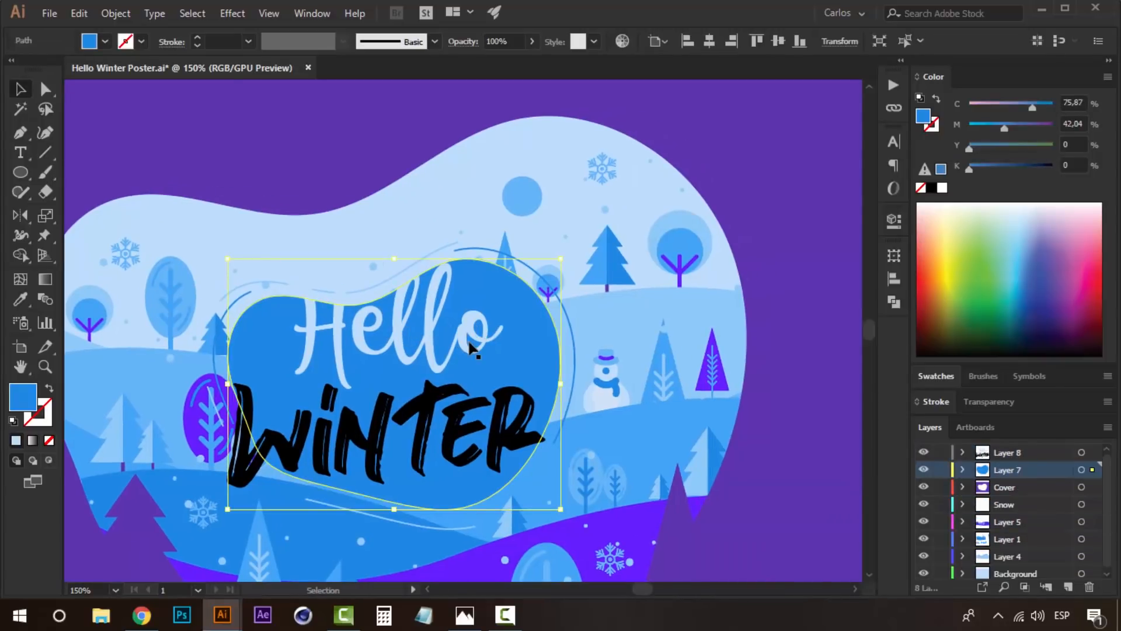
{"action": "left_click", "coordinate": [471, 342]}
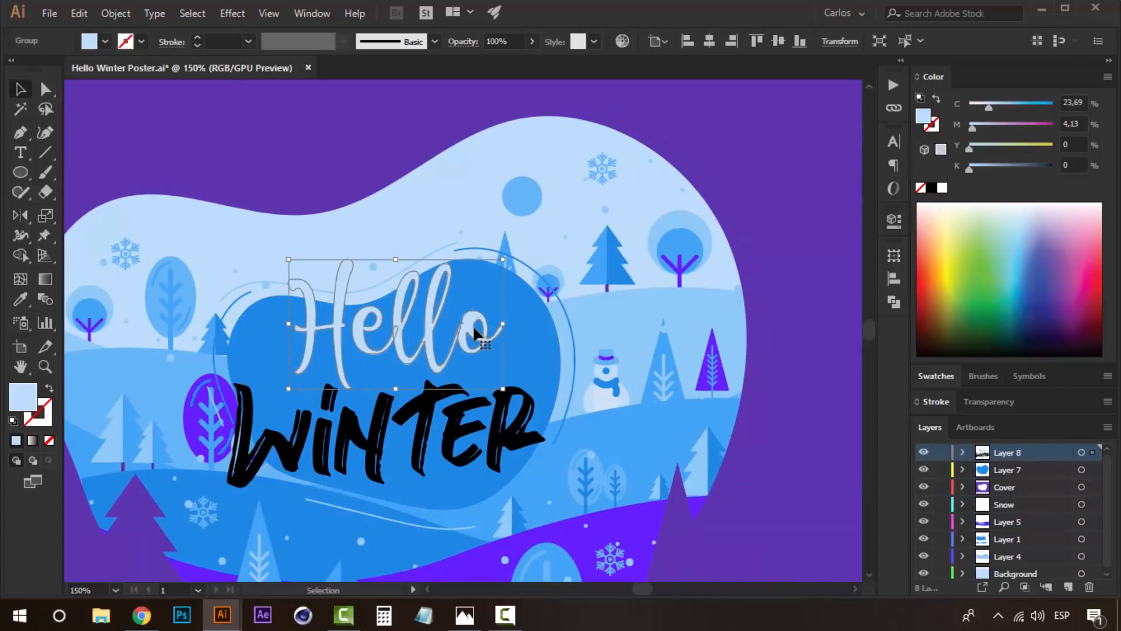
{"action": "key", "text": "Right"}
{"action": "key", "text": "Up"}
{"action": "key", "text": "Right"}
{"action": "key", "text": "Up"}
{"action": "key", "text": "Up"}
{"action": "key", "text": "Right"}
- Recolor the rear Hello copy with the light blue of the sixth palette swatch as the lettering's shadow
{"action": "key", "text": "ctrl+plus"}
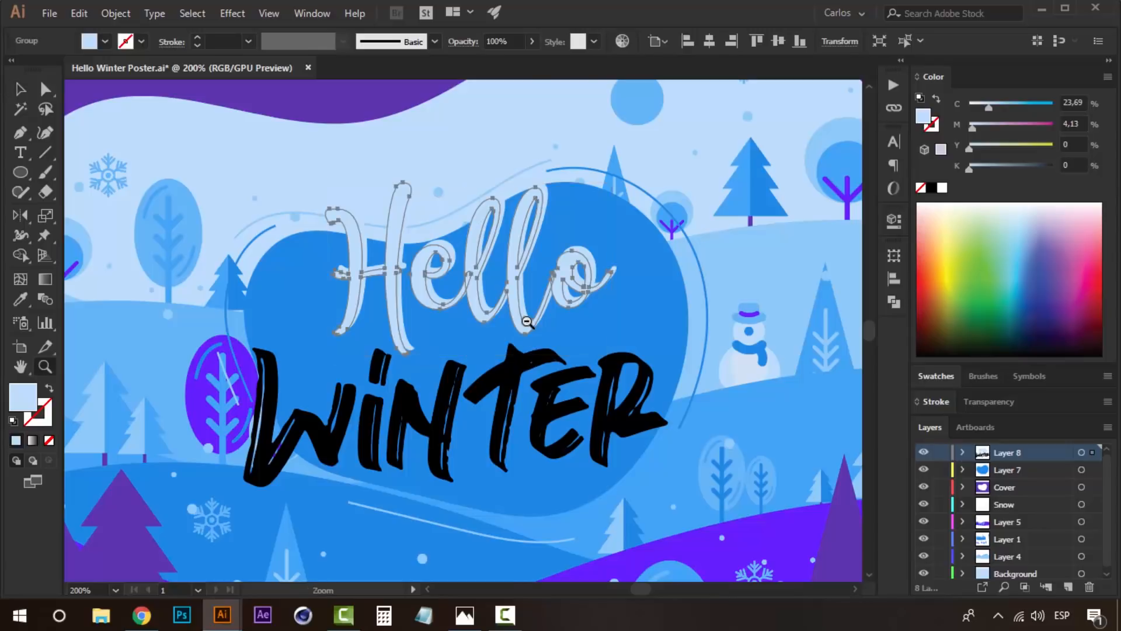
{"action": "key", "text": "ctrl+minus"}
{"action": "key", "text": "ctrl+minus"}
{"action": "key", "text": "i"}
{"action": "left_click", "coordinate": [542, 318]}
{"action": "key", "text": "v"}
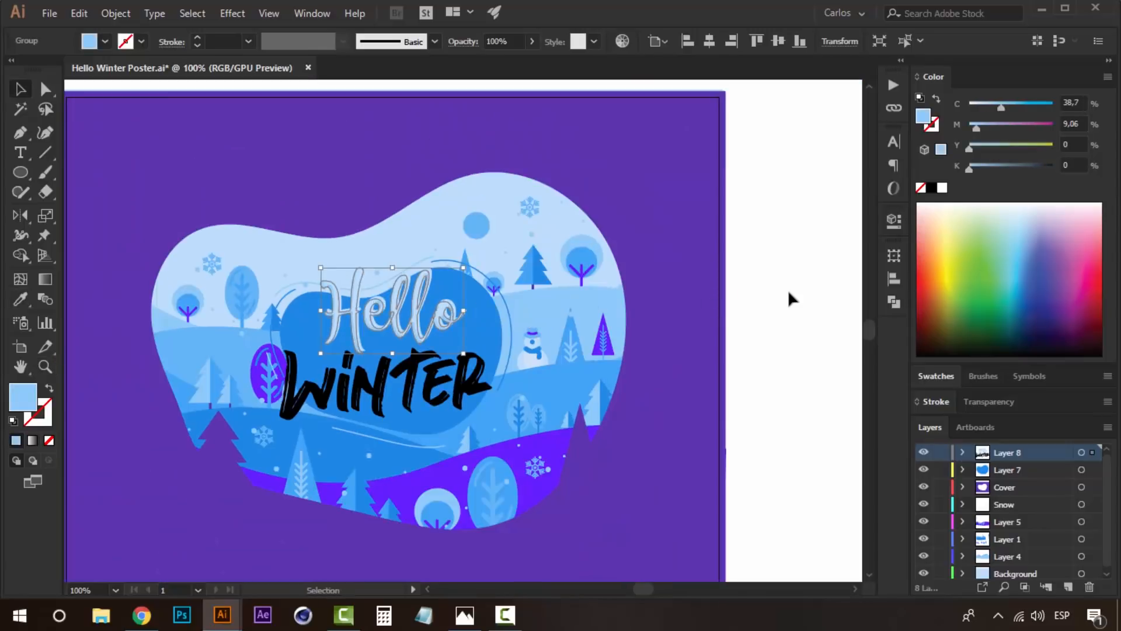
{"action": "left_click", "coordinate": [781, 293]}
- Recolor the rear Hello copy with the slightly darker blue of the left-hand hill
{"action": "key", "text": "z"}
{"action": "left_click", "coordinate": [418, 331]}
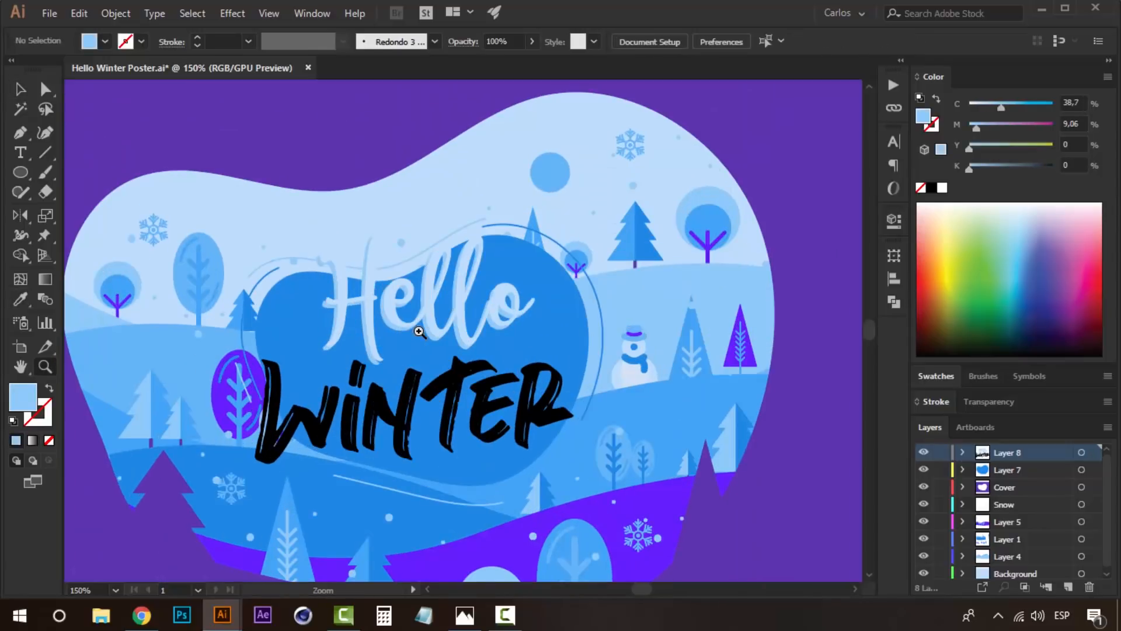
{"action": "left_click", "coordinate": [419, 331]}
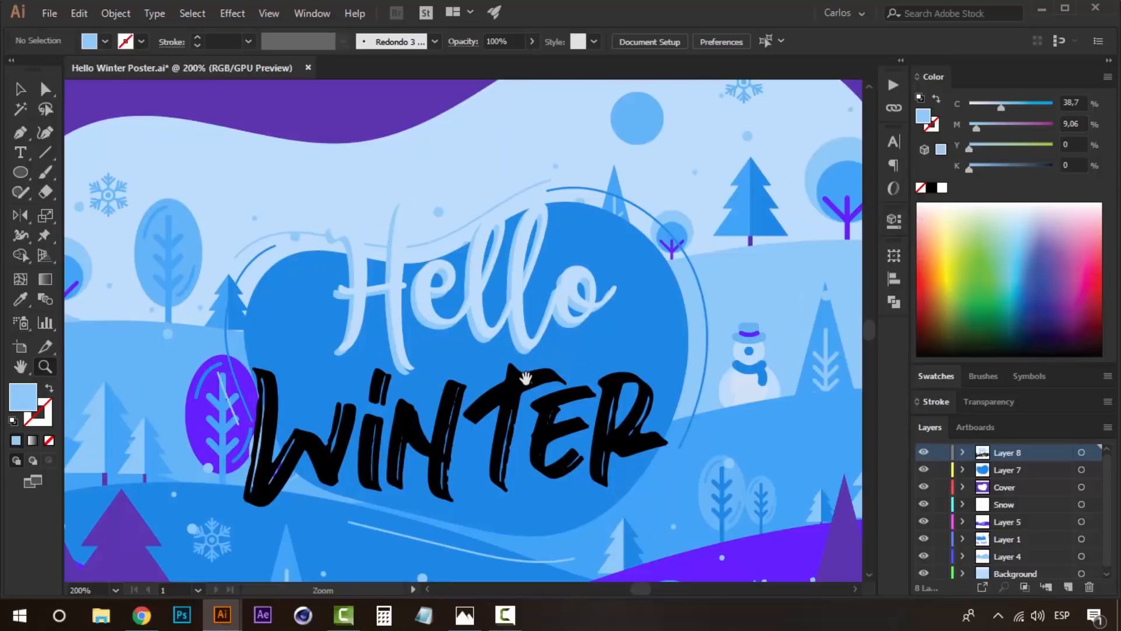
{"action": "left_click", "coordinate": [497, 382], "text": "alt"}
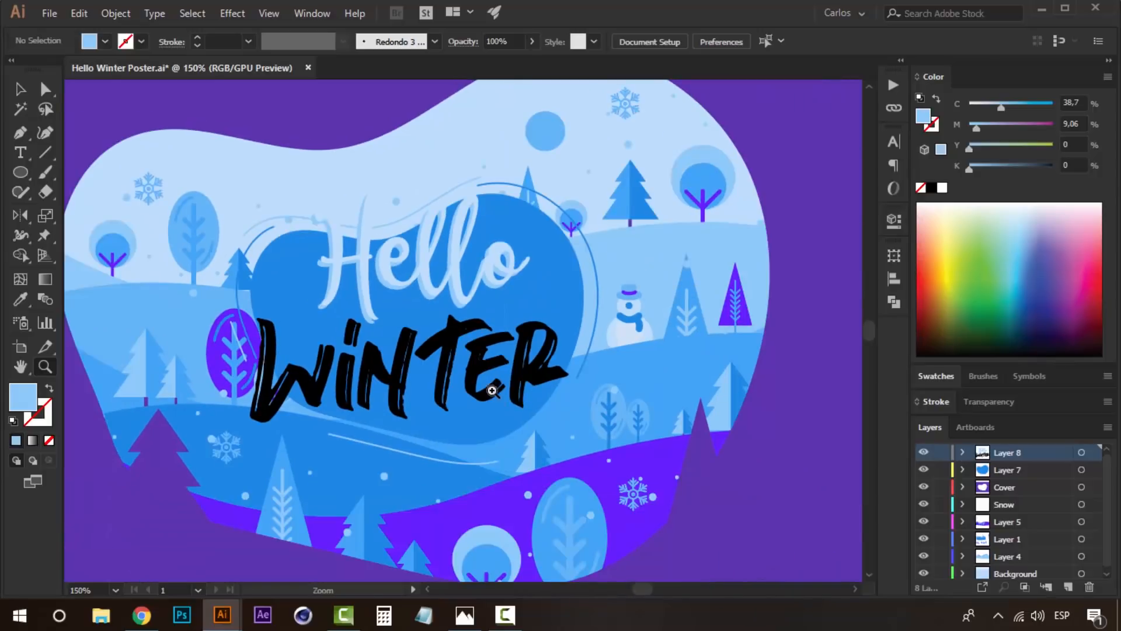
{"action": "key", "text": "v"}
{"action": "left_click", "coordinate": [364, 321]}
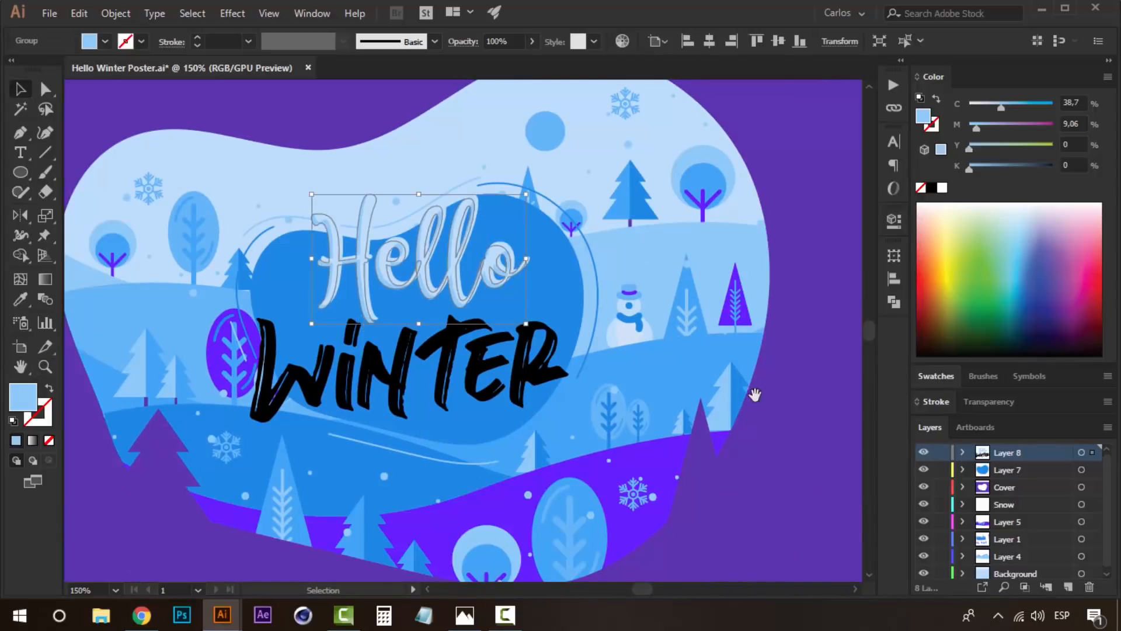
{"action": "scroll", "coordinate": [751, 401], "scroll_direction": "right", "scroll_amount": 5}
{"action": "scroll", "coordinate": [476, 413], "scroll_direction": "left", "scroll_amount": 2}
{"action": "key", "text": "i"}
{"action": "left_click", "coordinate": [430, 368]}
{"action": "scroll", "coordinate": [483, 380], "scroll_direction": "left", "scroll_amount": 6}
{"action": "left_click", "coordinate": [211, 308]}
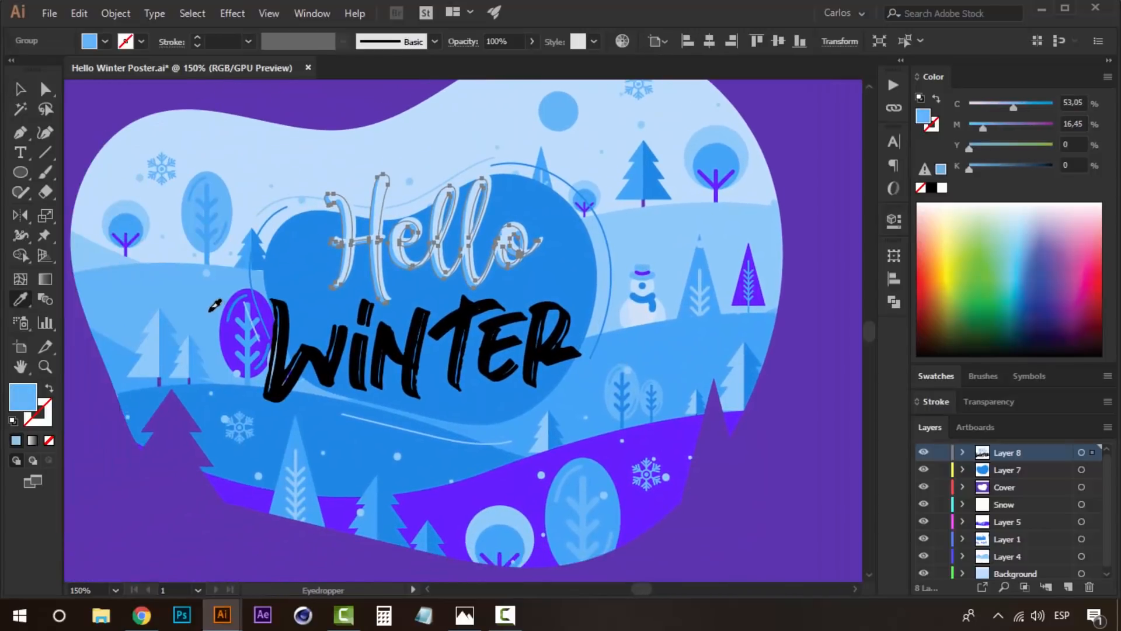
{"action": "key", "text": "v"}
{"action": "left_click", "coordinate": [180, 189]}
- Recolor the Winter lettering with the foreground hill's violet, and offset a duplicate slightly up and to the right
{"action": "left_click", "coordinate": [427, 342]}
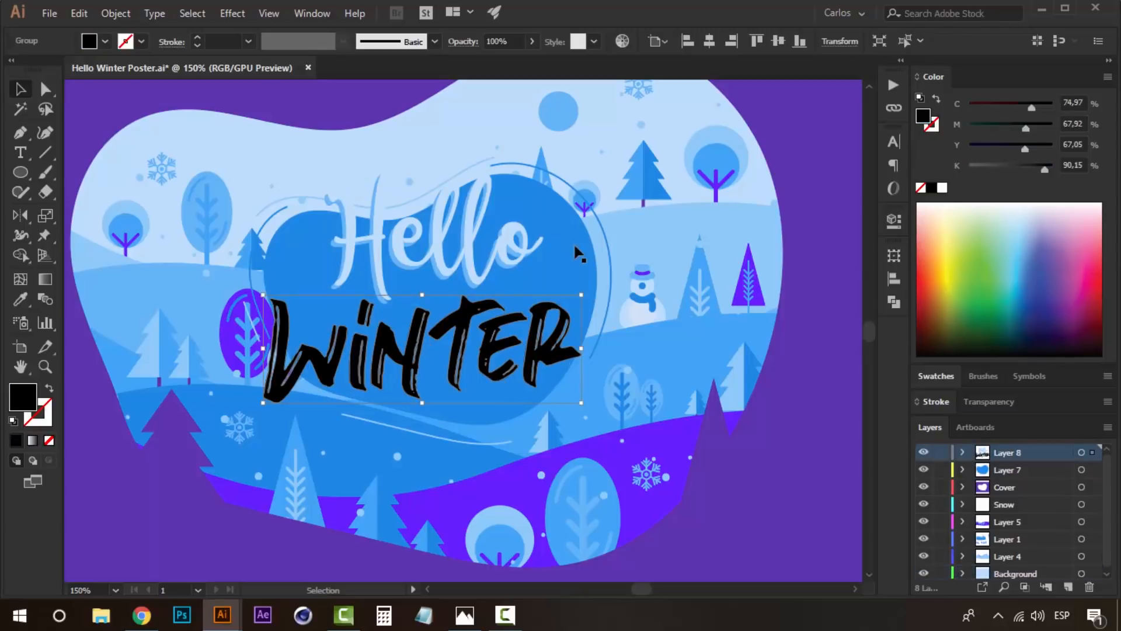
{"action": "key", "text": "i"}
{"action": "left_click", "coordinate": [561, 435]}
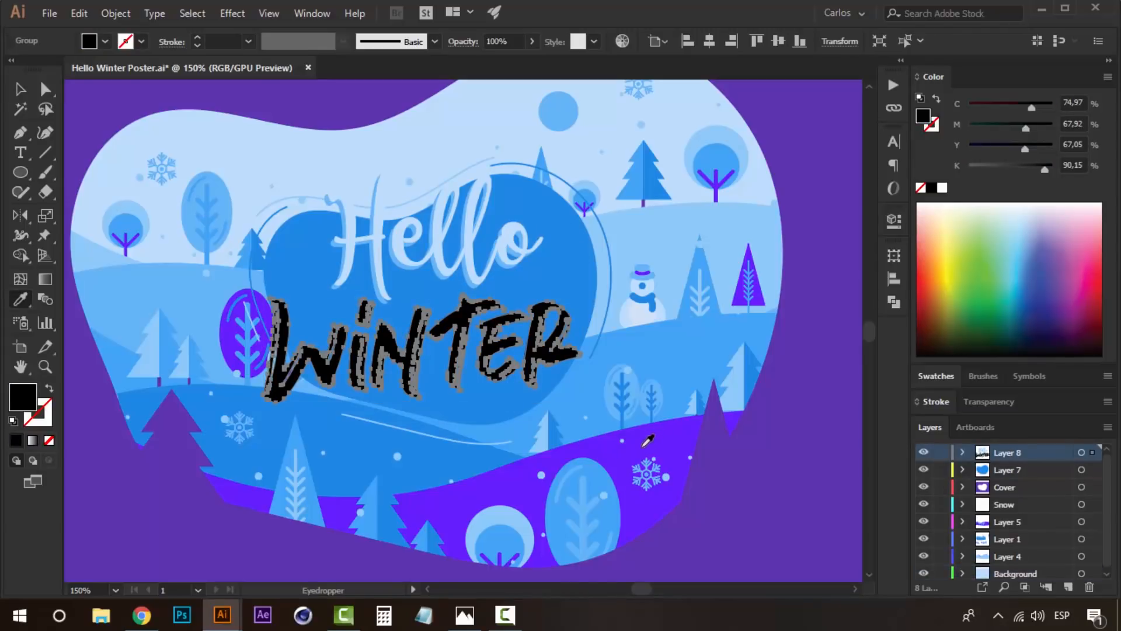
{"action": "left_click", "coordinate": [653, 434]}
{"action": "key", "text": "v"}
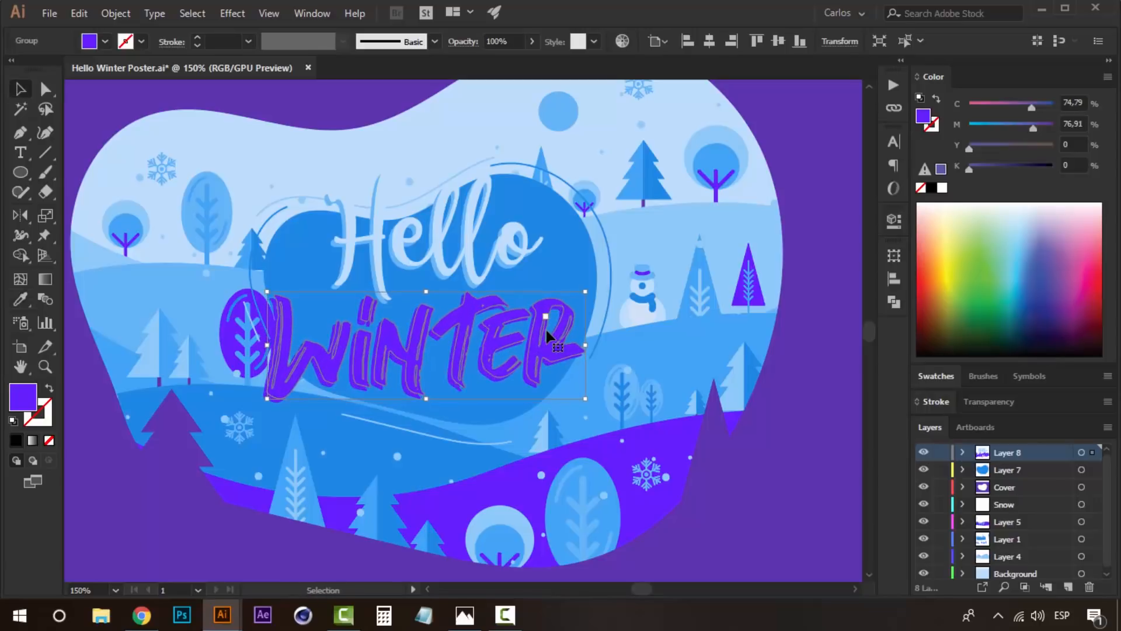
- Try the light blue of the round foreground tree on the rear Winter copy
{"action": "key", "text": "i"}
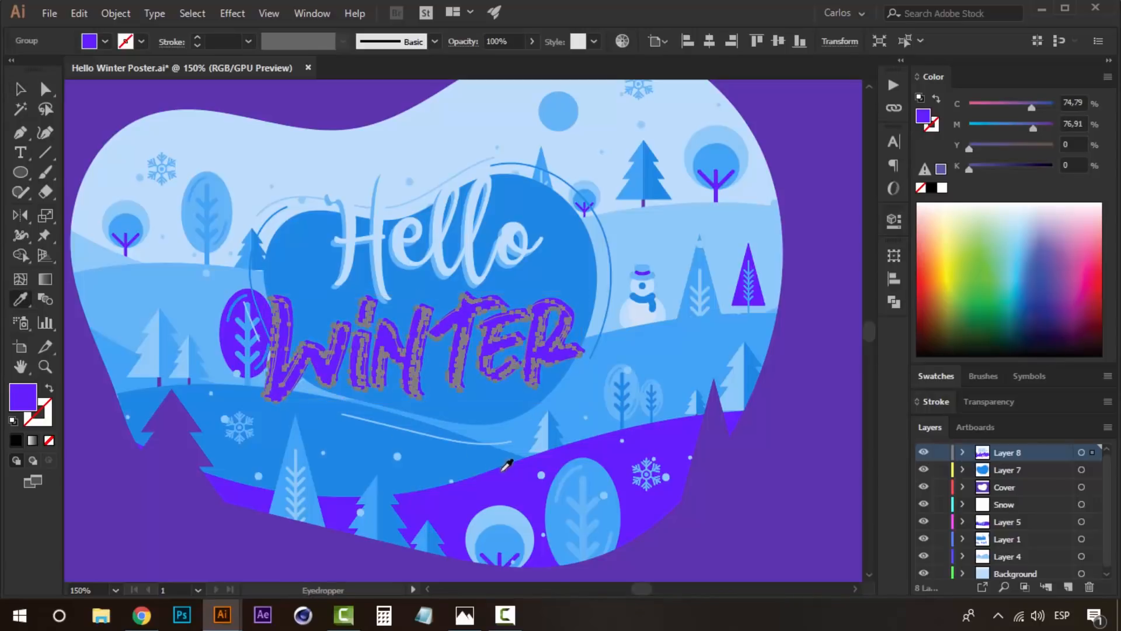
{"action": "left_click", "coordinate": [503, 509]}
{"action": "key", "text": "v"}
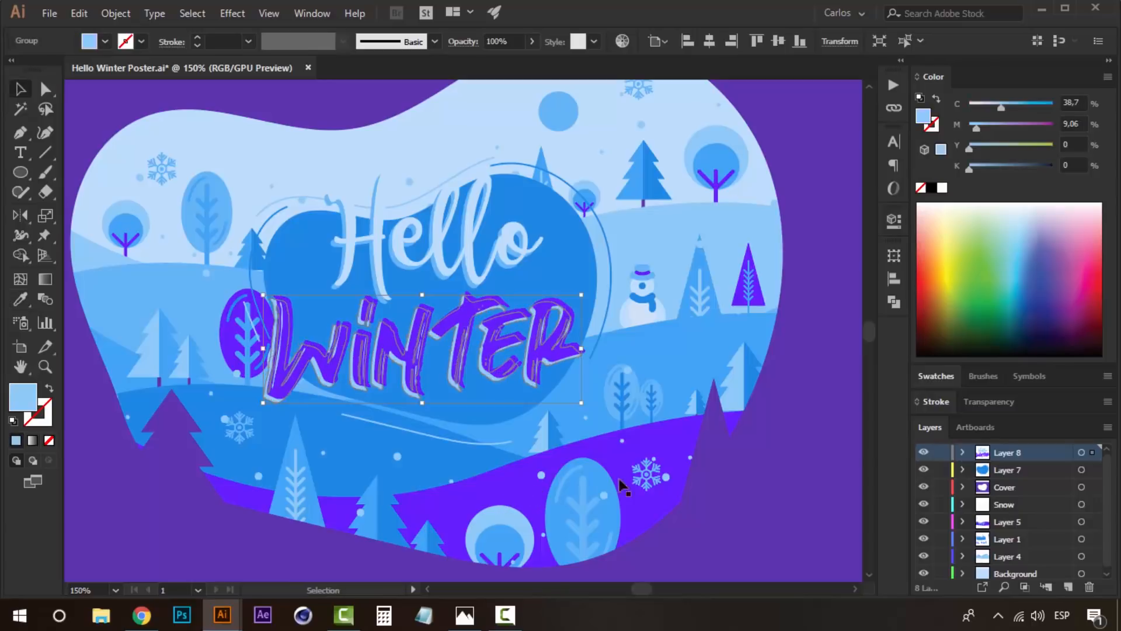
- Recolor the rear Winter copy with the medium blue of the hill below the snowman as the lettering's shadow
{"action": "key", "text": "i"}
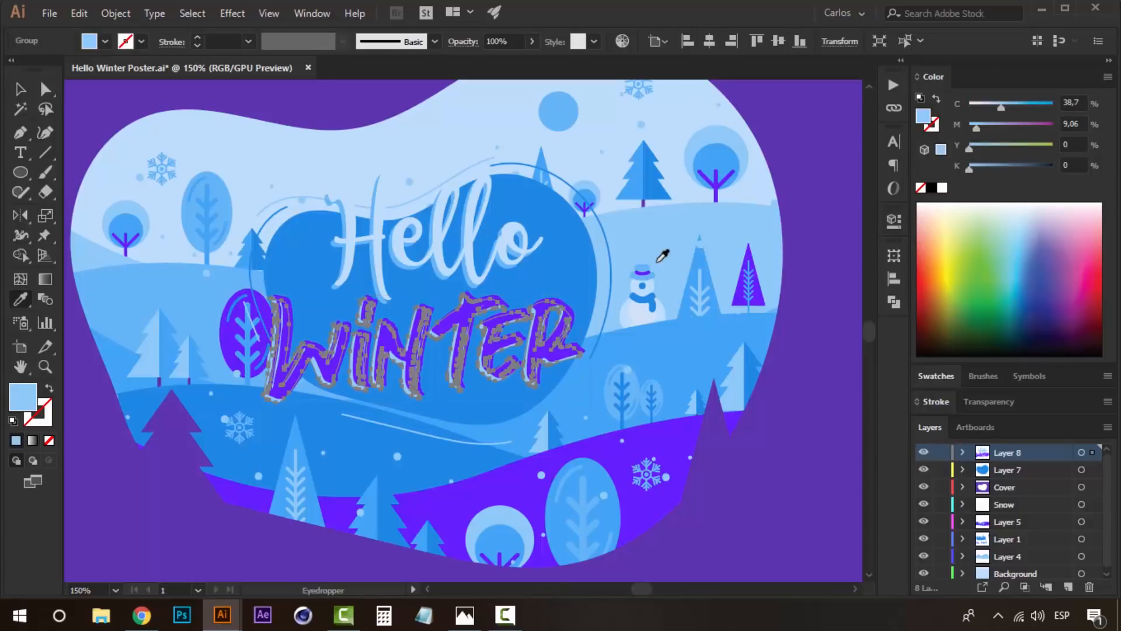
{"action": "left_click", "coordinate": [683, 348]}
{"action": "left_click", "coordinate": [654, 432]}
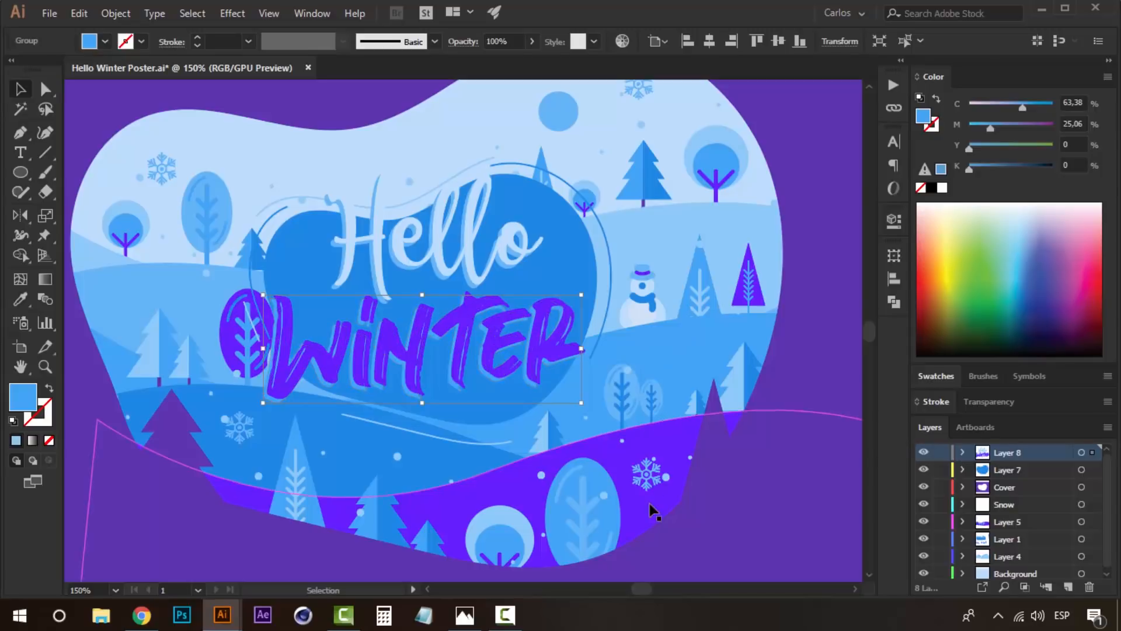
{"action": "key", "text": "v"}
{"action": "left_click", "coordinate": [641, 505]}
{"action": "left_click", "coordinate": [402, 383]}
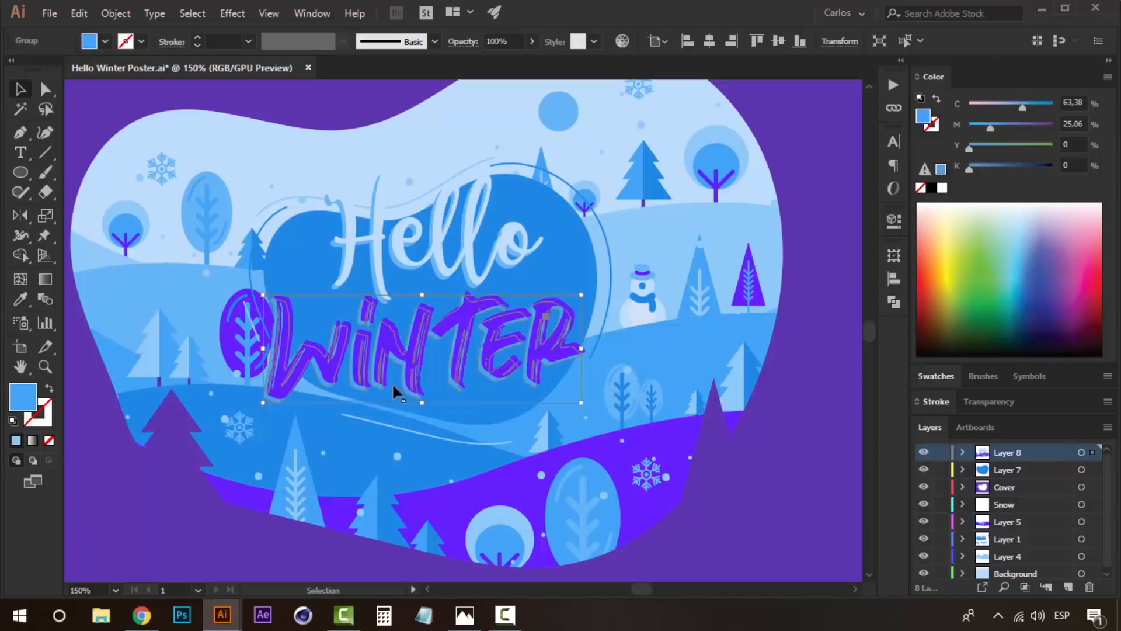
{"action": "left_click", "coordinate": [505, 514]}
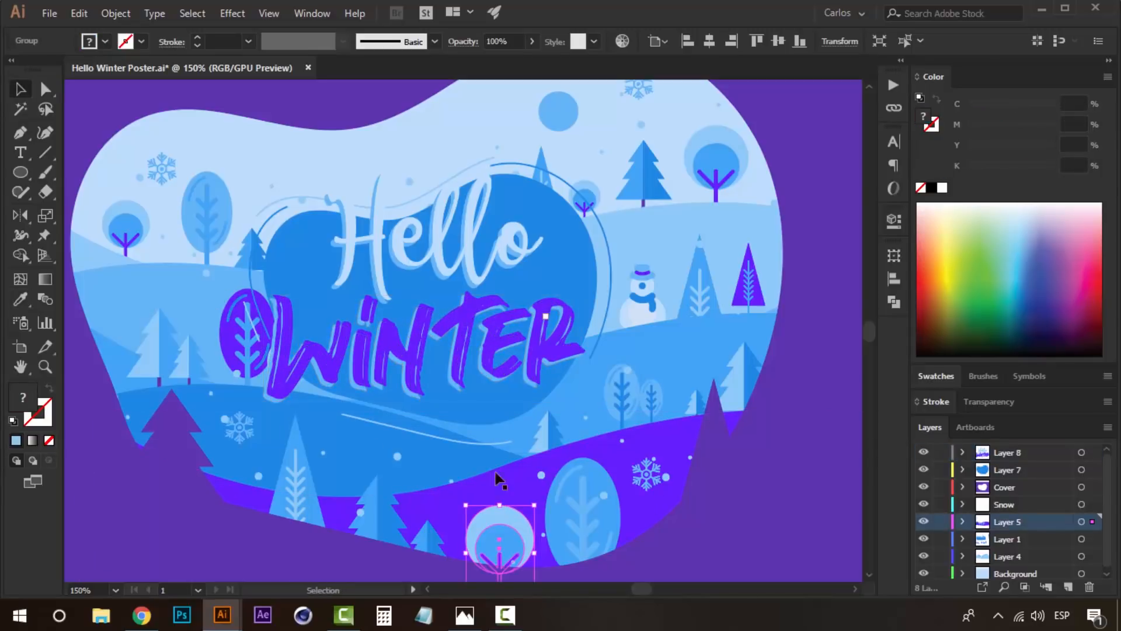
{"action": "scroll", "coordinate": [512, 383], "scroll_direction": "up", "scroll_amount": 1}
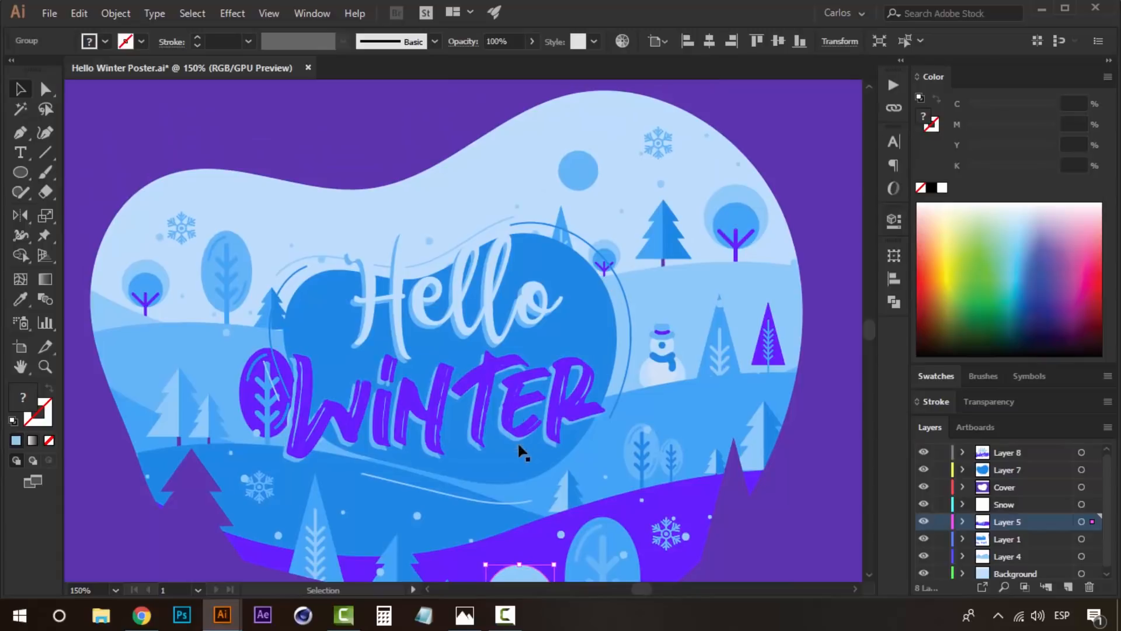
- Duplicate the central blue blob in place and shrink the copy proportionally about its centre, inside the original
{"action": "left_click", "coordinate": [570, 359]}
{"action": "left_click_drag", "start_coordinate": [570, 361], "coordinate": [528, 431]}
{"action": "left_click", "coordinate": [547, 372]}
{"action": "left_click_drag", "start_coordinate": [548, 377], "coordinate": [562, 316]}
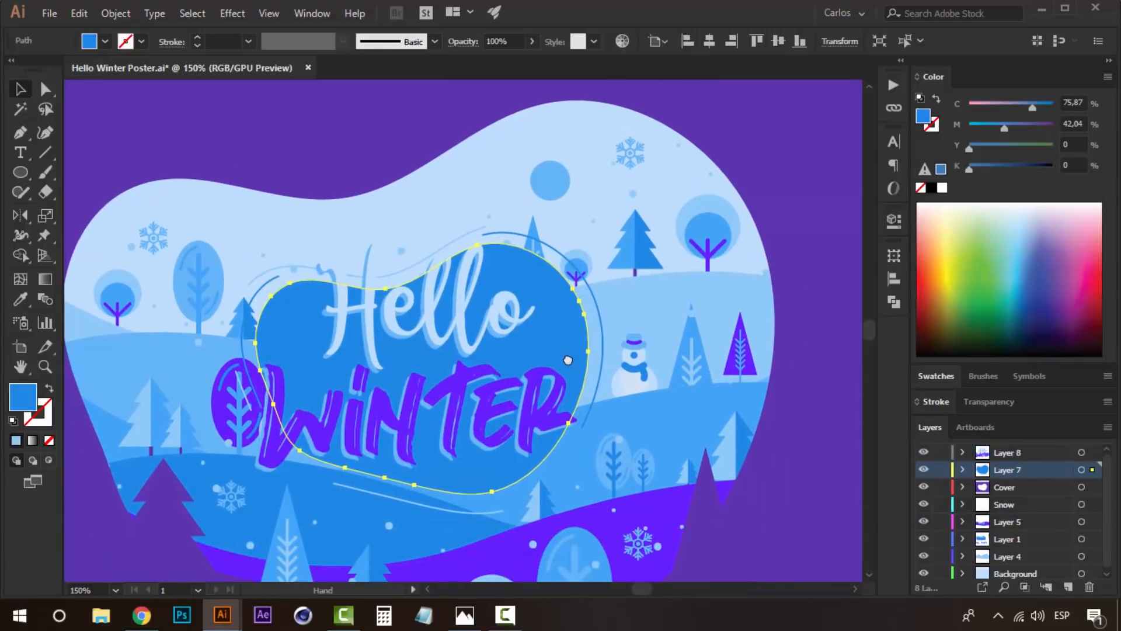
{"action": "key", "text": "a"}
{"action": "key", "text": "v"}
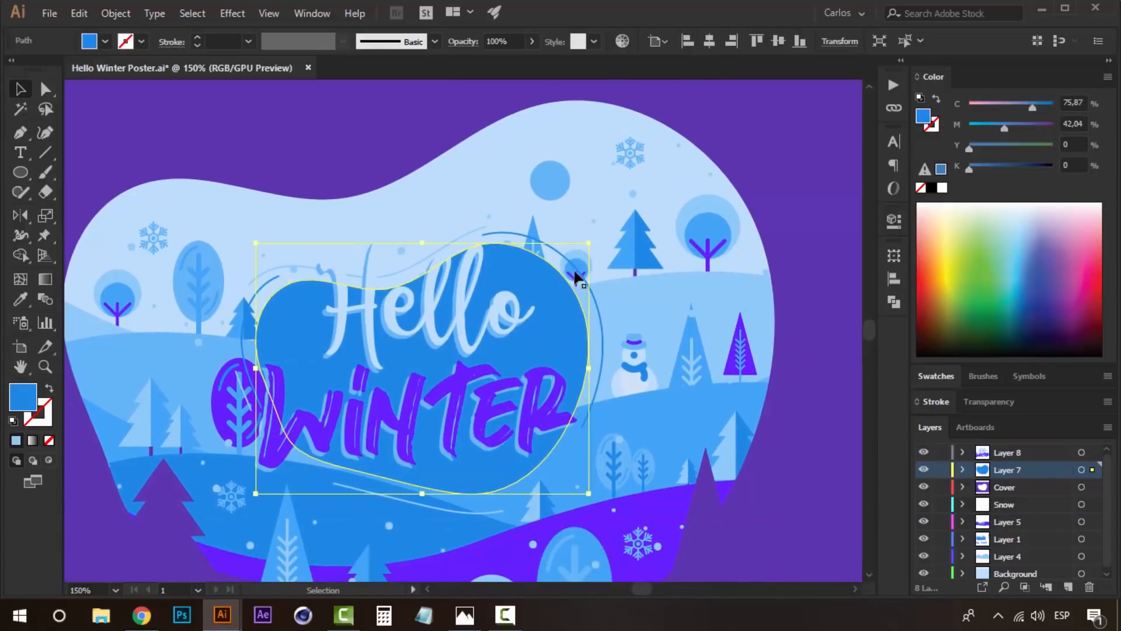
{"action": "left_click_drag", "start_coordinate": [587, 243], "coordinate": [566, 244]}
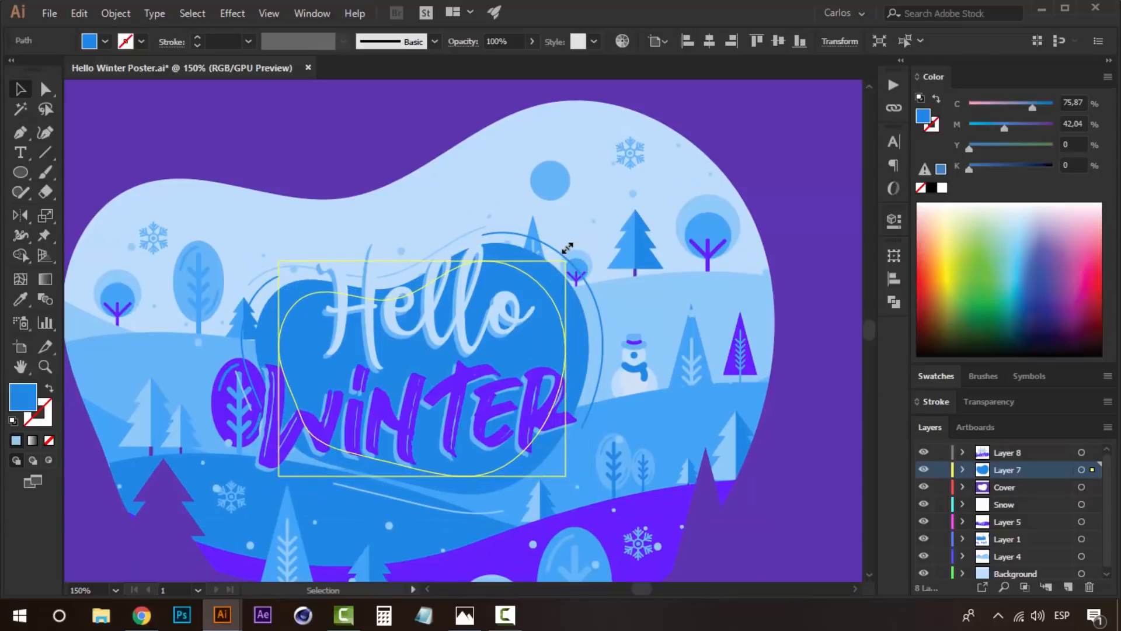
- Turn the smaller blob copy into an unfilled outline in the light blue of the hill behind the snowman
{"action": "key", "text": "i"}
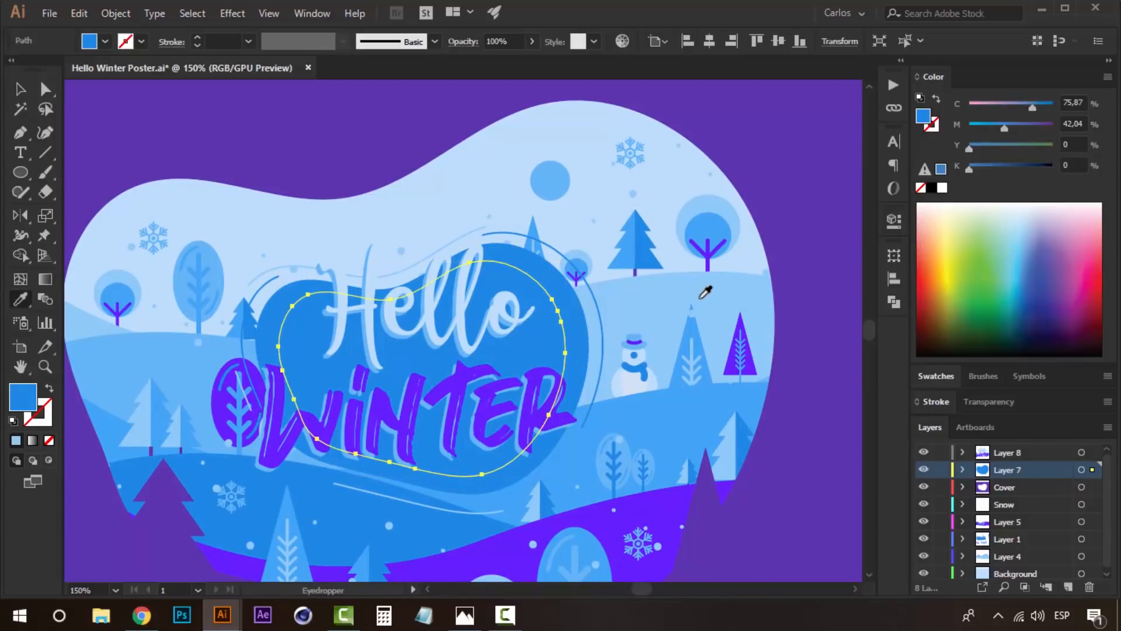
{"action": "left_click", "coordinate": [668, 297]}
{"action": "key", "text": "v"}
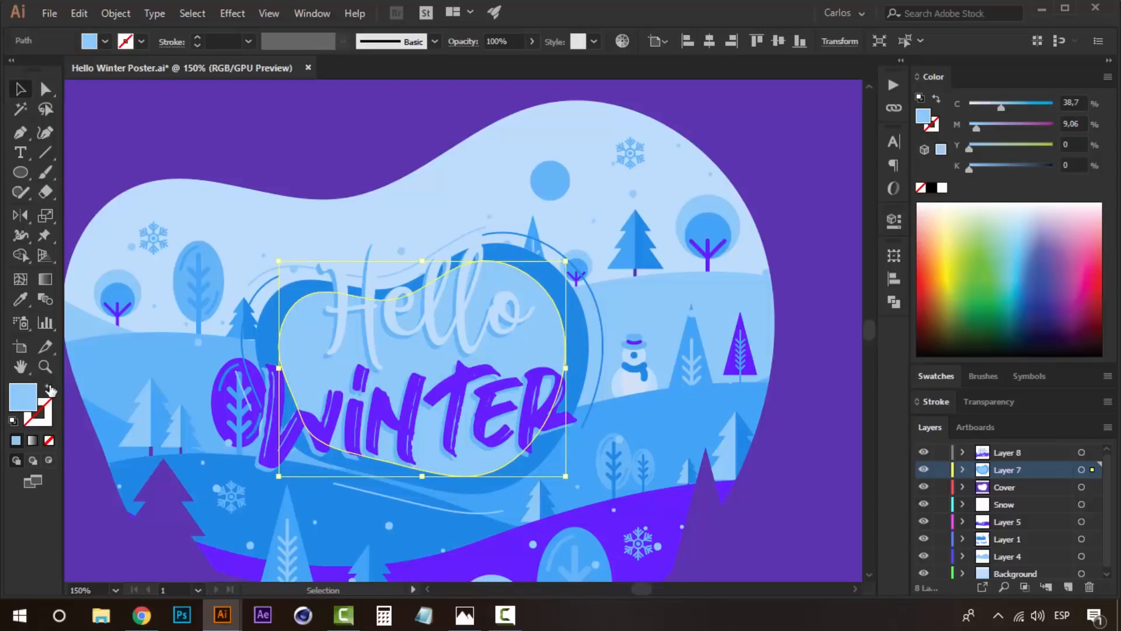
{"action": "left_click", "coordinate": [49, 389]}
- Delete anchor points and segments of the inner outline to leave short separate highlight arcs within the central blob
{"action": "key", "text": "a"}
{"action": "left_click", "coordinate": [566, 354]}
{"action": "key", "text": "Delete"}
{"action": "left_click", "coordinate": [279, 350]}
{"action": "key", "text": "Delete"}
{"action": "left_click", "coordinate": [391, 300]}
{"action": "key", "text": "Delete"}
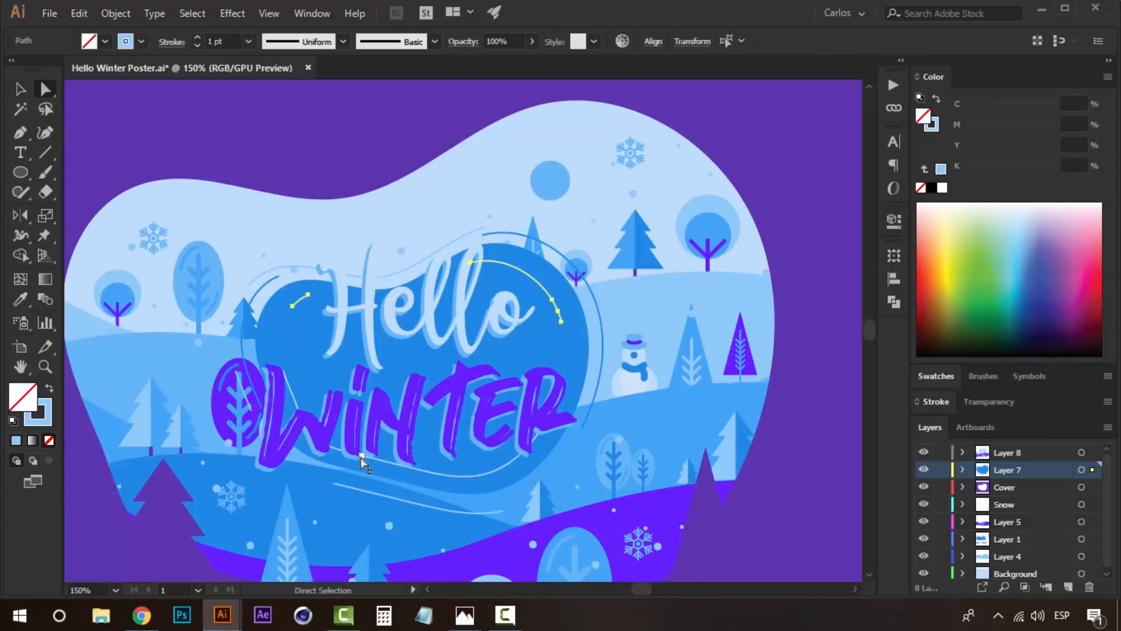
{"action": "left_click", "coordinate": [444, 478]}
{"action": "left_click", "coordinate": [390, 464]}
{"action": "key", "text": "Delete"}
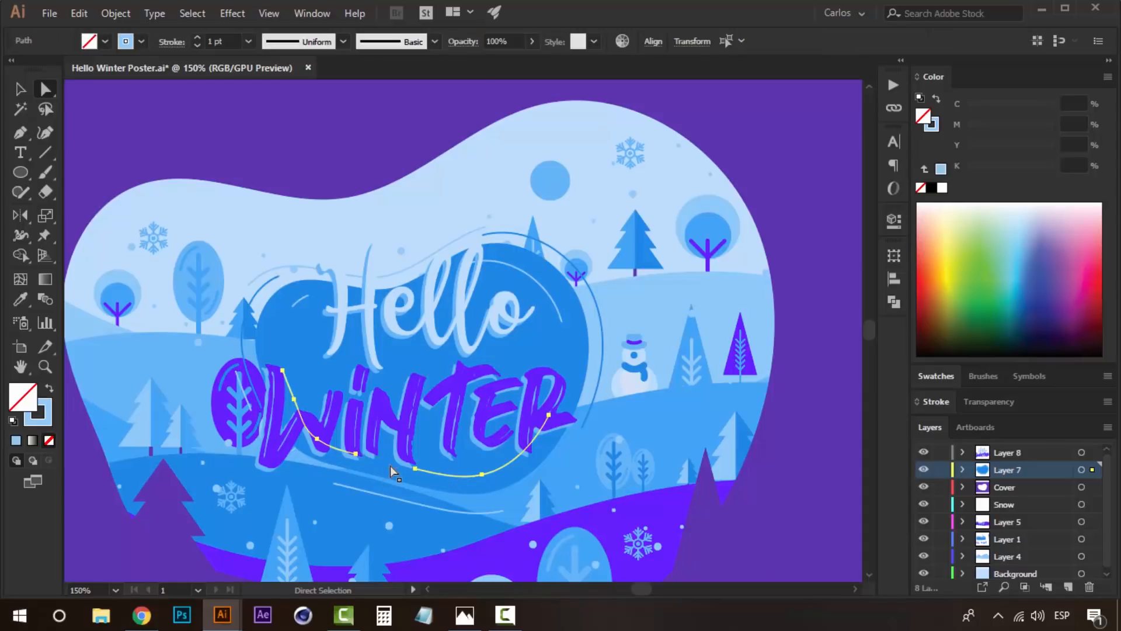
{"action": "key", "text": "Delete"}
{"action": "key", "text": "Delete"}
- Examine the whole poster at different magnifications to check the lettering, blob highlights and overall composition
{"action": "left_click", "coordinate": [780, 455]}
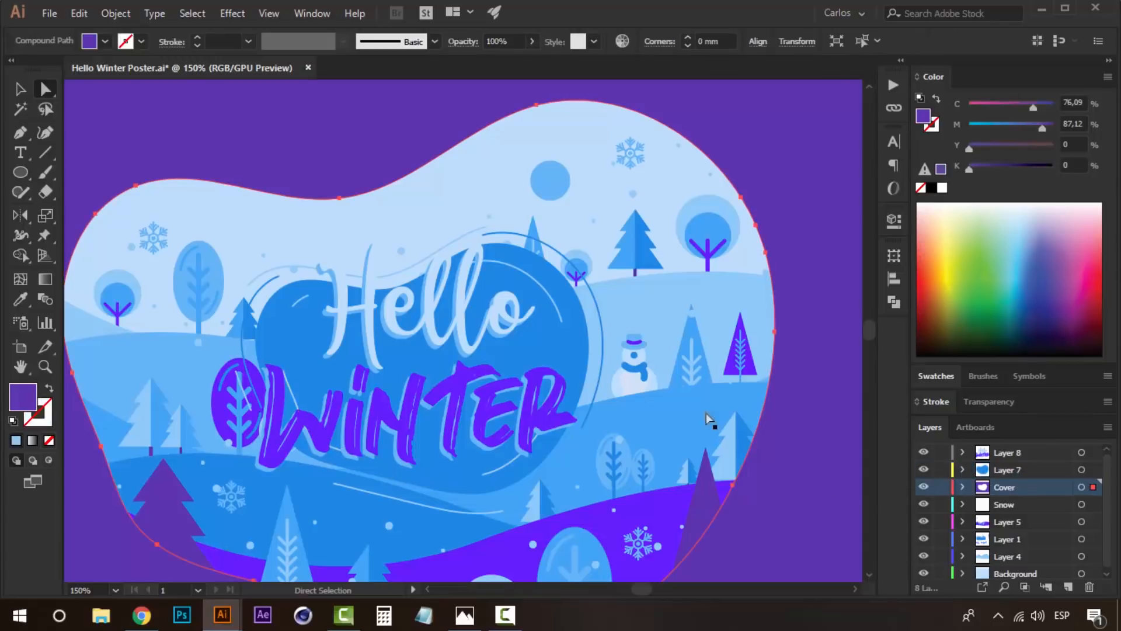
{"action": "key", "text": "z"}
{"action": "left_click", "coordinate": [531, 358], "text": "alt"}
{"action": "key", "text": "v"}
{"action": "left_click", "coordinate": [757, 401]}
{"action": "key", "text": "space"}
{"action": "left_click_drag", "start_coordinate": [455, 404], "coordinate": [428, 395]}
{"action": "key", "text": "z"}
{"action": "left_click", "coordinate": [442, 362], "text": "alt"}
{"action": "key", "text": "space"}
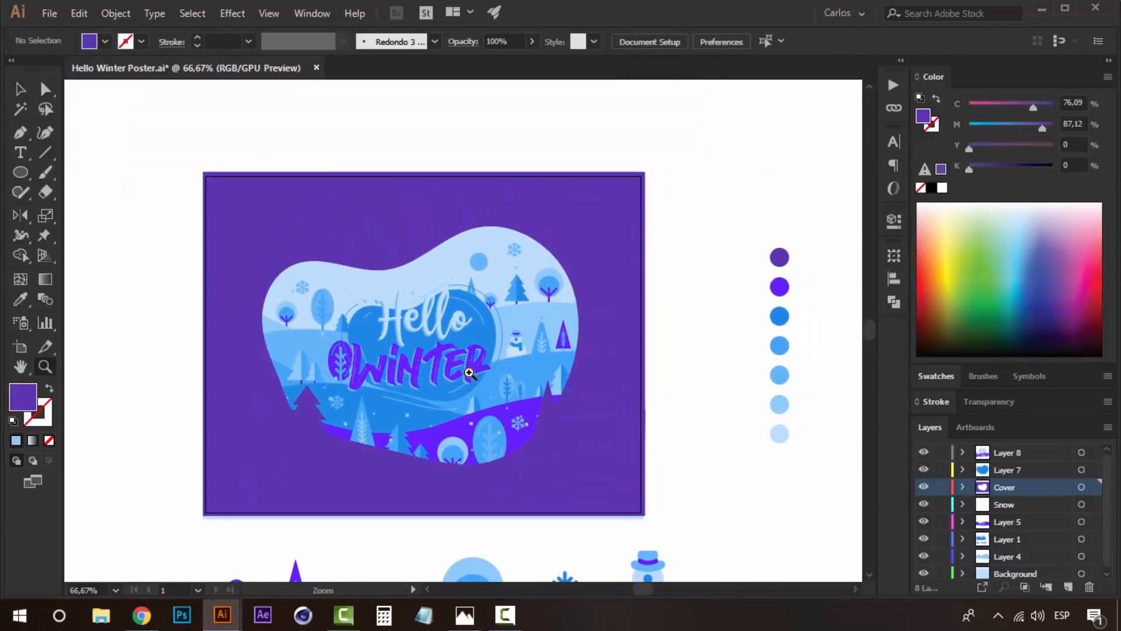
{"action": "left_click", "coordinate": [469, 367]}
{"action": "key", "text": "v"}
{"action": "key", "text": "space"}
{"action": "left_click_drag", "start_coordinate": [556, 370], "coordinate": [602, 423]}
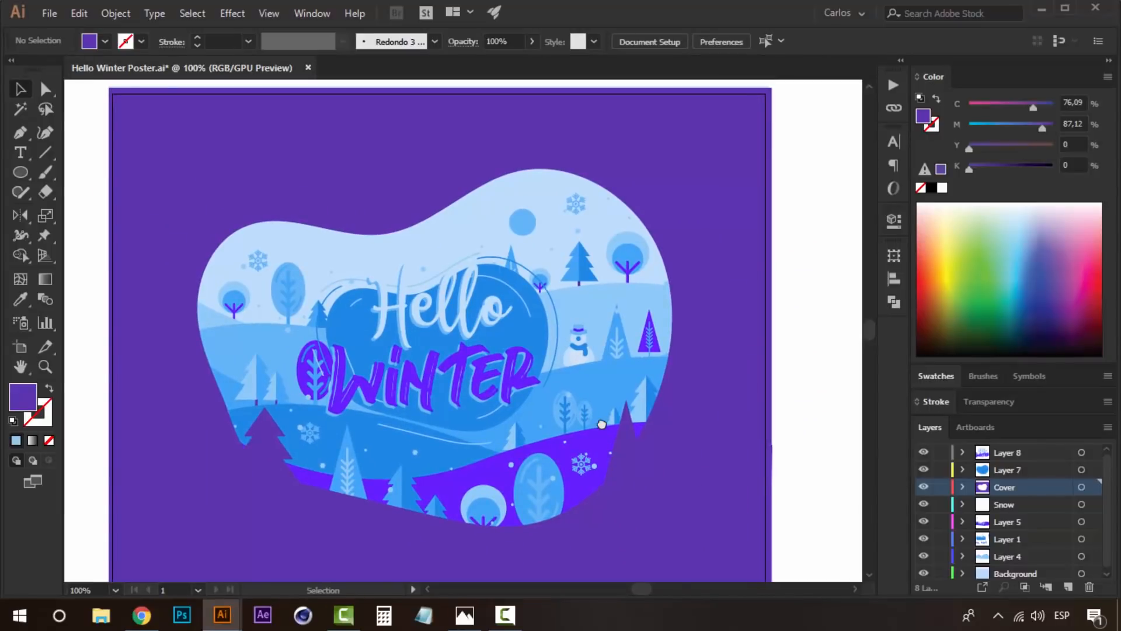
{"action": "key", "text": "space"}
{"action": "left_click_drag", "start_coordinate": [758, 395], "coordinate": [767, 369]}
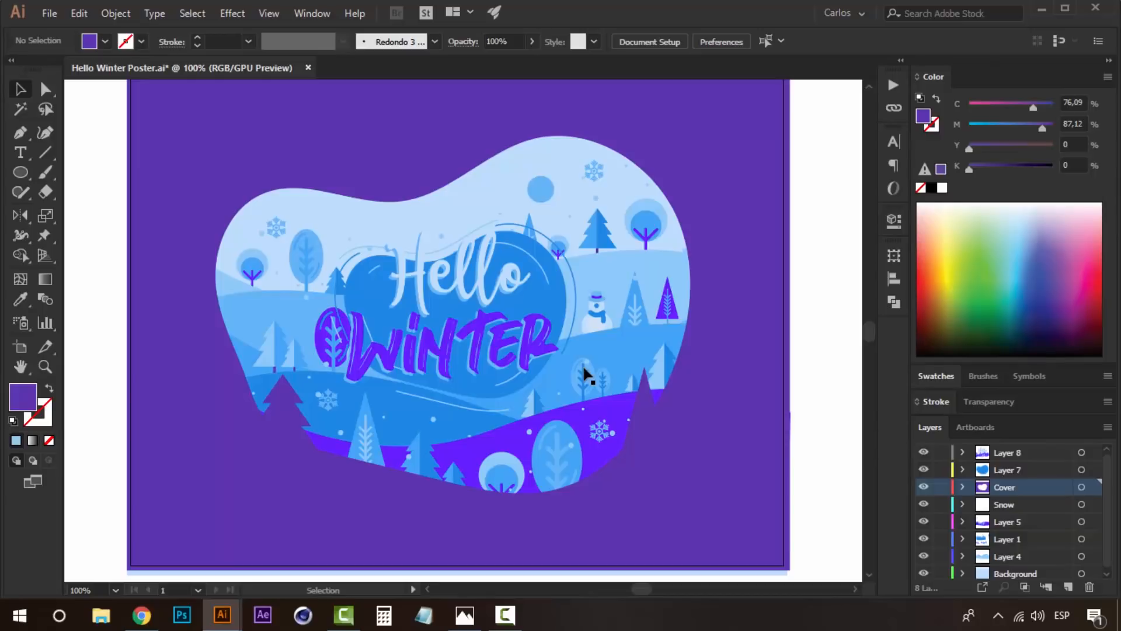
{"action": "left_click_drag", "start_coordinate": [593, 353], "coordinate": [562, 362]}
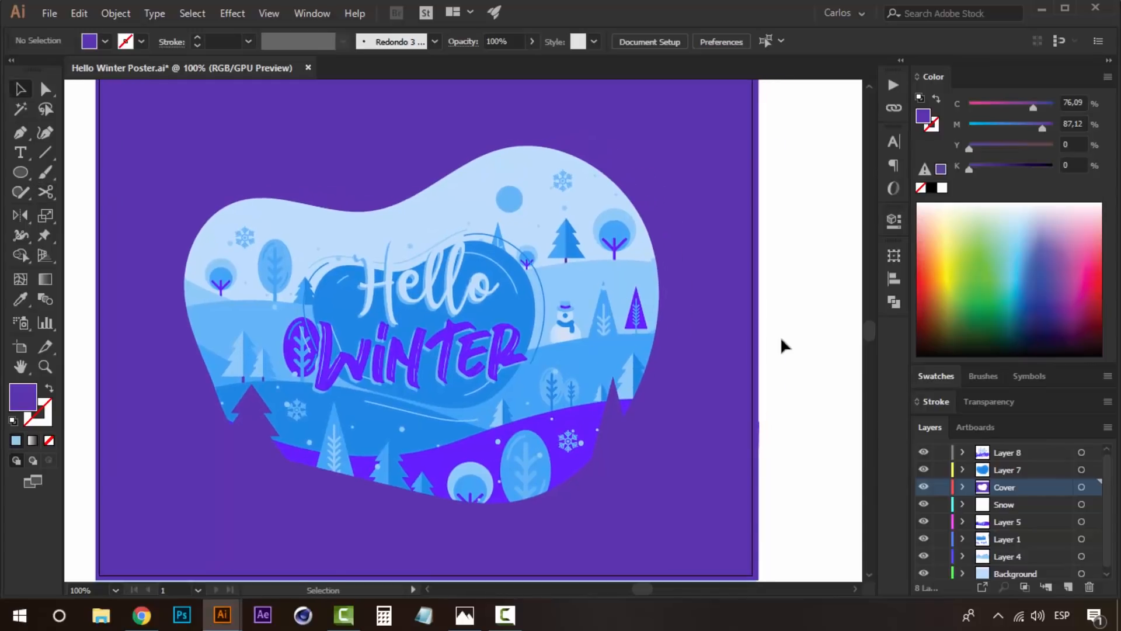